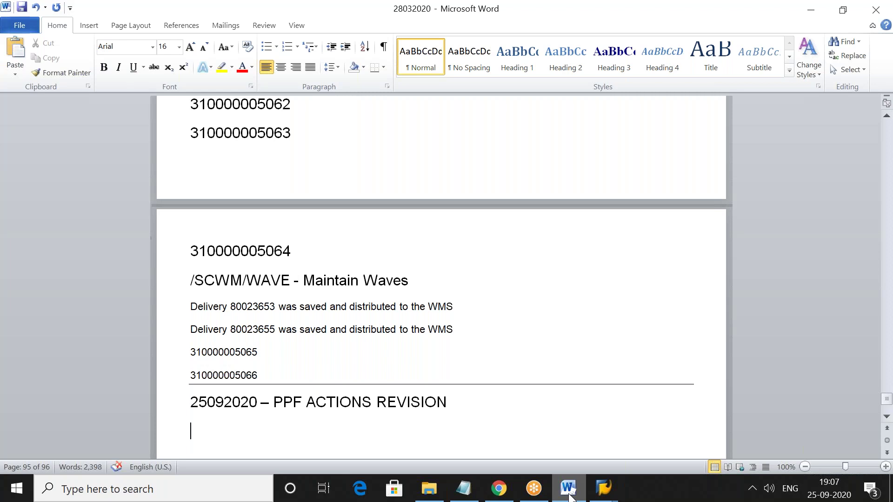
Step: Switch to SAP, start transaction /n/scwm/prdo and list all outbound delivery orders without search criteria
mouse_move(604, 489)
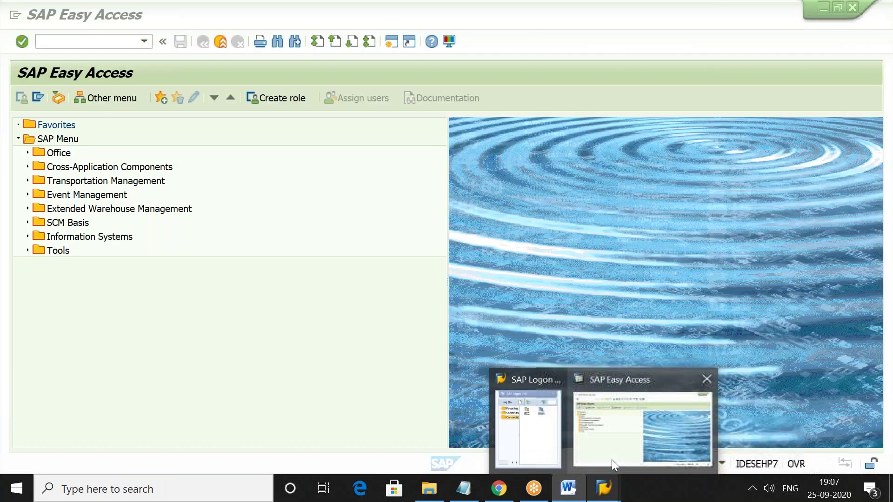
left_click(612, 460)
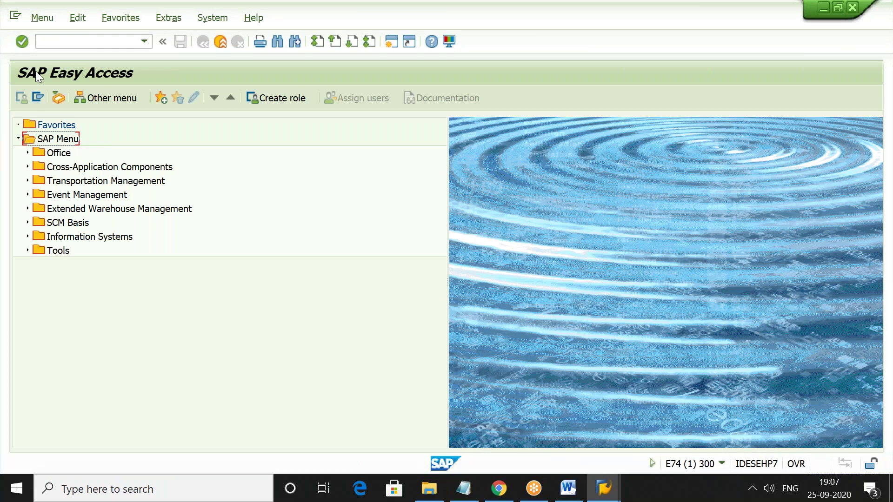
left_click(82, 42)
type("/n/scwm/prdo")
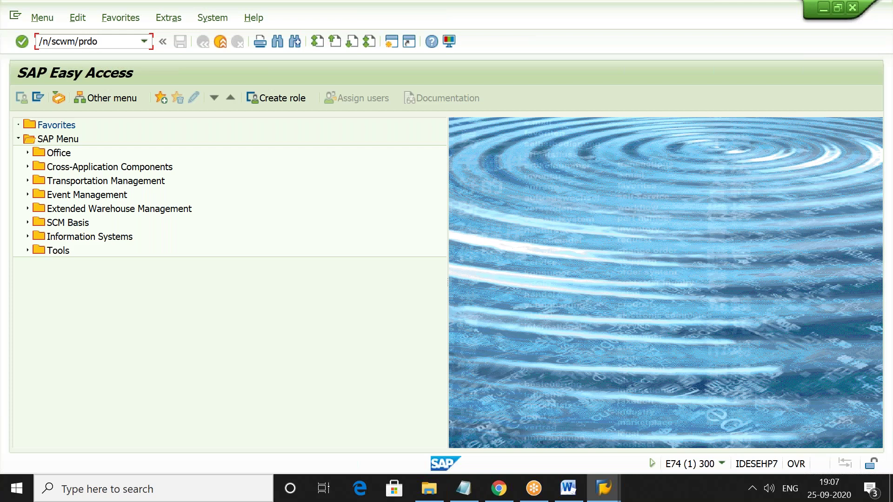
key("Return")
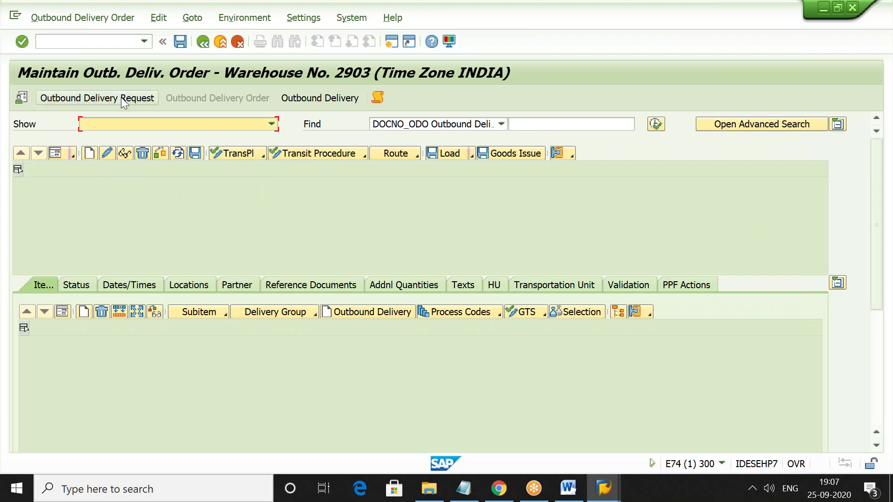
left_click(655, 125)
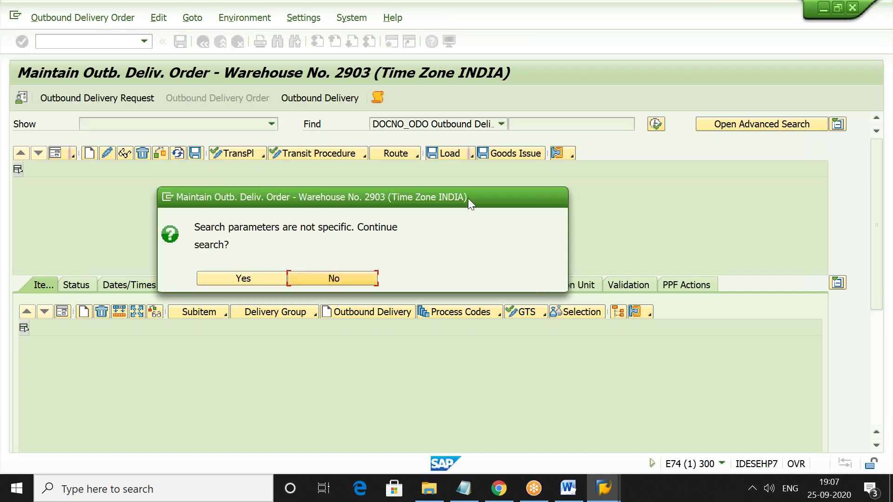
left_click(250, 277)
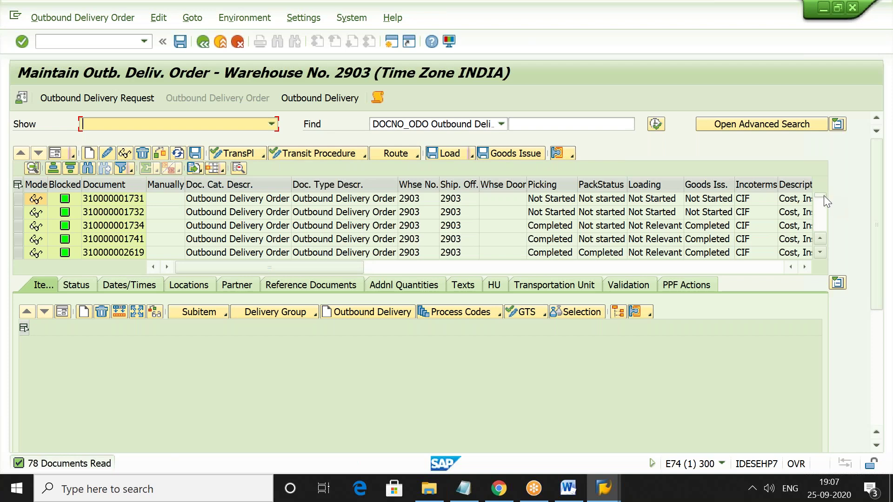
Step: Select the last outbound delivery order in the list and display its PPF actions
left_click_drag(824, 195, 827, 246)
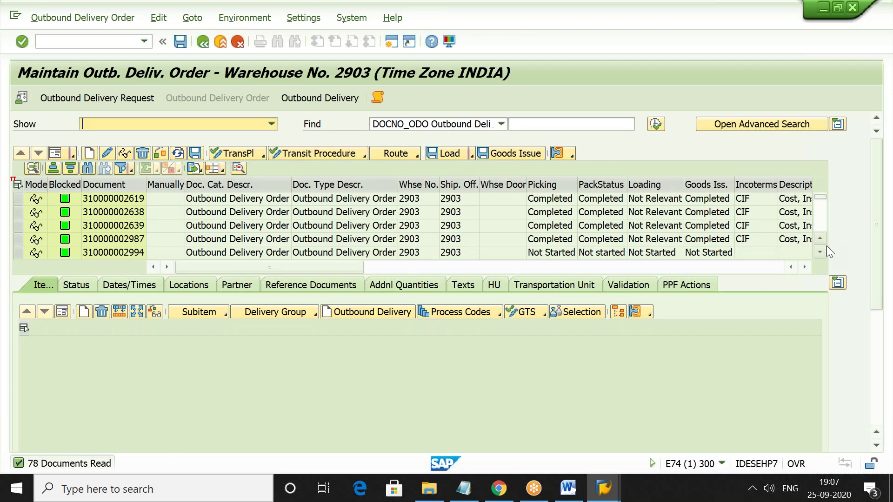
scroll(823, 223, "down", 3)
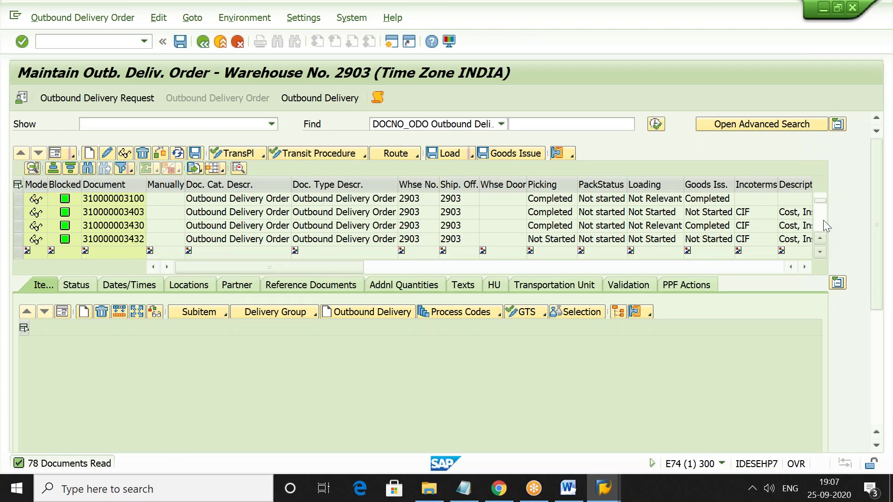
scroll(823, 220, "down", 3)
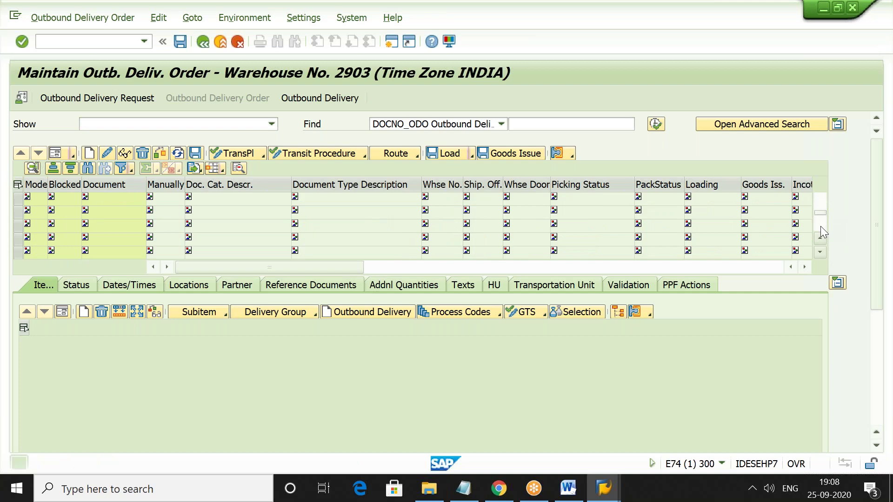
left_click(819, 253)
left_click(820, 252)
left_click(820, 252)
left_click(820, 252)
left_click(820, 253)
left_click(820, 253)
left_click(820, 253)
left_click(820, 252)
left_click(819, 252)
left_click(820, 253)
left_click(820, 252)
left_click(819, 253)
left_click(819, 253)
left_click(820, 253)
left_click(820, 252)
left_click(820, 252)
left_click(820, 253)
left_click(820, 253)
left_click(820, 252)
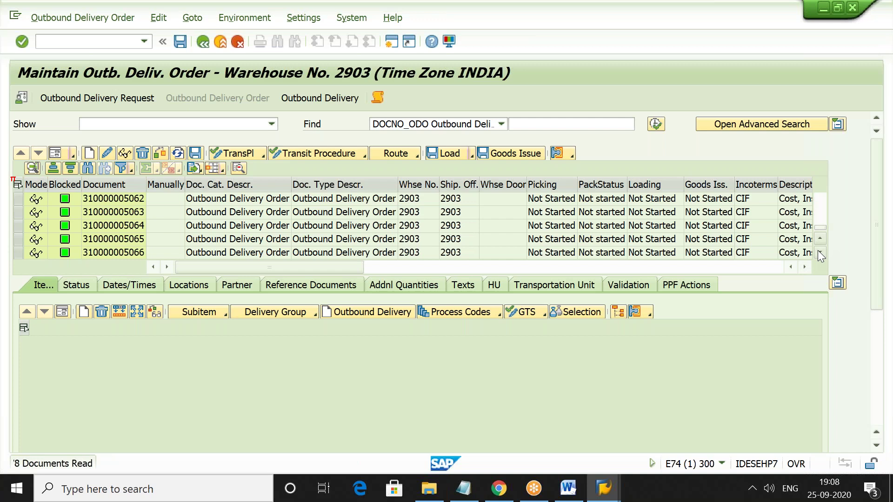
left_click(820, 252)
left_click(117, 237)
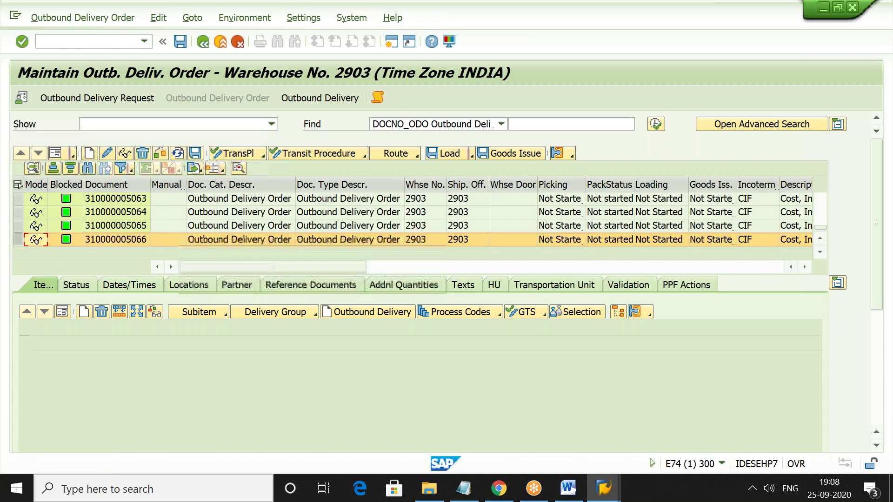
left_click(705, 284)
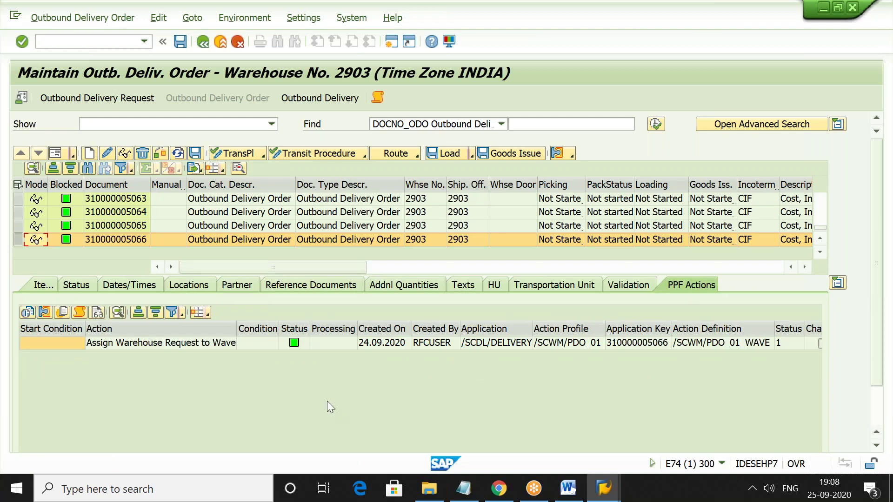
Step: Select the Assign Warehouse Request to Wave action and display the PPF actions of an earlier delivery order with completed picking
left_click(201, 341)
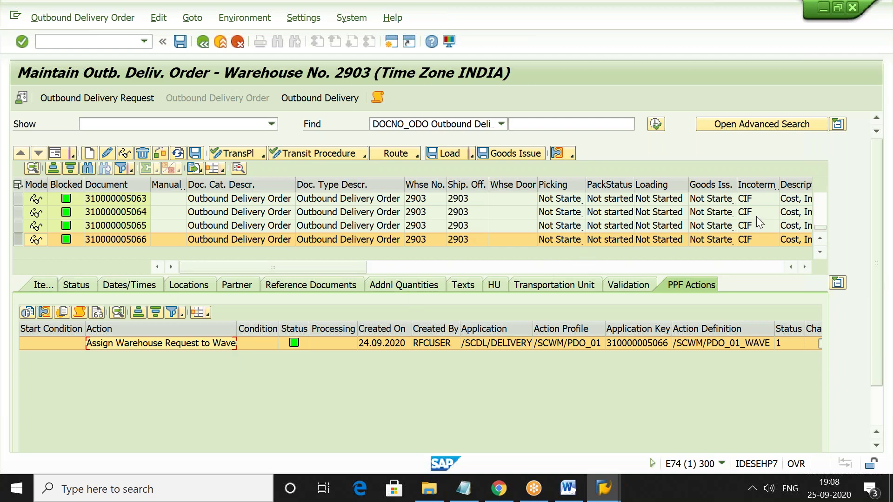
left_click(823, 203)
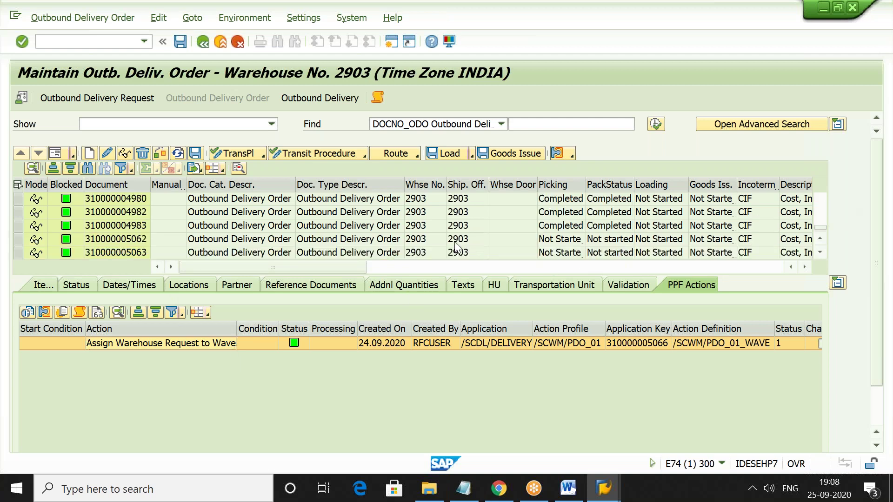
left_click(107, 197)
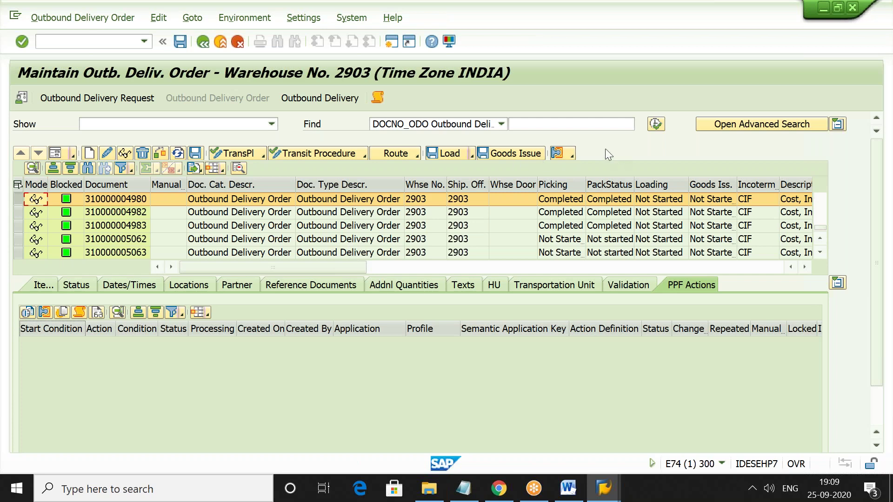
Step: Switch to the outbound deliveries and list all of them without search criteria
left_click(344, 96)
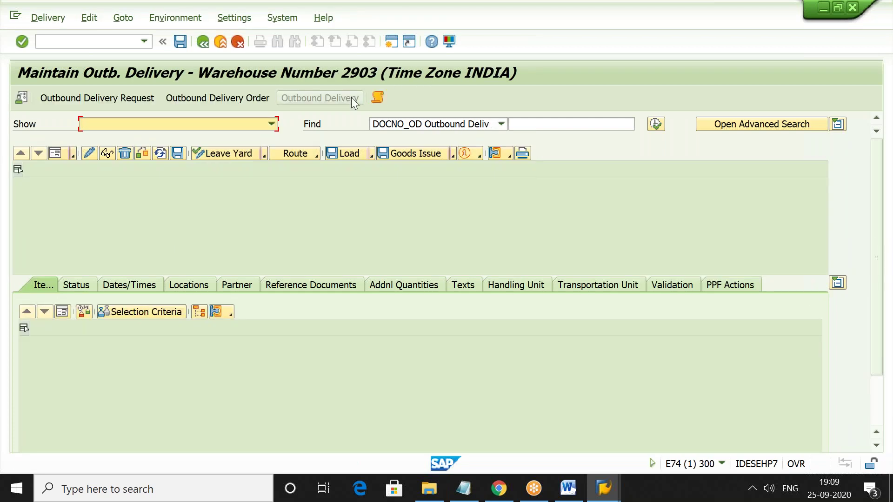
left_click(657, 124)
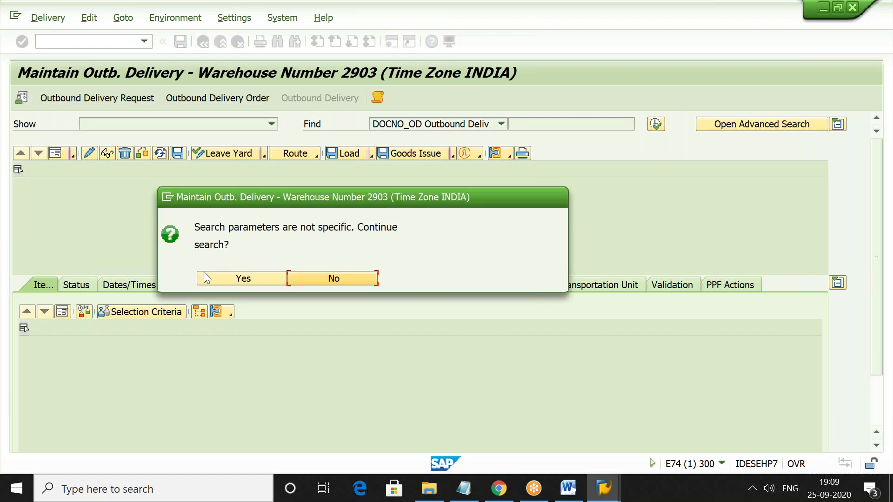
left_click(211, 275)
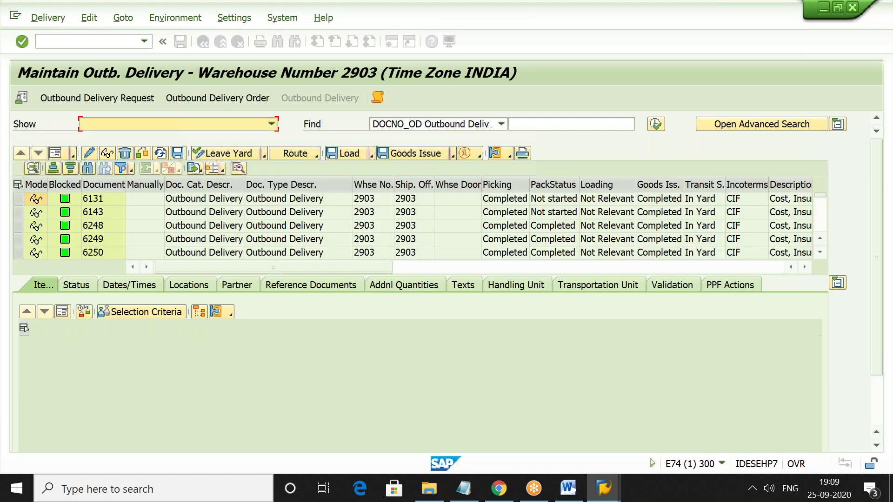
Step: Display the PPF actions of the fifth outbound delivery in the list and select its Send ERP Delivery Messages action
left_click(87, 251)
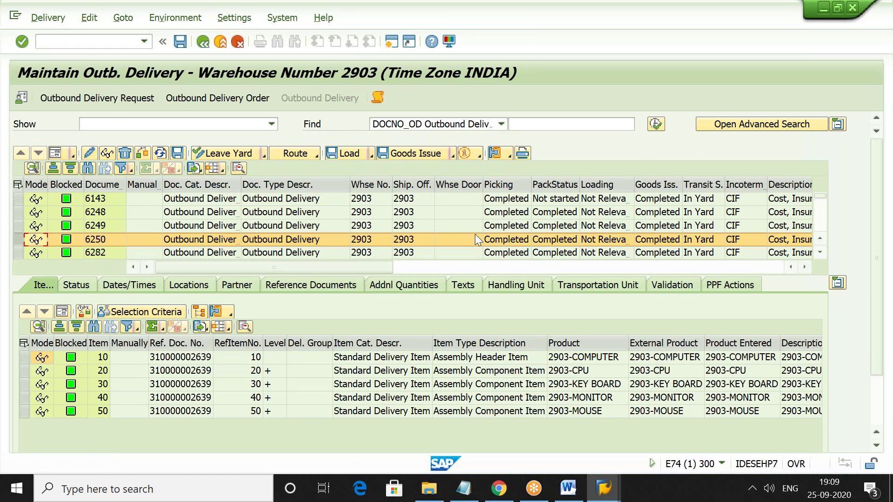
left_click(718, 283)
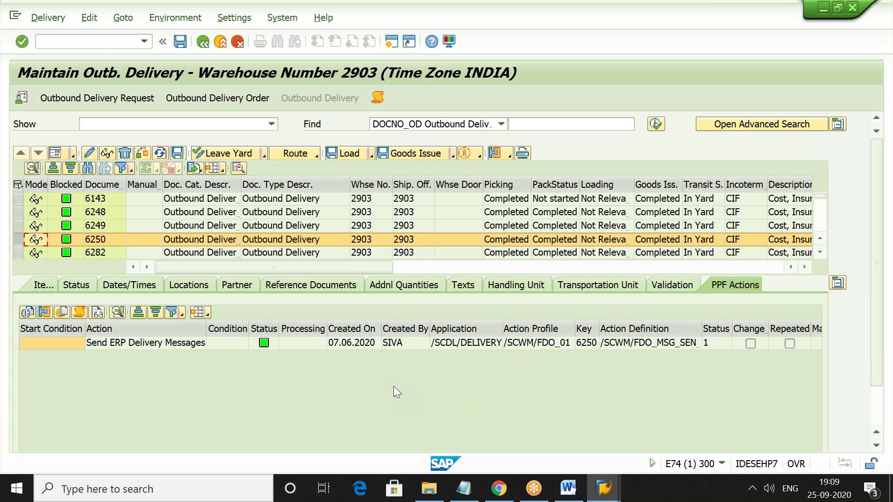
left_click(69, 345)
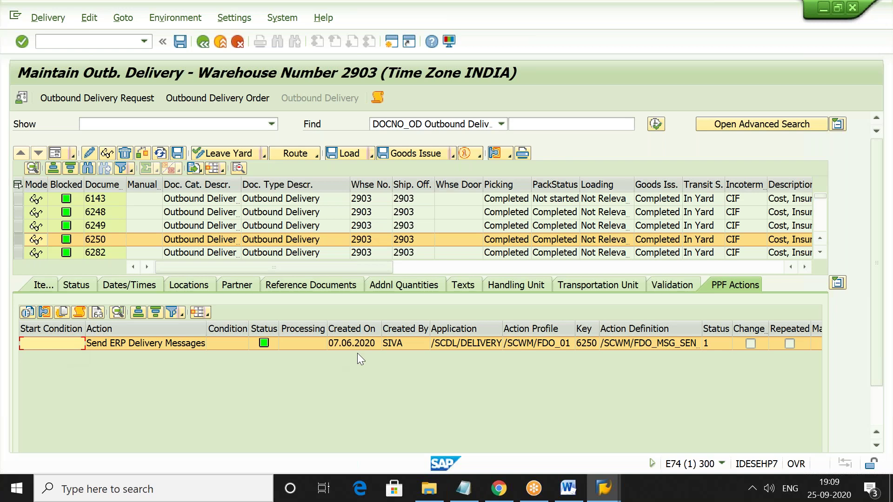
Step: Open the Data Browser, transaction SE16, in a new session
left_click(107, 42)
type("/ose16")
key("Return")
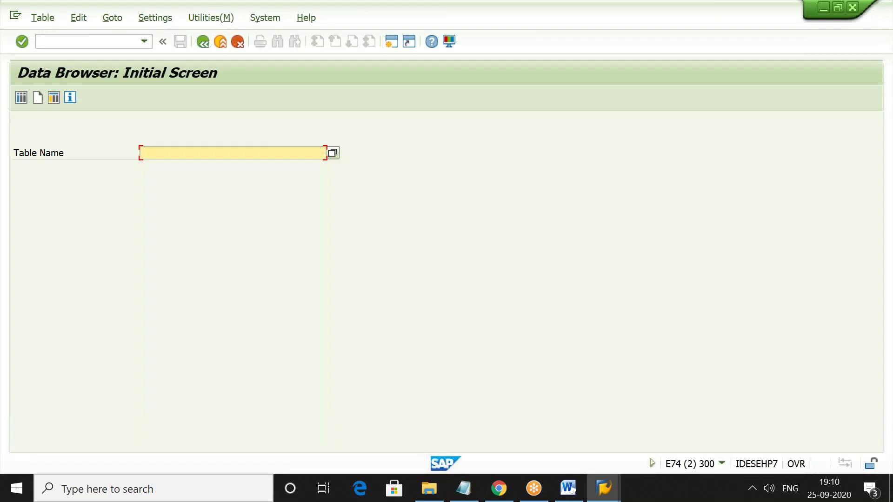
Step: Copy the table name PPFTTTCU from the Notepad notes into the Data Browser and display the table's entries without selection criteria
type("ppp")
key("BackSpace")
left_click(464, 490)
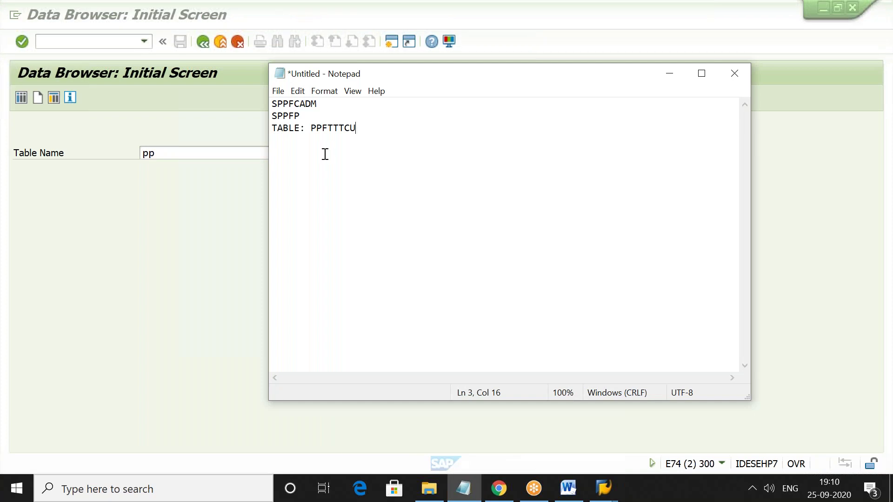
left_click_drag(315, 127, 379, 129)
key("ctrl+c")
left_click(172, 156)
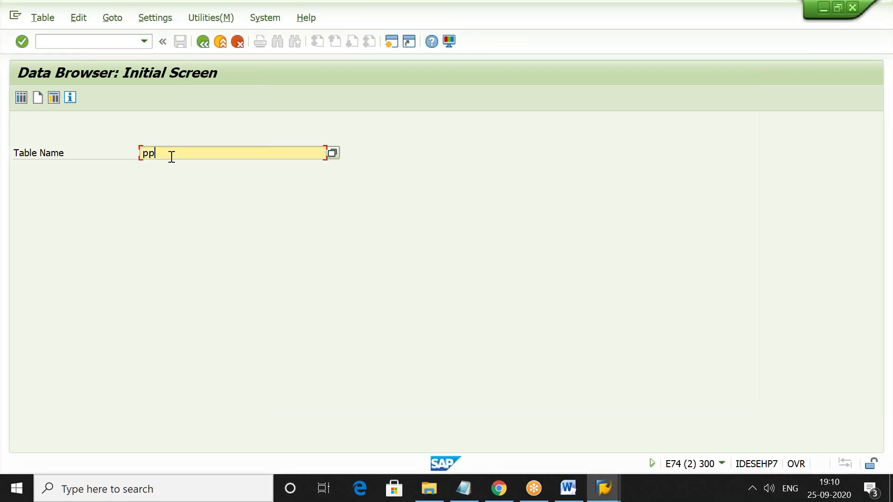
key("BackSpace")
key("BackSpace")
key("ctrl+v")
key("Return")
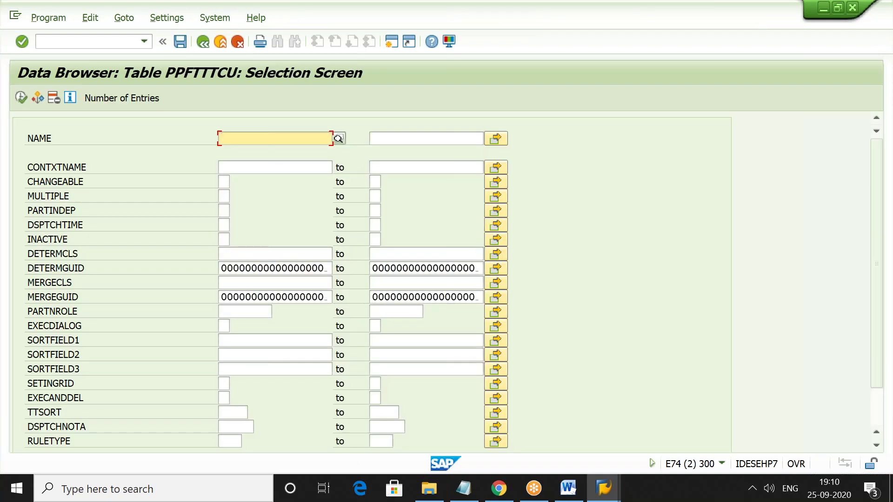
left_click(20, 95)
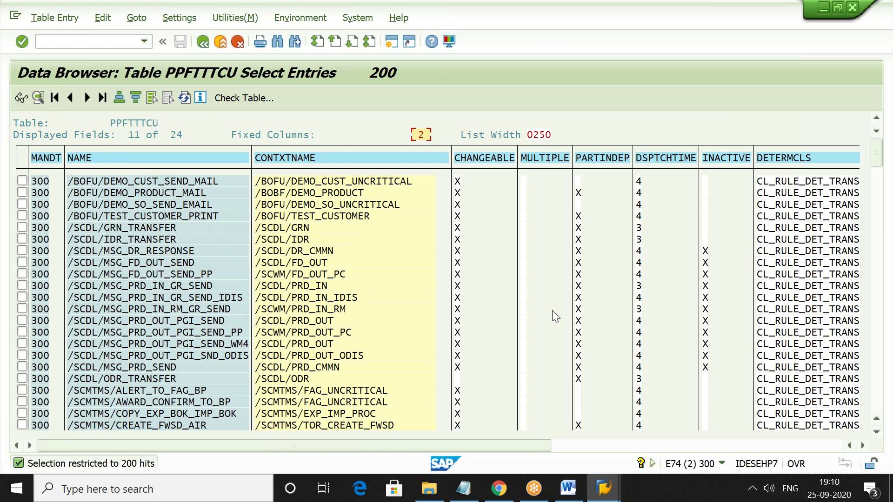
Step: Examine the action definitions in table PPFTTTCU, including the /SCWM/FDO_01, /SCWM/PDI_01 and /SCWM/PDO_01 entries
left_click(879, 372)
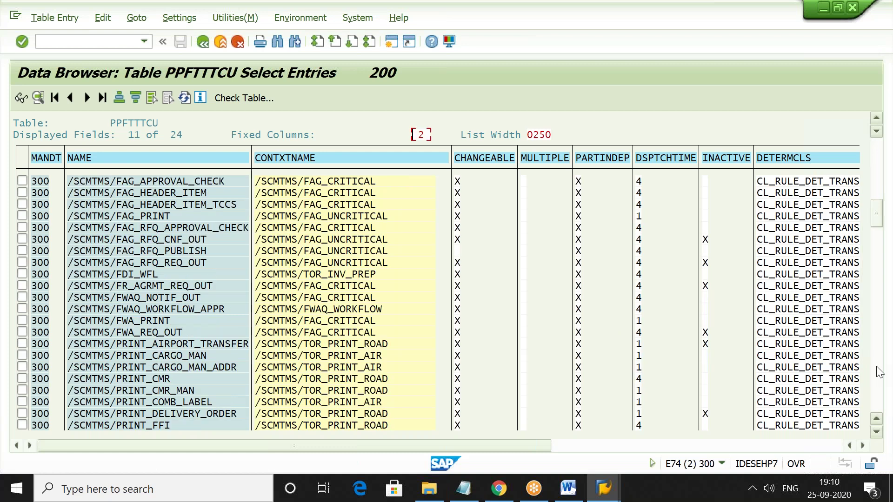
left_click(879, 372)
left_click(879, 373)
left_click(880, 372)
left_click(880, 372)
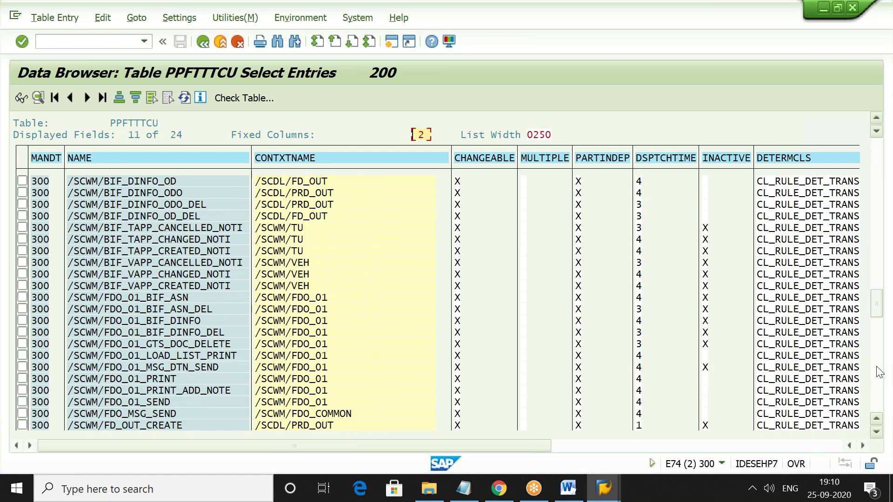
left_click(879, 372)
left_click(882, 391)
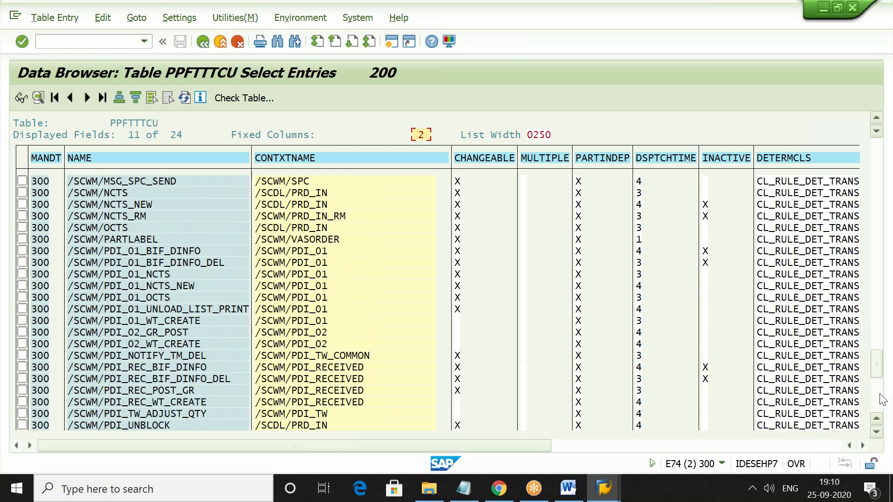
left_click(881, 403)
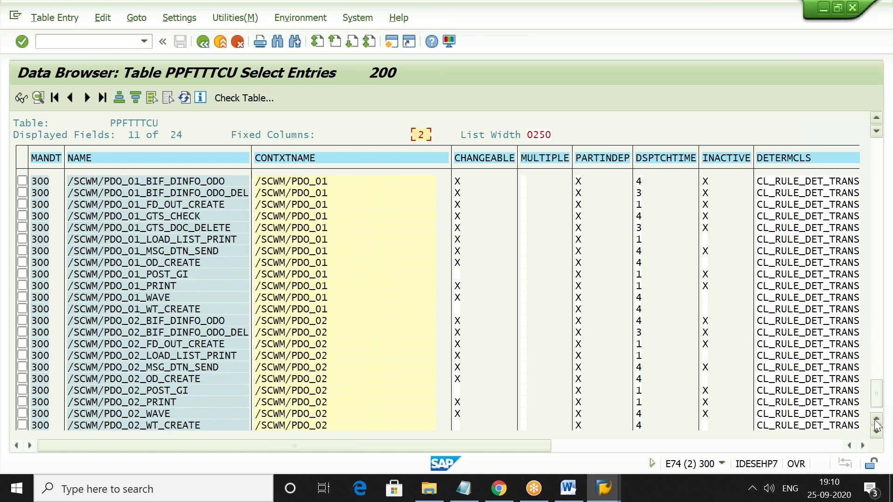
left_click(876, 433)
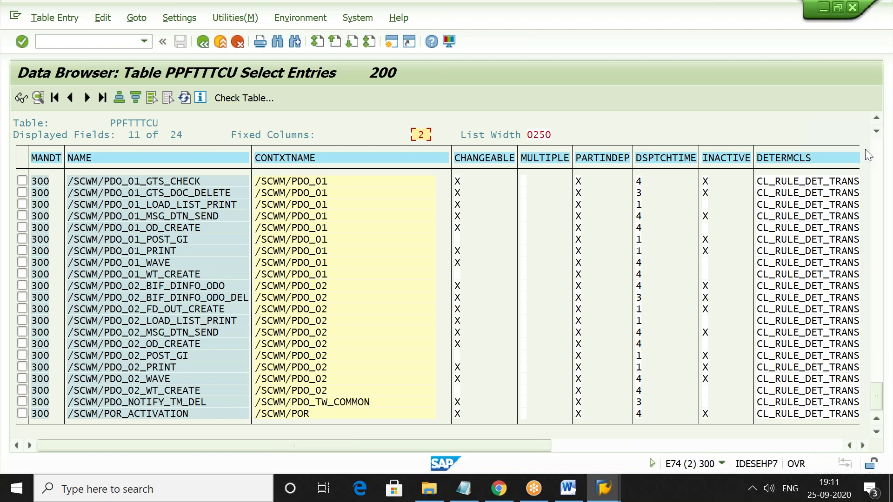
scroll(878, 151, "up", 10)
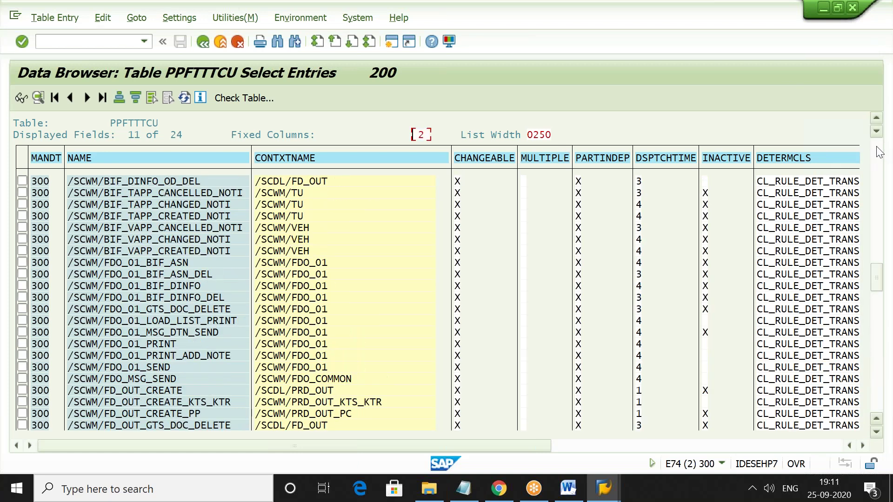
scroll(878, 151, "up", 10)
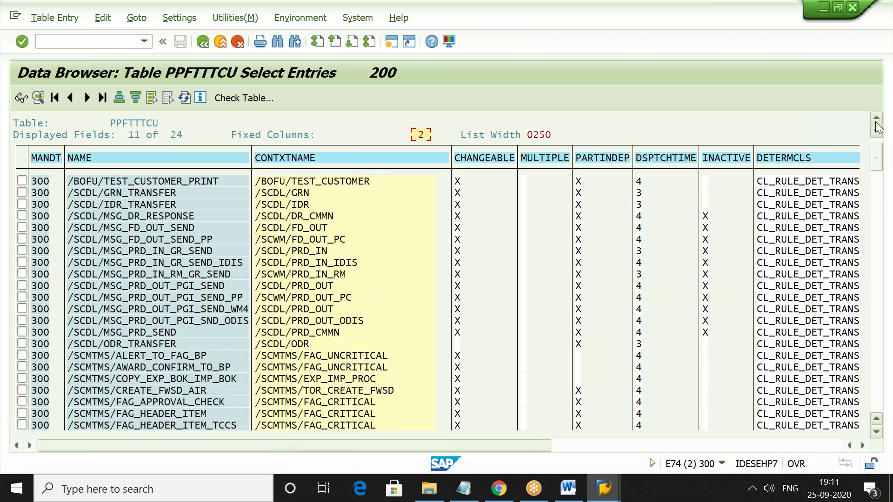
scroll(878, 128, "up", 1)
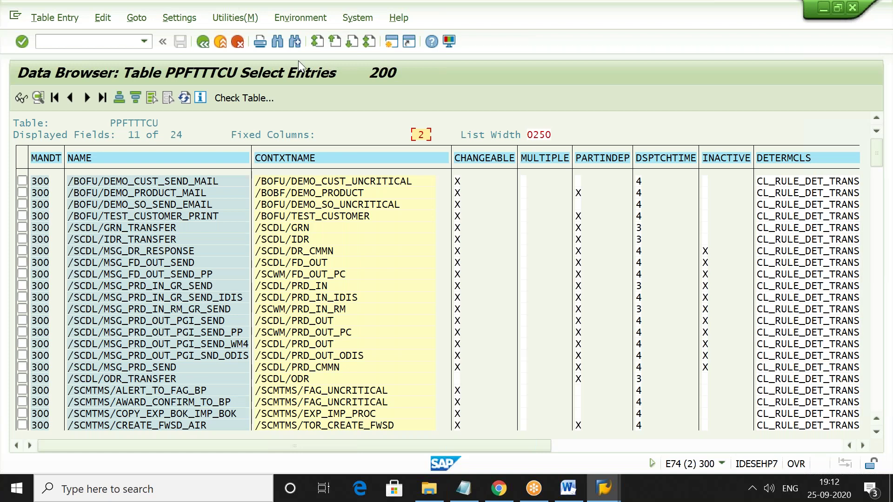
Step: Leave the table display with /n and return to the SAP Easy Access screen
left_click(112, 42)
type("/n")
key("Return")
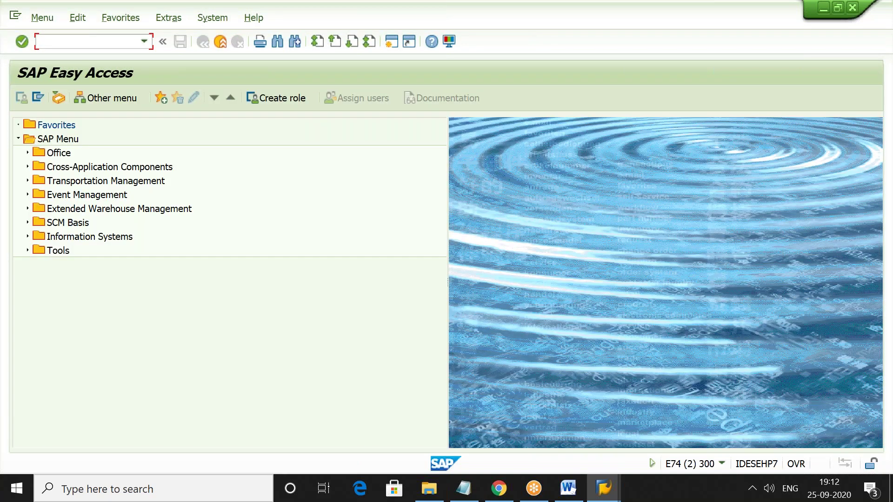
Step: Display the entries of table PPFTTTCU again through SE16 without selection criteria, and return to SAP Easy Access with /n
type("se16")
key("Return")
key("Return")
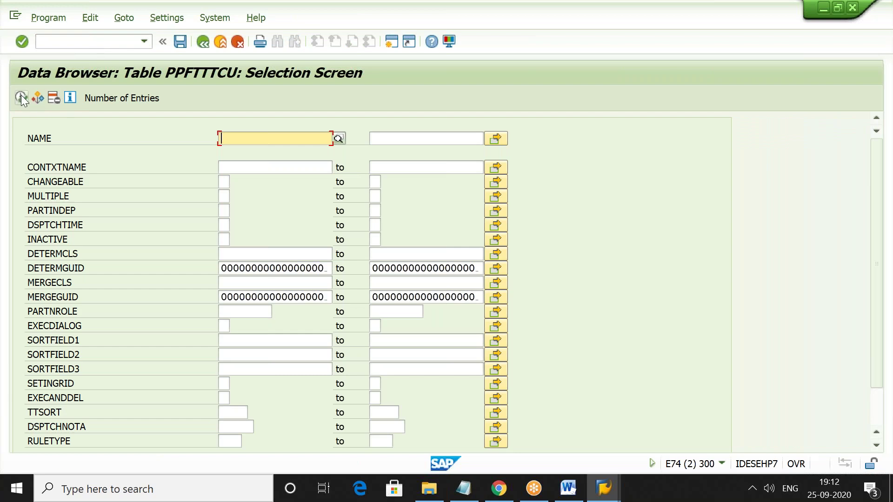
left_click(21, 95)
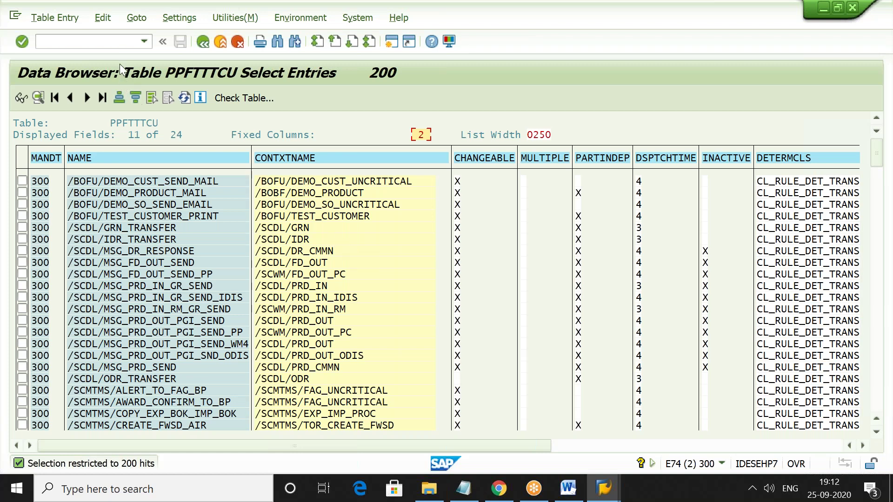
left_click(107, 41)
type("/n")
key("Return")
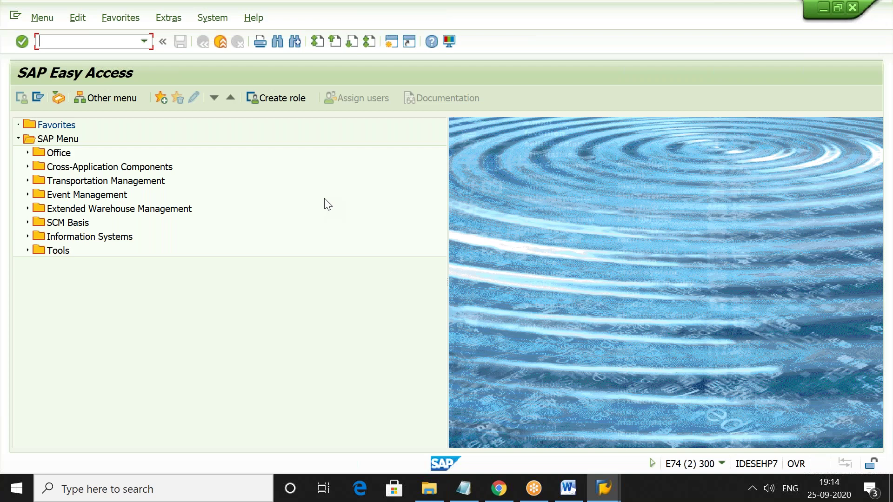
Step: Start the Maintain Inbound Delivery transaction with /n/scwm/prdi and acknowledge the log display
type("/n/scwm/prdi")
key("Return")
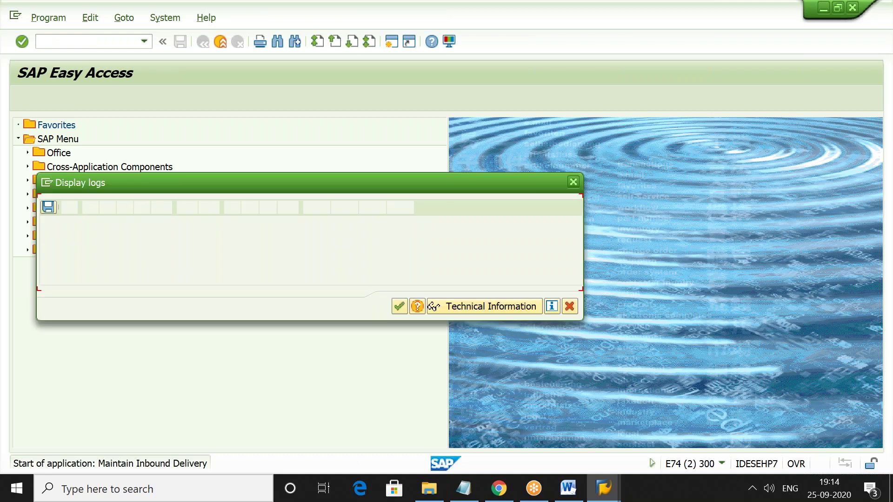
key("Return")
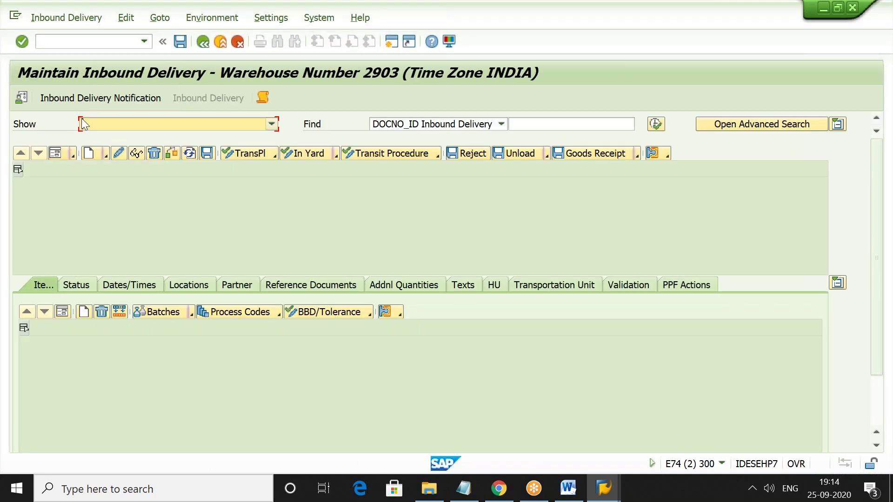
Step: Set the default values for warehouse 2903 to goods receipt office 2903 and party entitled to dispose VEN10-2903
left_click(27, 103)
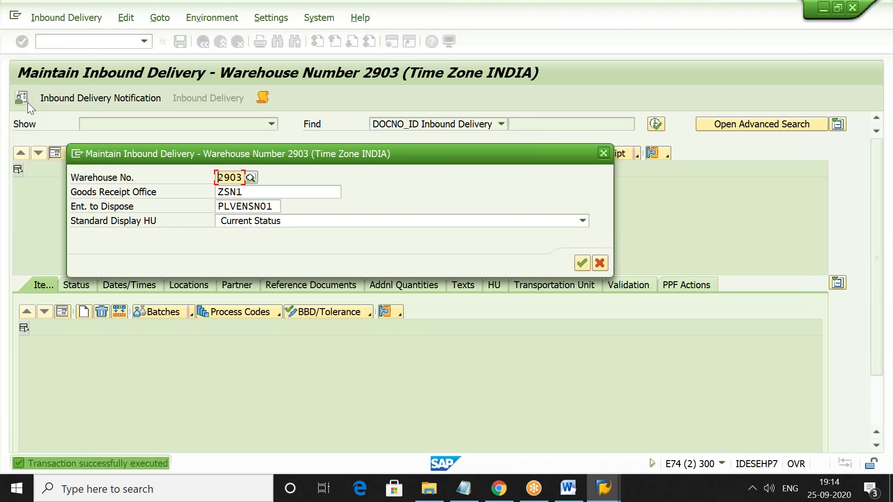
left_click(276, 194)
key("F4")
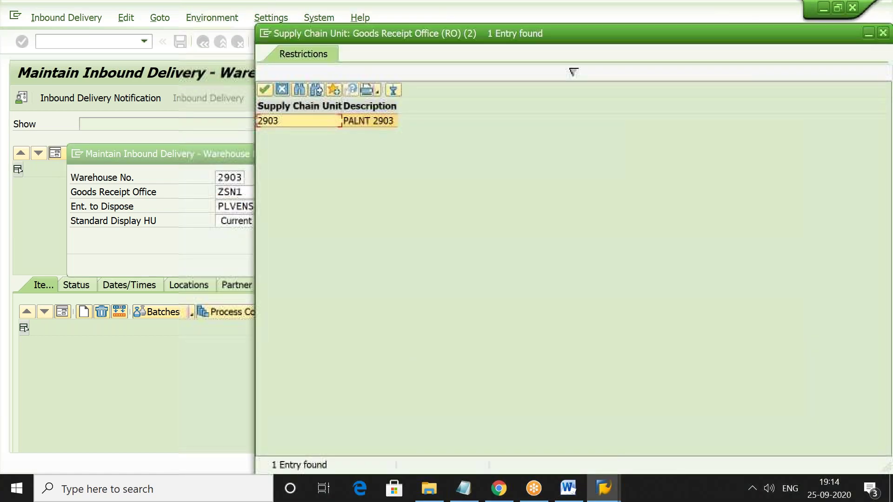
key("Return")
left_click(246, 206)
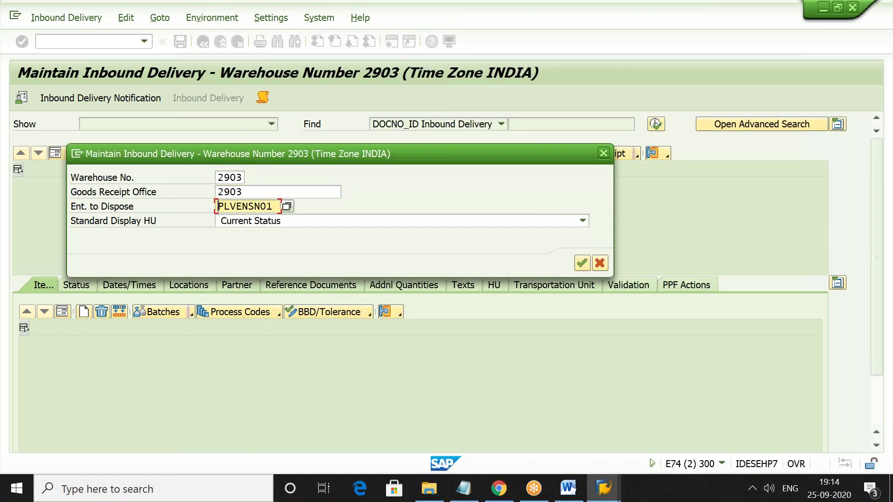
key("F4")
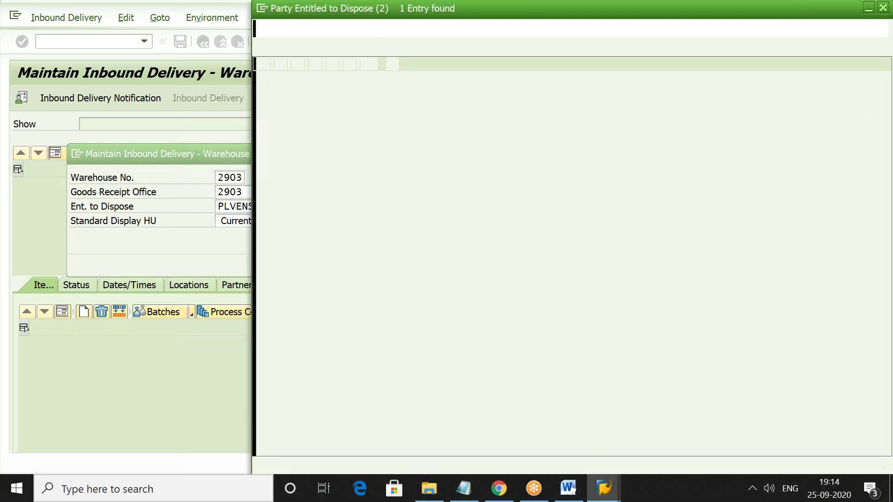
key("Return")
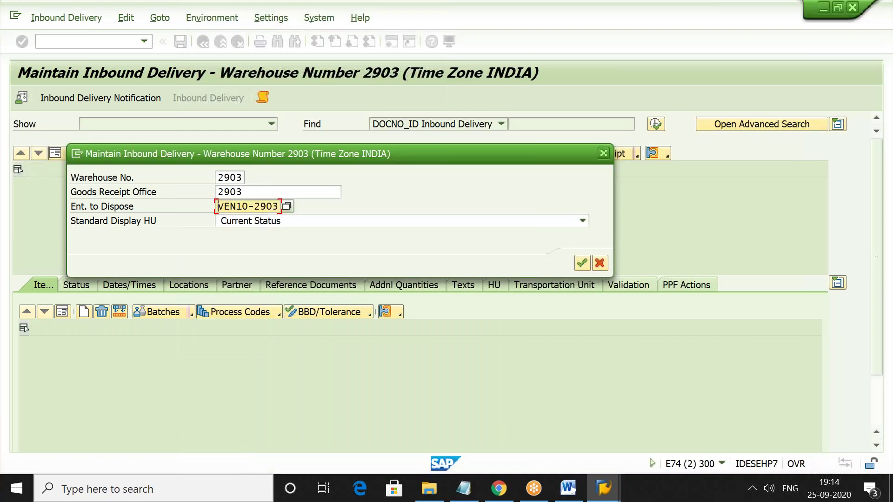
key("Return")
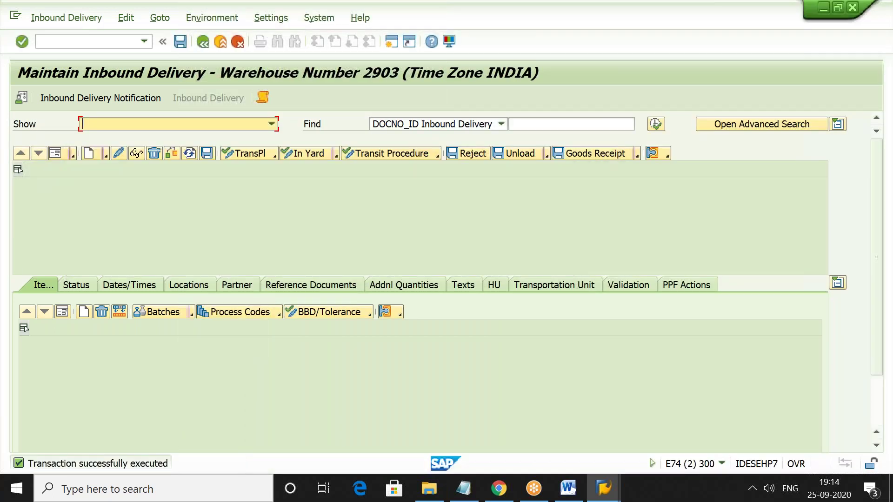
Step: Switch to the inbound delivery notifications and search for all documents of warehouse 2903 without search criteria
left_click(144, 99)
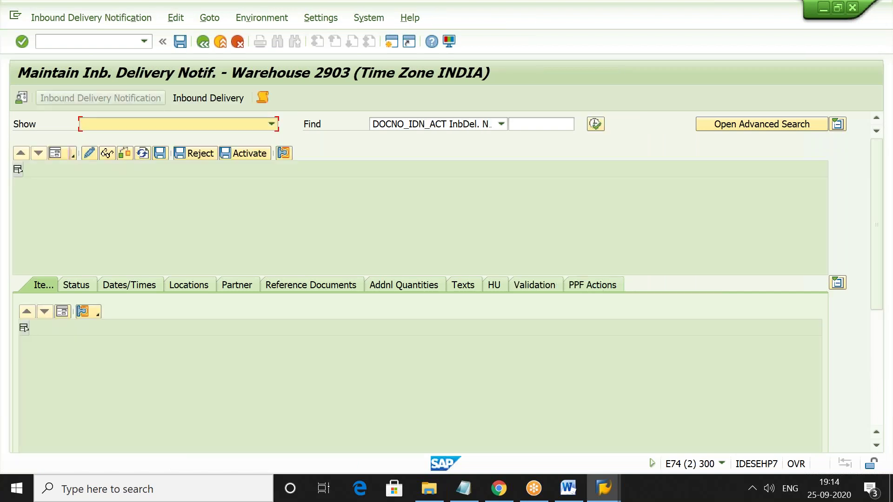
left_click(595, 125)
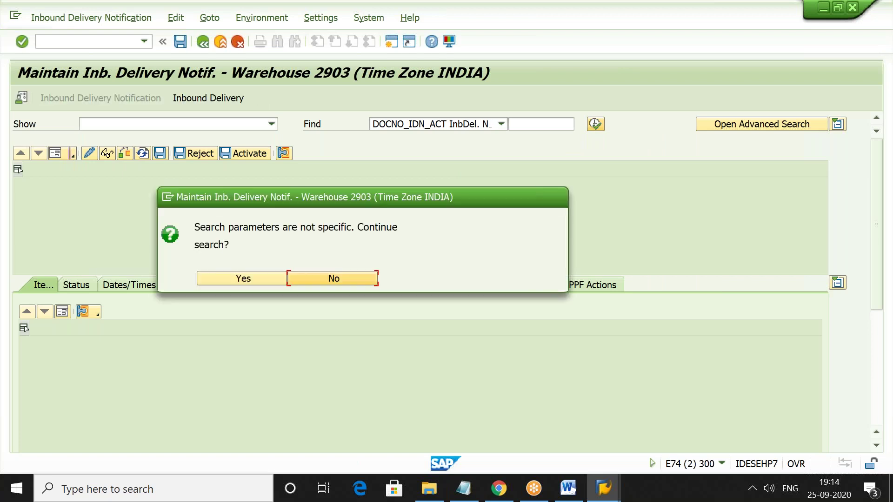
left_click(233, 274)
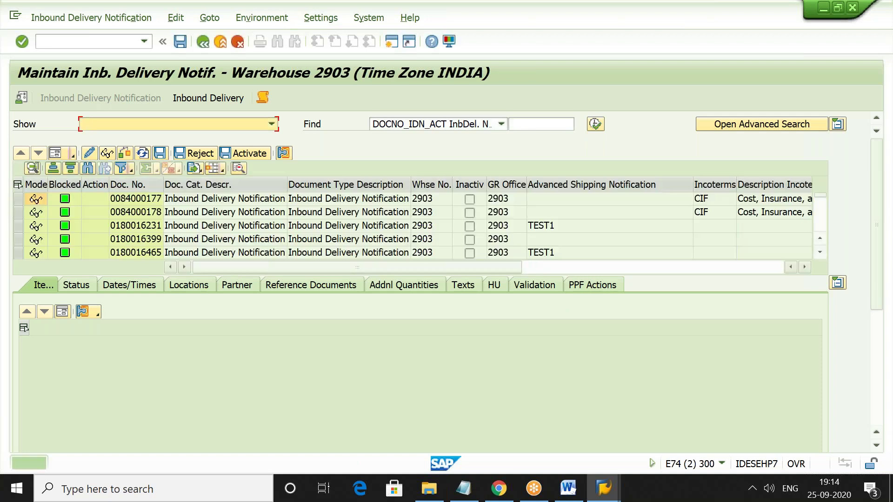
left_click(149, 252)
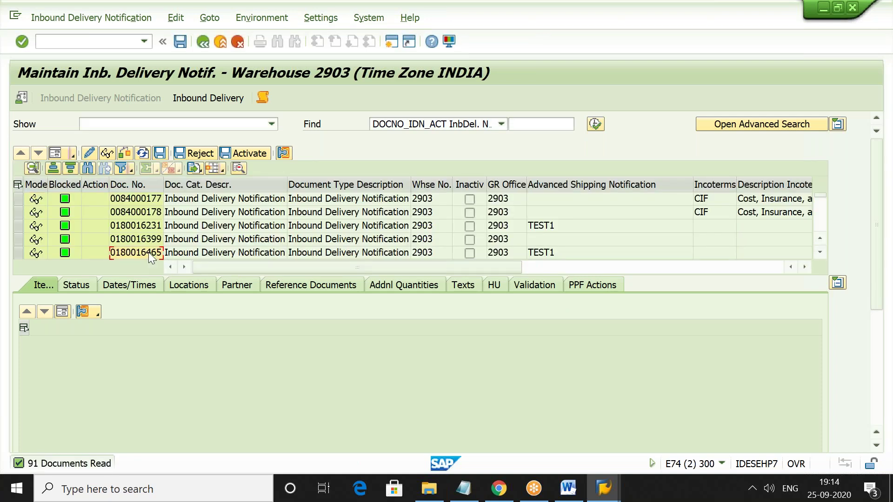
key("Down")
key("Down")
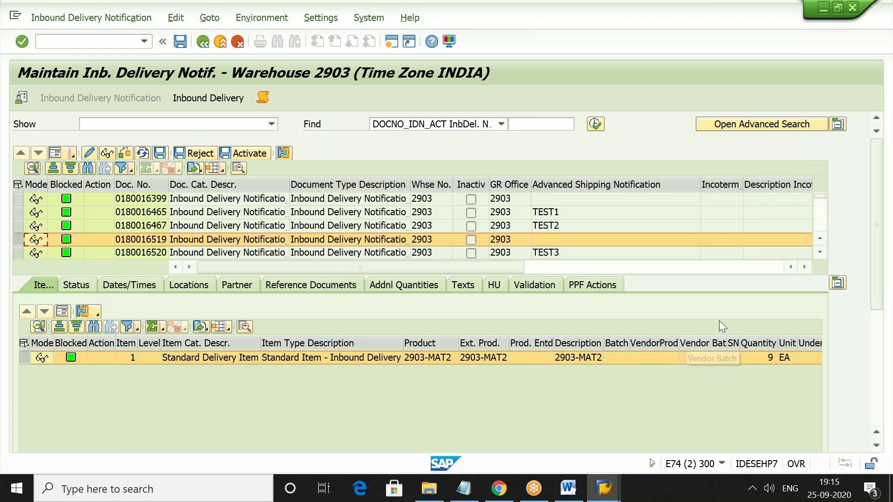
left_click(607, 284)
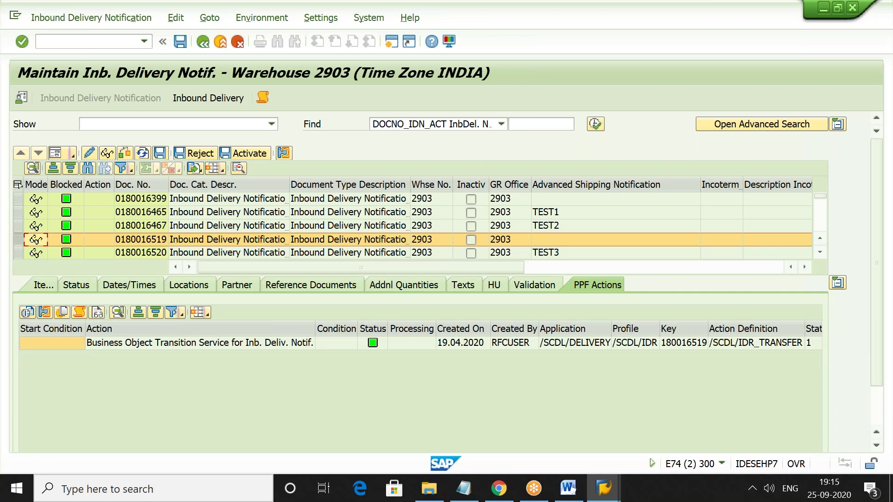
left_click(60, 345)
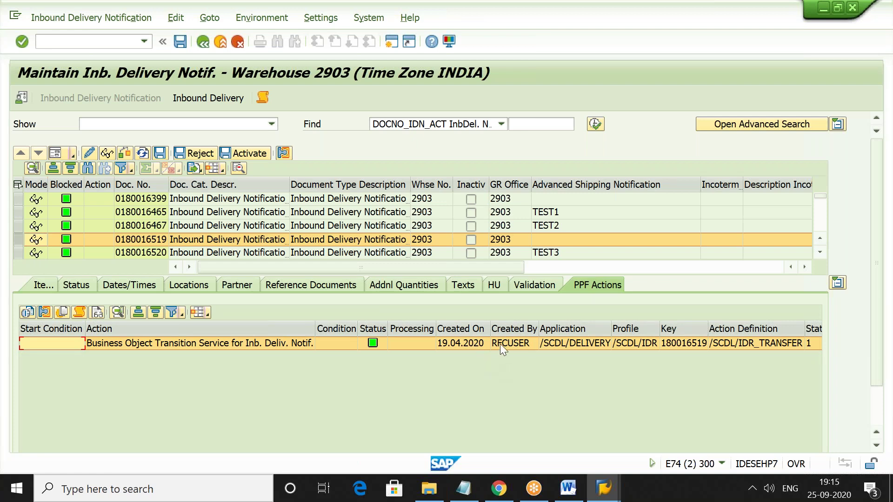
left_click(568, 330)
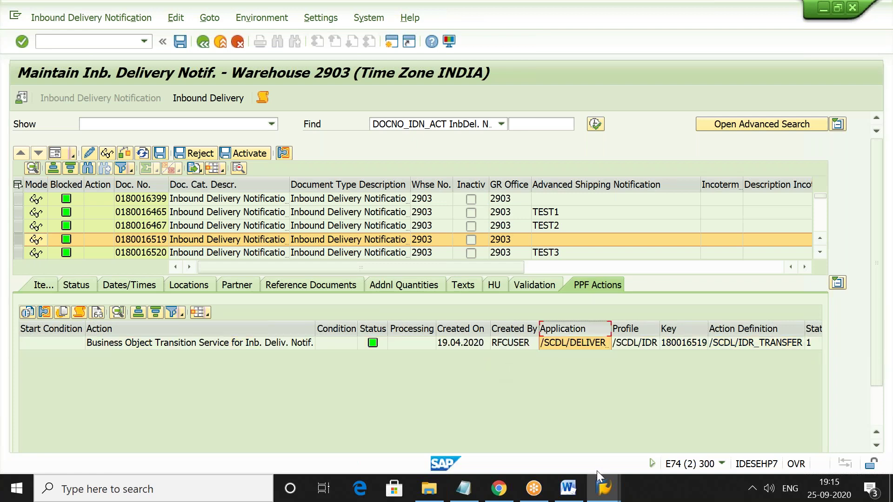
left_click(630, 328)
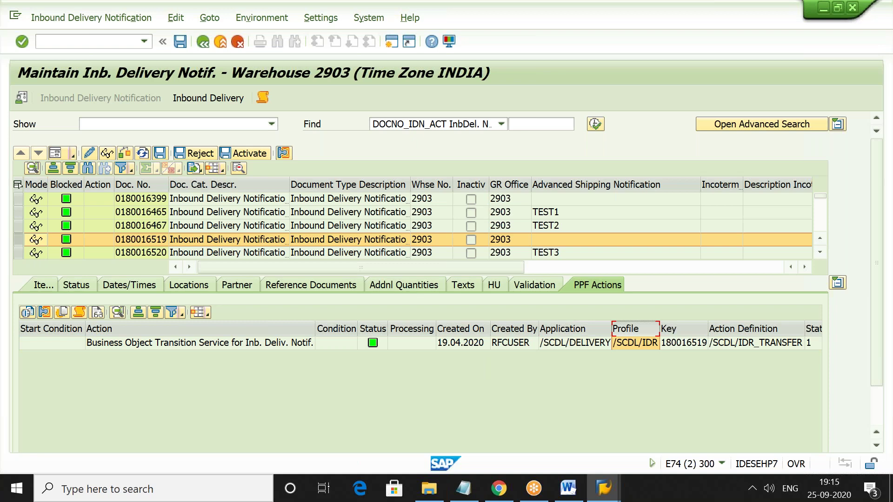
left_click(672, 329)
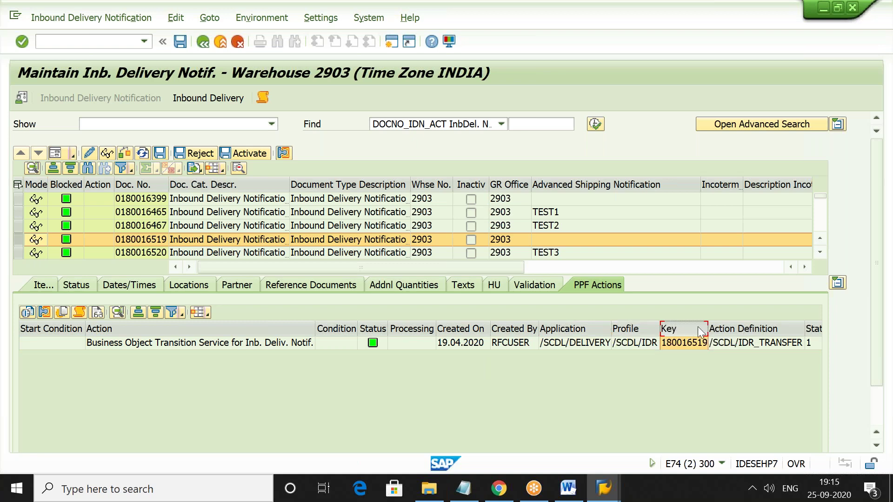
left_click(728, 329)
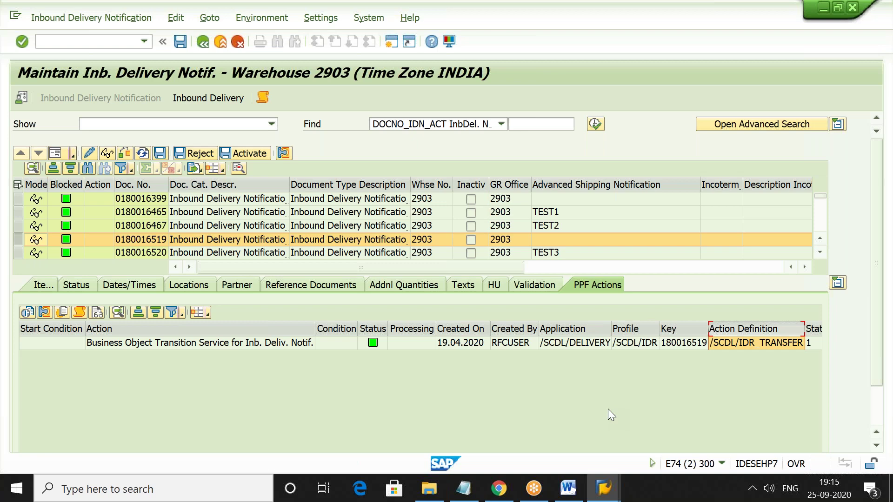
Step: Open the inbound delivery that belongs to the selected notification and select its document number
left_click(212, 101)
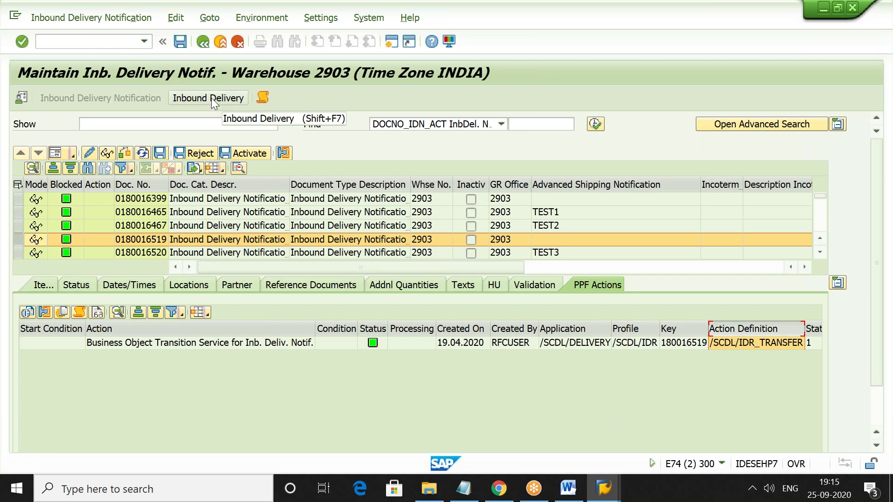
left_click(211, 98)
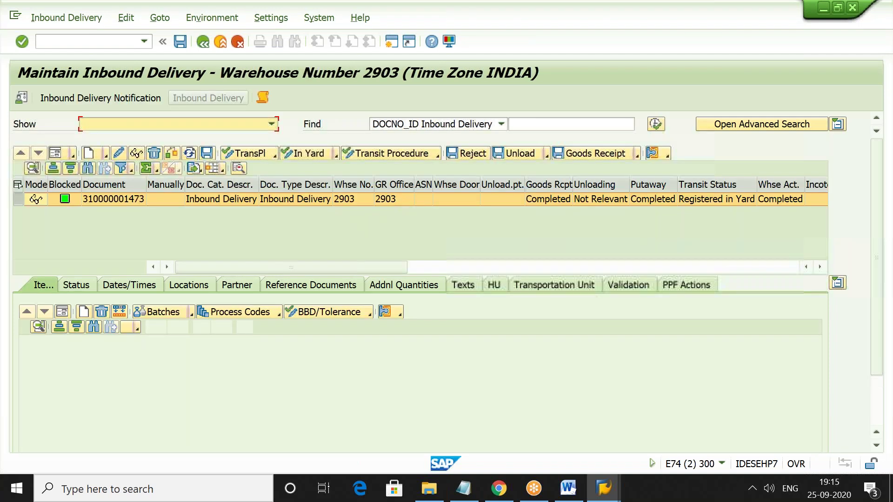
left_click(116, 200)
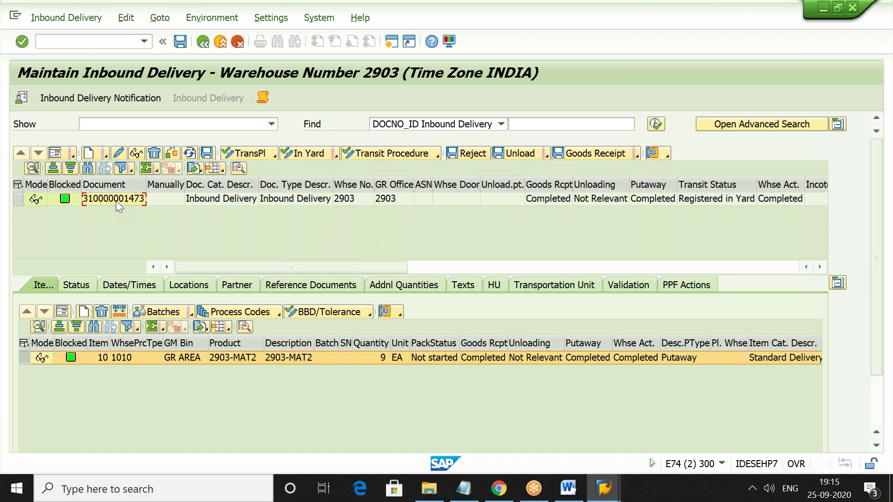
Step: Return to the inbound delivery notifications and repeat the unrestricted search
left_click(125, 98)
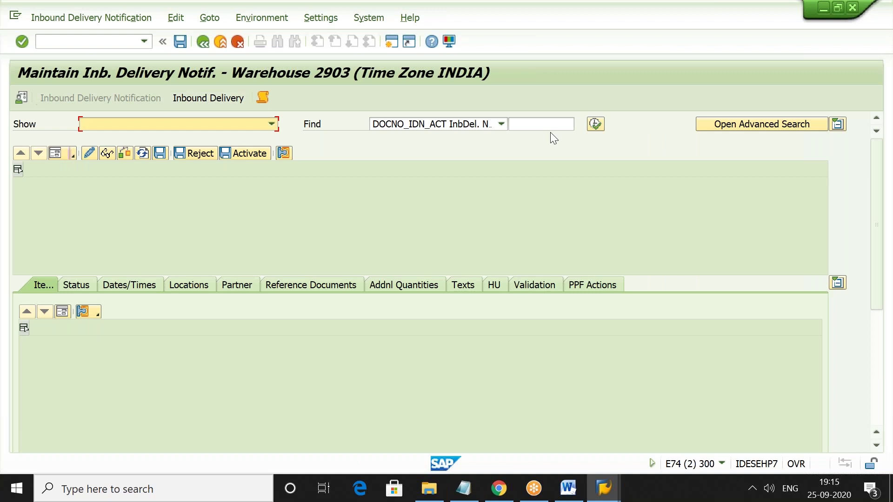
left_click(591, 125)
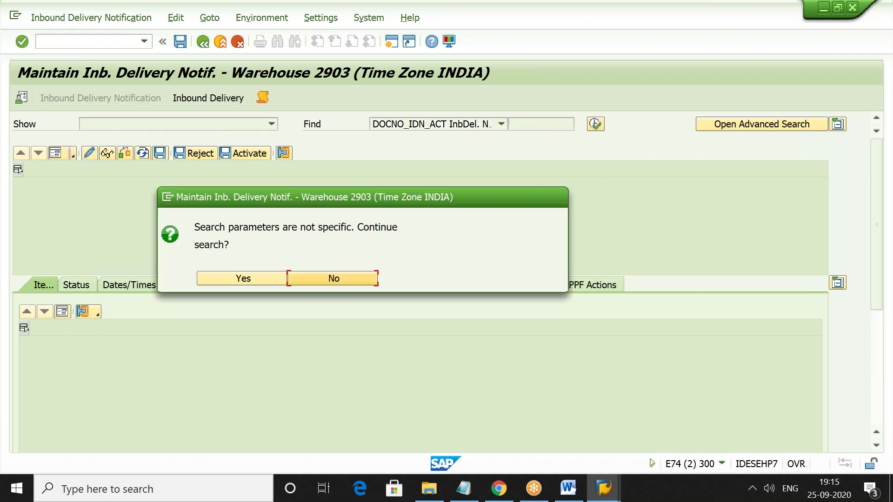
left_click(255, 279)
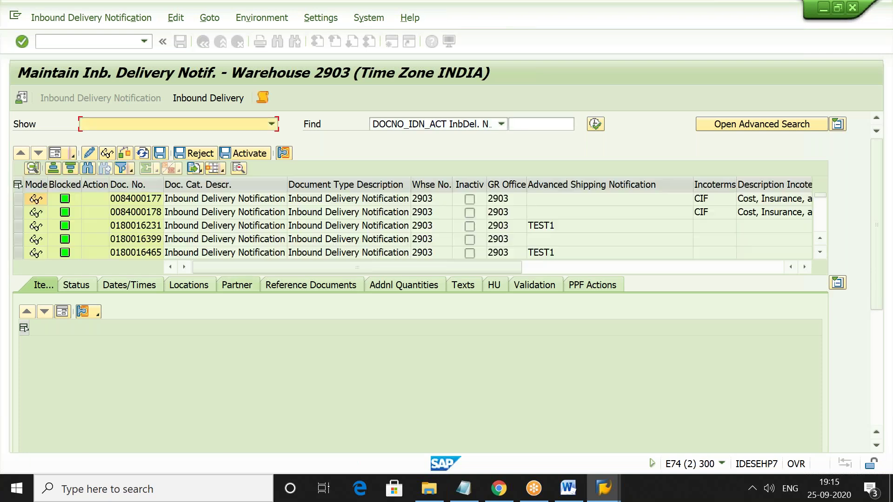
left_click(146, 251)
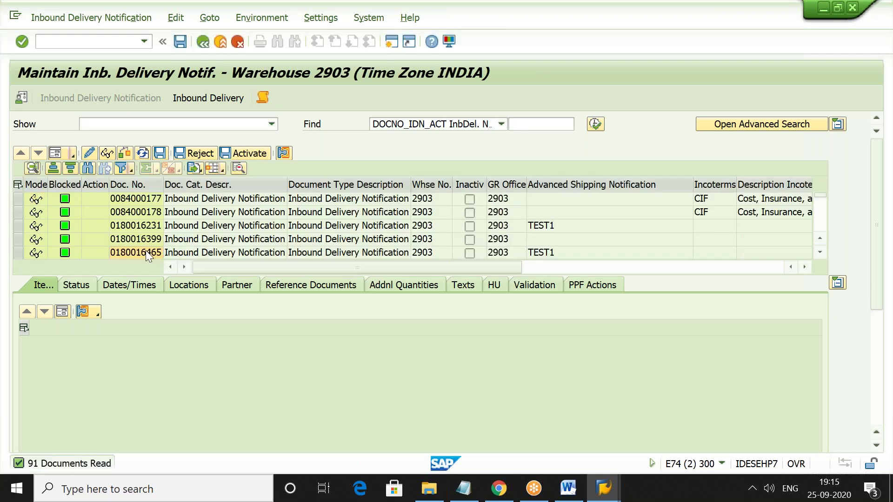
left_click(35, 239)
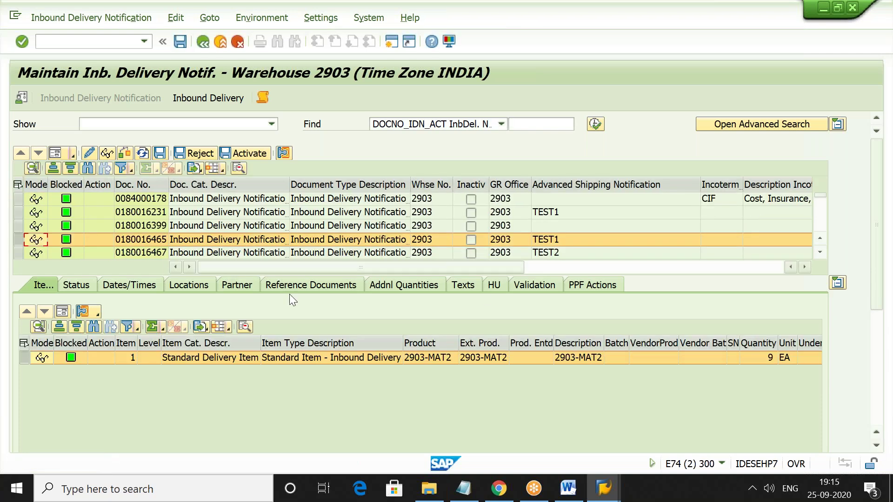
left_click(588, 286)
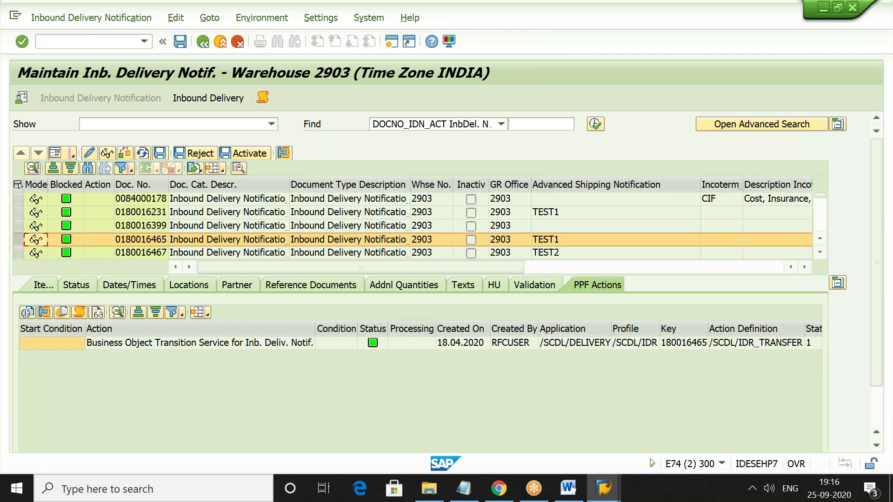
left_click(569, 329)
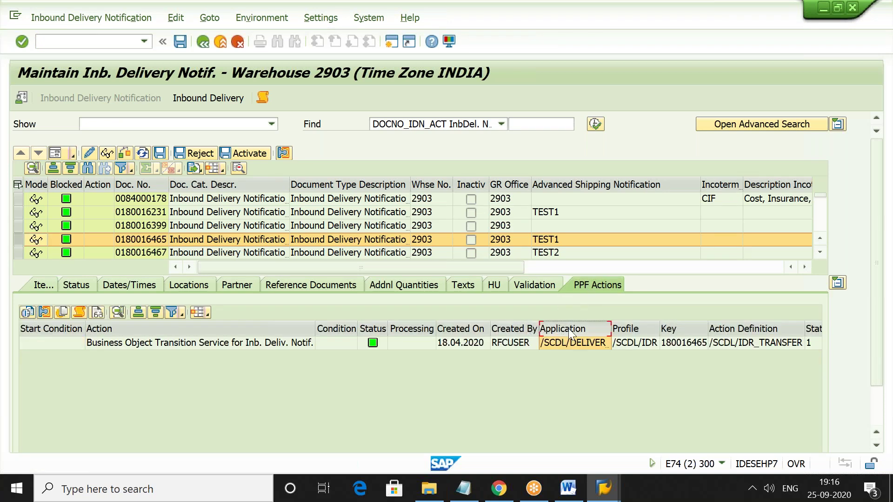
left_click(638, 328)
left_click(671, 331)
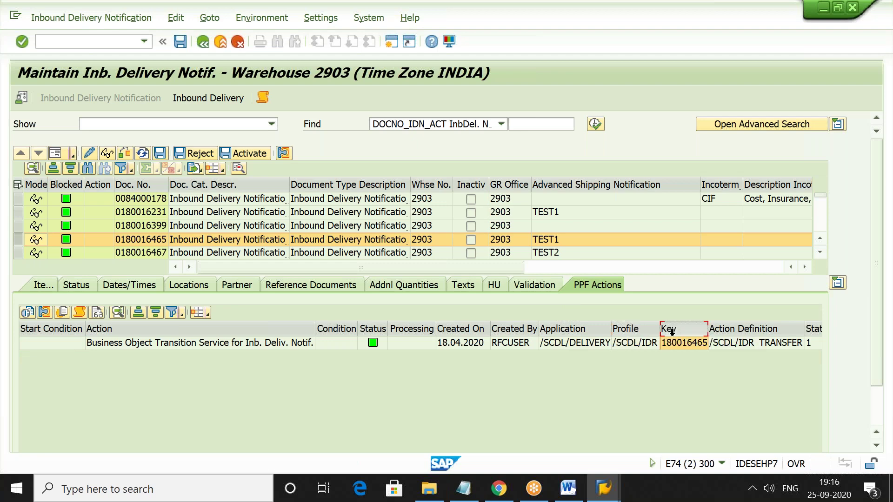
left_click(726, 332)
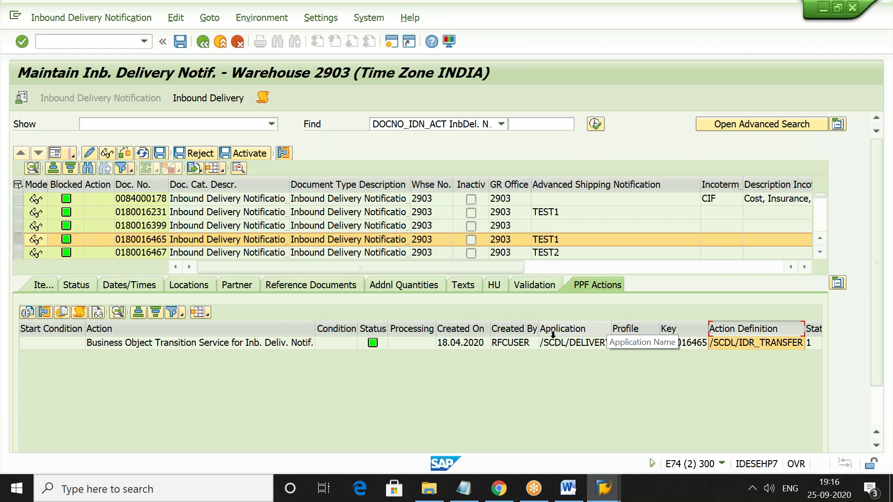
left_click(24, 342)
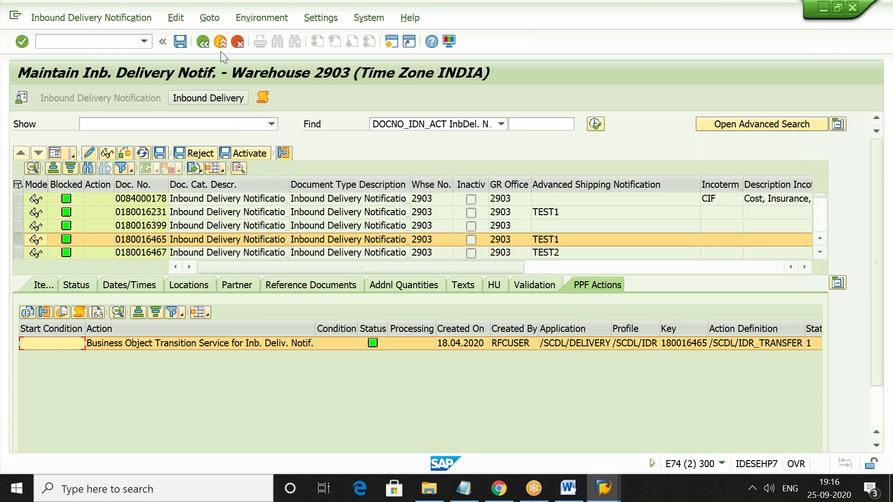
Step: Check the transaction code in the Notepad notes and open SPPFCADM in a new session
left_click(107, 43)
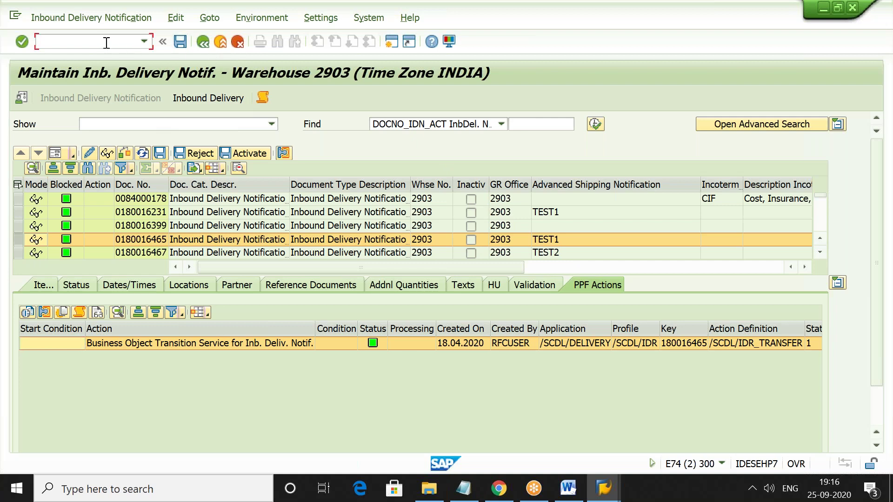
type("/osppfcadm")
left_click(464, 489)
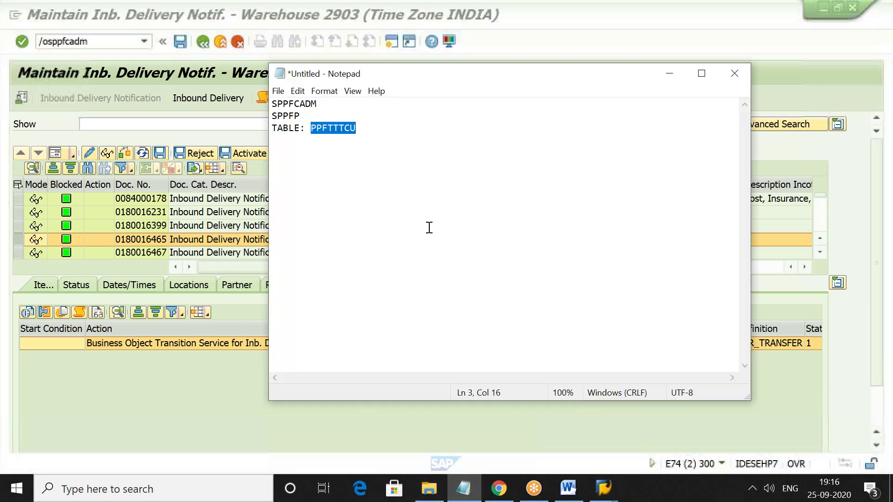
left_click(359, 112)
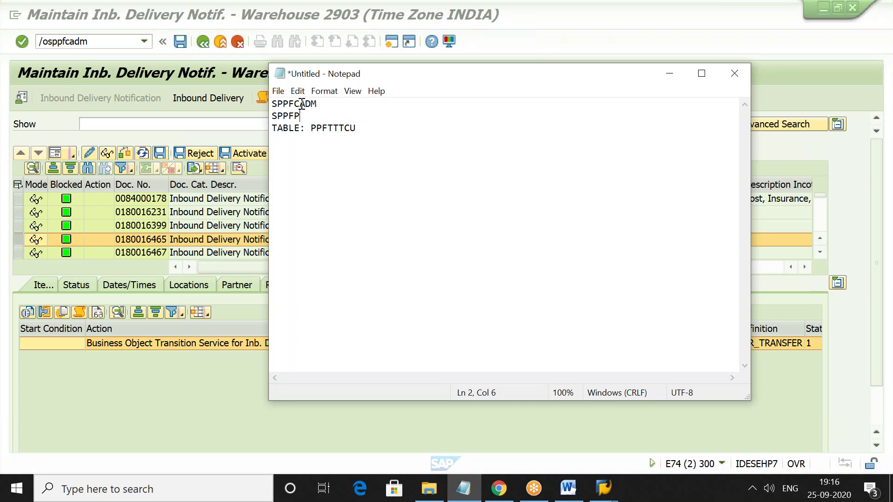
left_click_drag(324, 103, 271, 99)
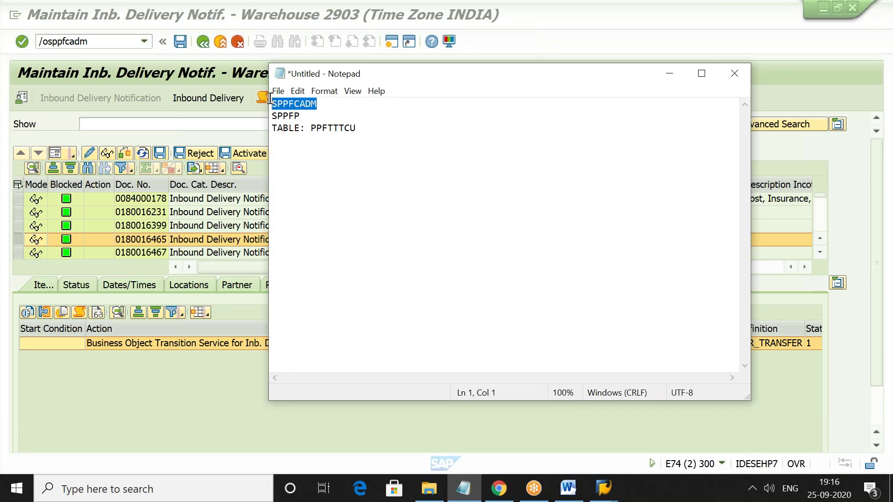
left_click(371, 106)
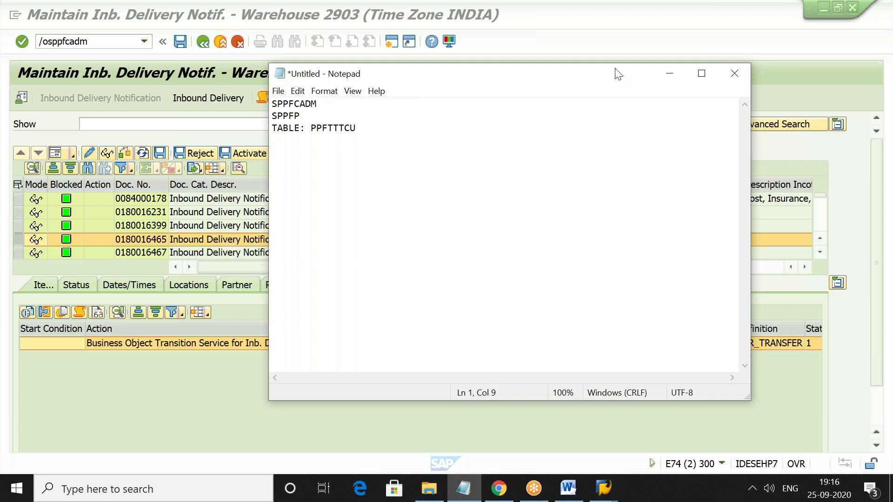
left_click(664, 72)
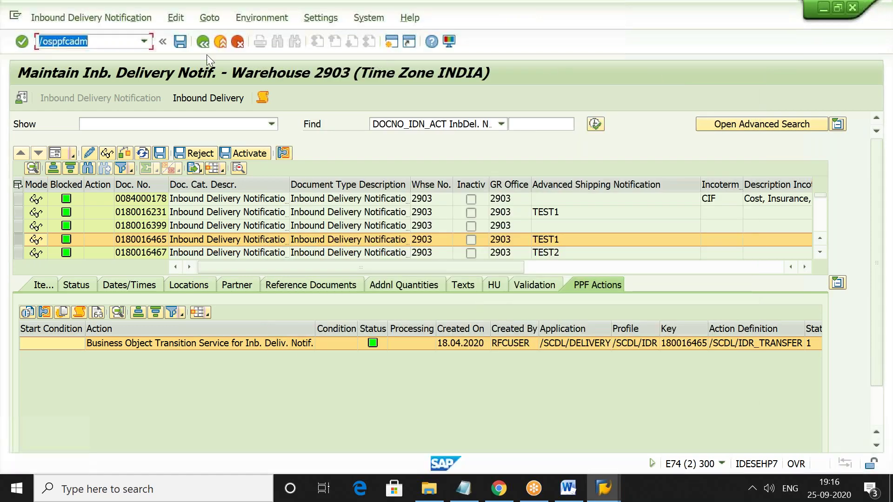
left_click(117, 45)
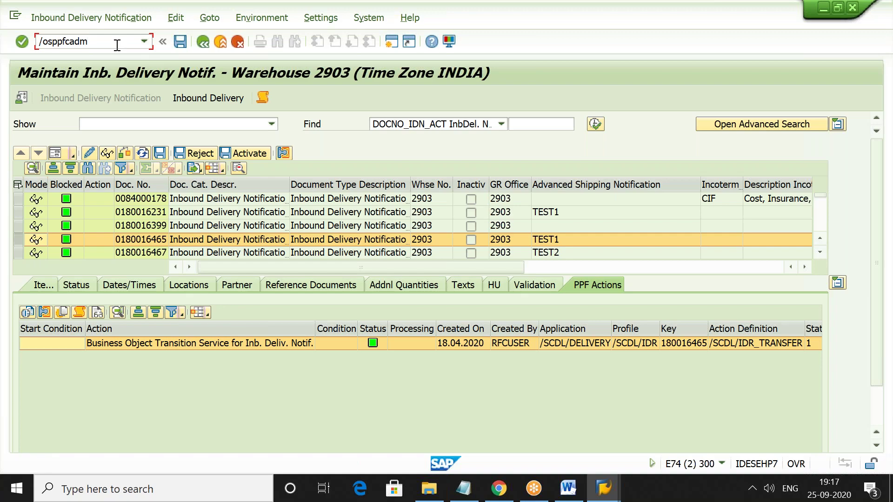
key("Return")
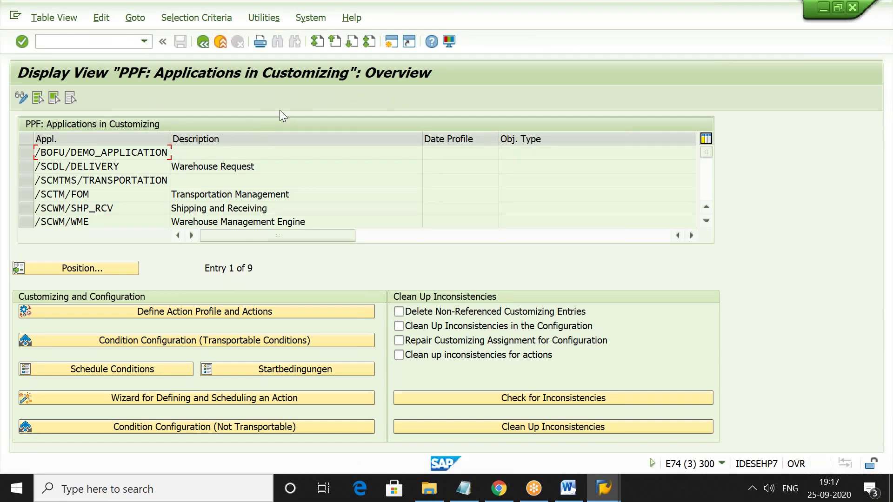
Step: Check the application of the notification's PPF action and select /SCDL/DELIVERY in the list of PPF applications
key("alt+Tab")
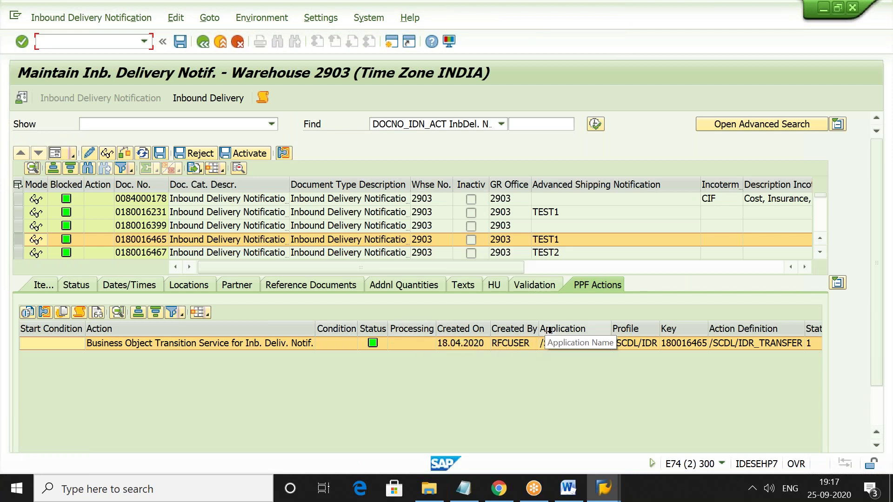
left_click(565, 343)
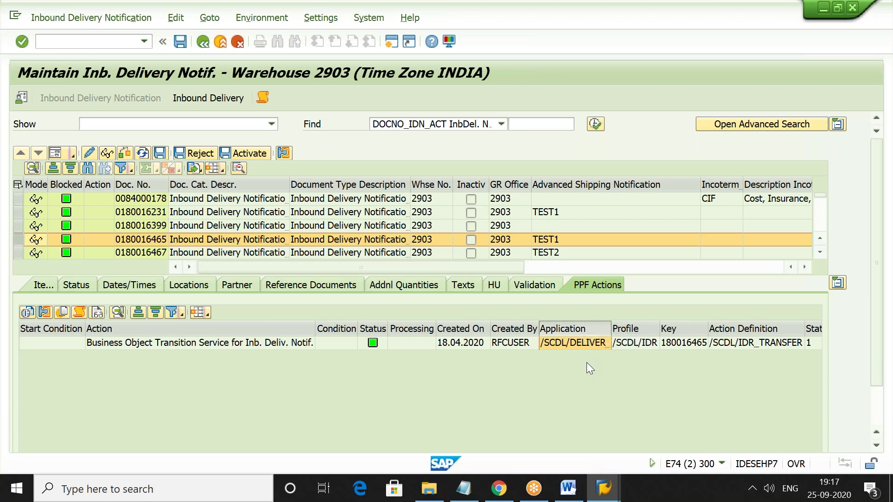
key("F2")
left_click(115, 167)
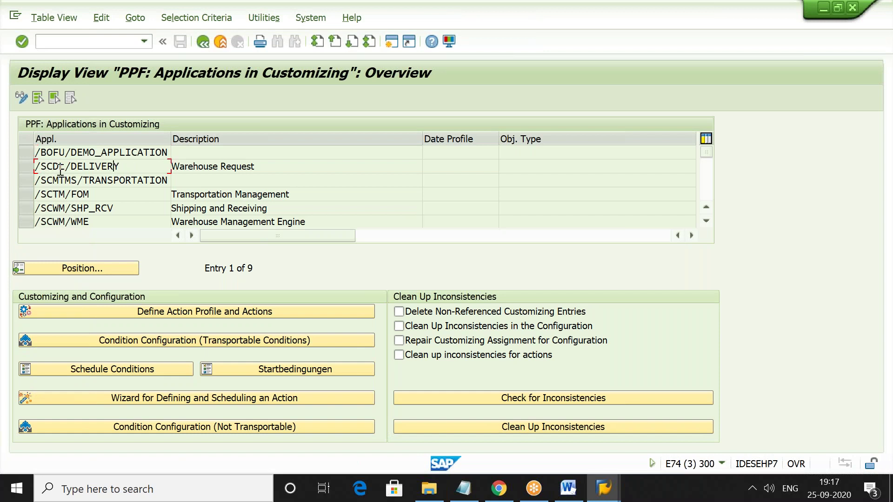
double_click(108, 167)
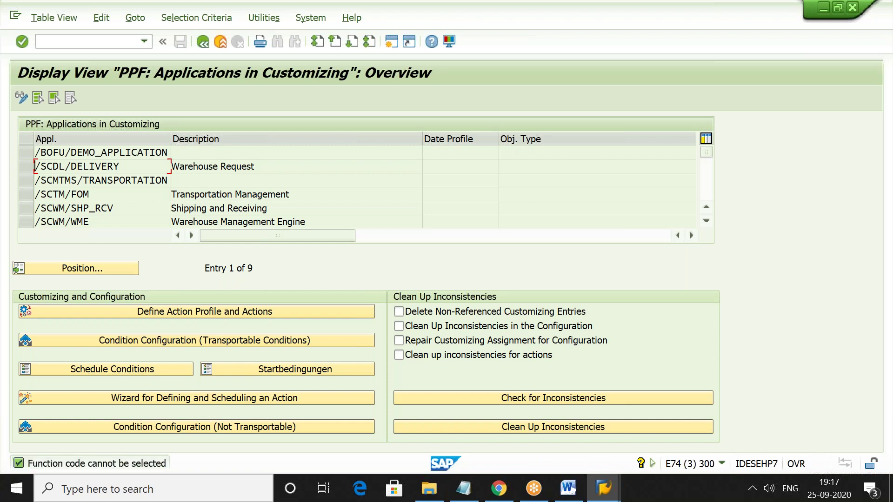
left_click(26, 168)
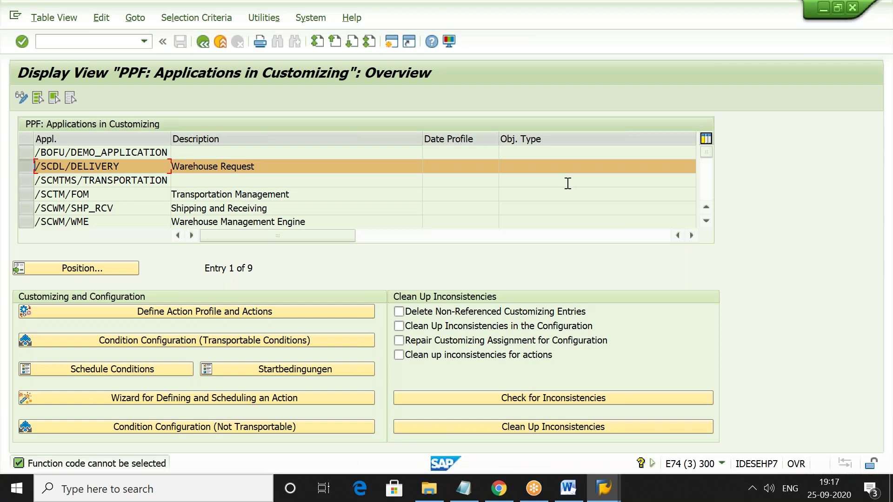
Step: Check the PPF action's profile, open the action profiles of /SCDL/DELIVERY and select profile /SCDL/IDR
key("alt+Tab")
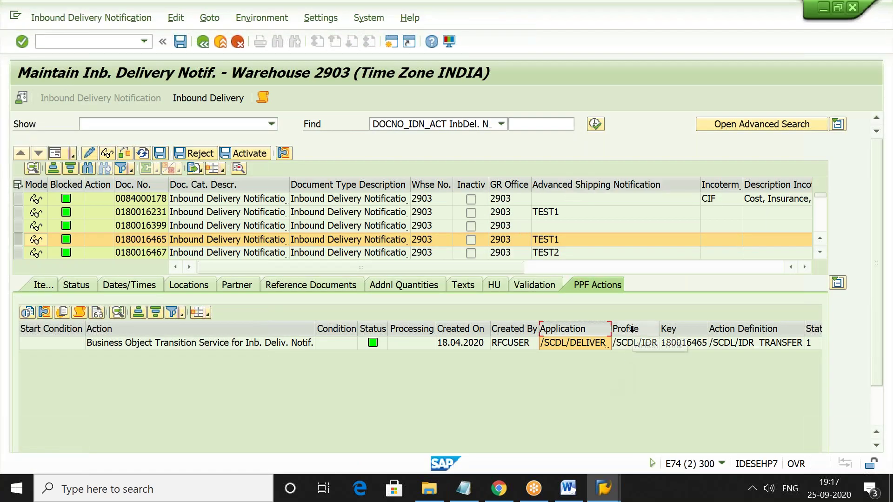
left_click(634, 345)
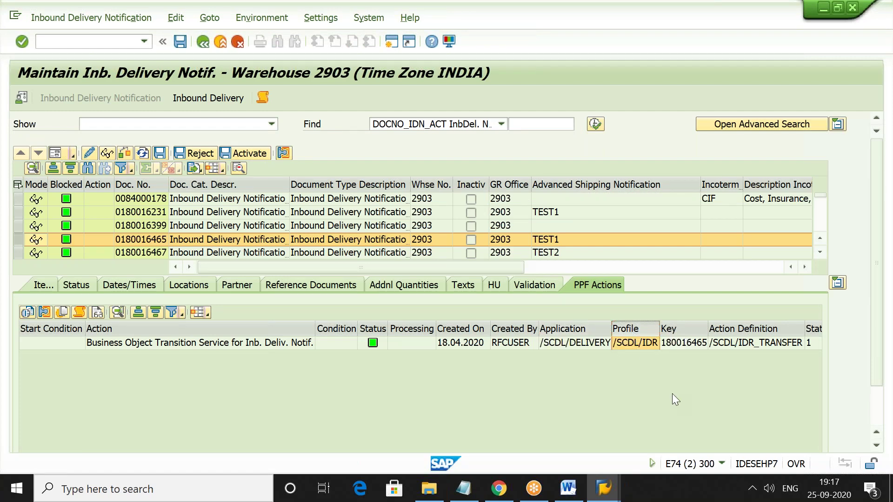
key("alt+Tab")
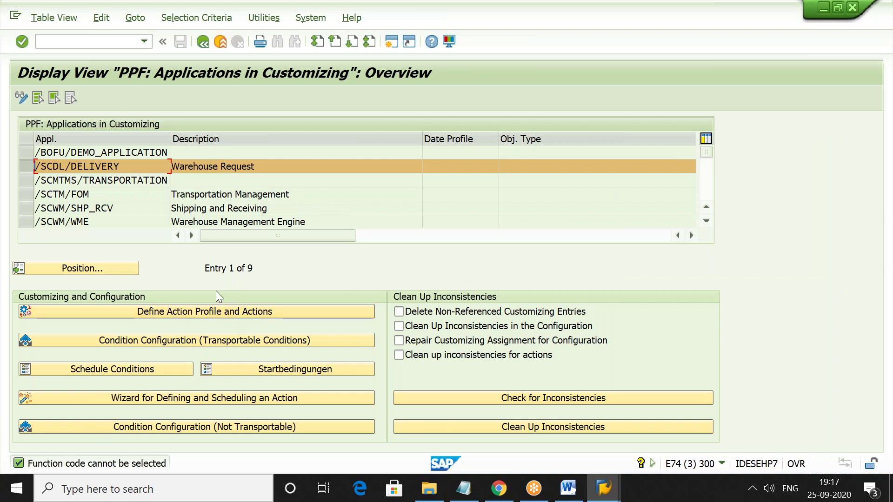
left_click(215, 311)
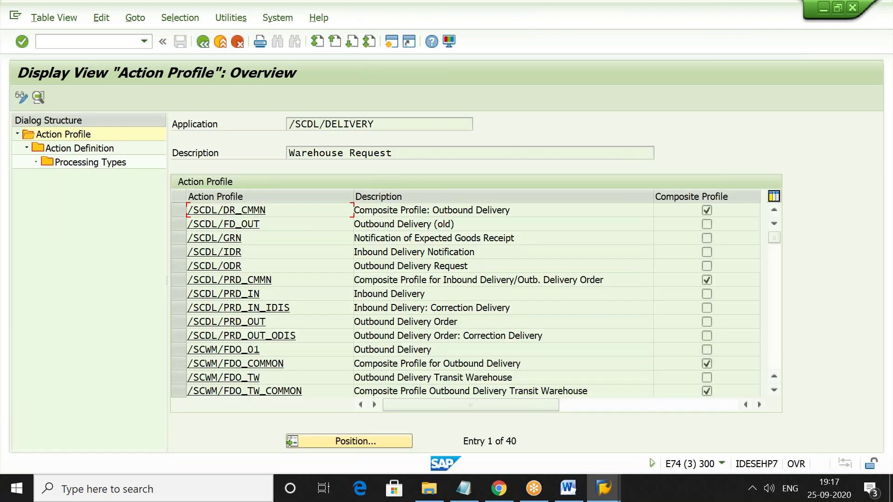
left_click(180, 250)
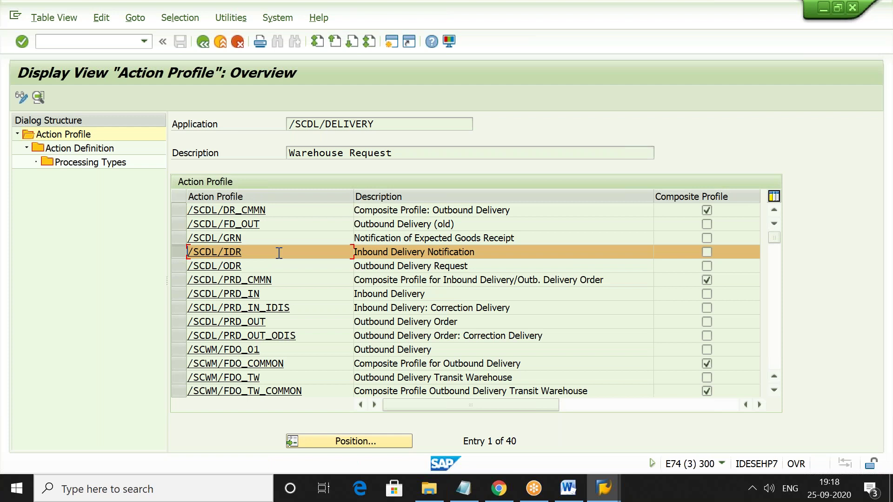
Step: Open the action definitions of /SCDL/IDR in change mode and view the details of /SCDL/IDR_TRANSFER
left_click(77, 186)
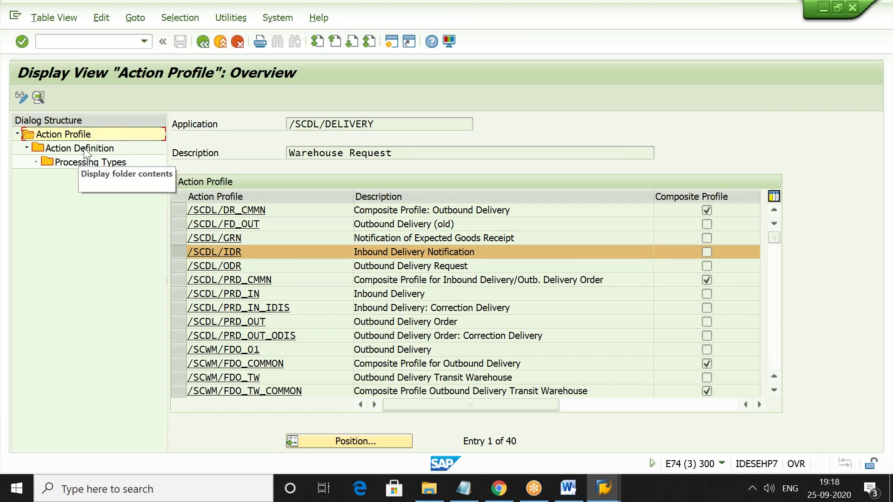
double_click(86, 149)
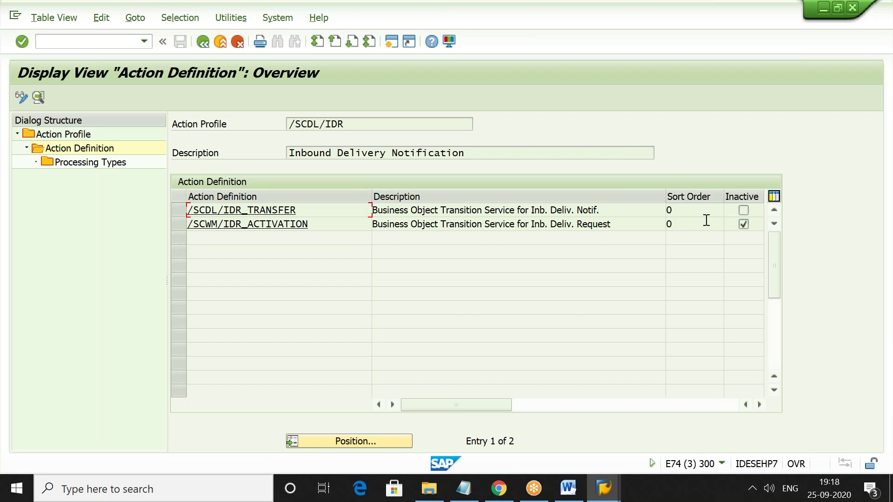
left_click(20, 96)
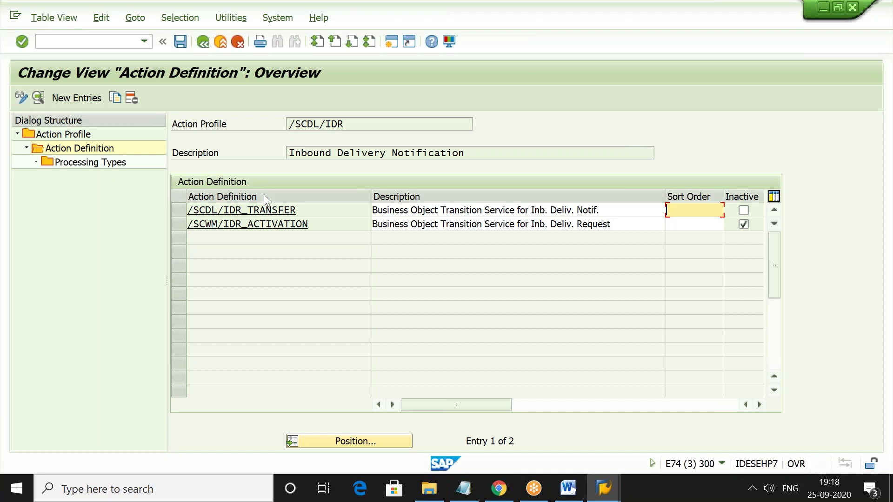
double_click(308, 208)
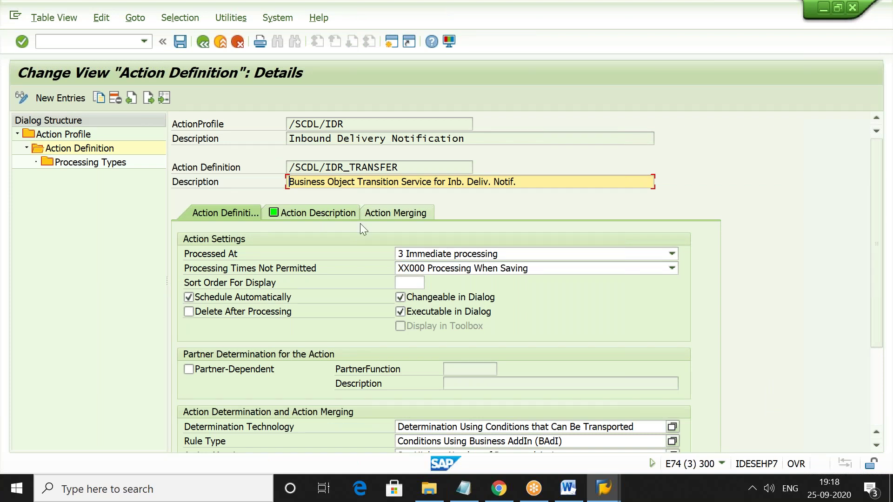
left_click(203, 42)
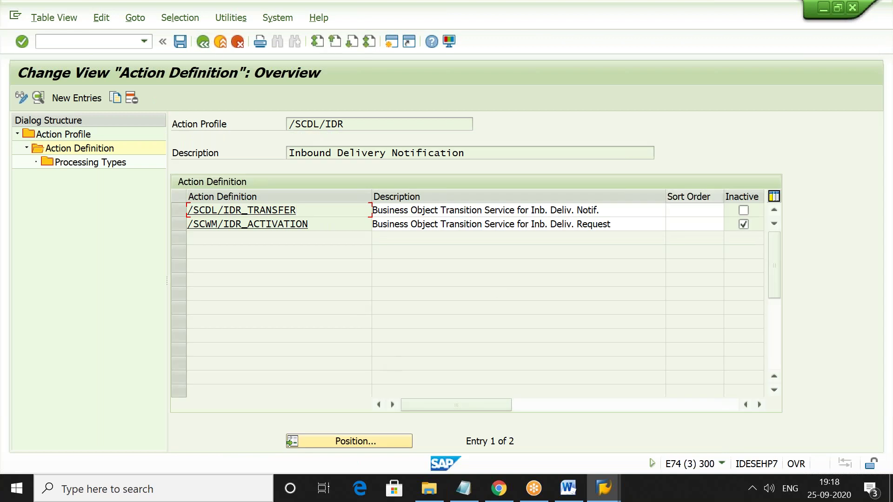
Step: Set action definition /SCDL/IDR_TRANSFER to inactive and save the change in the proposed customizing request
left_click(743, 211)
left_click(180, 42)
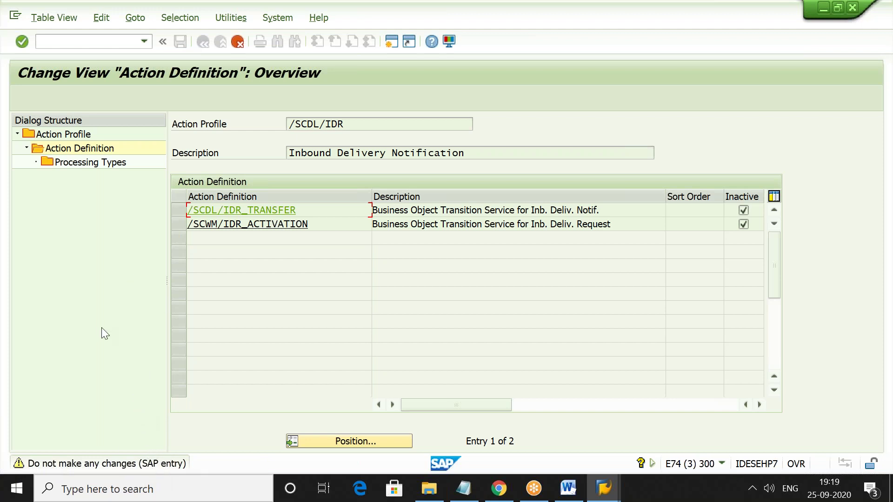
key("ctrl+s")
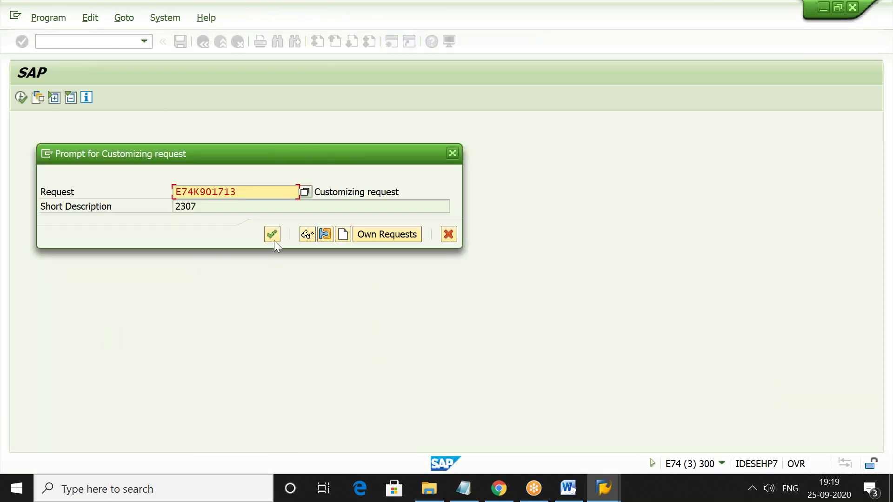
left_click(274, 235)
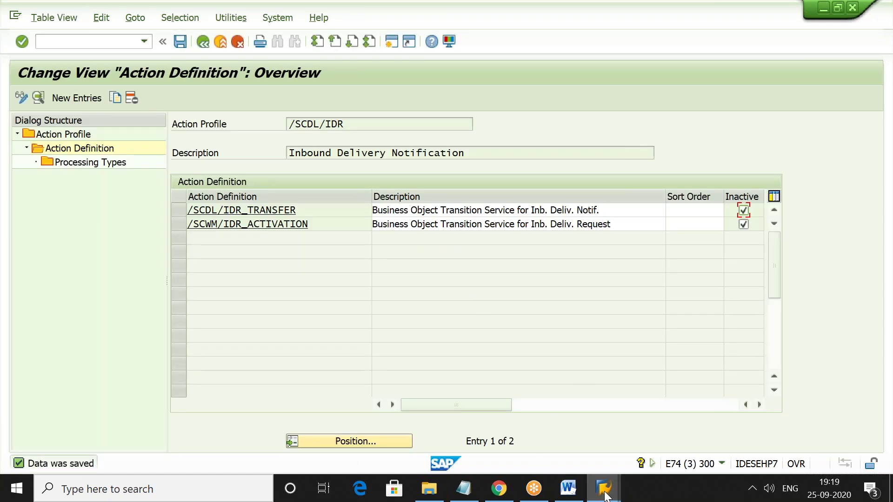
Step: Switch to SAP Logon and log on to the ECC system with the user name and account password
mouse_move(604, 492)
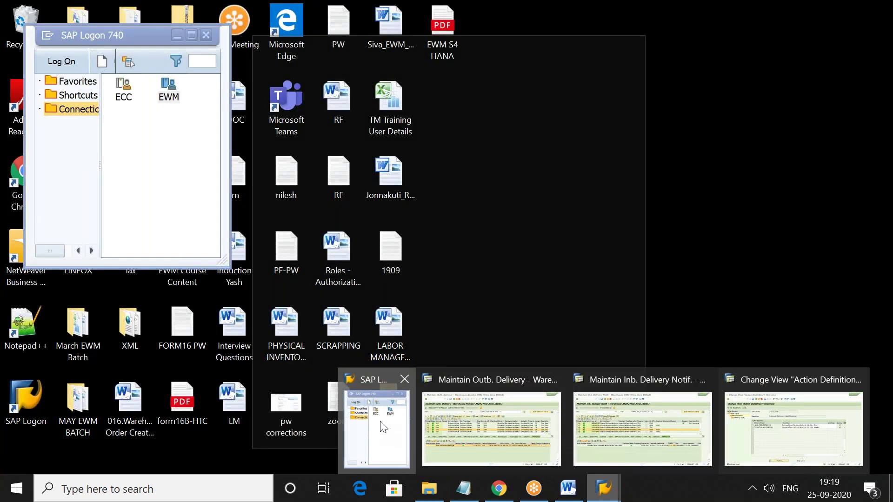
left_click(377, 428)
left_click(124, 96)
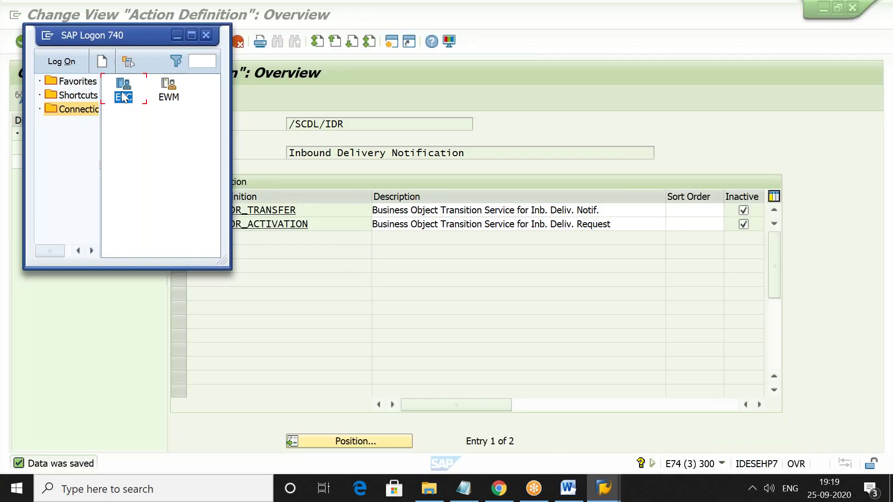
double_click(123, 96)
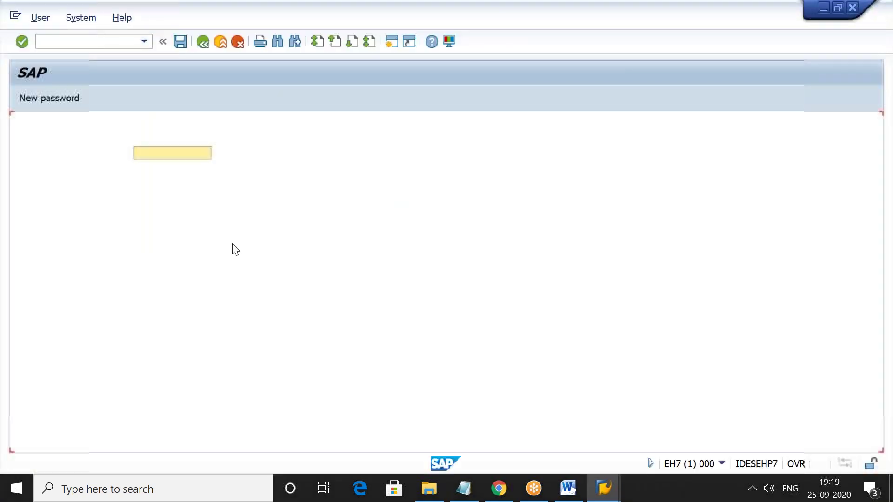
key("Down")
key("Return")
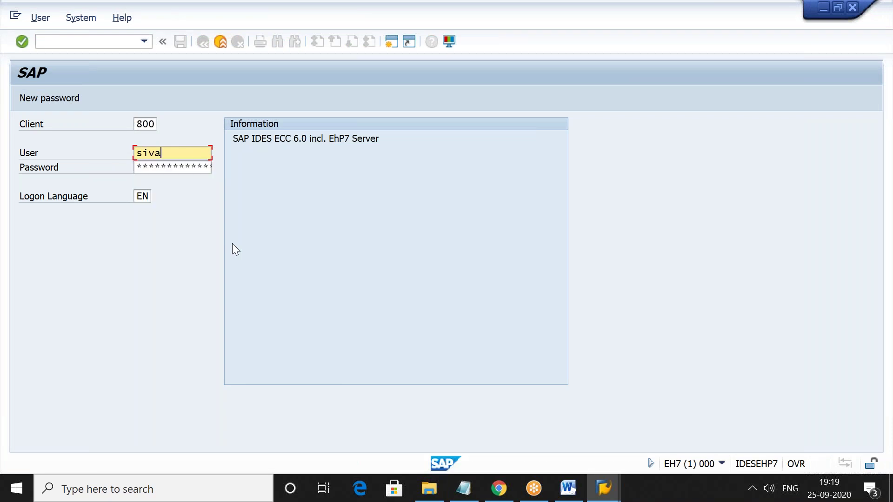
key("Tab")
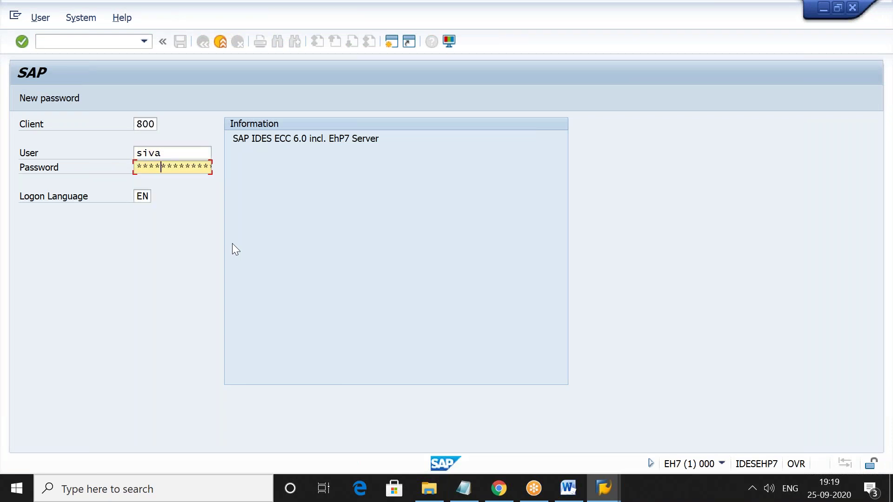
type("******")
key("Return")
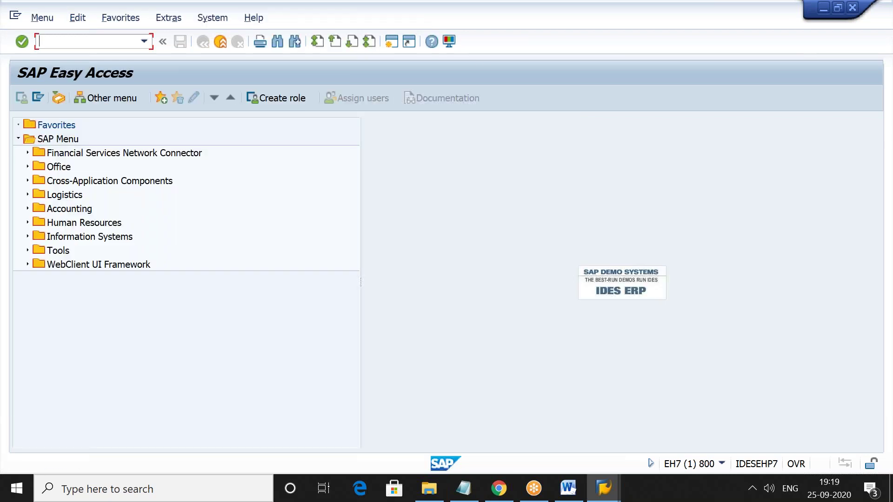
Step: Open transaction ME21N to create a purchase order
type("mi")
key("BackSpace")
key("BackSpace")
type("me21n")
key("Return")
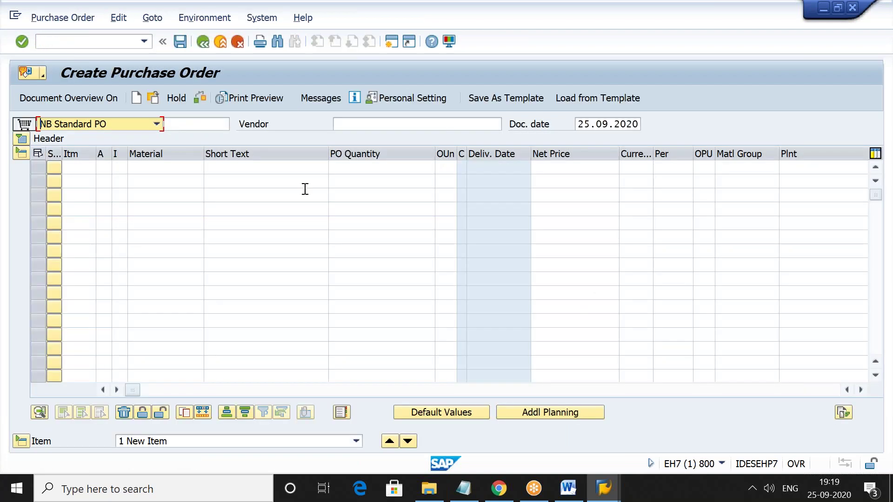
Step: Enter VEN1-2903 as the vendor of the standard purchase order
left_click(432, 129)
key("Down")
key("Return")
key("BackSpace")
key("BackSpace")
key("BackSpace")
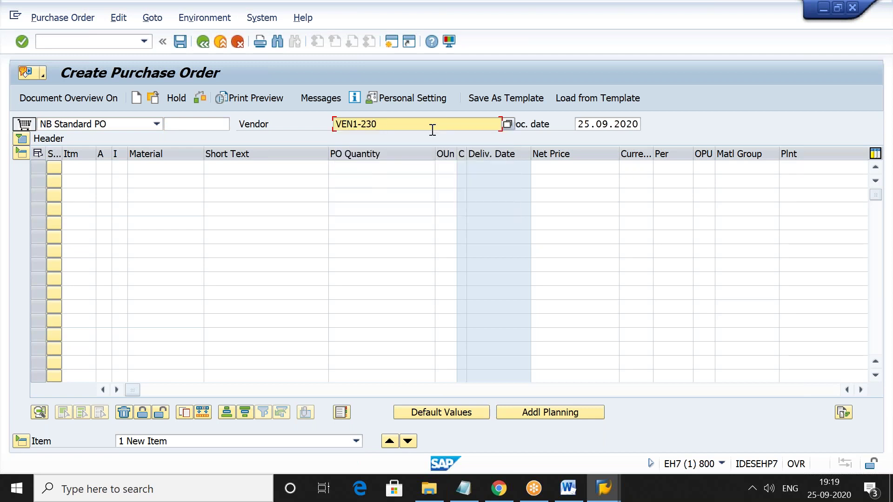
key("Down")
key("Down")
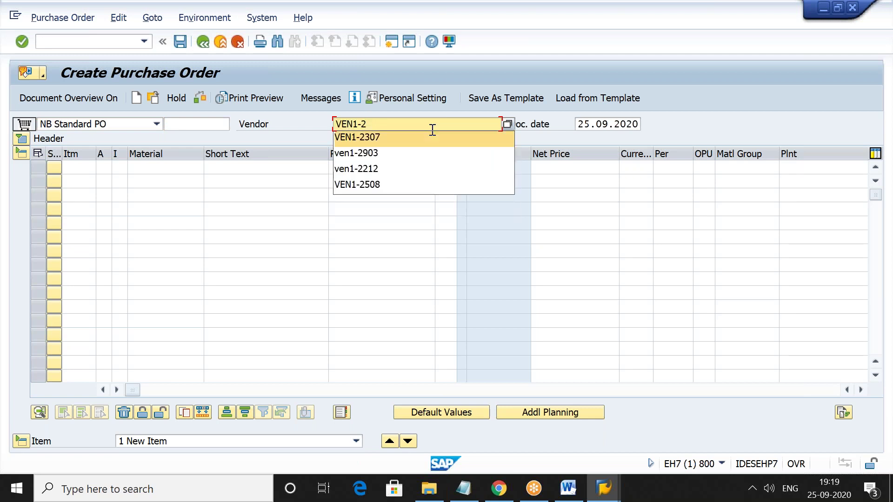
key("Return")
key("Return")
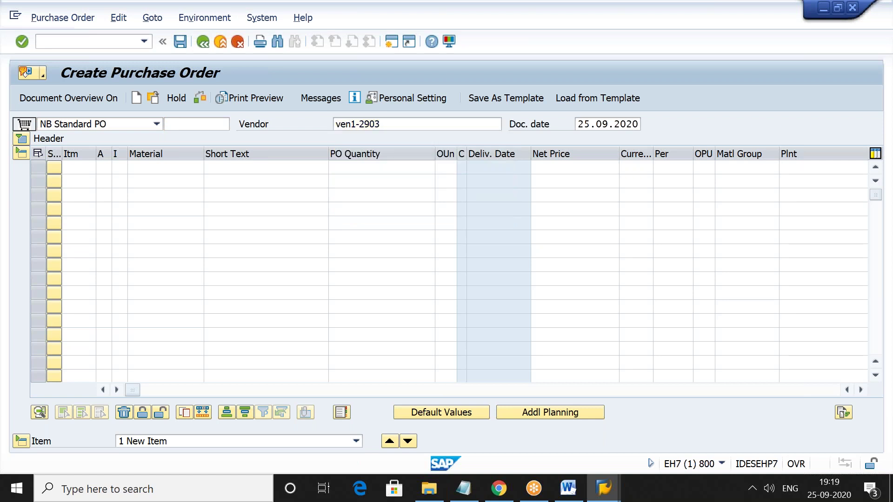
Step: Fill in the organizational data with purchasing organization 2903, purchasing group 000 and company code wm63
key("BackSpace")
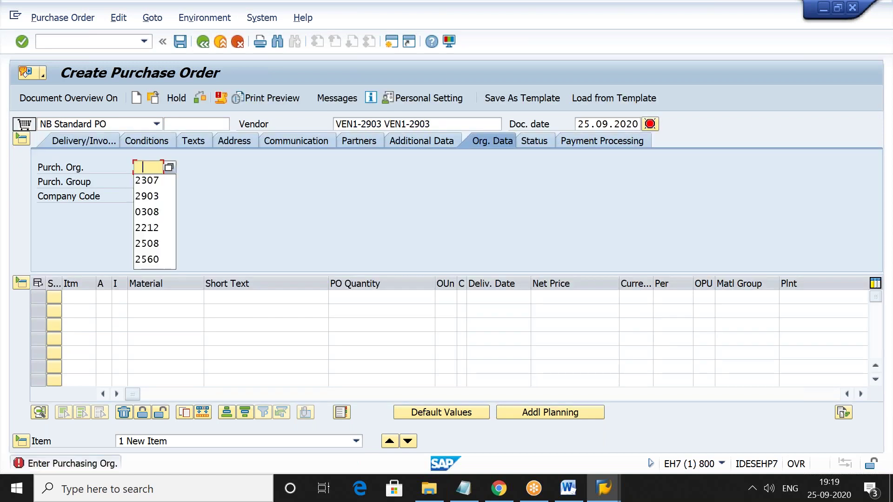
key("Down")
key("Down")
key("Return")
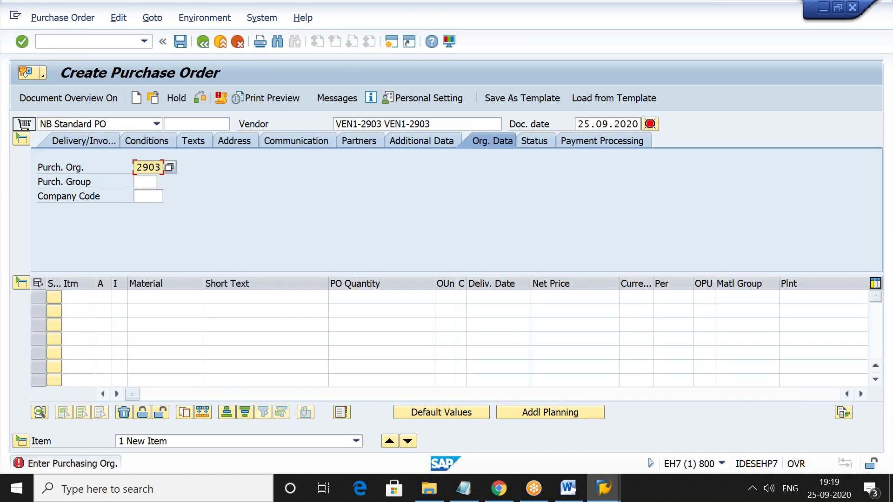
key("Tab")
key("BackSpace")
key("Down")
key("Return")
key("Tab")
key("BackSpace")
key("Down")
key("Return")
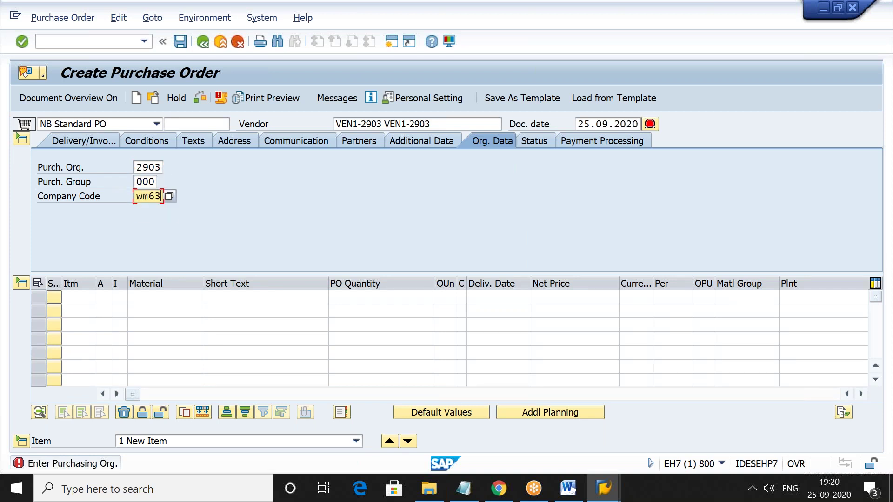
Step: Add material 2903-MAT3 with a PO quantity of 10 as the first order item
left_click(191, 299)
key("BackSpace")
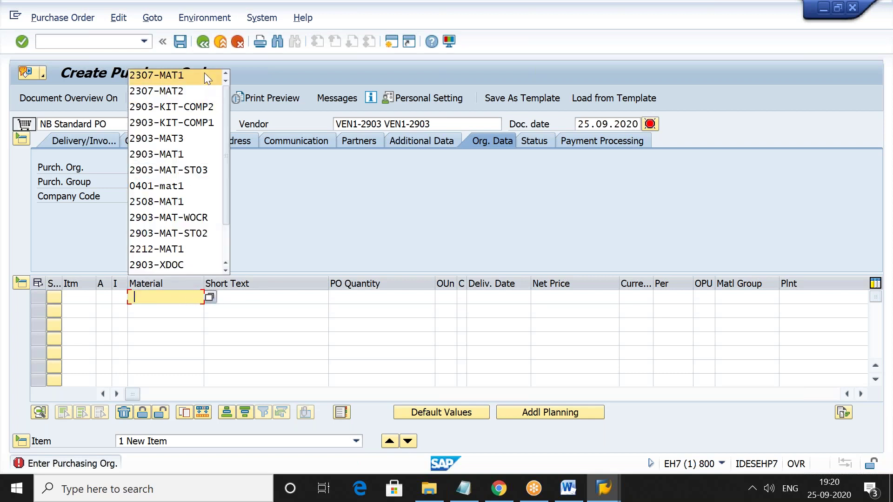
left_click(206, 141)
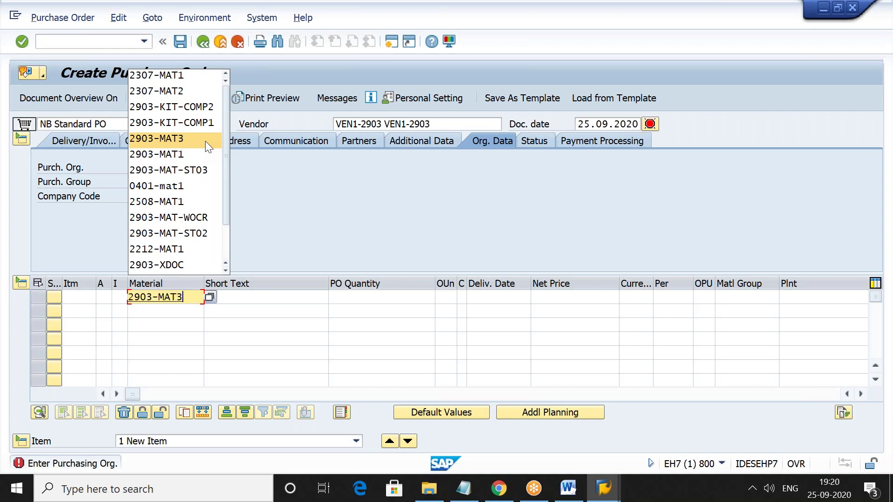
left_click(396, 297)
type("10")
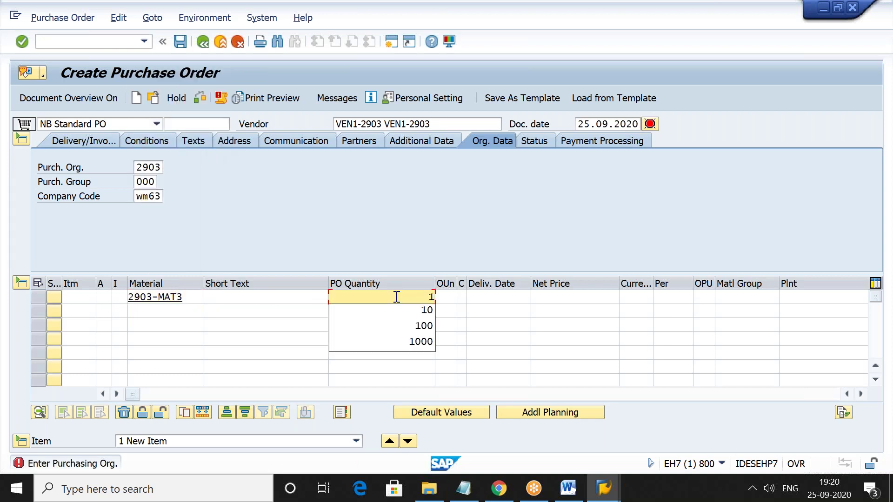
key("Tab")
key("Tab")
key("Tab")
key("Tab")
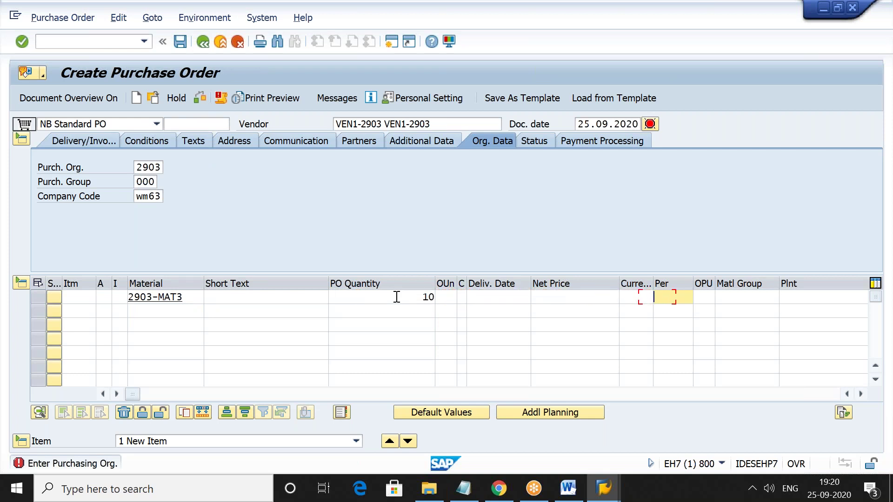
key("Tab")
key("Tab")
key("Tab")
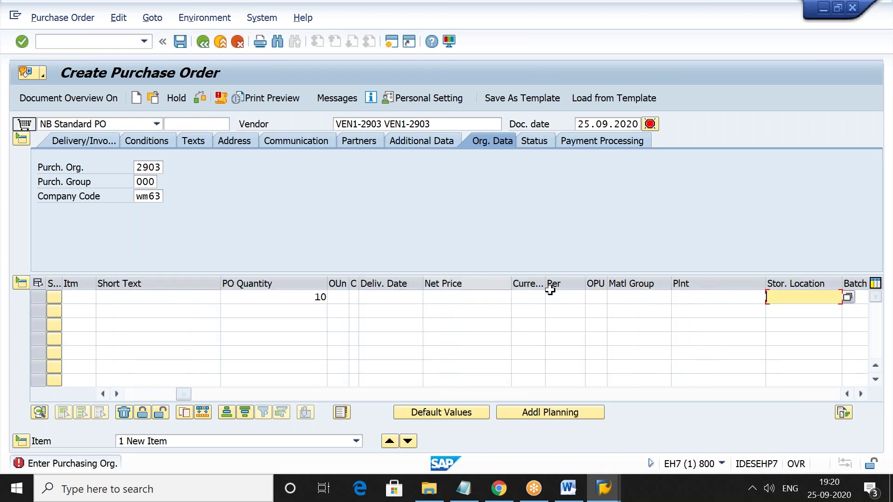
Step: Assign plant 2903 and storage location ROD to the 2903-MAT3 item
left_click(685, 298)
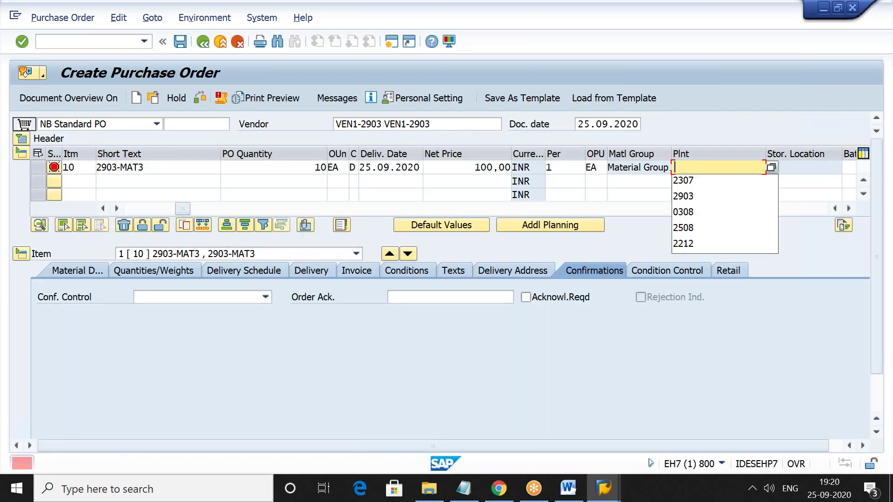
left_click(699, 199)
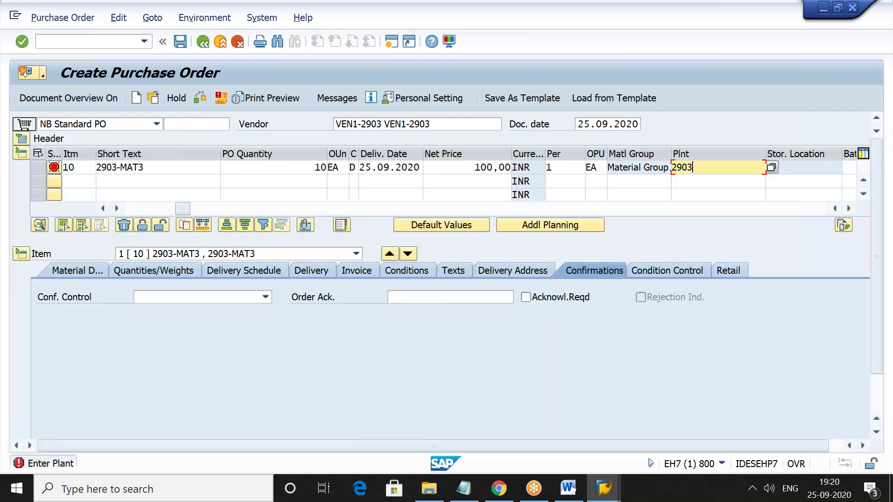
key("Return")
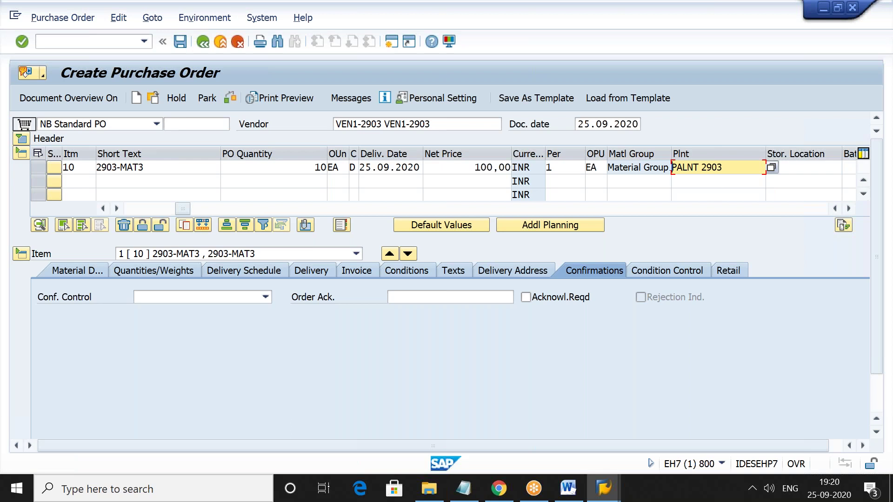
left_click(817, 168)
type("1000")
key("Return")
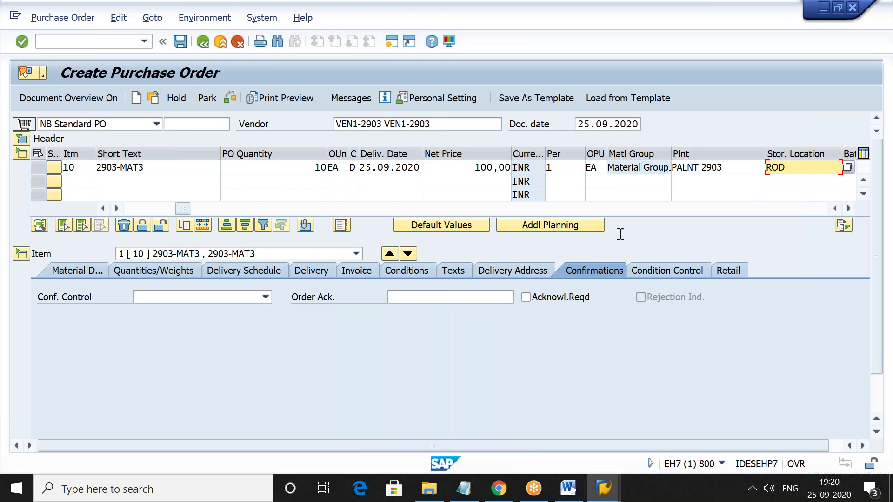
Step: Set the item's confirmation control to IWMS Inbound Delivery WMS and save the purchase order
left_click(266, 297)
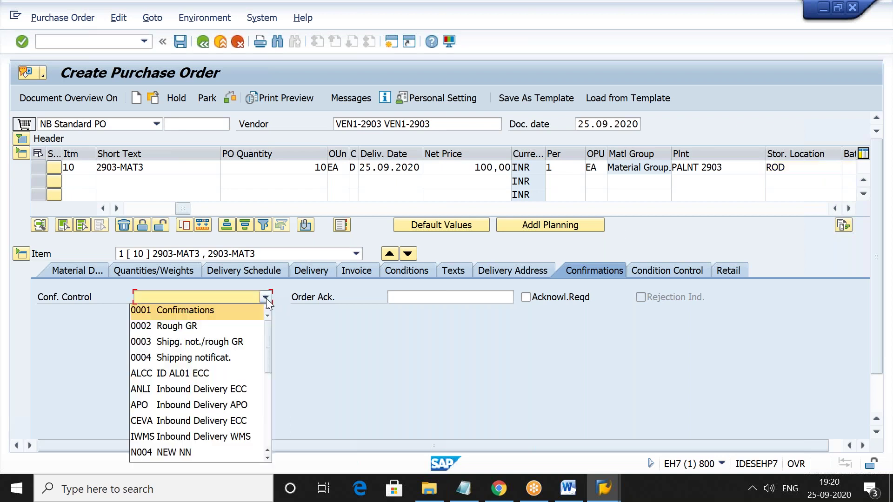
left_click(234, 437)
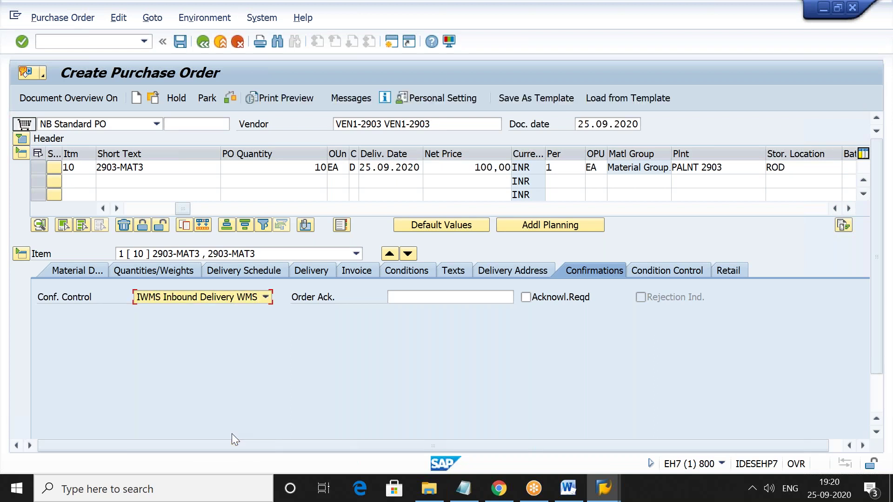
left_click(180, 42)
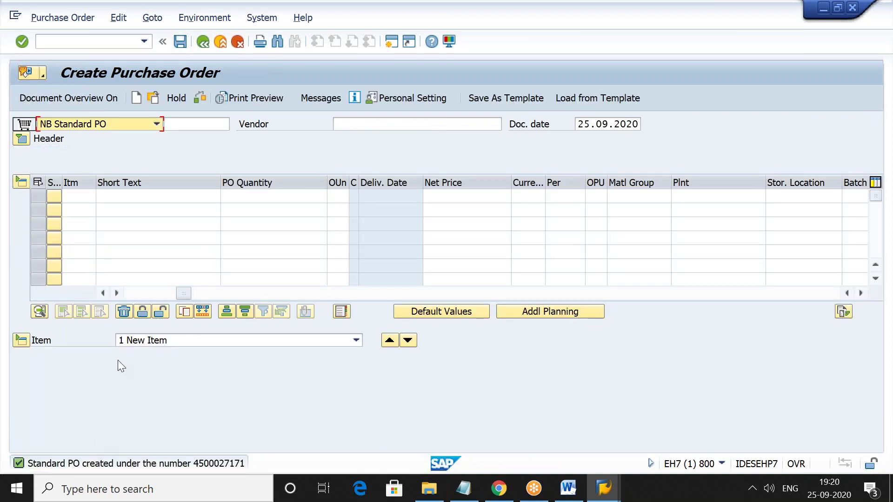
Step: Open the Create Inbound Delivery transaction and start a delivery for vendor VEN1-2903 and the new purchase order
left_click(112, 43)
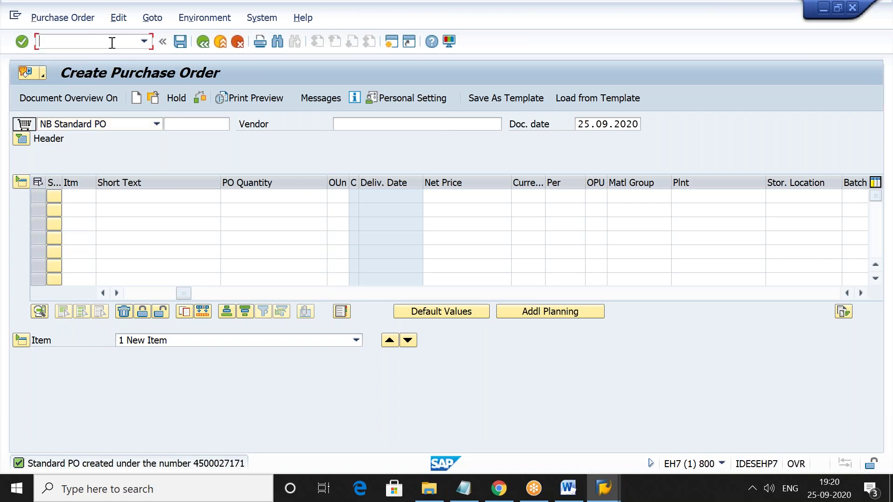
type("/n")
type("me21n")
key("Return")
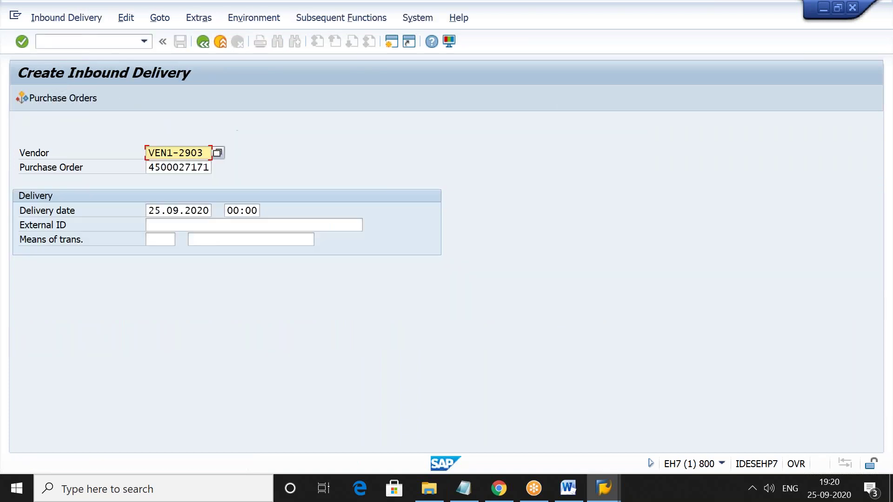
key("Return")
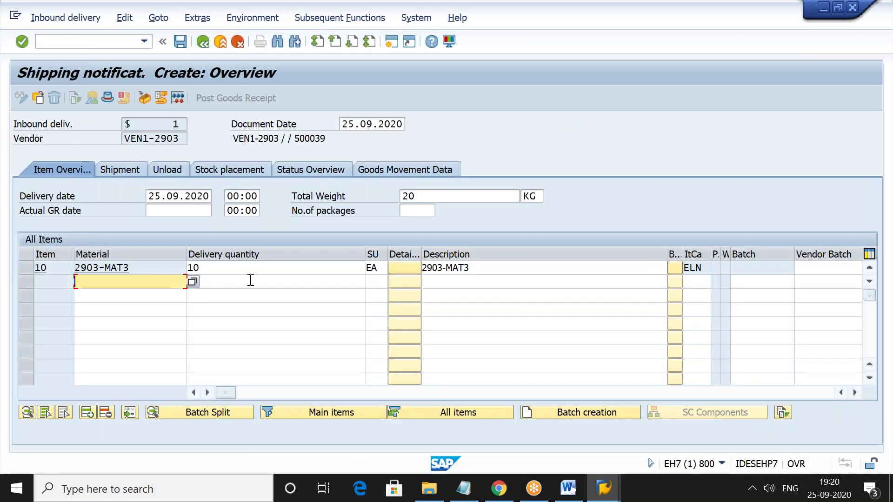
Step: Set the delivery quantity of 2903-MAT3 to 1 and save the inbound delivery
left_click(263, 268)
key("BackSpace")
key("Return")
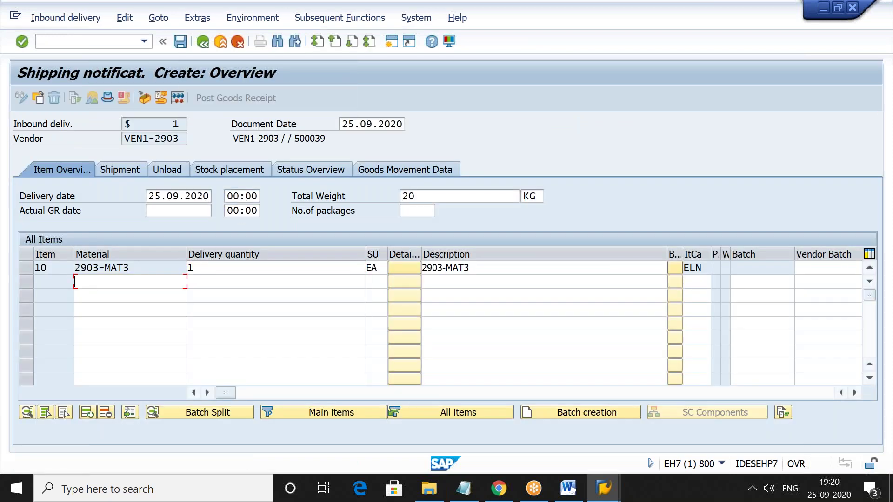
left_click(180, 42)
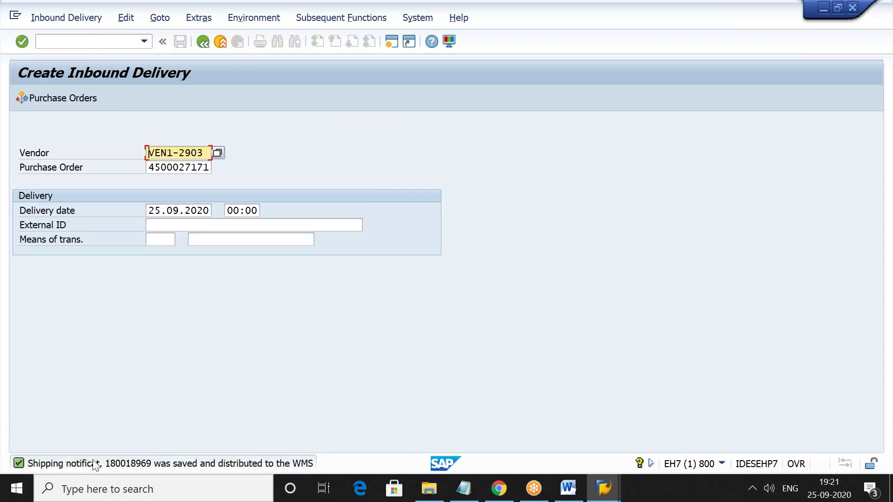
Step: Open the details of the save message, copy the shipping notification number and close the details
double_click(163, 463)
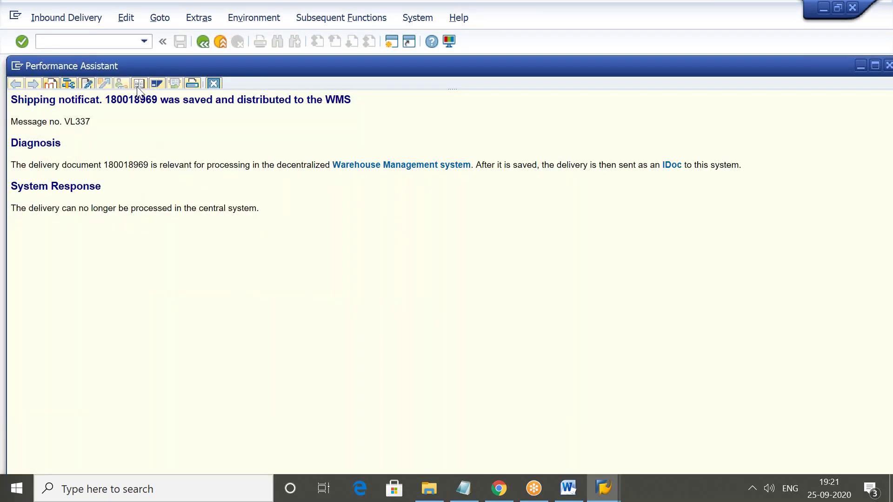
double_click(136, 99)
key("ctrl+c")
left_click(213, 84)
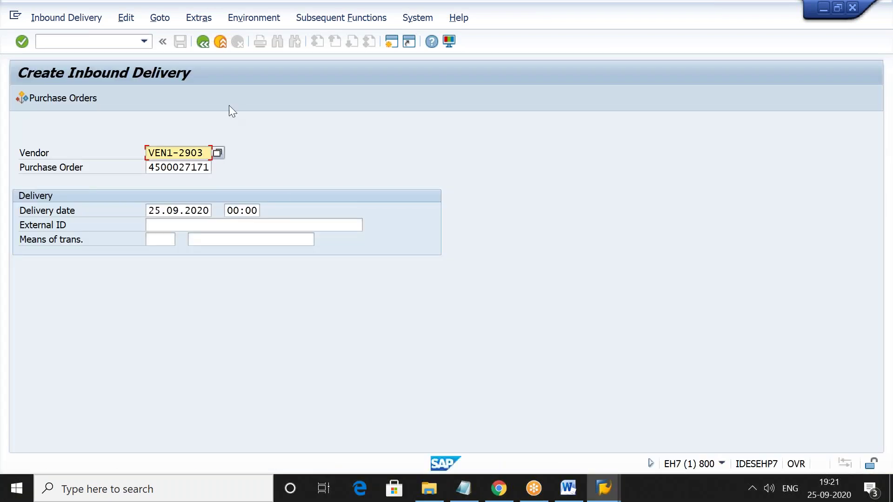
Step: Switch to the EWM outbound delivery session, return to SAP Easy Access and close that session
left_click(603, 488)
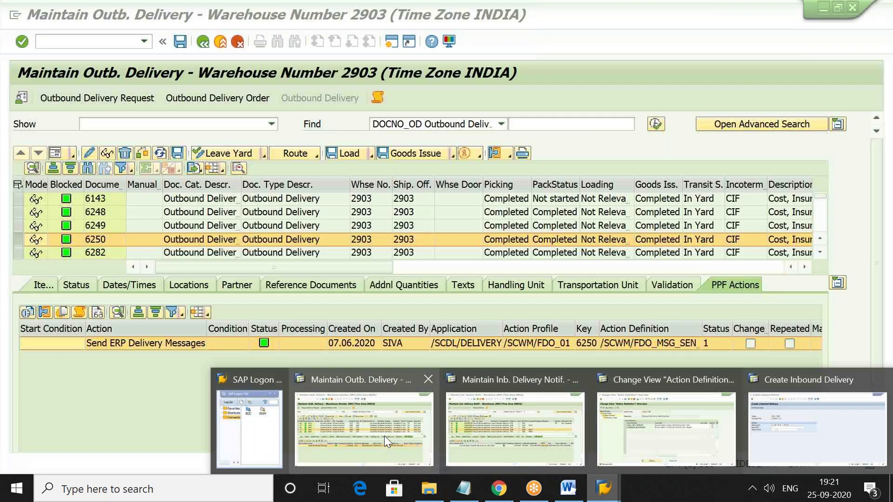
left_click(385, 436)
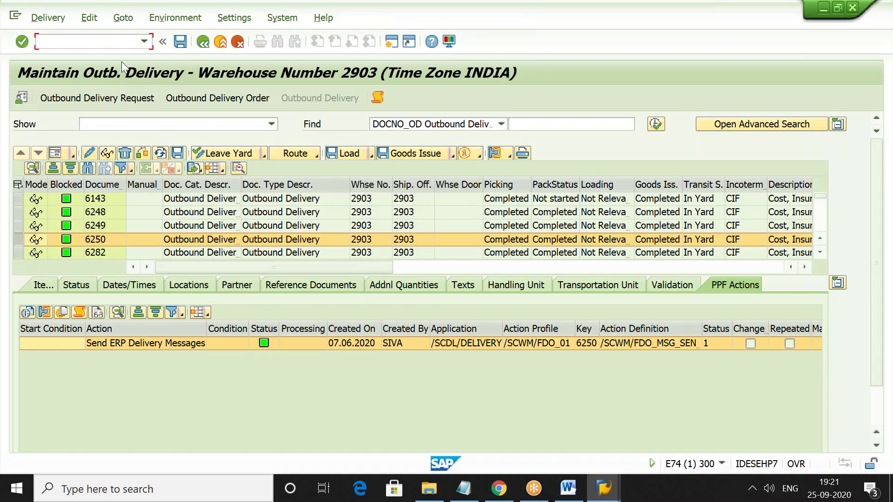
left_click(221, 42)
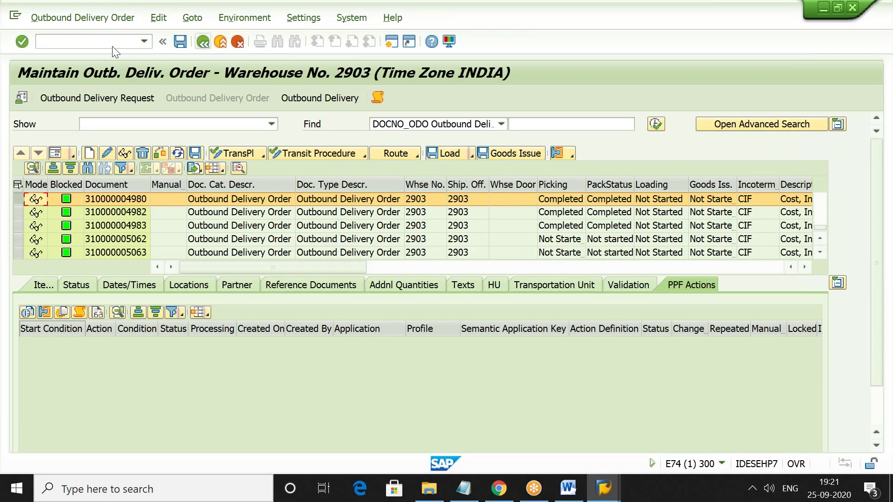
left_click(116, 42)
type("/n")
key("Return")
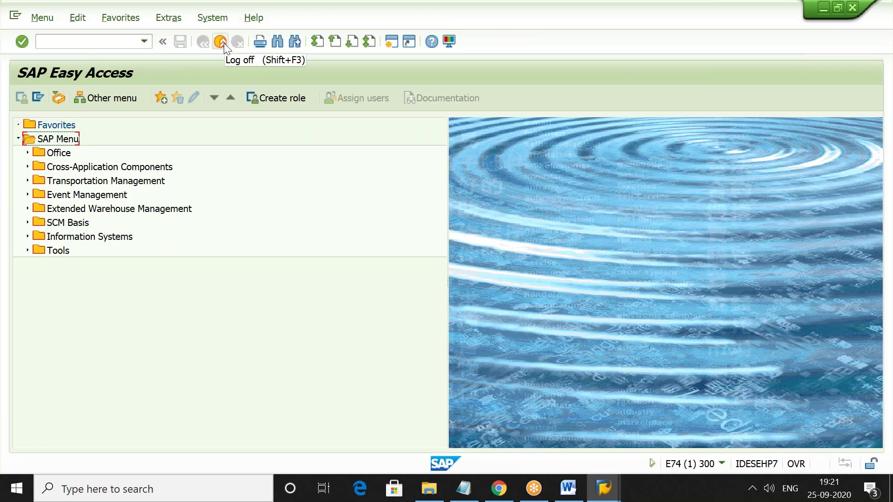
key("alt+Tab")
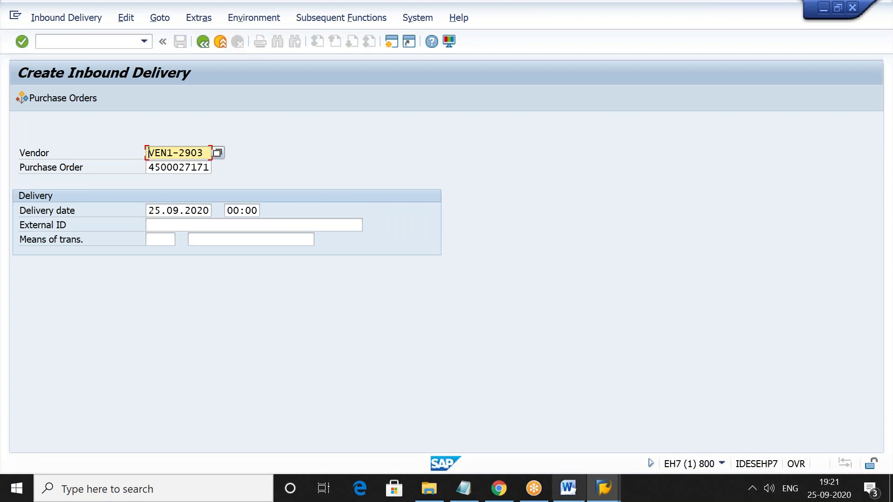
Step: Switch to the EWM inbound delivery notification session for warehouse 2903 and search for the copied delivery number
left_click(604, 490)
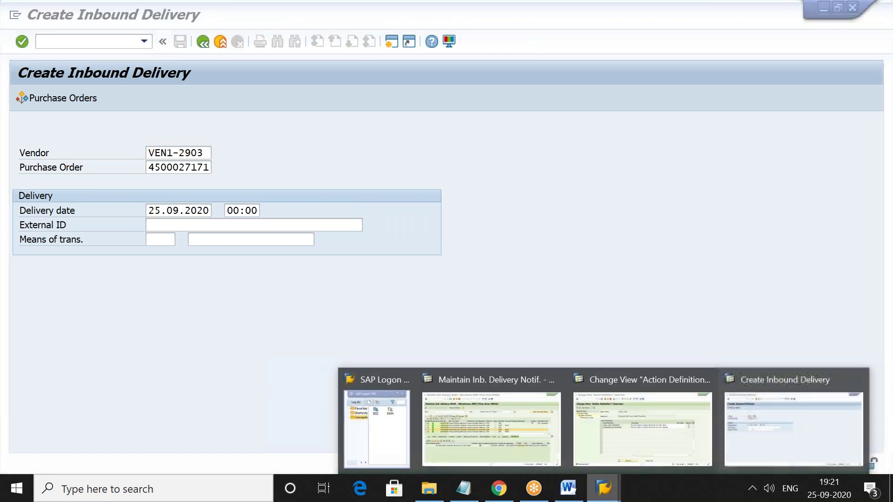
left_click(532, 445)
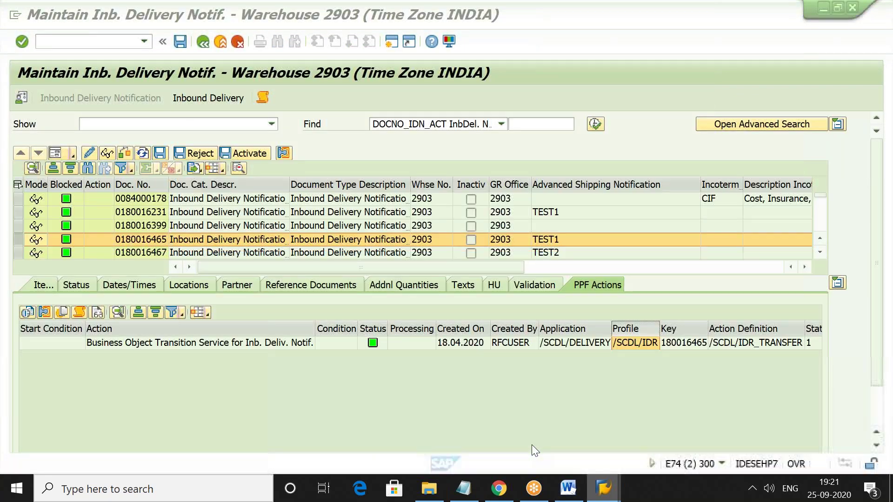
left_click(536, 128)
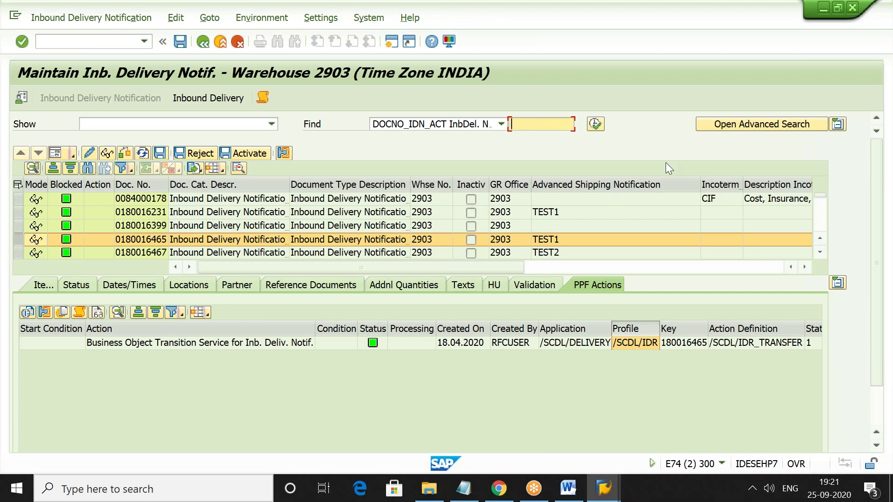
key("ctrl+v")
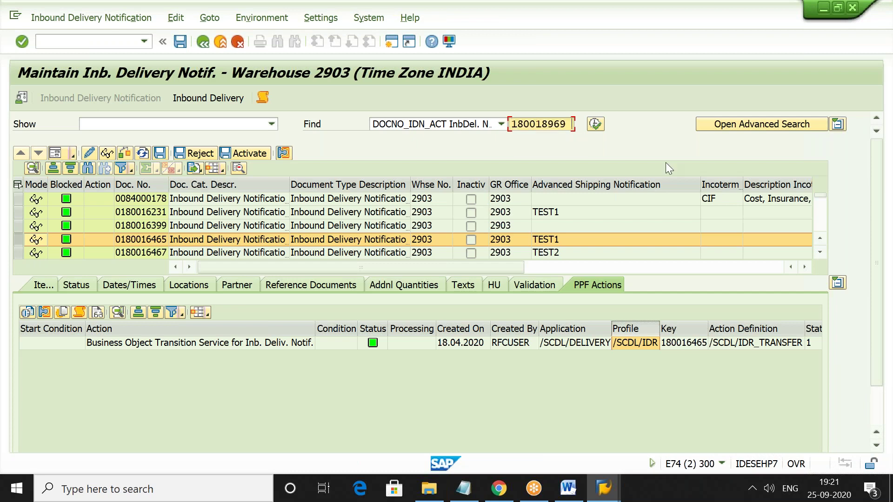
left_click(595, 125)
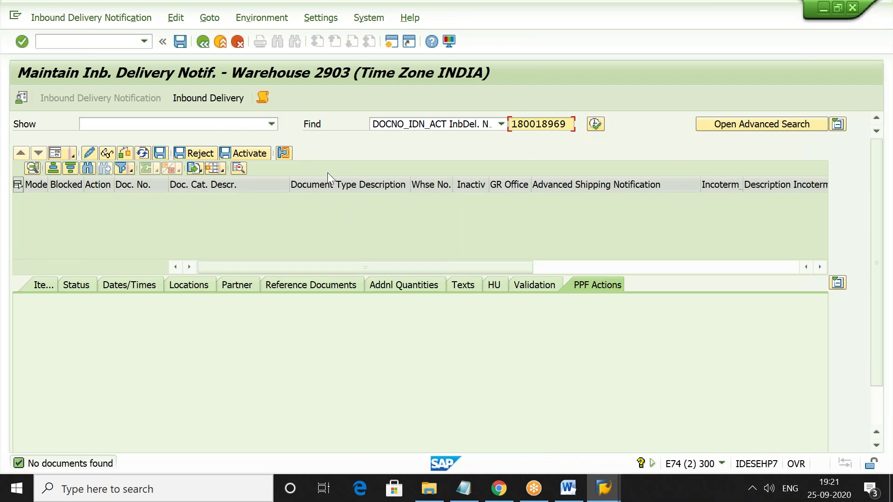
Step: Confirm 2903 as the default warehouse and search for the copied number using DOCNO_IDN_IN, the inactive inbound delivery notification search
left_click(23, 97)
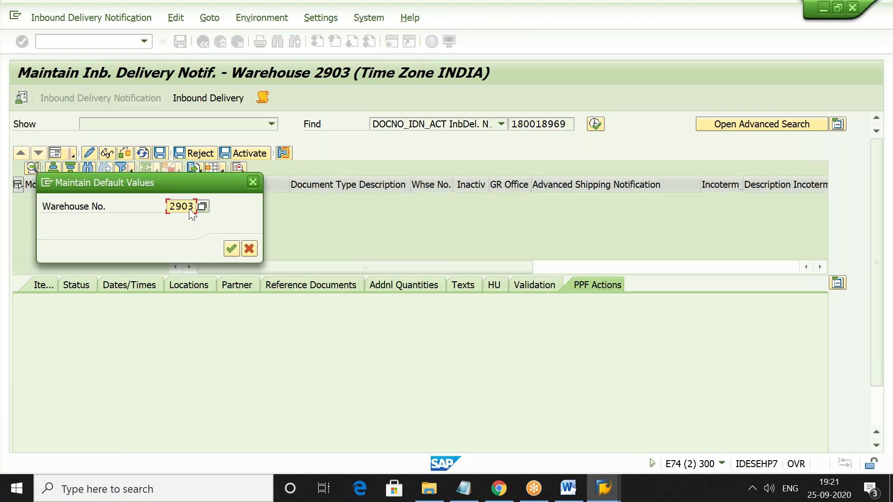
left_click(231, 251)
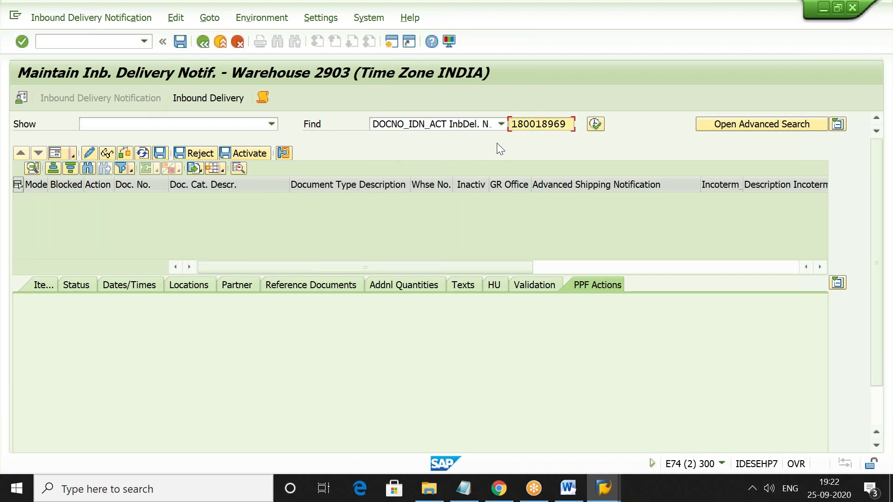
left_click(501, 124)
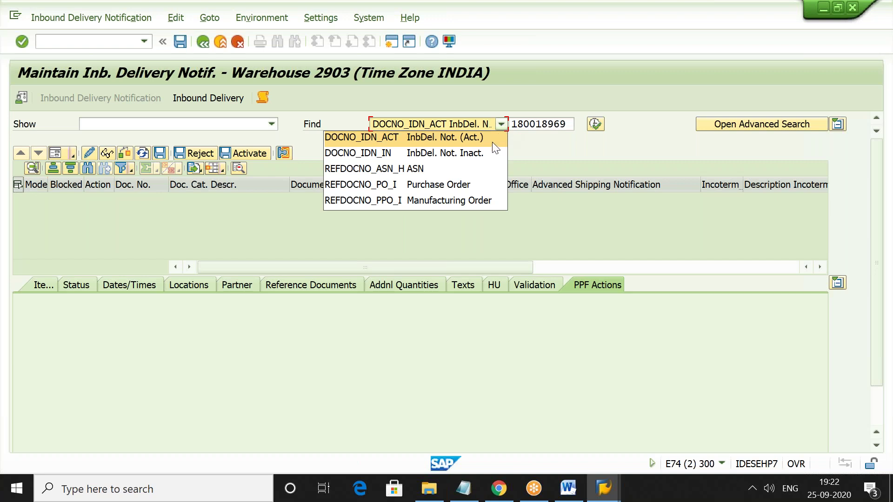
left_click(496, 135)
left_click(500, 125)
left_click(494, 153)
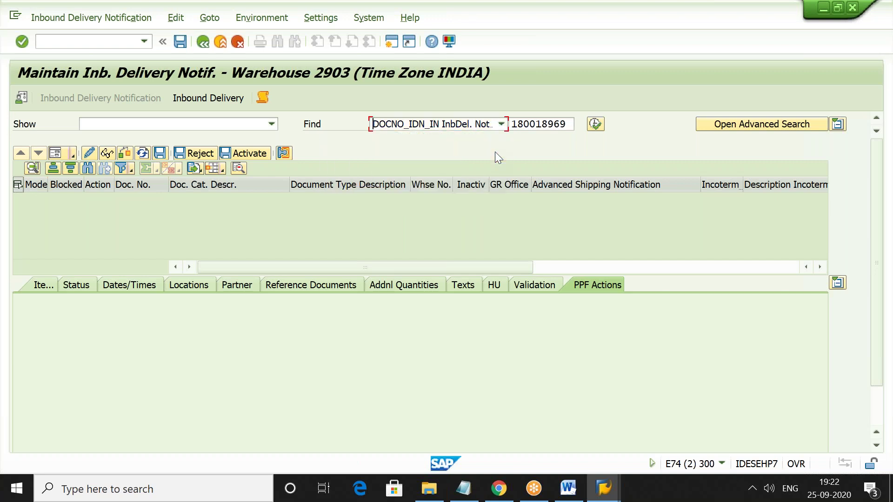
left_click(536, 125)
type("1800018969")
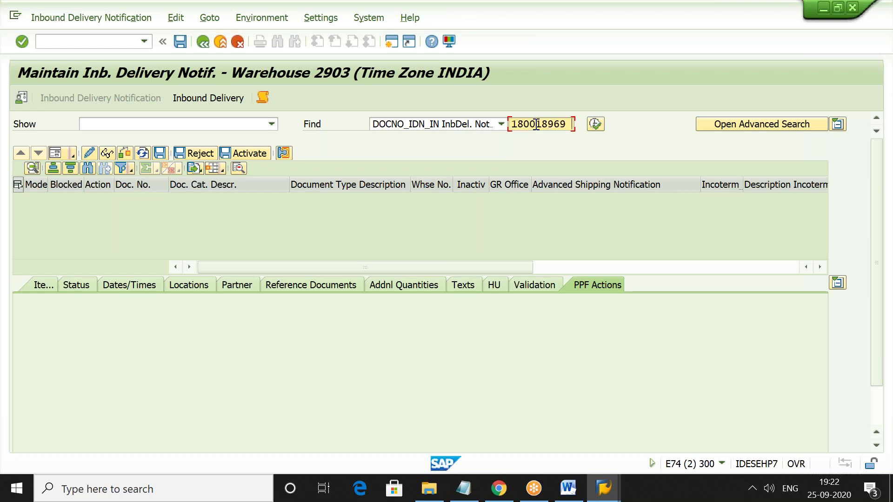
left_click(591, 125)
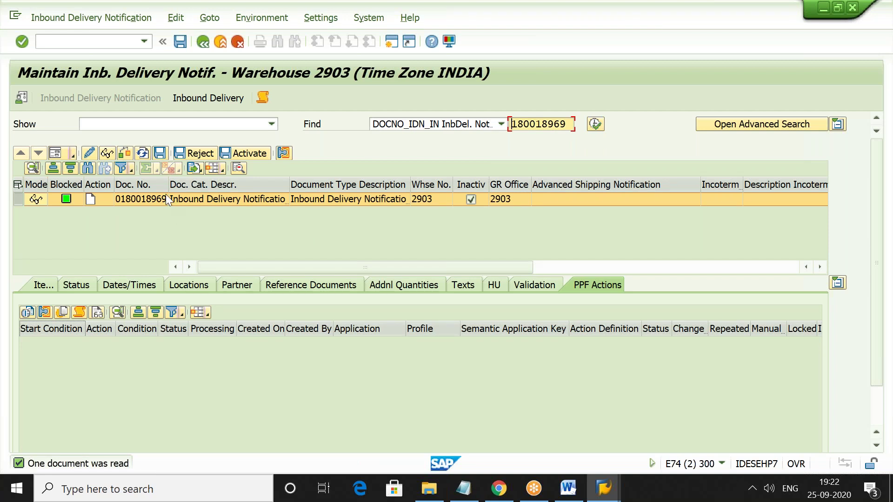
Step: Select the found delivery notification, display its message logs and close them
left_click(93, 202)
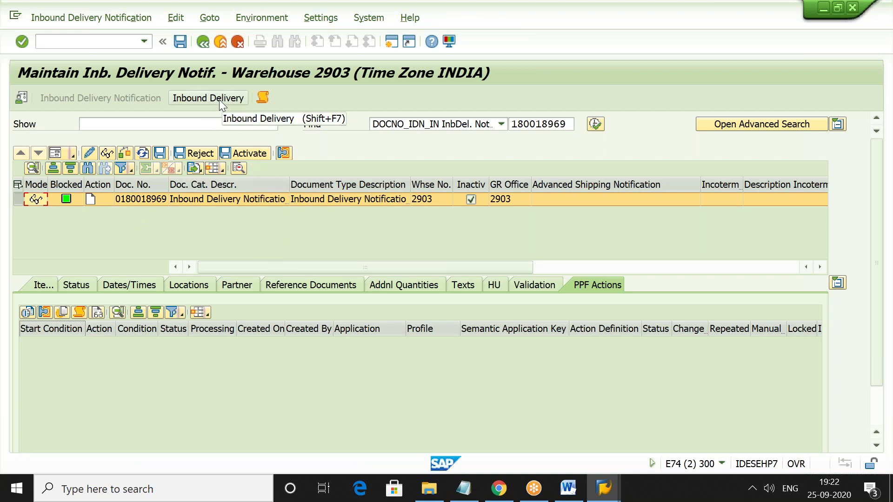
left_click(264, 98)
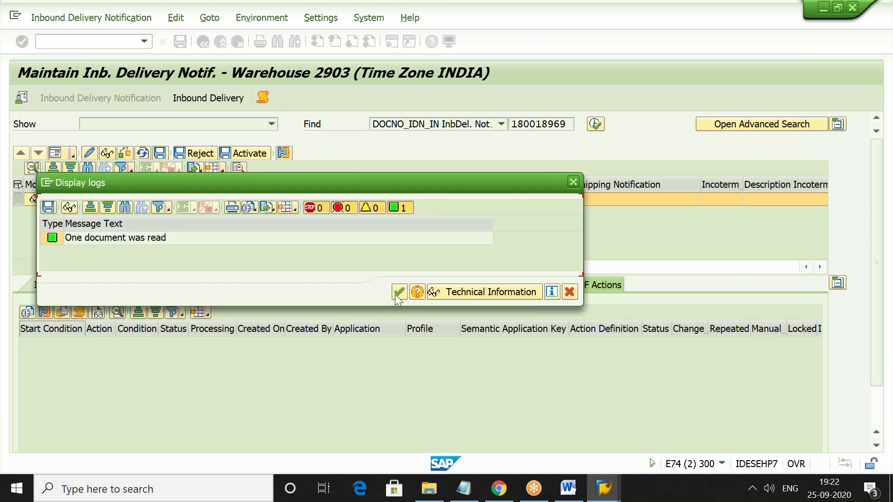
left_click(399, 292)
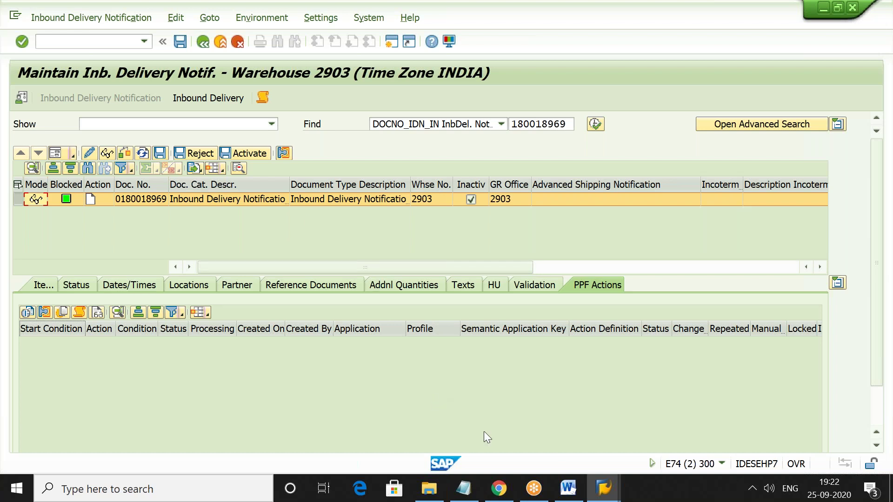
Step: Copy the transaction code SPPFP from the Notepad notes and open that transaction in a new SAP session
left_click(464, 487)
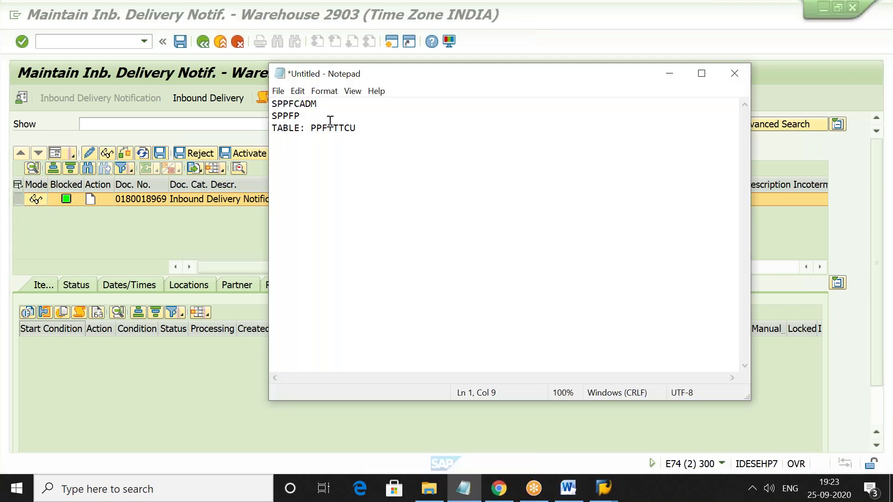
left_click_drag(307, 116, 241, 111)
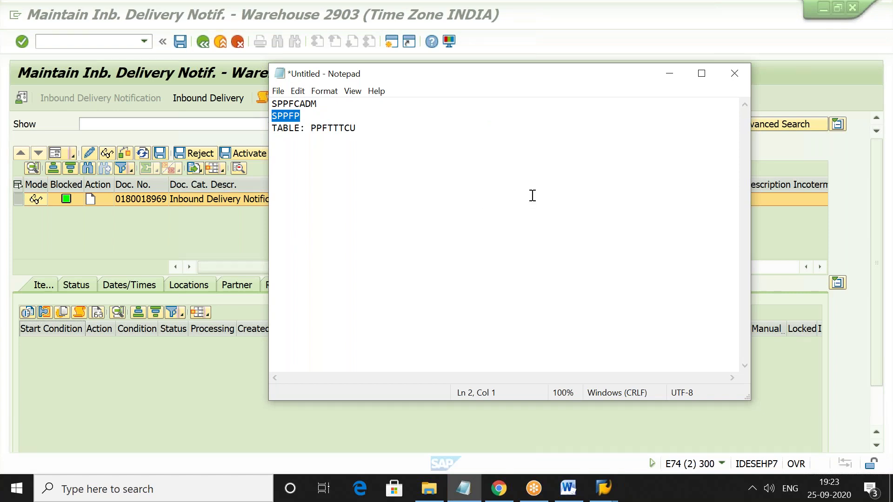
left_click(160, 239)
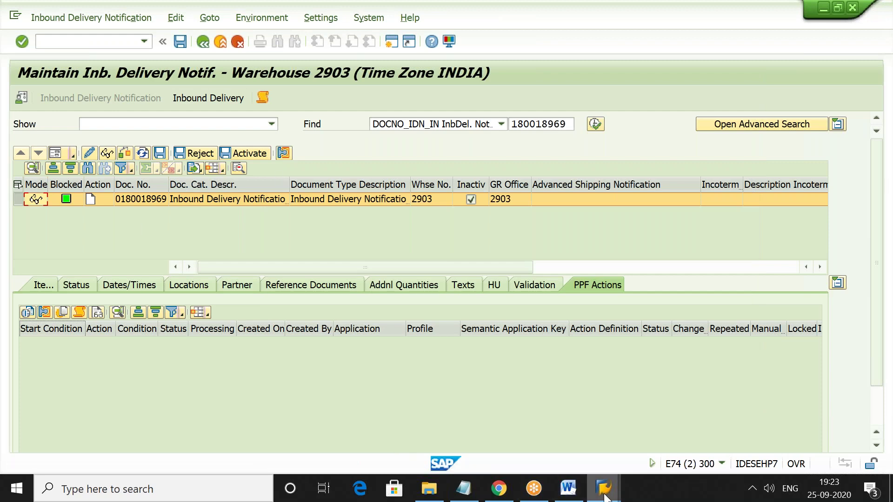
left_click(86, 40)
type("/o")
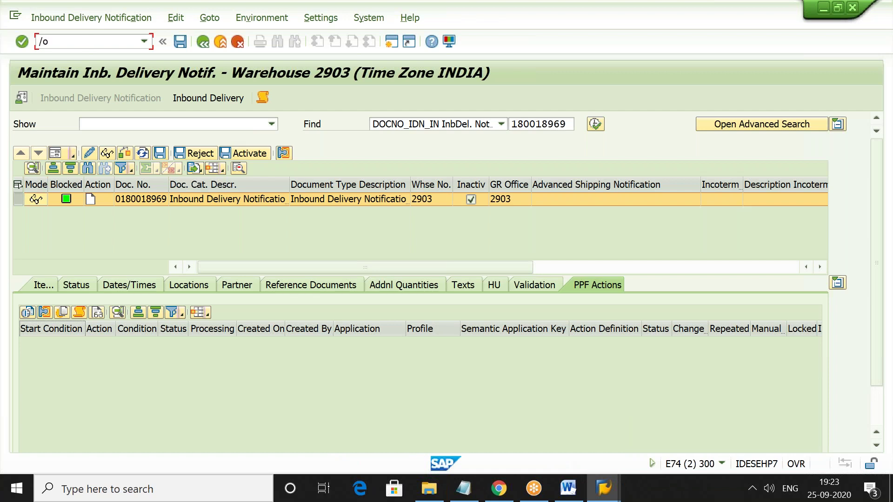
type("SPPFP")
key("Return")
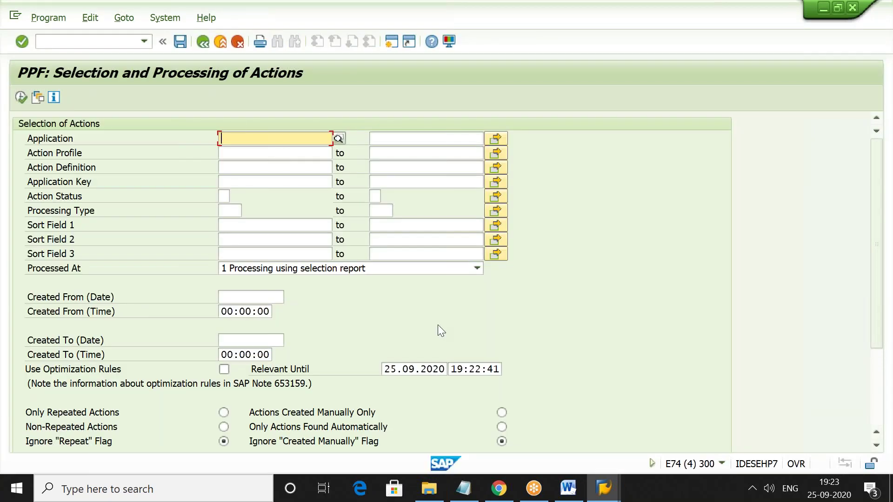
Step: Return to the inbound delivery notification session, copy the notification's document number and paste it into Notepad below the TABLE: PPFTTTCU line
key("alt+Tab")
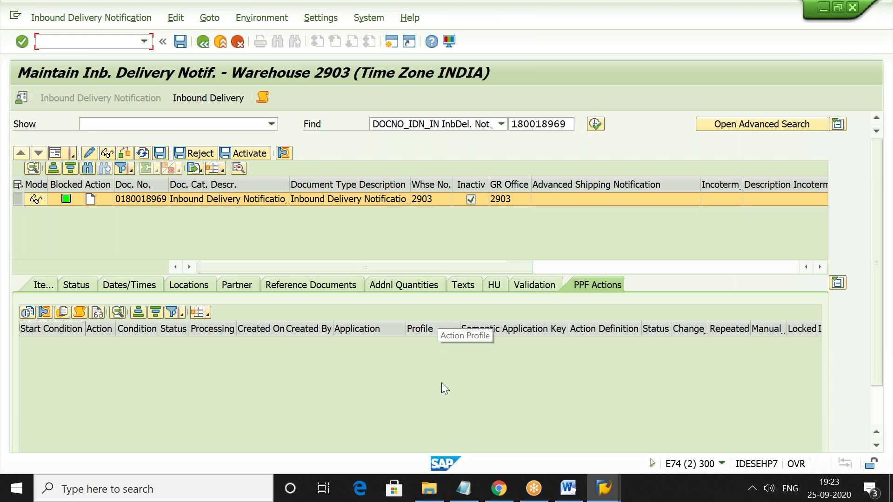
mouse_move(607, 492)
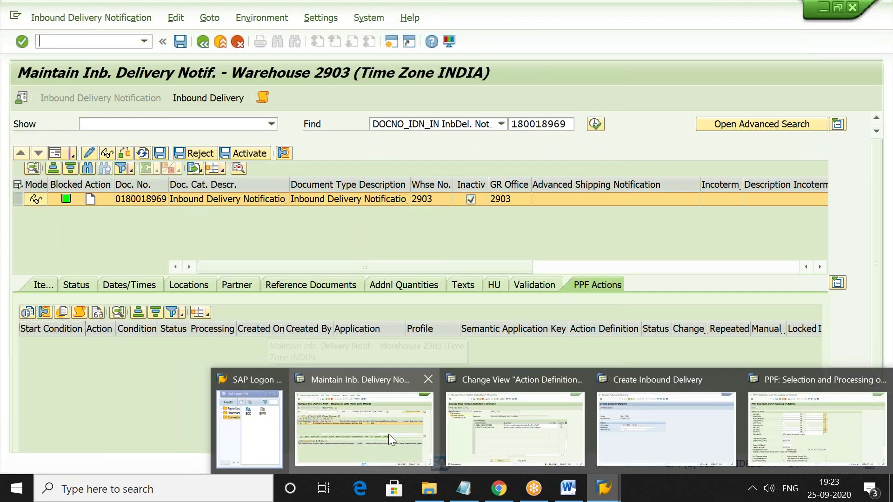
left_click(363, 434)
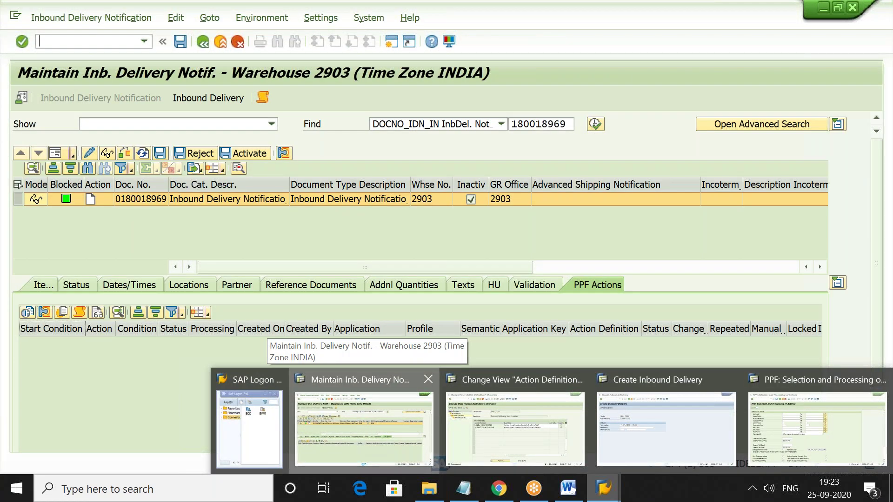
left_click(155, 200)
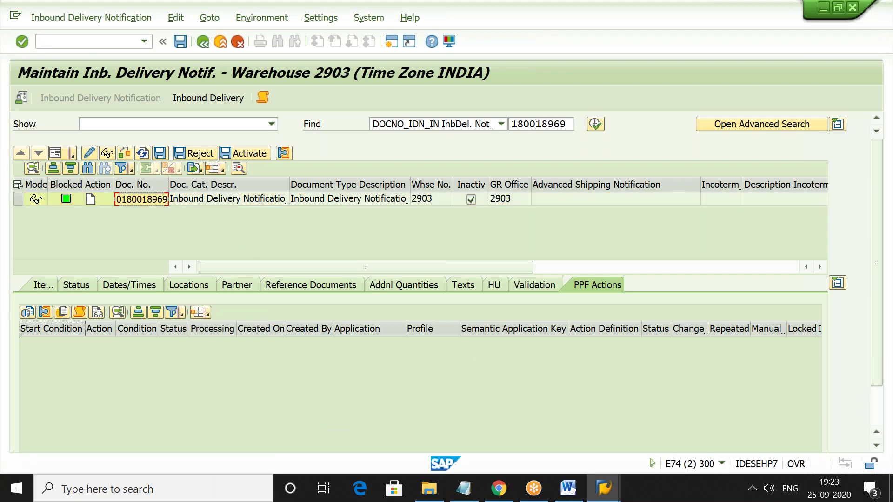
left_click(465, 489)
key("Down")
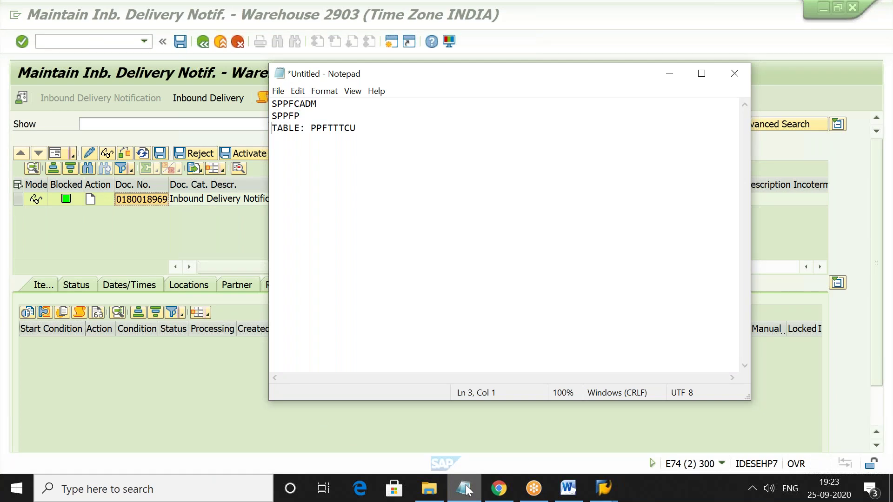
key("Right")
key("Right")
key("Right")
key("Right")
key("Right")
key("Right")
key("Right")
key("Right")
key("Right")
key("Right")
key("Right")
key("Right")
key("Right")
key("Right")
key("Right")
key("Return")
key("Return")
key("ctrl+v")
Step: Back in SAP, clear the search number and search for all active notifications with DOCNO_IDN_ACT, accepting the unspecific search
left_click(217, 412)
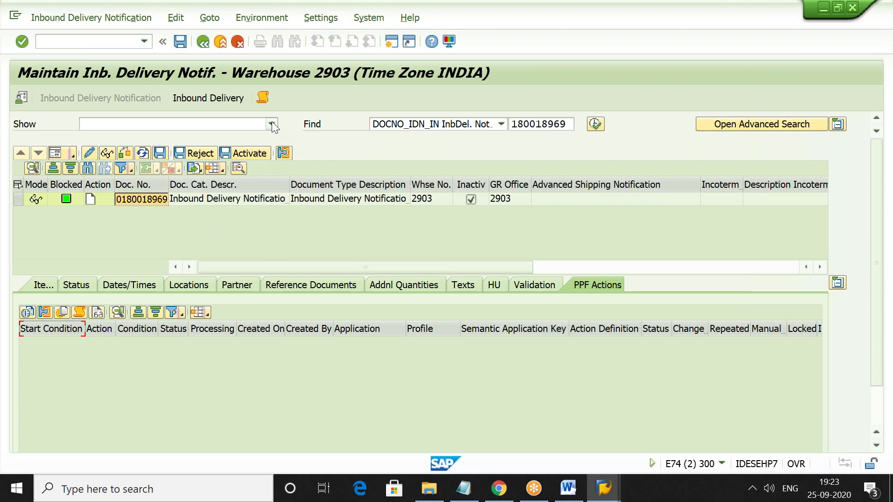
left_click(565, 125)
key("BackSpace")
key("BackSpace")
key("BackSpace")
key("BackSpace")
key("BackSpace")
key("BackSpace")
key("BackSpace")
key("BackSpace")
key("BackSpace")
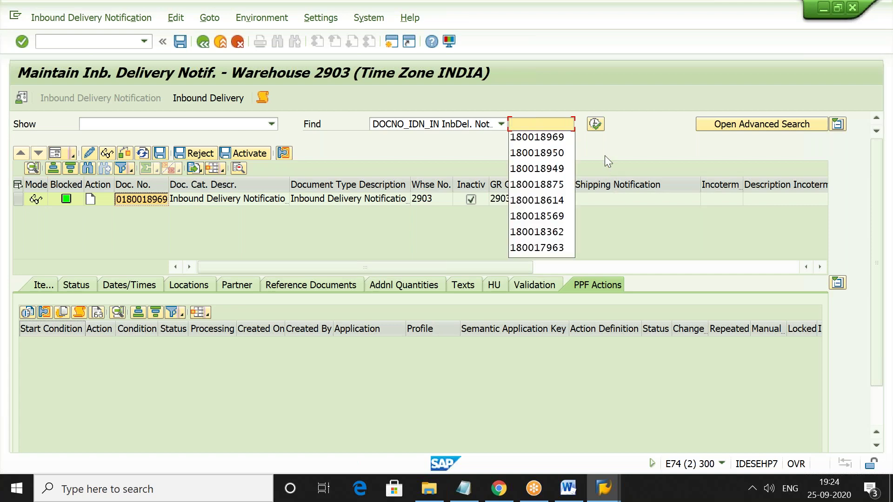
left_click(501, 124)
left_click(493, 136)
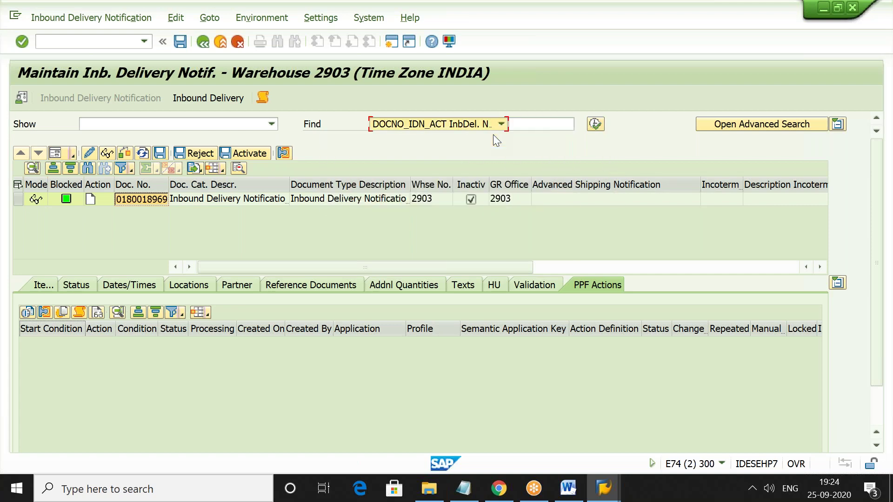
left_click(596, 125)
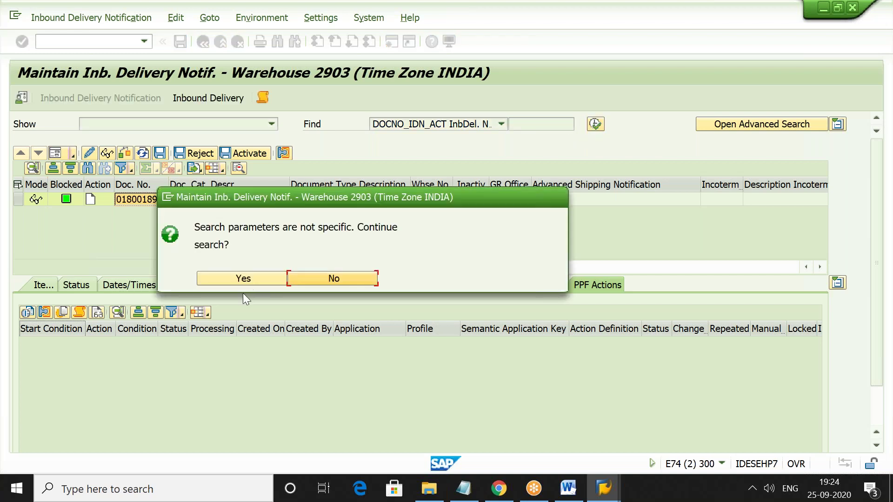
left_click(249, 280)
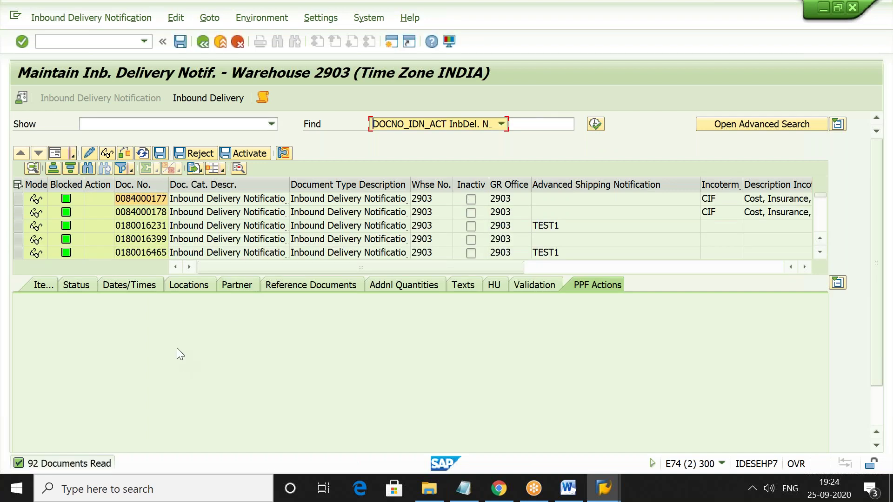
left_click(154, 252)
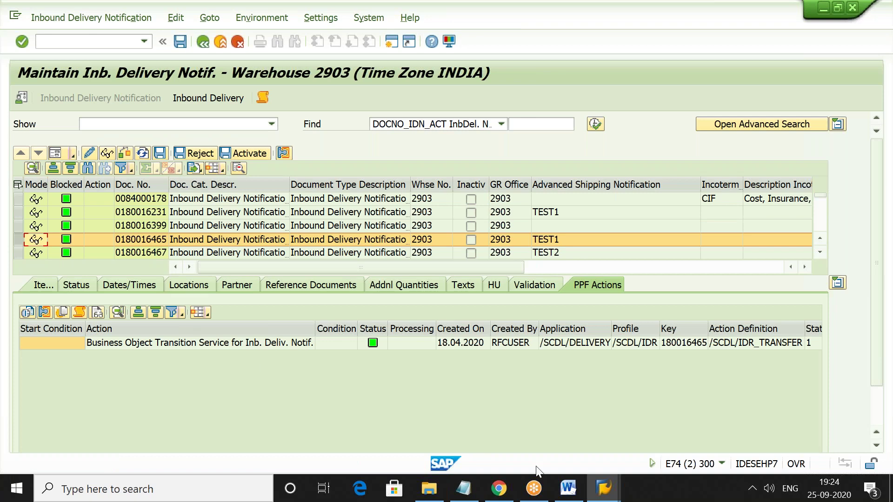
left_click(588, 343)
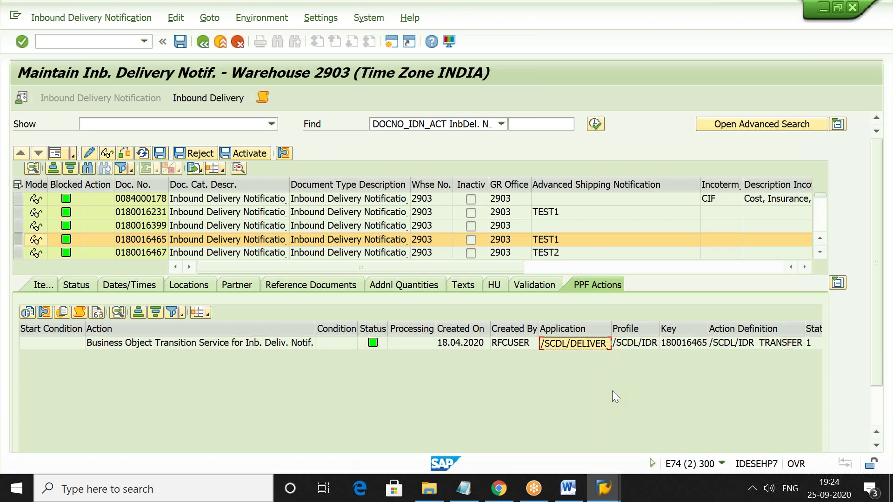
key("alt+Tab")
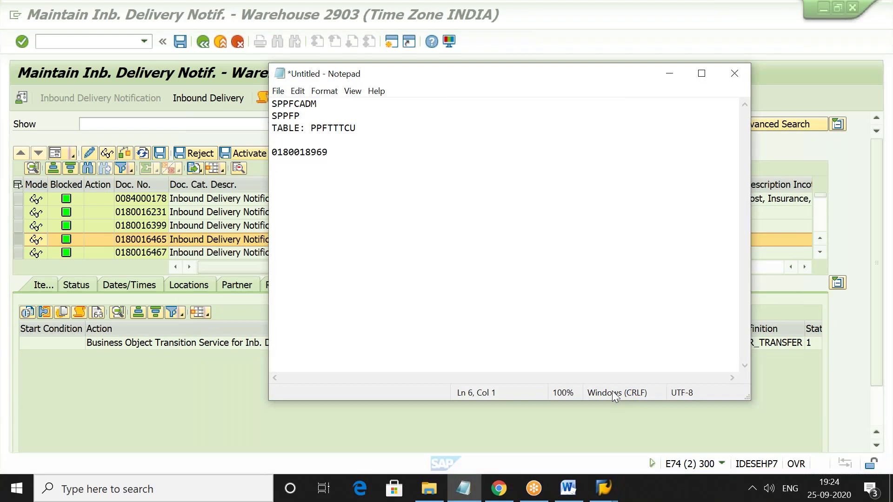
key("alt+Tab")
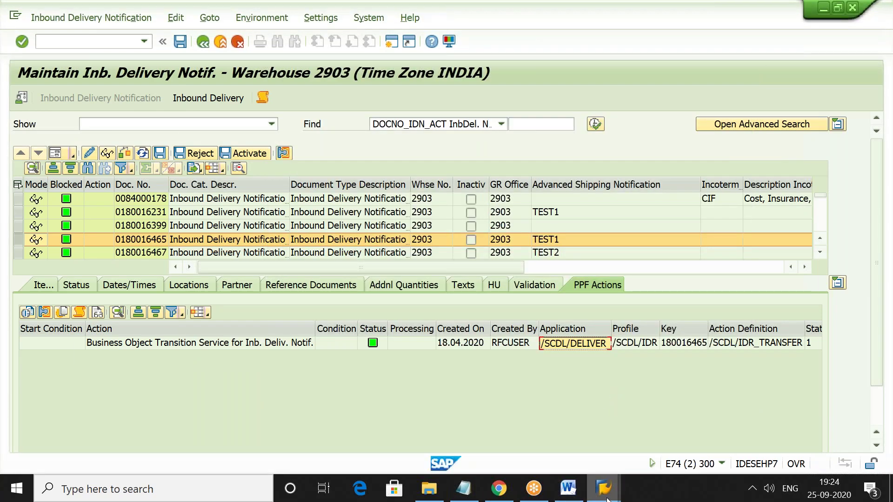
left_click(810, 422)
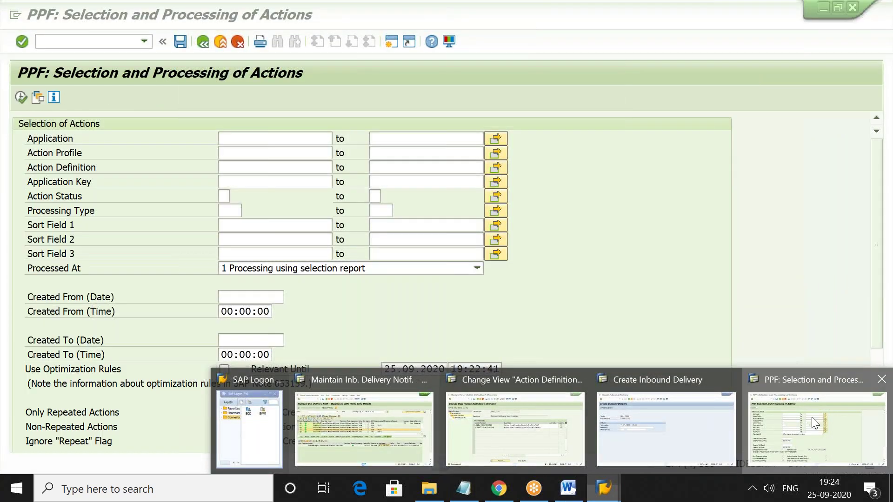
type("/SCDL/DELIVERY")
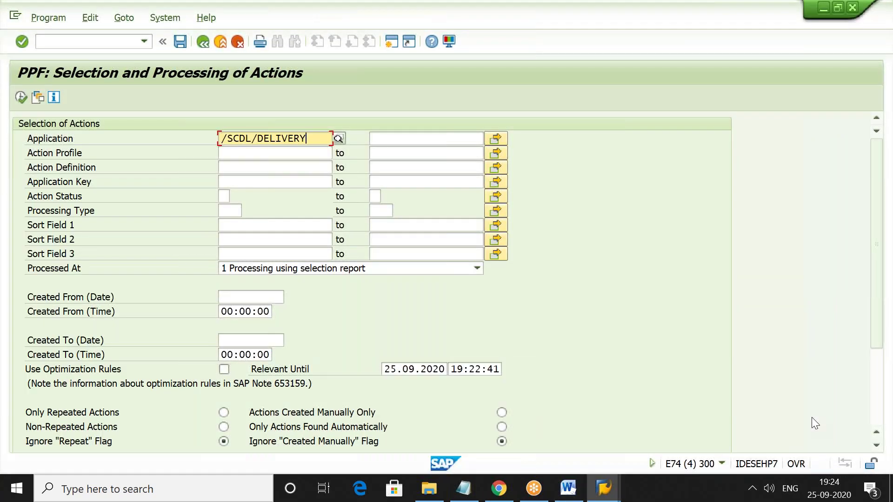
key("Tab")
key("Tab")
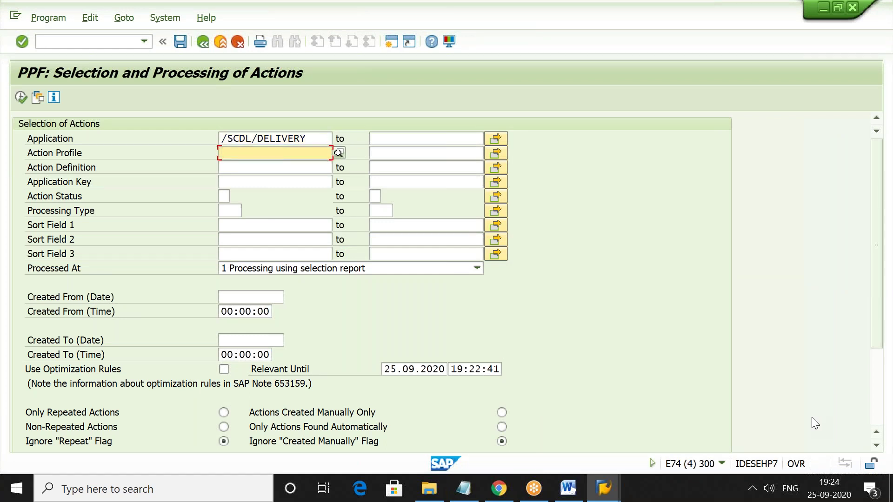
Step: Copy the profile of the TEST1 notification's PPF action and enter /SCDL/IDR as Action Profile in the SPPFP selection
key("alt+Tab")
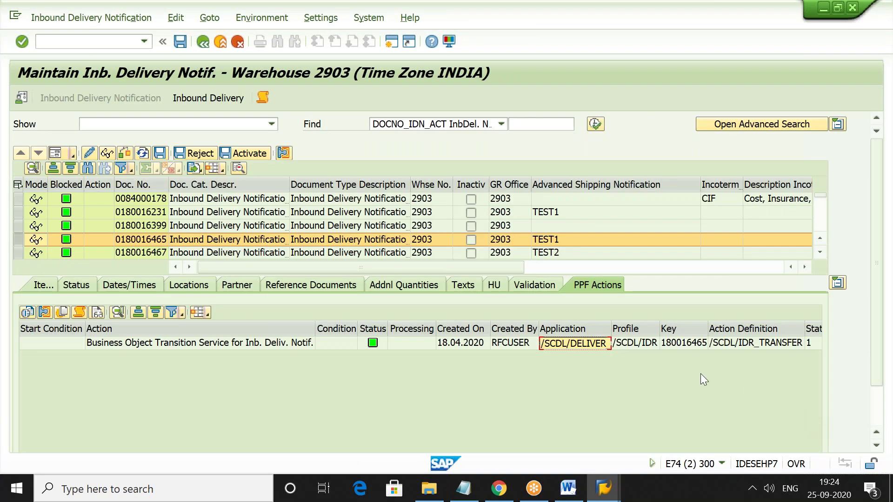
left_click(641, 348)
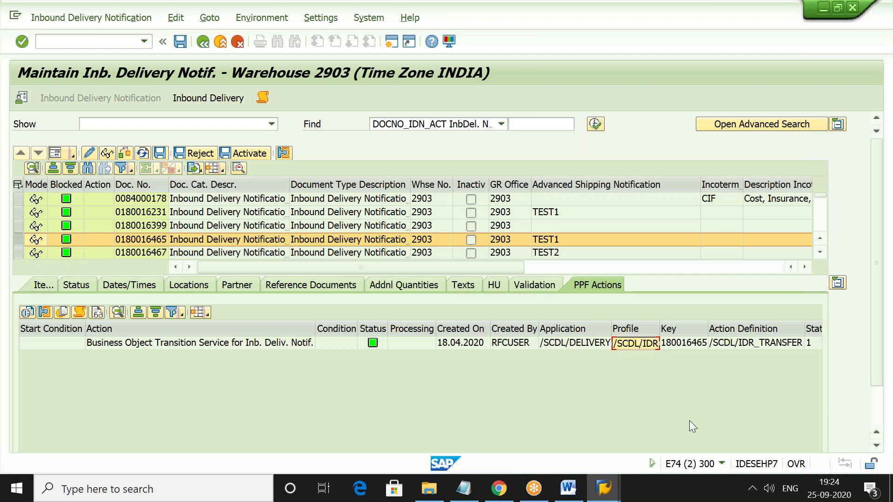
mouse_move(607, 496)
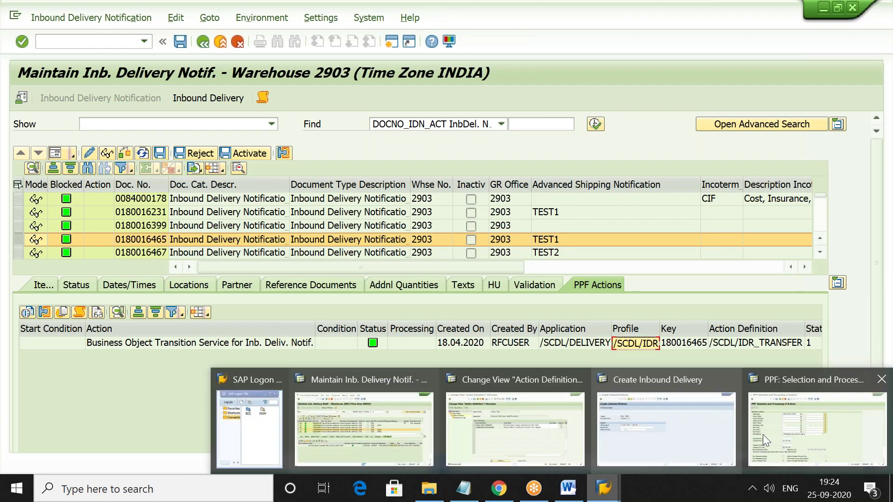
left_click(769, 433)
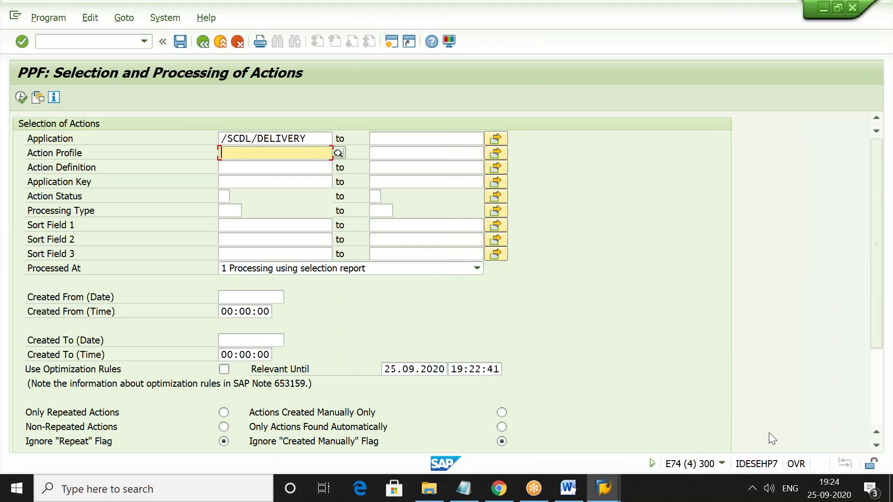
type("/SCDL/IDR")
Step: Copy the action definition from the notification's PPF action and enter /SCDL/IDR_TRANSFER as Action Definition in the SPPFP selection
left_click(289, 167)
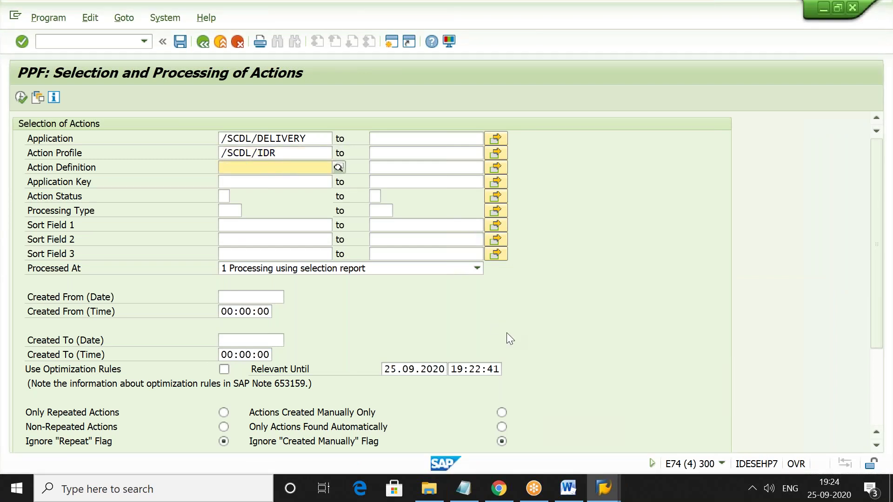
key("alt+Tab")
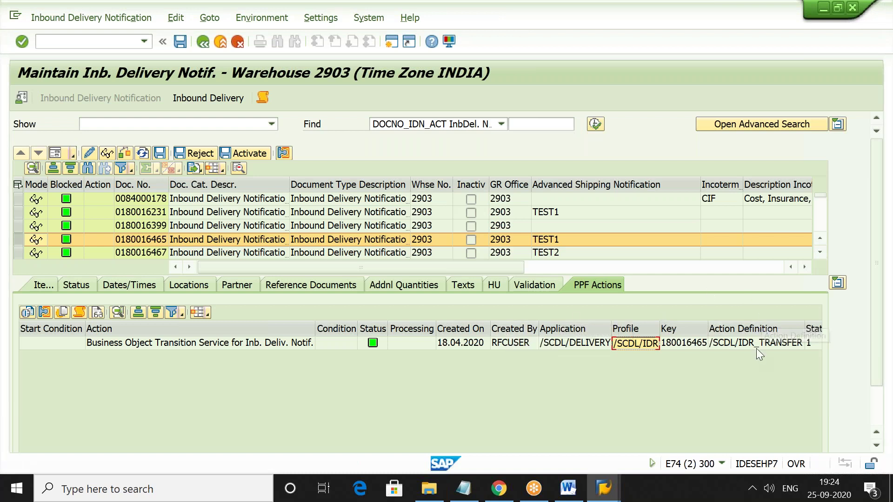
left_click(758, 344)
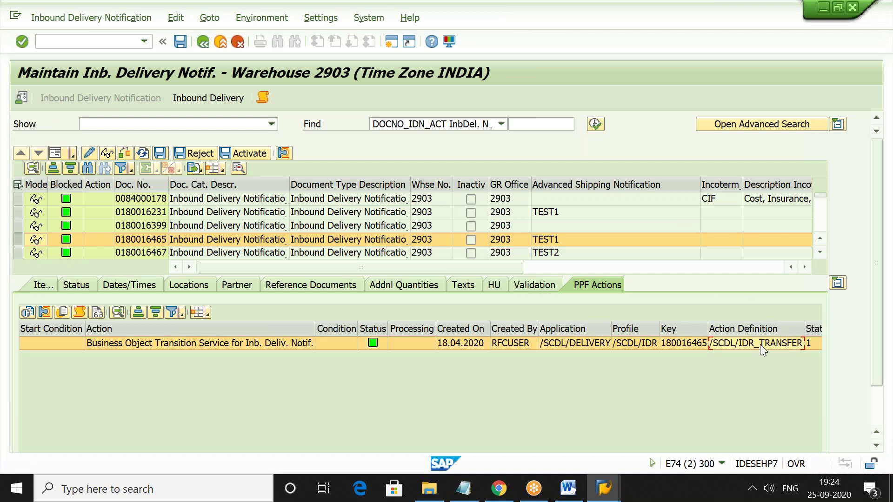
left_click(761, 344)
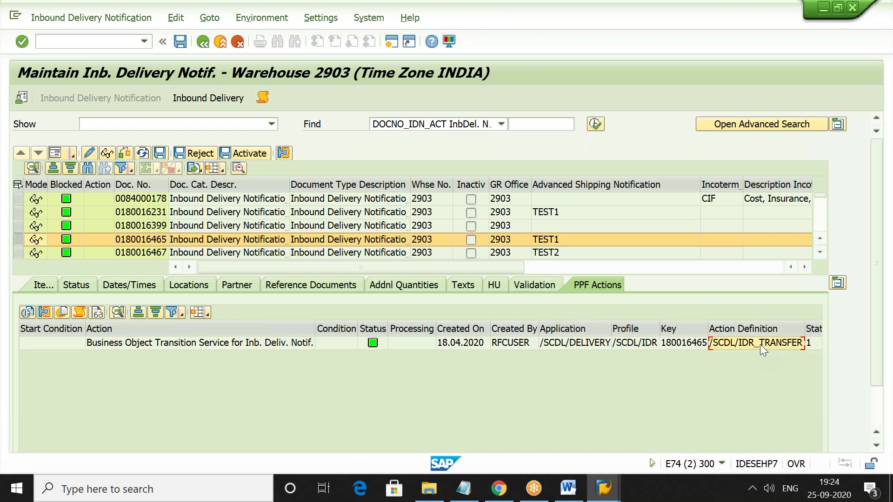
left_click(760, 344)
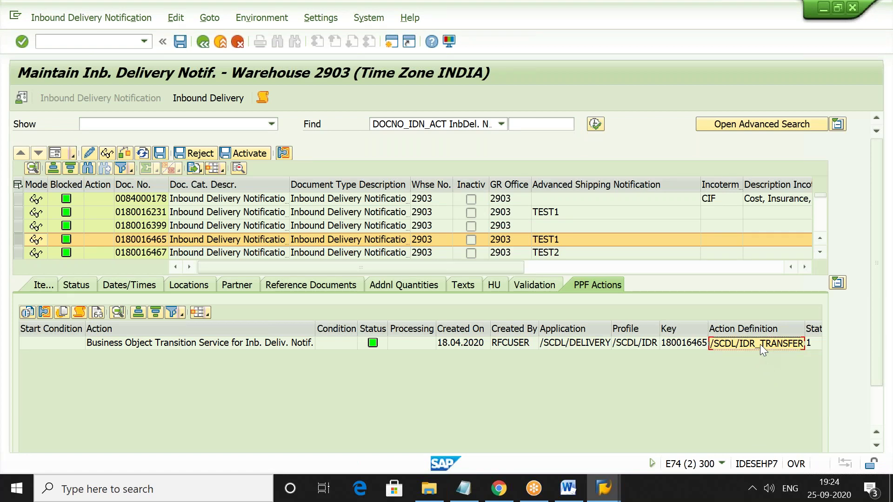
double_click(760, 345)
type("/SCDL/IDR_TRANSFER")
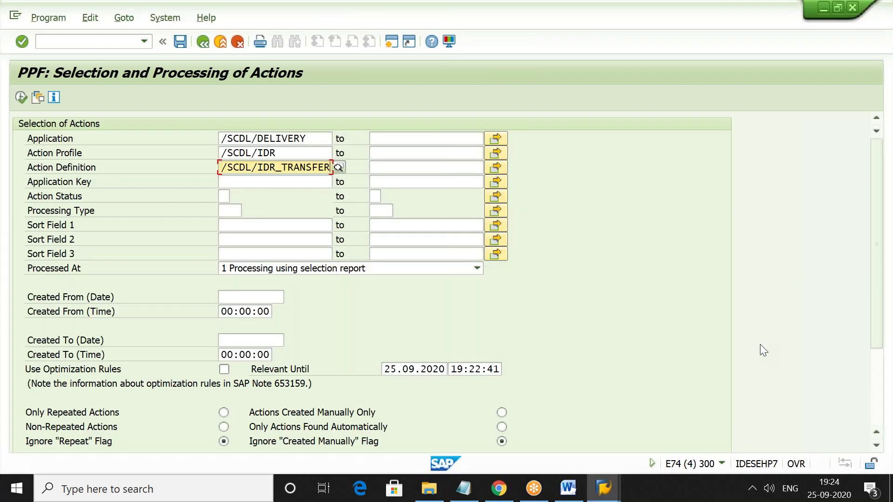
Step: Copy the notification number from the Notepad notes, paste it as Application Key in the SPPFP selection and execute the selection
left_click(304, 183)
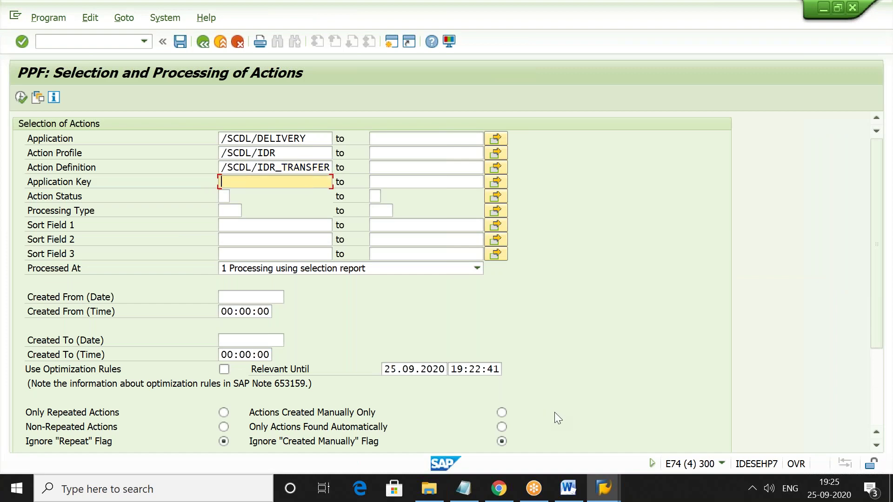
key("F3")
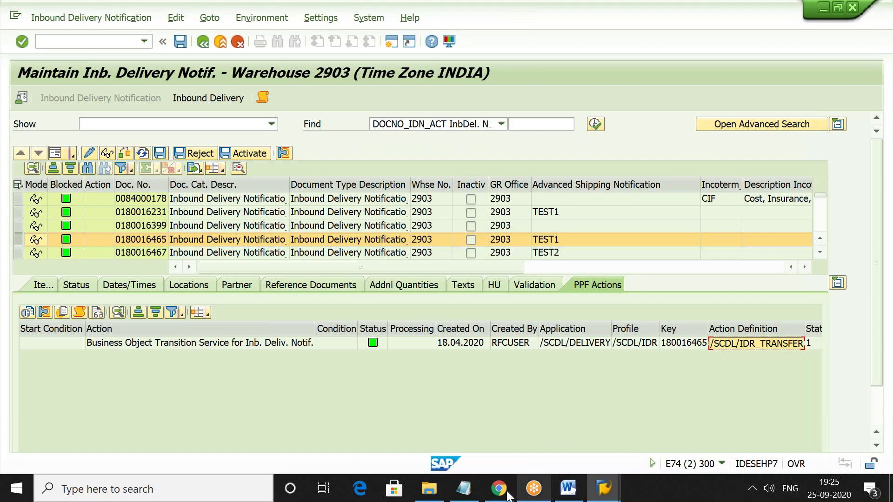
left_click(468, 495)
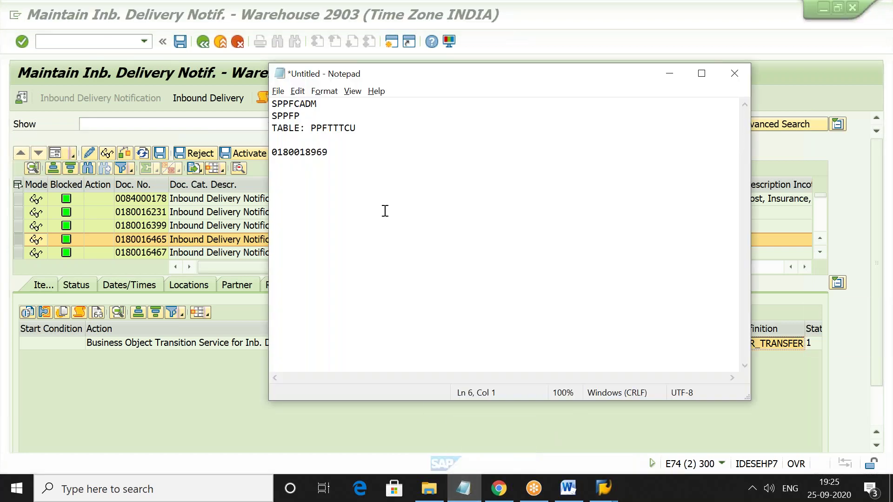
left_click_drag(329, 152, 272, 154)
key("ctrl+c")
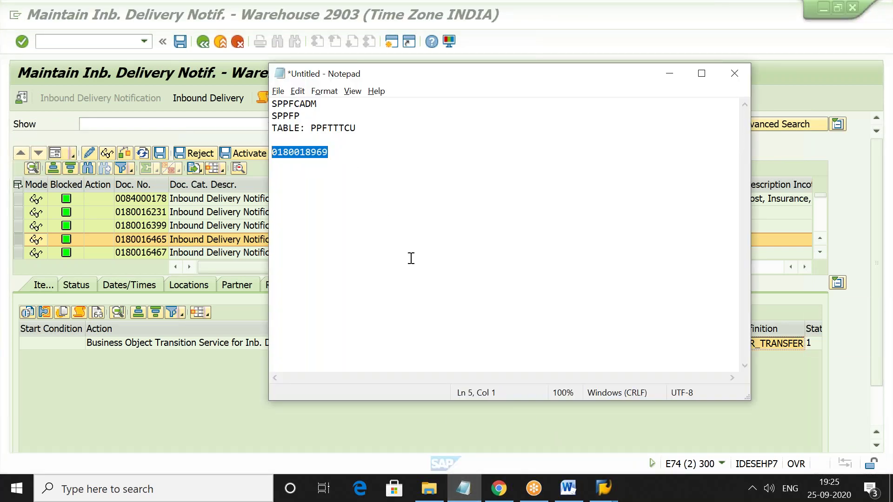
key("alt+Tab")
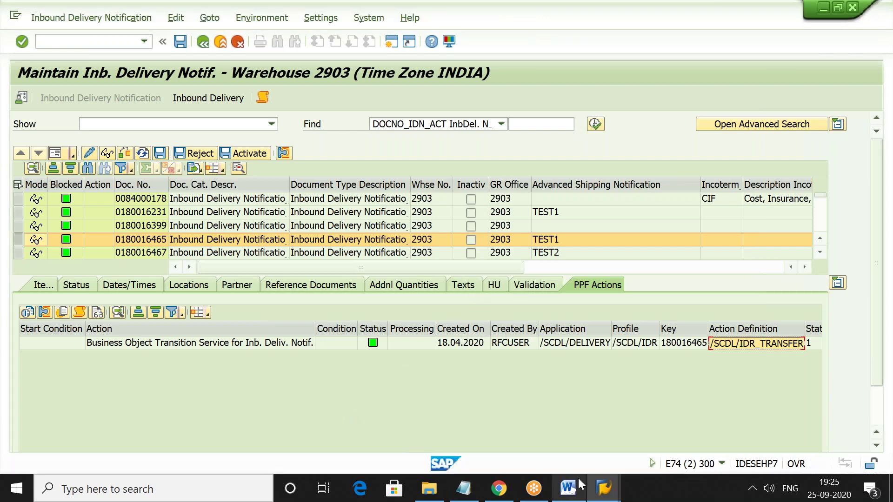
mouse_move(603, 489)
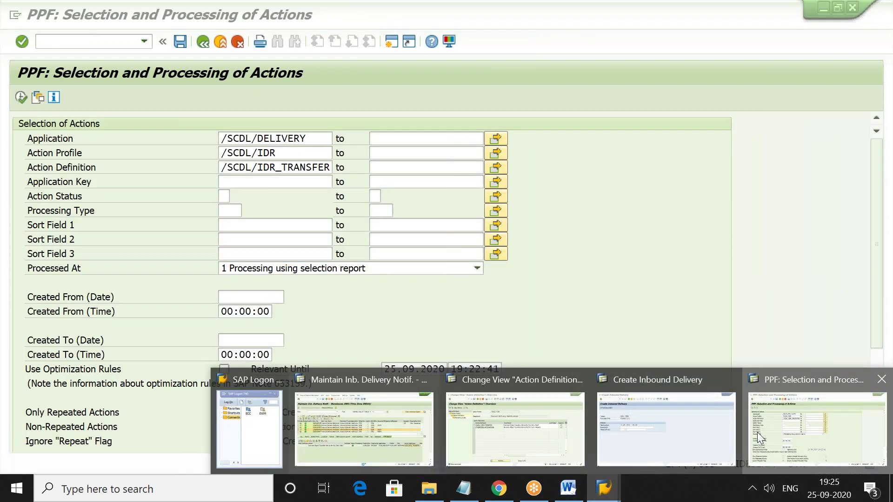
left_click(758, 432)
key("ctrl+v")
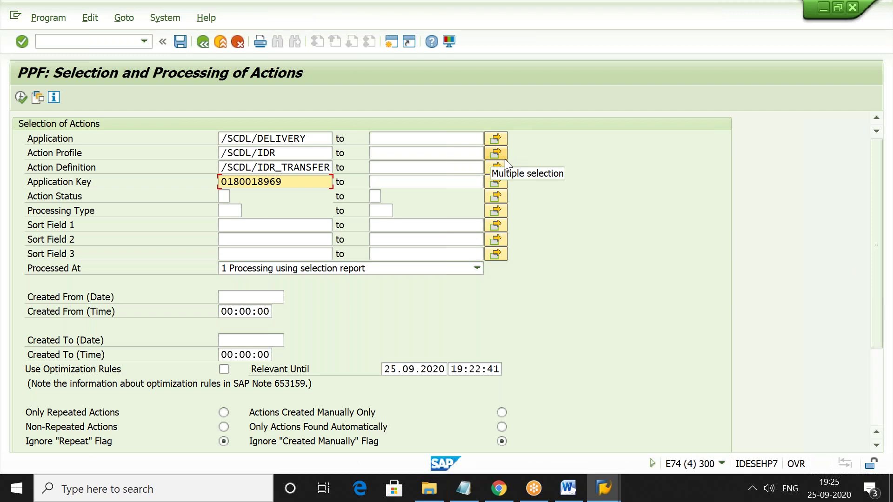
left_click(22, 96)
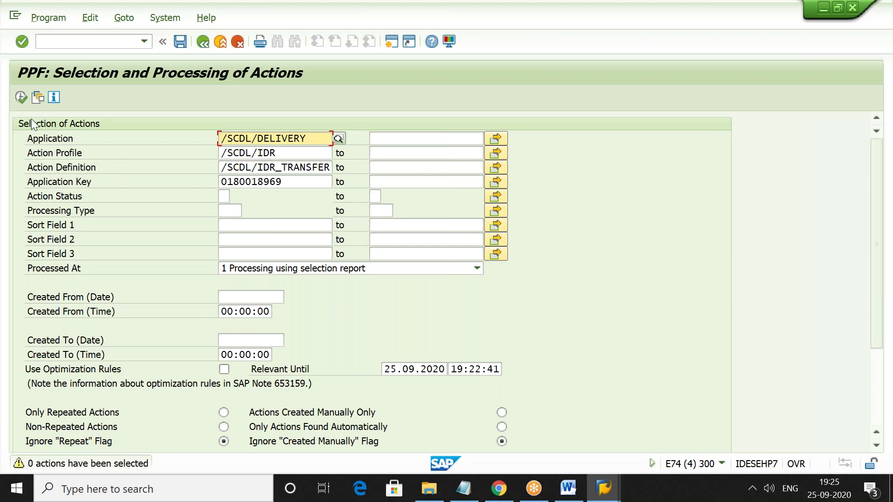
Step: Try executing the action selection with Processed At set to 3 Immediate processing
left_click(477, 270)
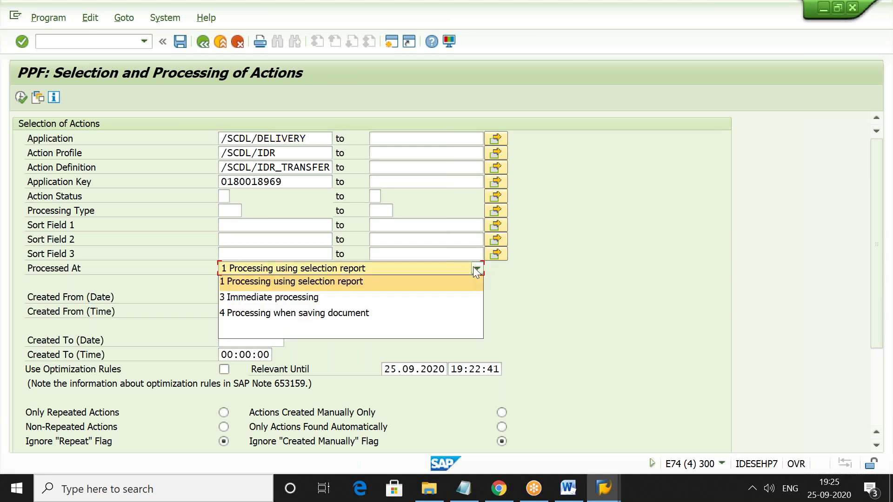
left_click(457, 295)
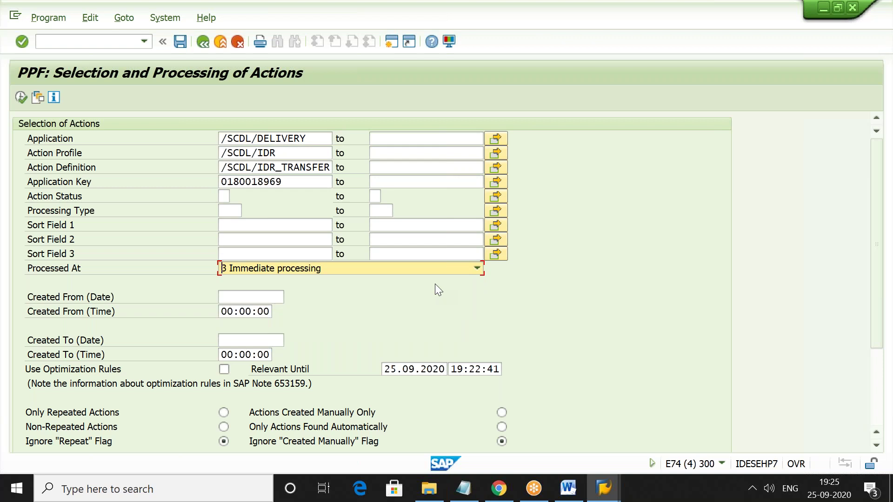
left_click(22, 96)
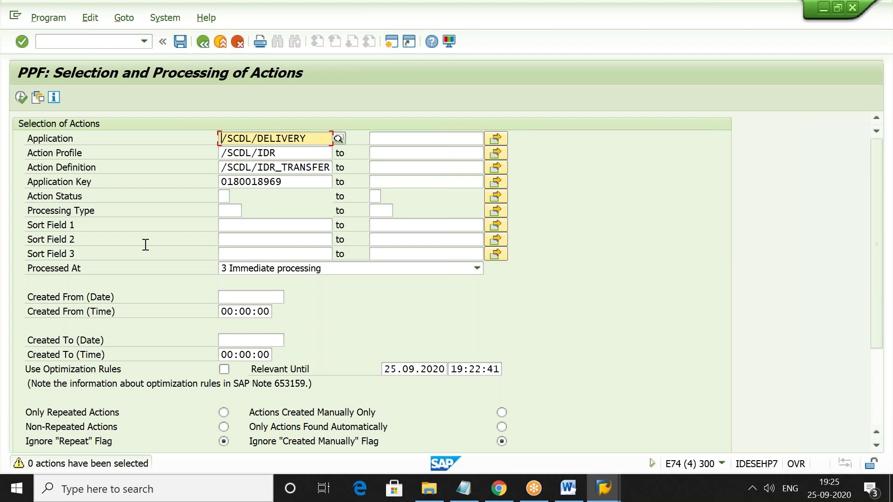
Step: Remove the leading zero from the Application Key, execute the selection and confirm Single Value as the key's selection option
key("Down")
key("Down")
key("Down")
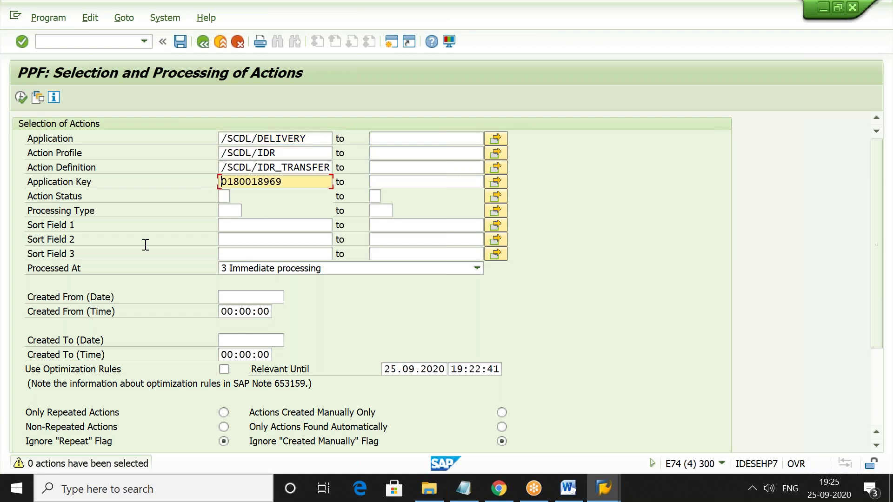
key("Delete")
left_click(23, 95)
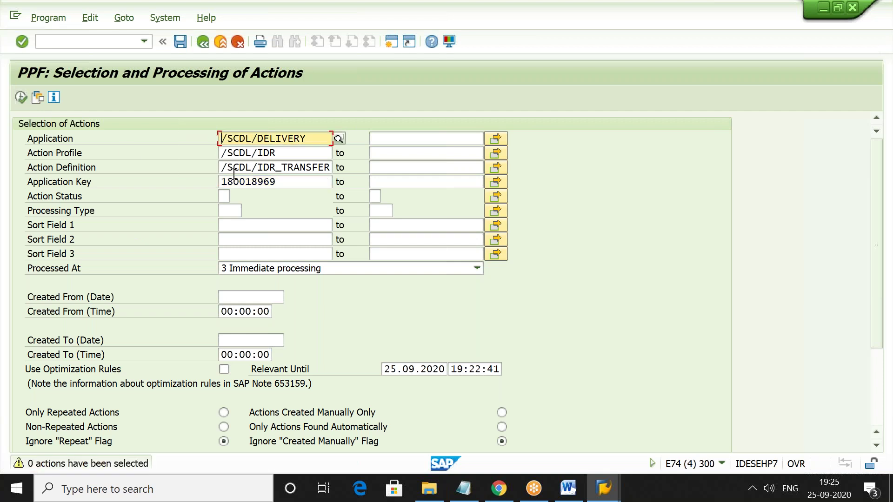
double_click(282, 181)
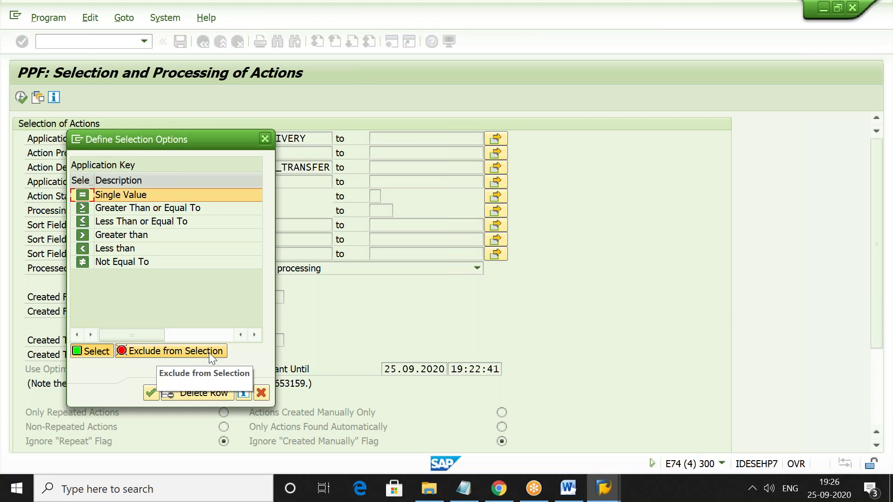
left_click(150, 394)
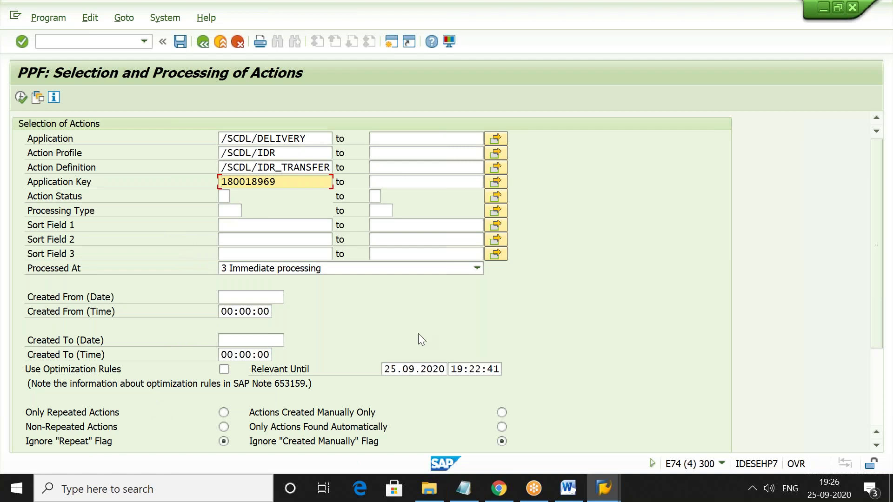
Step: Set Processed At to 1 Processing using selection report, restrict to Actions Created Manually Only and execute the selection, without saving a variant
left_click(478, 268)
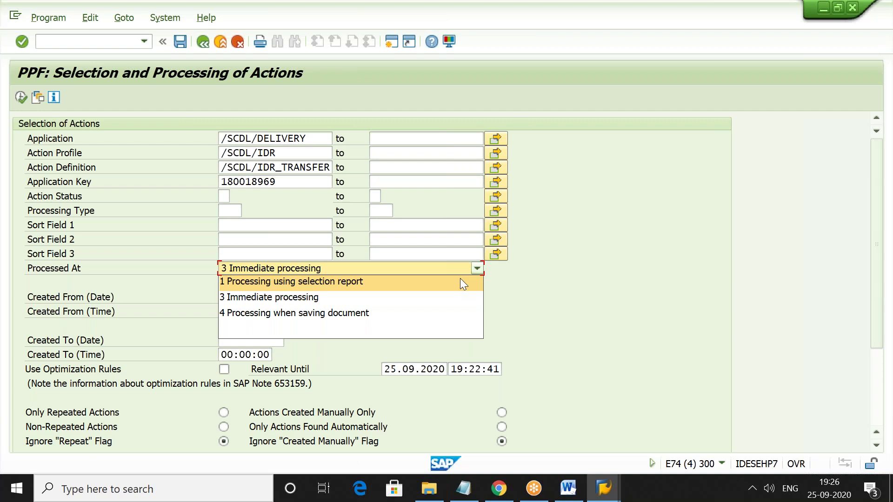
left_click(460, 280)
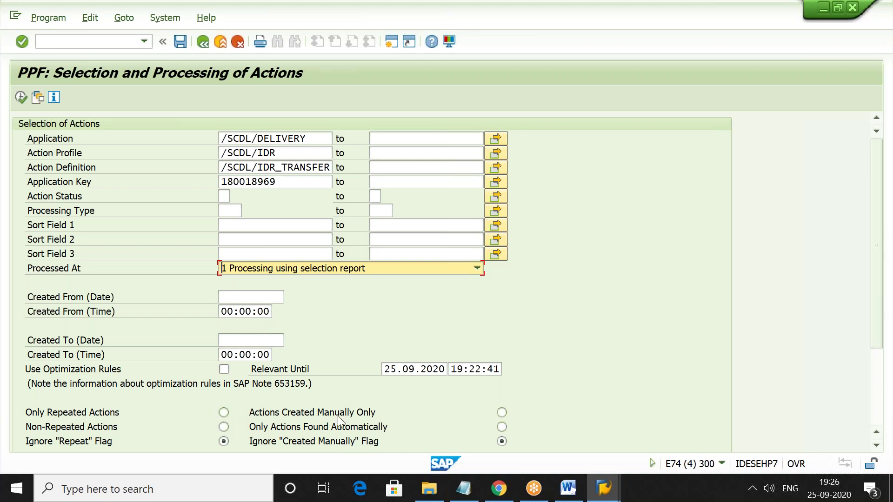
left_click(506, 418)
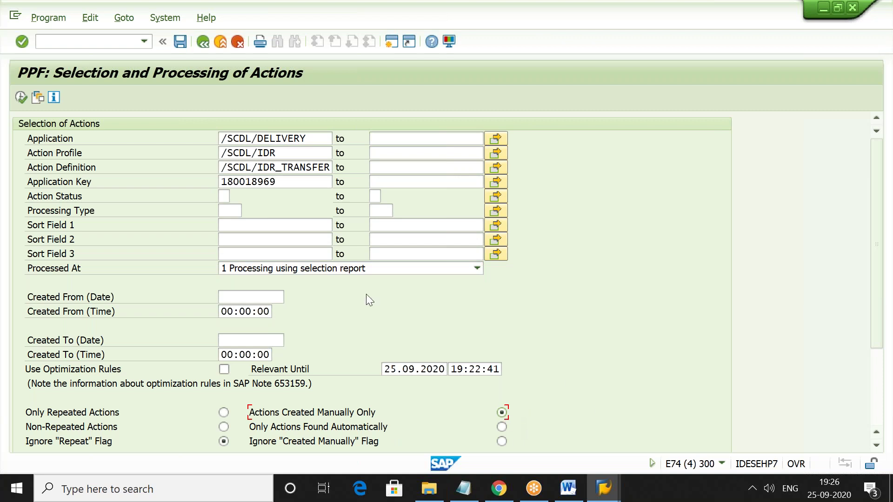
left_click(21, 98)
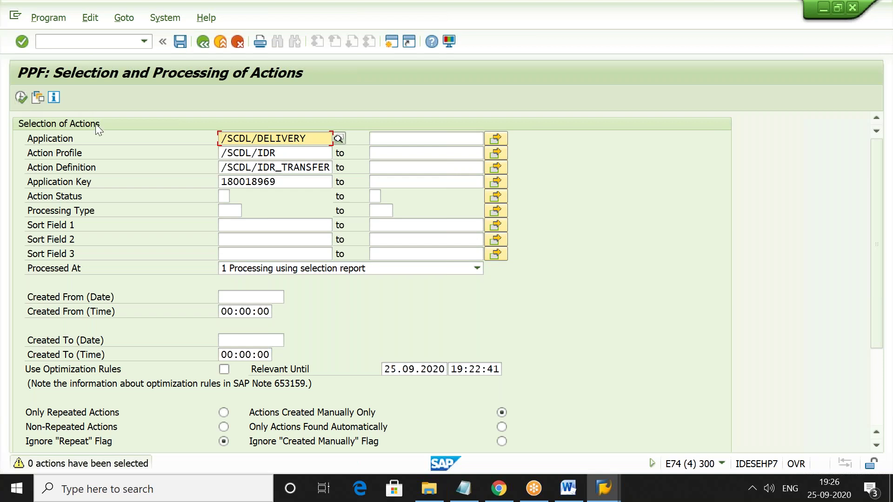
left_click(181, 42)
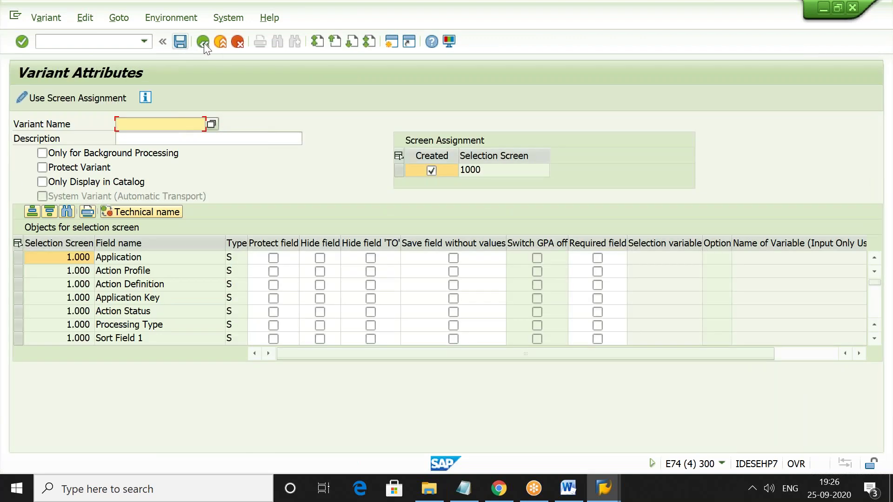
left_click(203, 42)
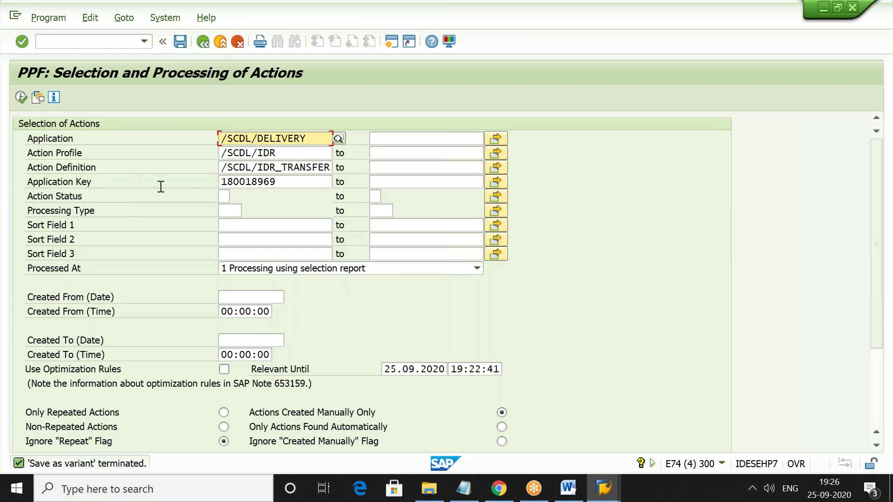
Step: Execute the action selection again with Action Status left blank and review the Processing Settings of the selection screen
left_click(222, 194)
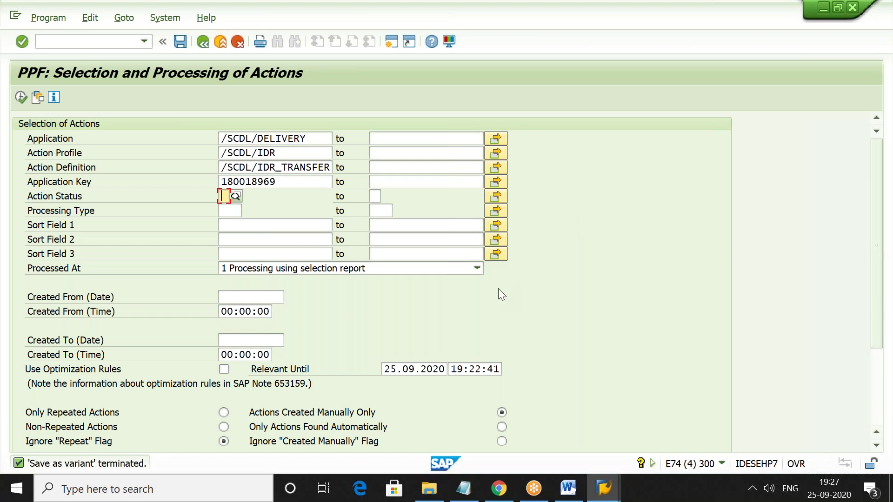
left_click(21, 97)
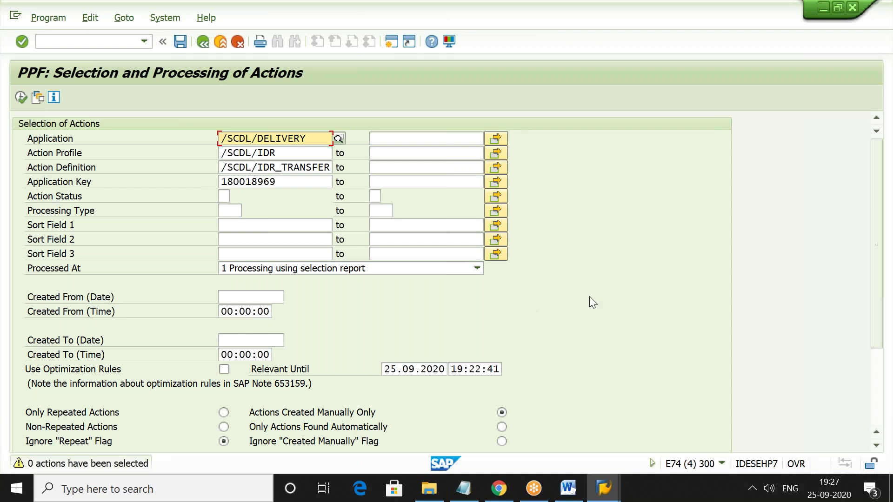
left_click(877, 384)
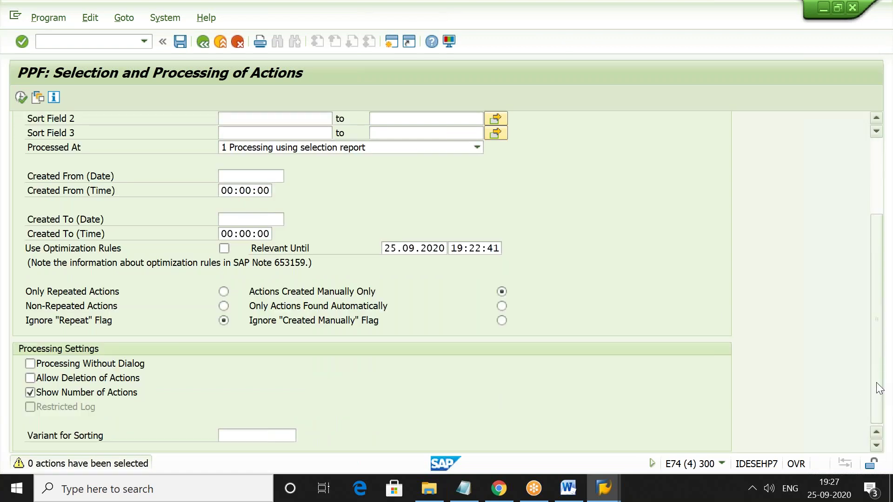
left_click(877, 155)
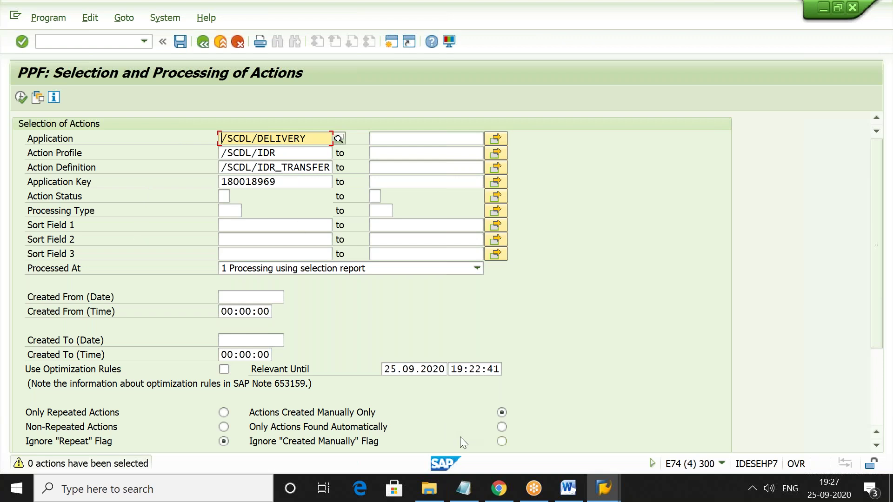
Step: Set the selection to Ignore "Created Manually" Flag, choose Action Status 1 Successfully processed, and execute the action selection
left_click(502, 442)
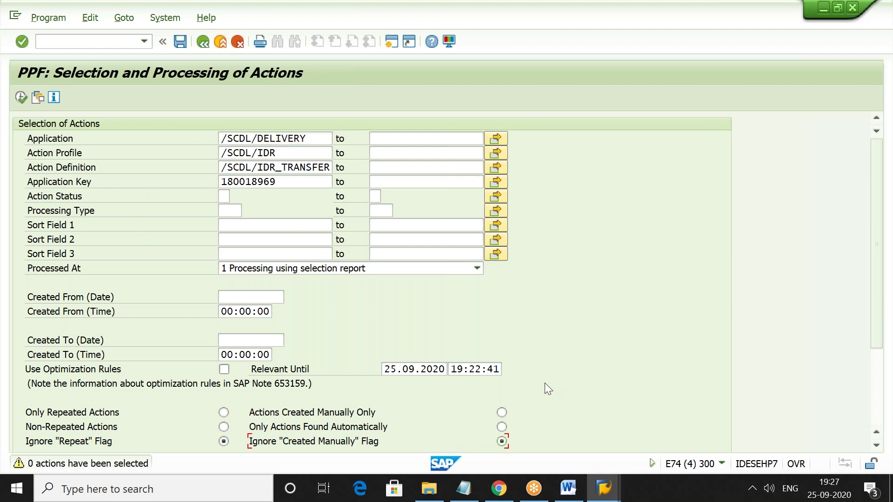
left_click(122, 41)
left_click(224, 195)
left_click(238, 197)
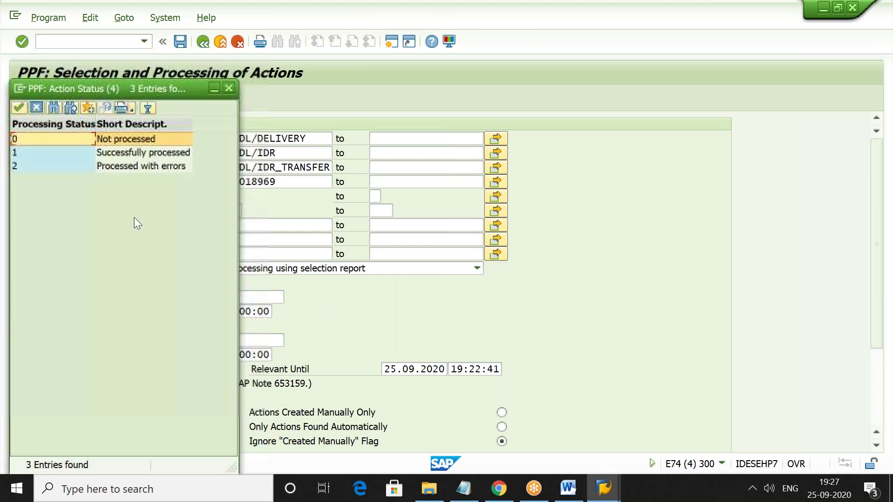
double_click(172, 155)
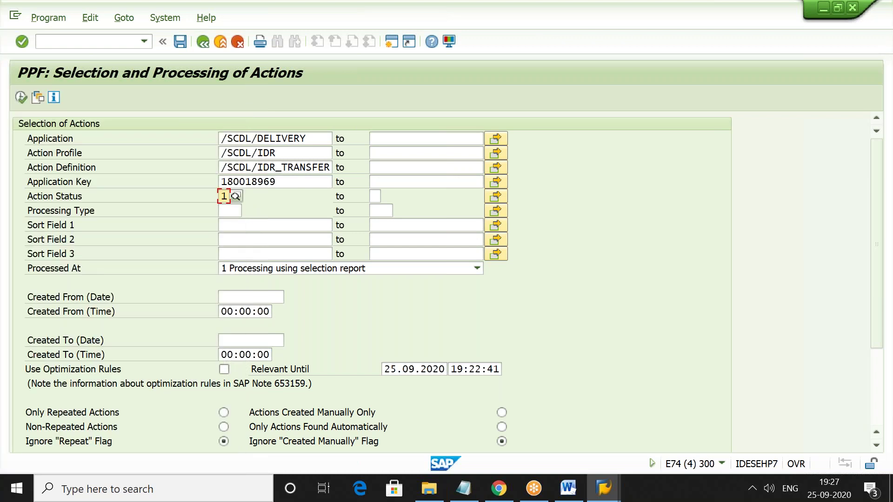
left_click(20, 97)
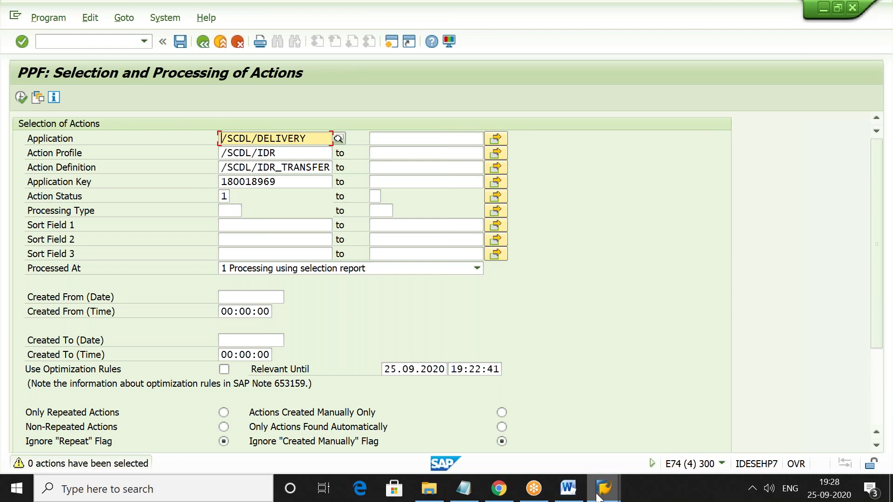
Step: Switch to the Maintain Inb. Delivery Notif. session and search the active inbound delivery notifications for 180018969
mouse_move(599, 496)
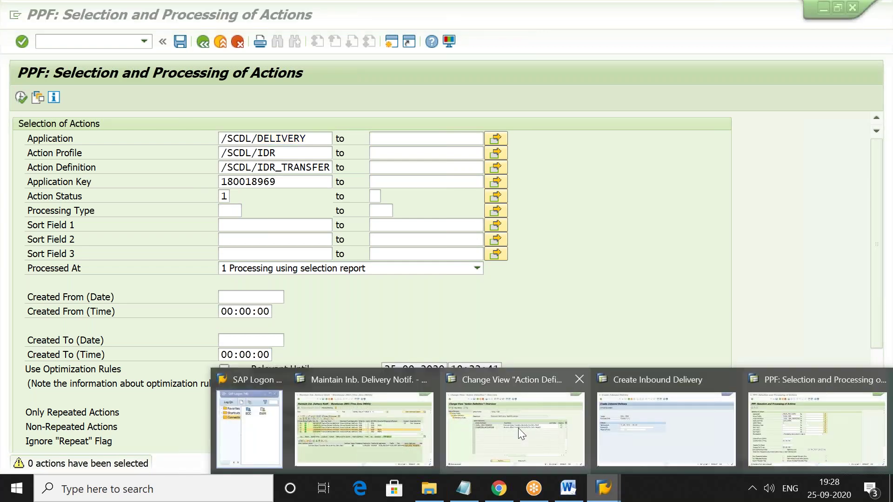
mouse_move(518, 429)
mouse_move(381, 424)
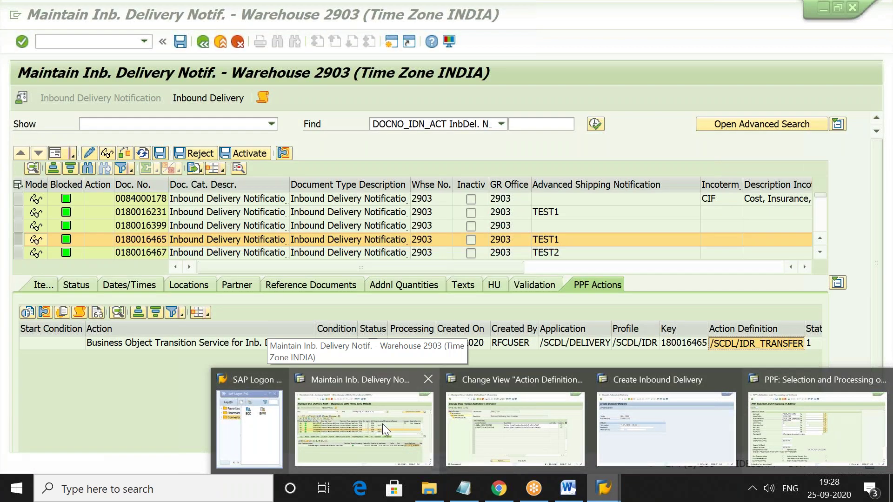
left_click(383, 423)
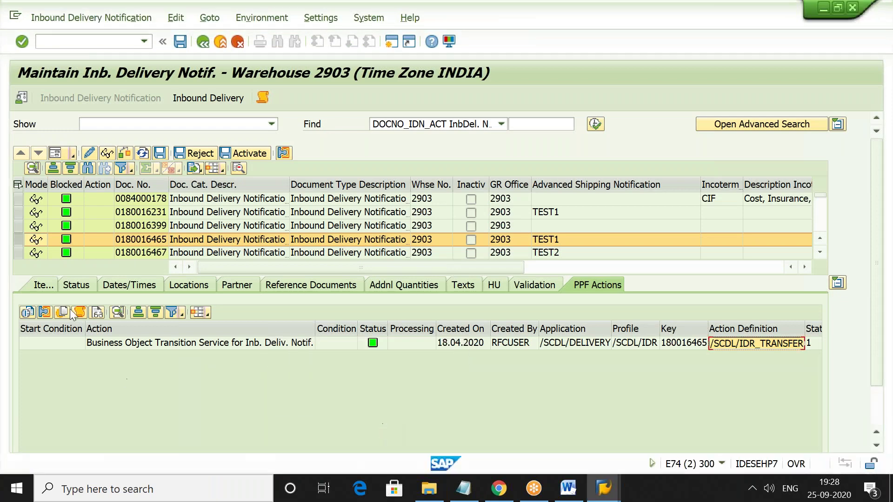
left_click(521, 125)
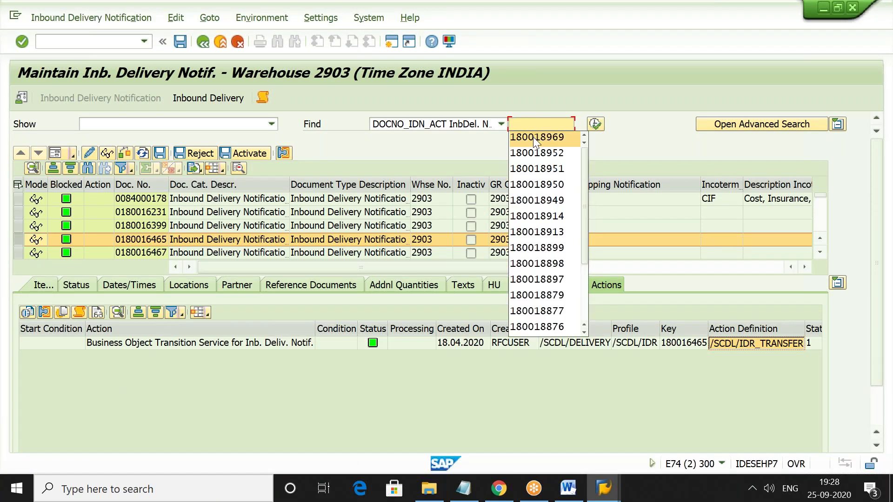
left_click(534, 138)
left_click(595, 125)
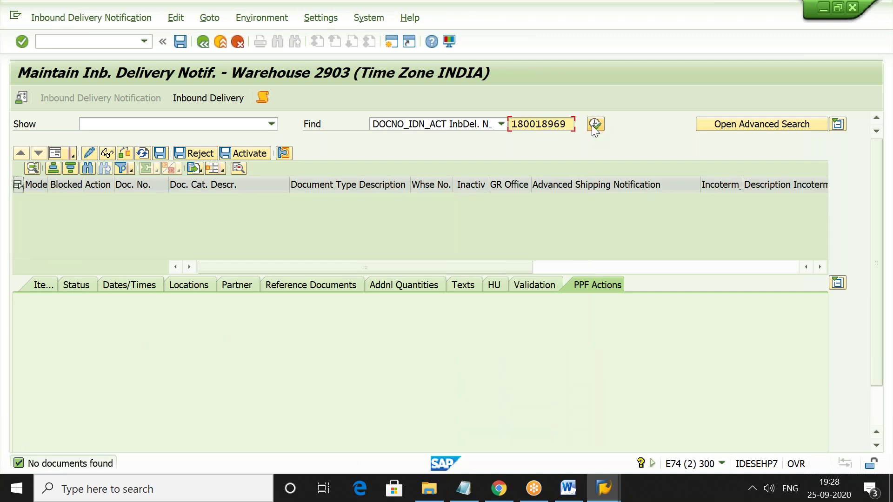
Step: Set the search criterion to DOCNO_IDN_IN for inactive notifications and find document 180018969
left_click(502, 124)
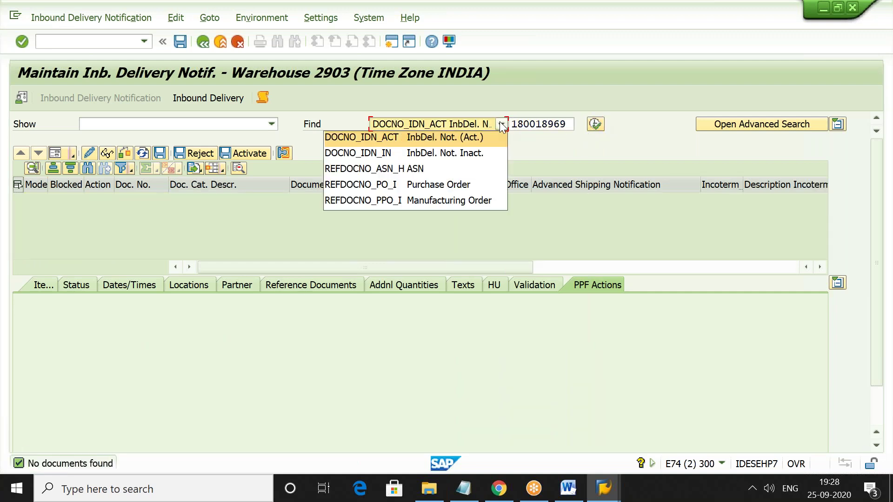
left_click(485, 151)
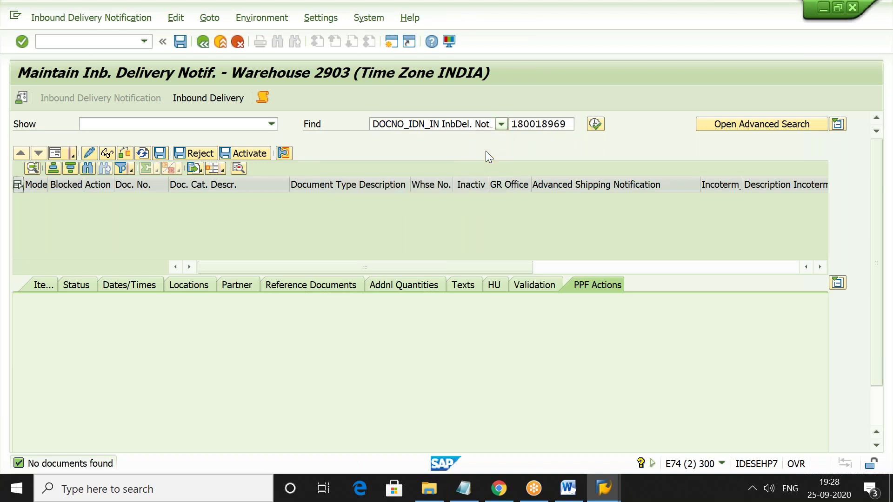
left_click(543, 126)
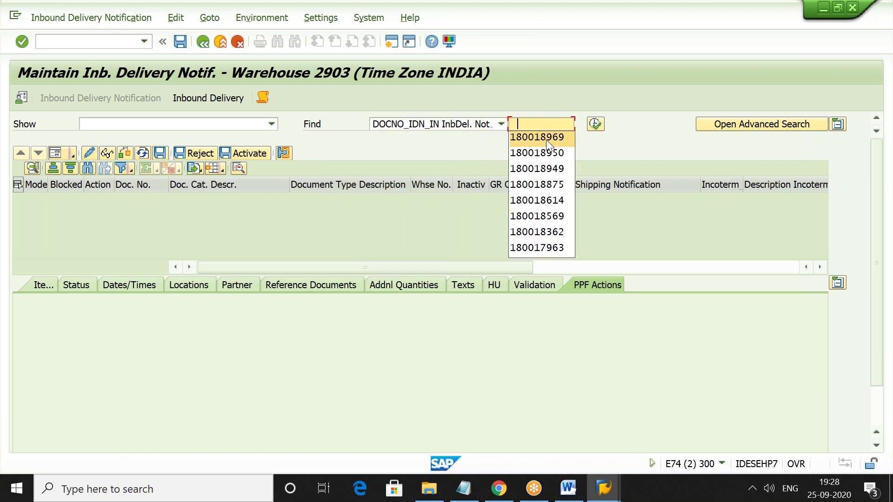
left_click(549, 138)
left_click(593, 124)
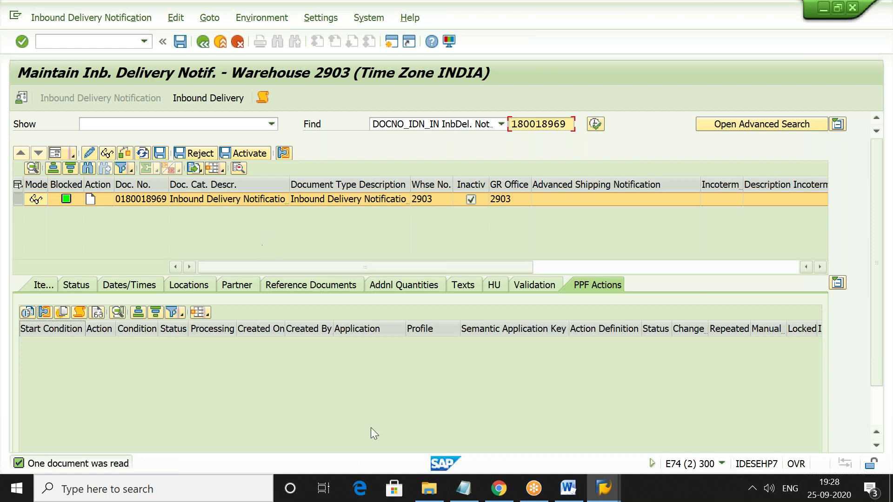
Step: In the action definition overview of profile /SCDL/IDR, clear the Inactive flag for /SCDL/IDR_TRANSFER and save the change
mouse_move(595, 496)
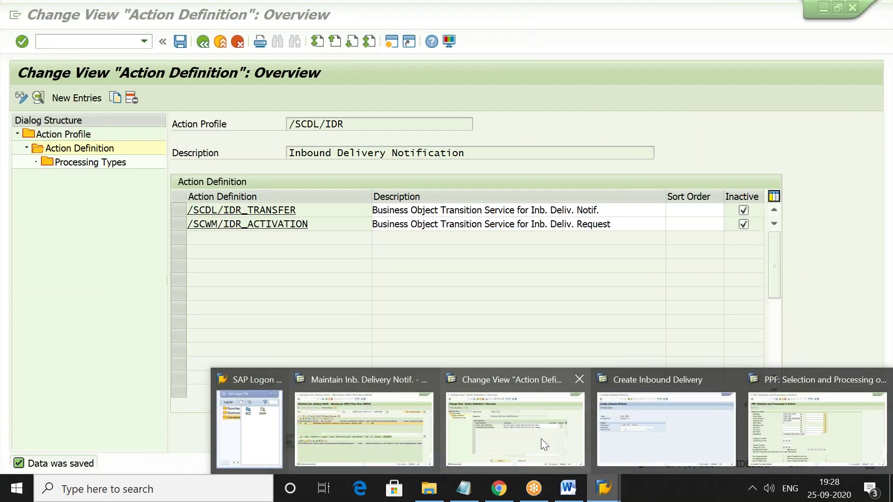
left_click(541, 439)
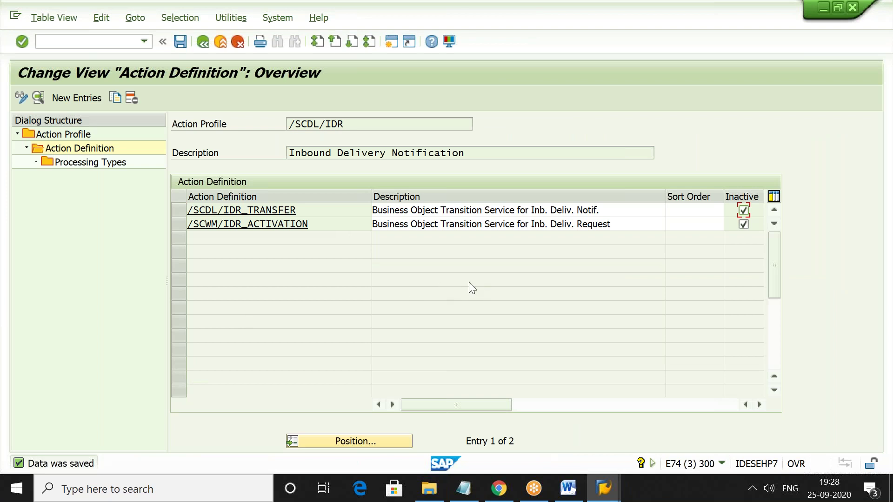
left_click(744, 212)
left_click(184, 41)
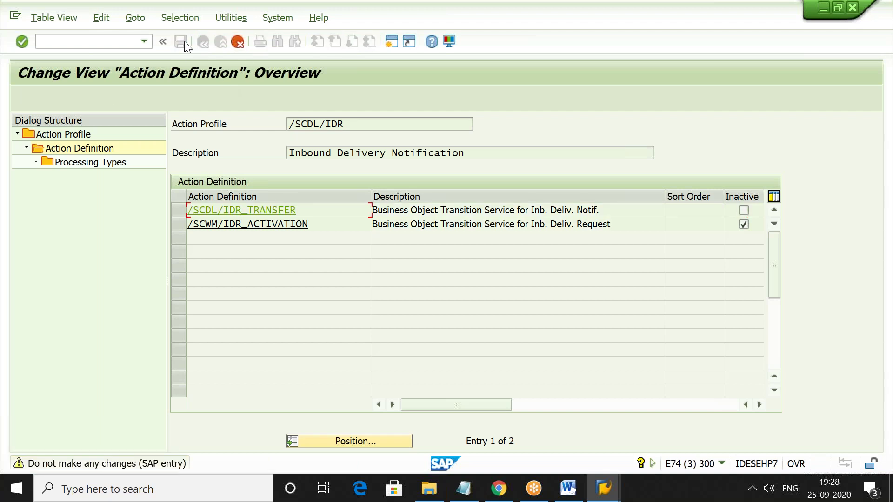
key("Return")
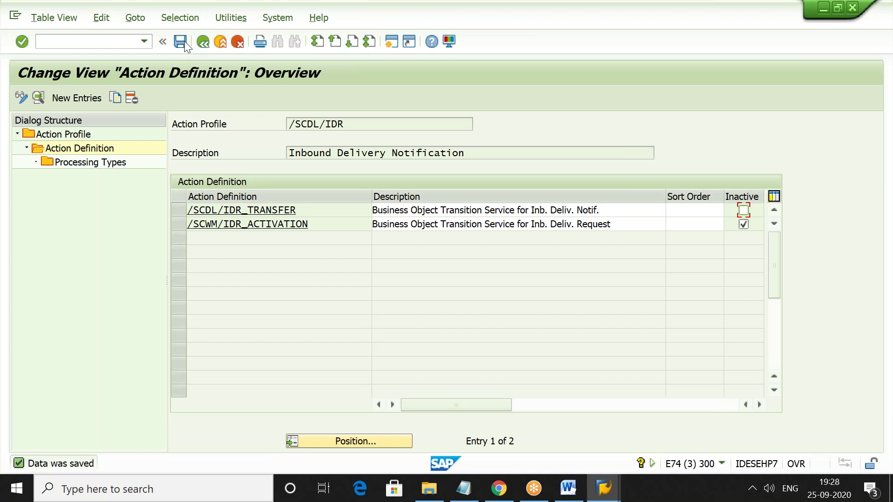
Step: Activate and save inactive inbound delivery notification 180018969, close the log, and open its inbound delivery
key("alt+Tab")
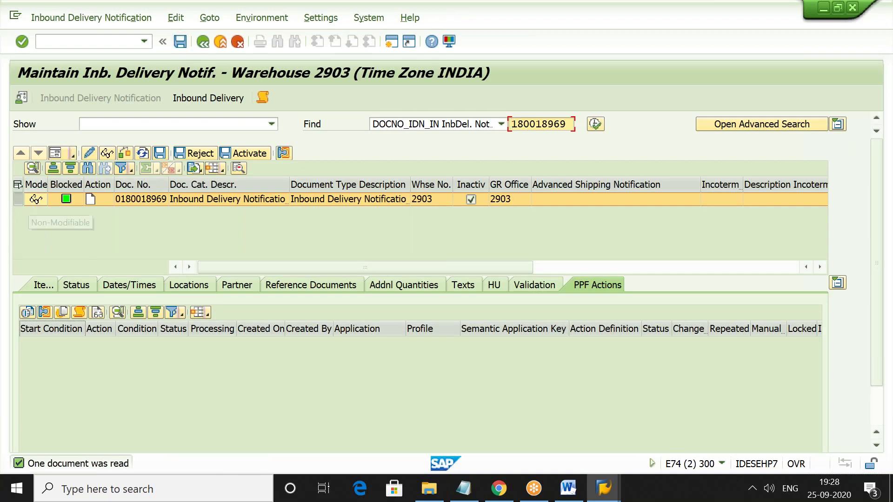
left_click(18, 185)
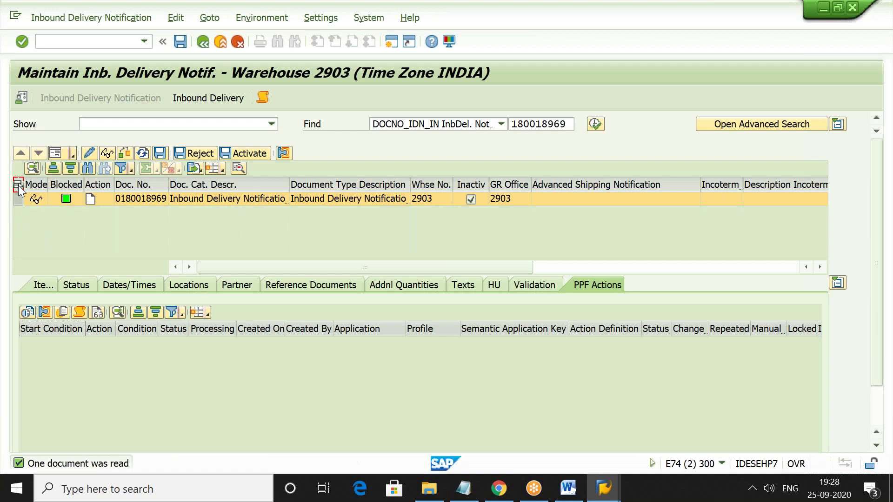
left_click(243, 154)
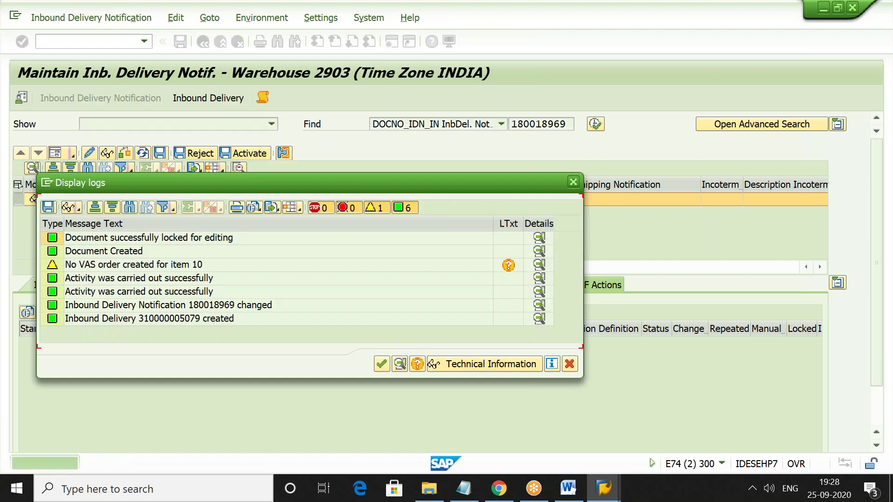
key("Return")
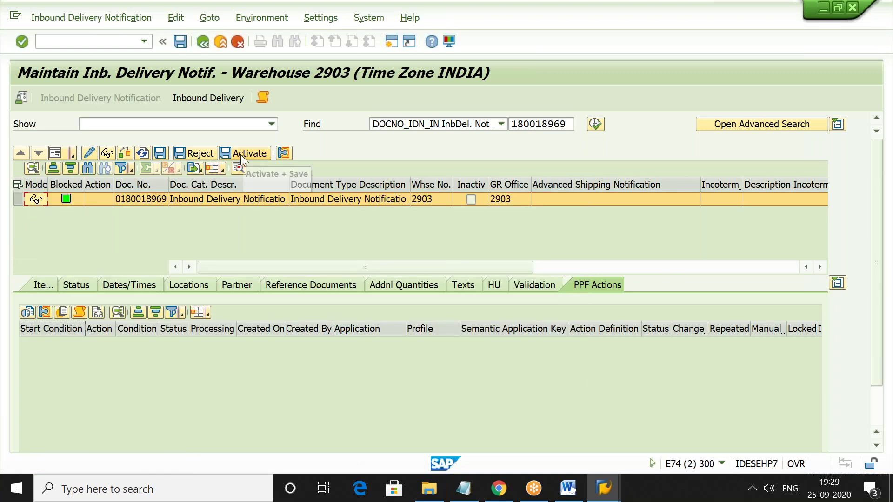
left_click(218, 95)
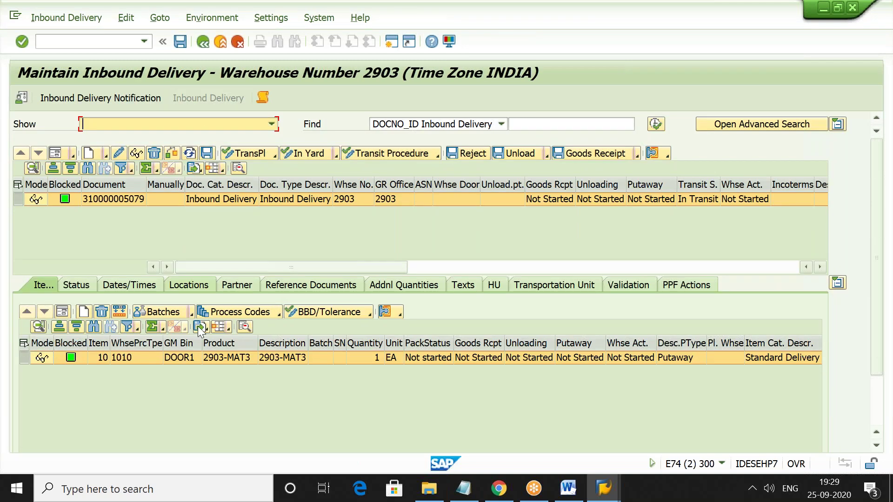
left_click(325, 225)
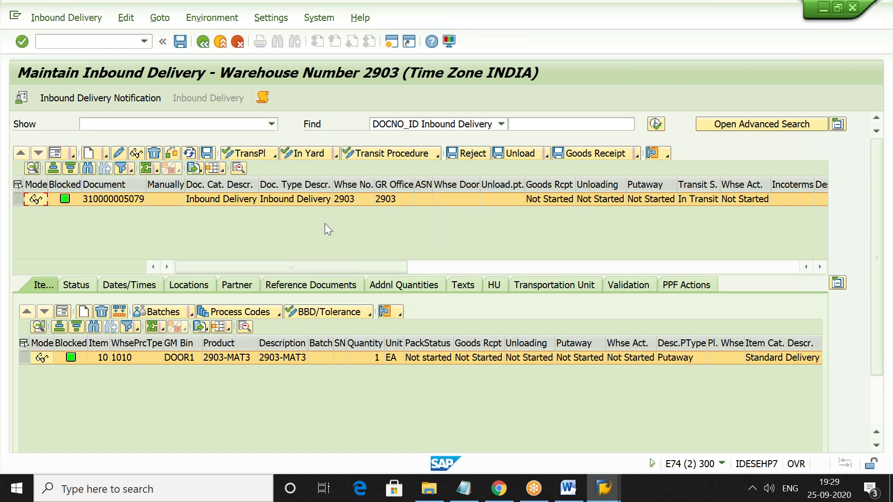
Step: Set Processed At to 1 Processing using selection report for action definition /SCDL/IDR_TRANSFER and save it
key("alt+Tab")
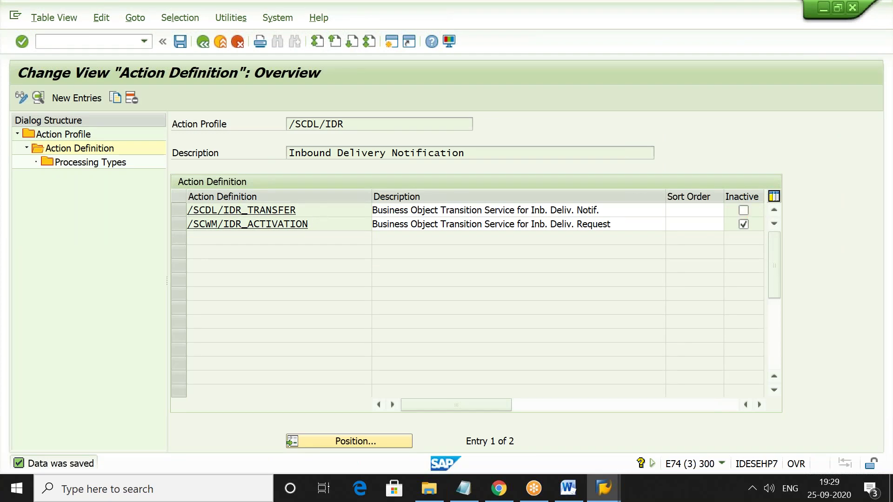
double_click(545, 210)
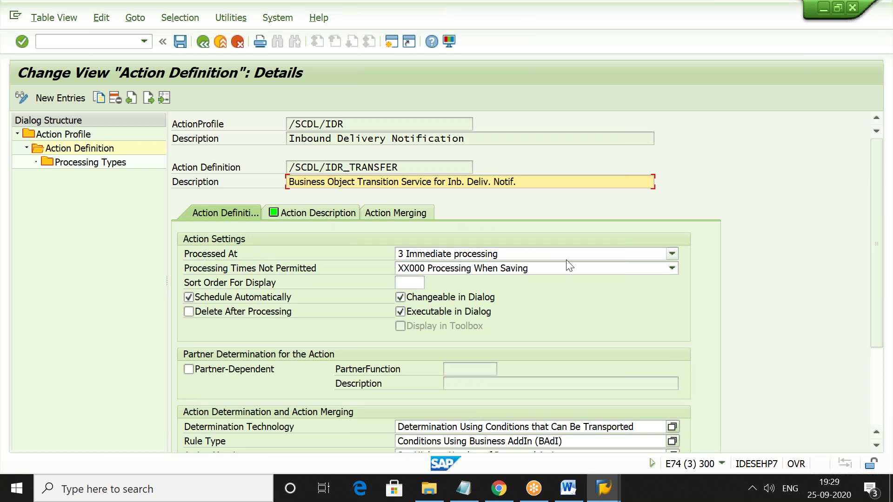
left_click(673, 254)
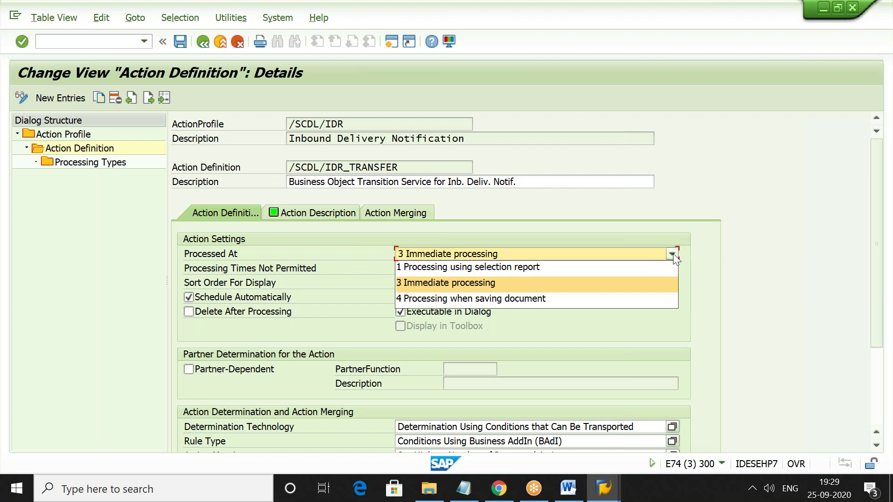
left_click(653, 267)
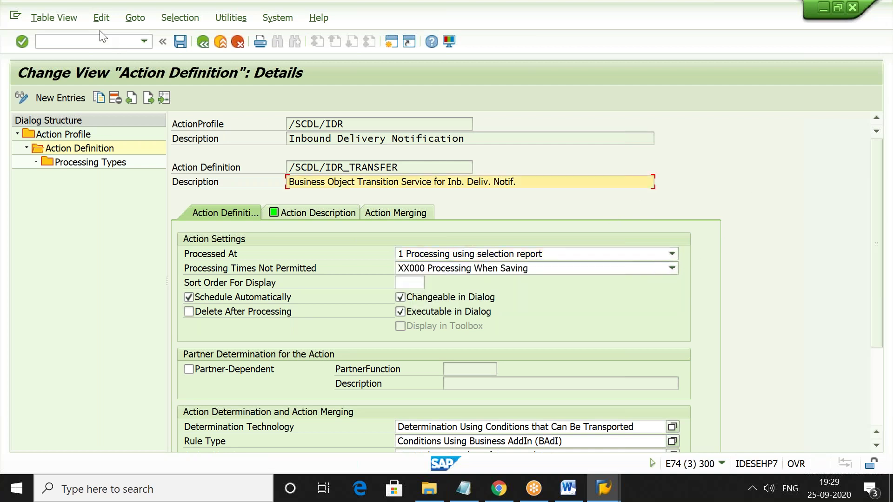
left_click(183, 45)
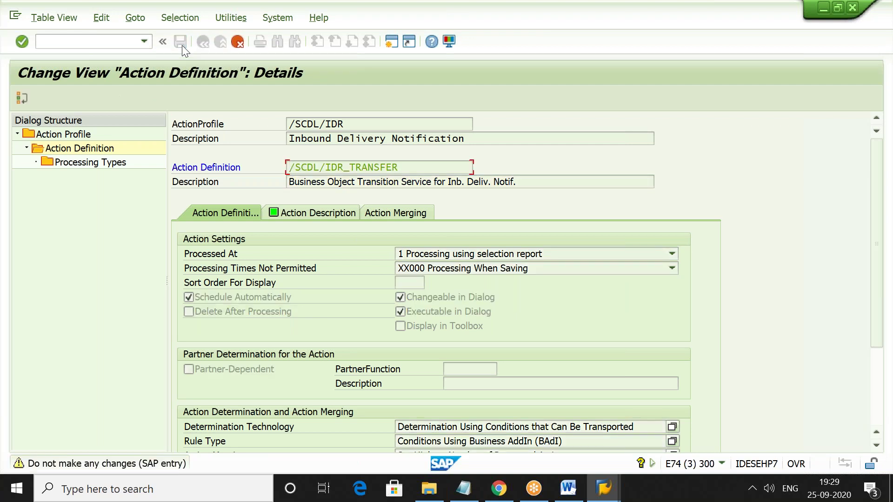
key("Return")
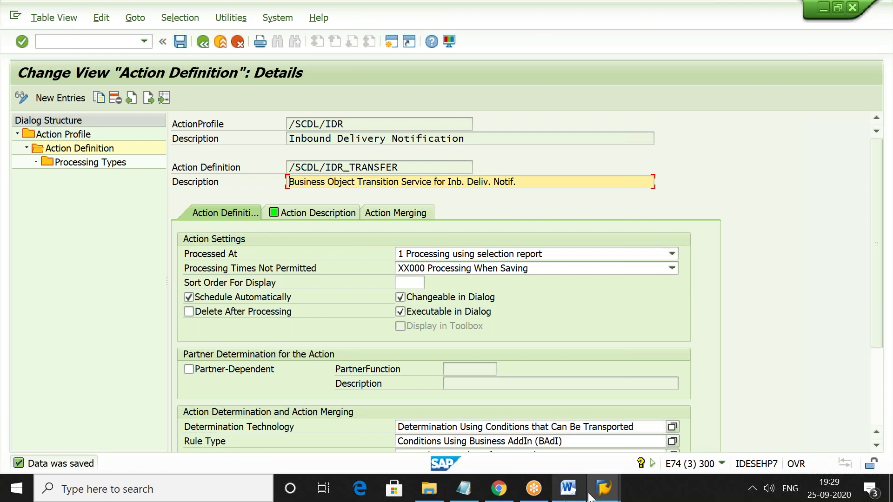
Step: Create and save an inbound delivery from the prefilled purchase order with a delivery quantity of 1 EA for 2903-MAT3
mouse_move(607, 496)
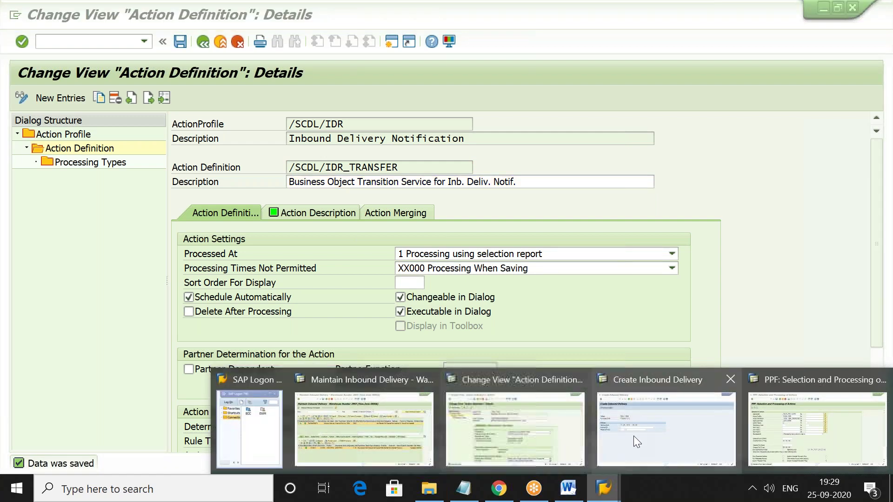
left_click(634, 436)
key("Return")
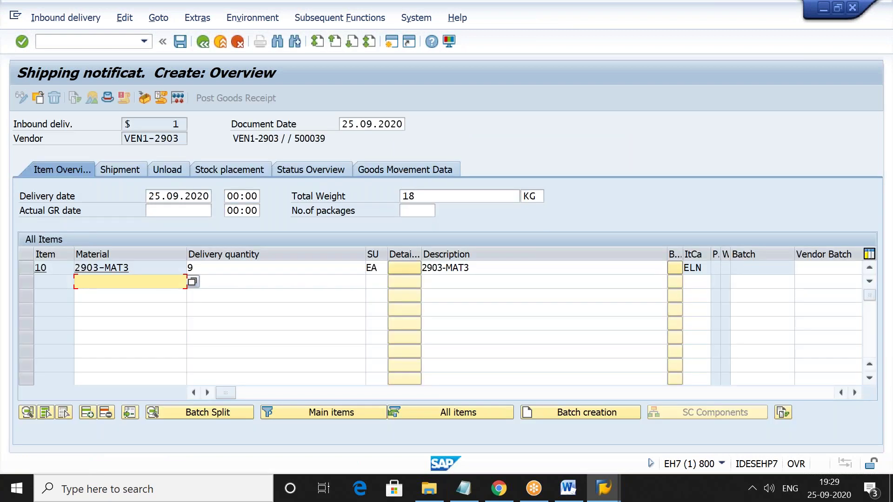
left_click(314, 268)
key("BackSpace")
type("1")
key("Return")
left_click(180, 42)
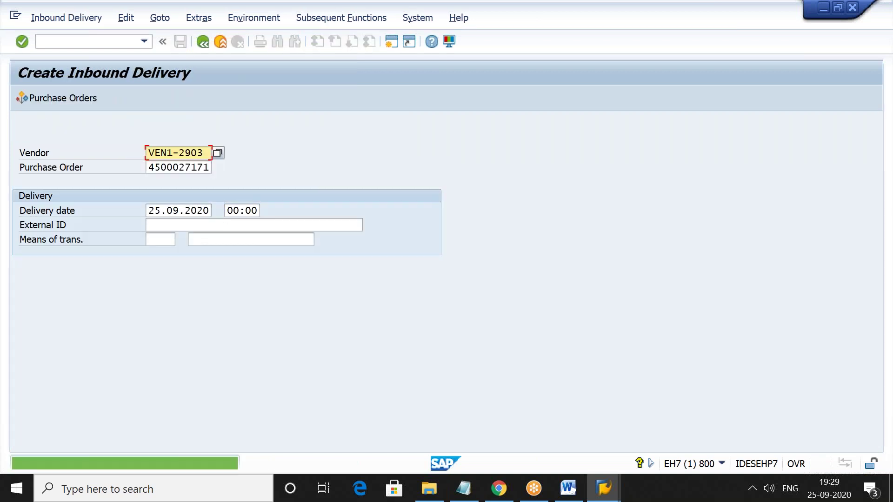
Step: Open the long text of the save message, select the new shipping notification's number, and close the text
left_click(133, 467)
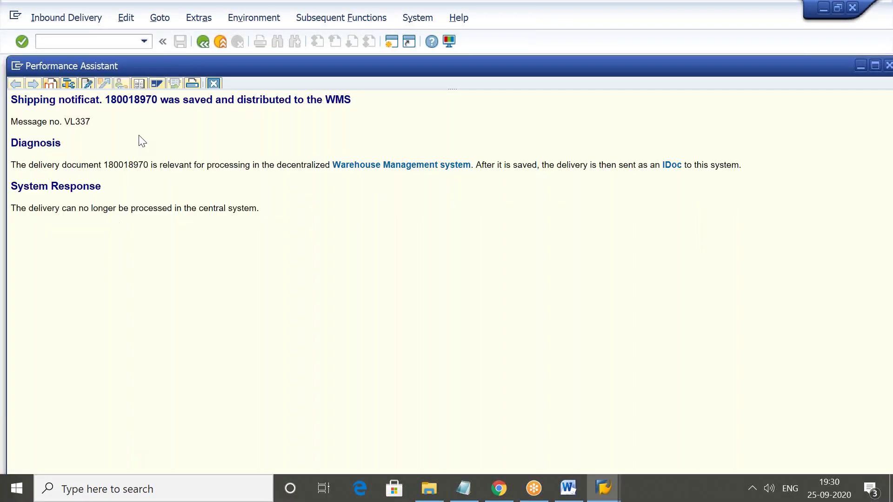
double_click(136, 100)
left_click(186, 148)
left_click(213, 84)
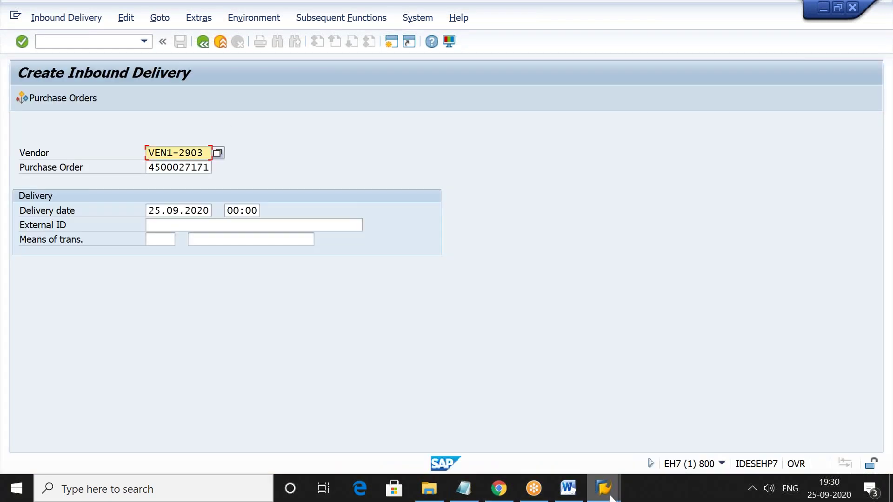
mouse_move(604, 493)
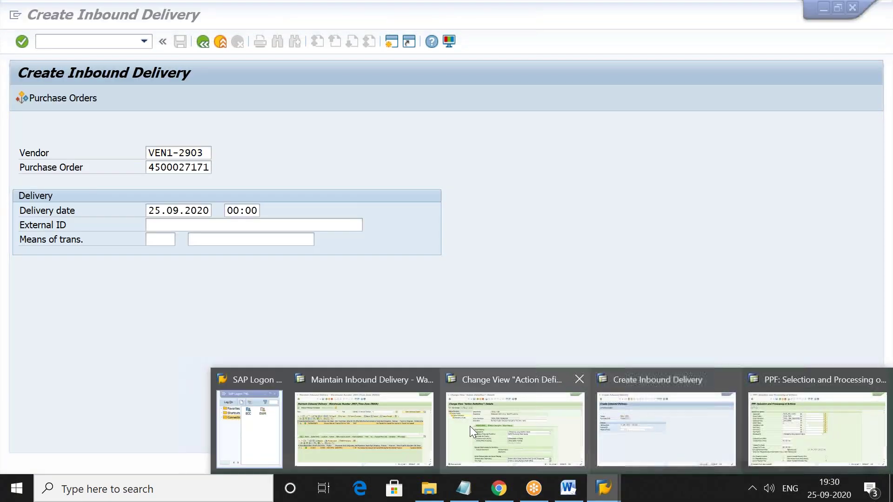
Step: Switch to the inbound delivery session, open its inbound delivery notifications, and search the inactive ones (DOCNO_IDN_IN) for document 180018969
mouse_move(470, 426)
left_click(397, 429)
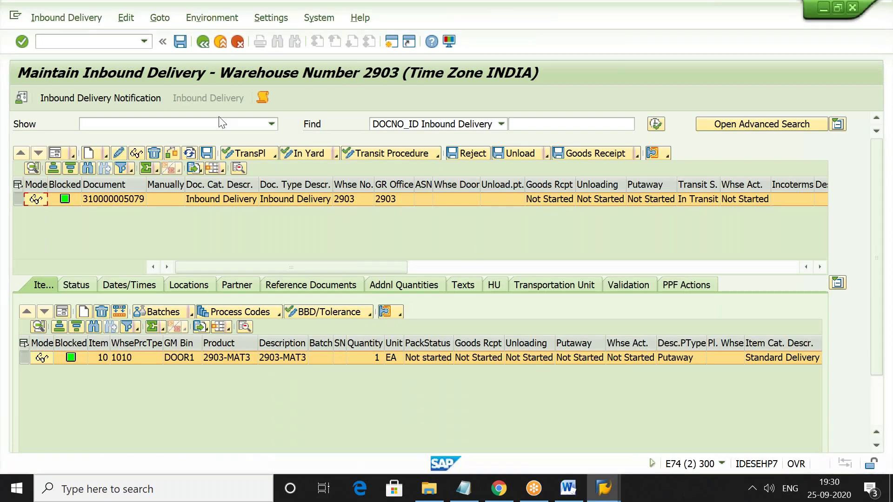
left_click(146, 100)
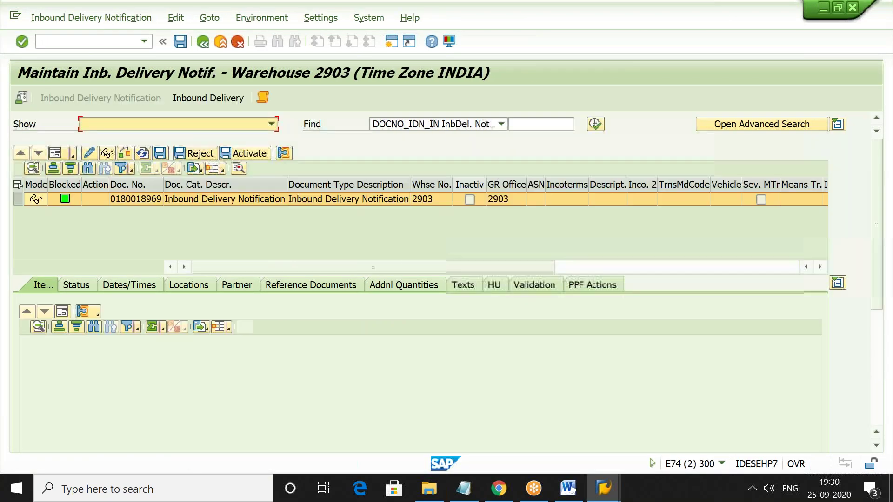
left_click(536, 125)
key("ctrl+v")
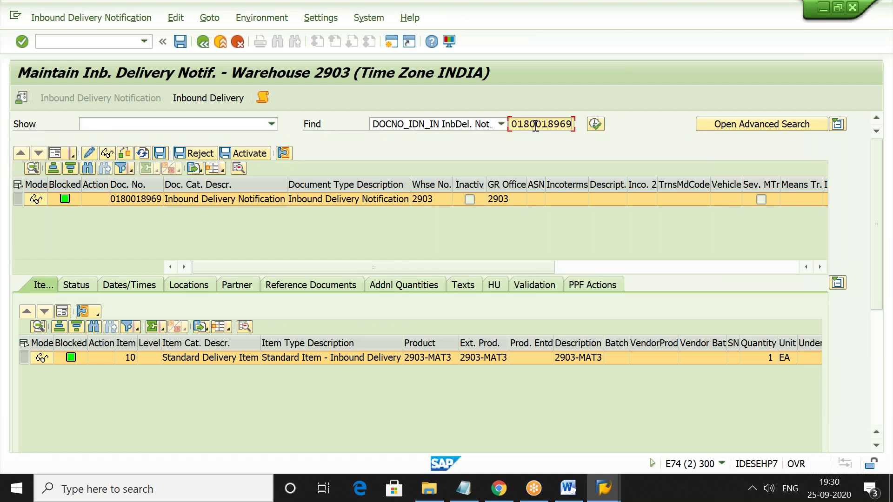
left_click(595, 124)
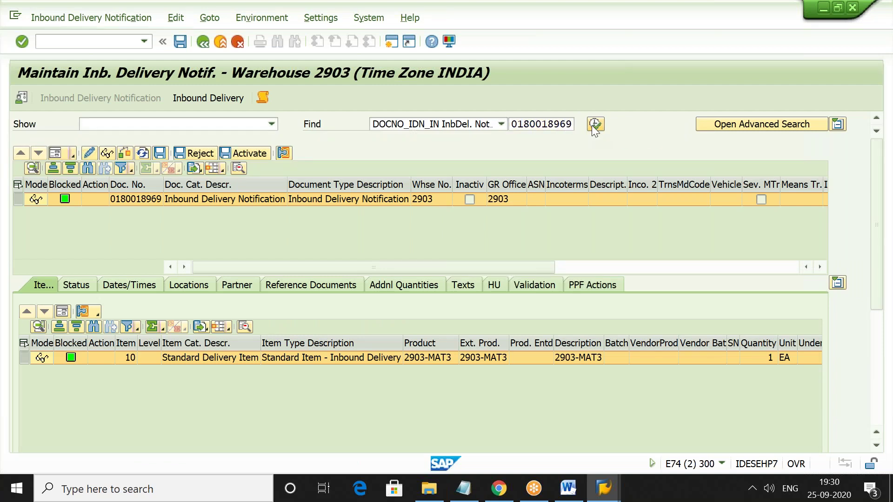
left_click(502, 125)
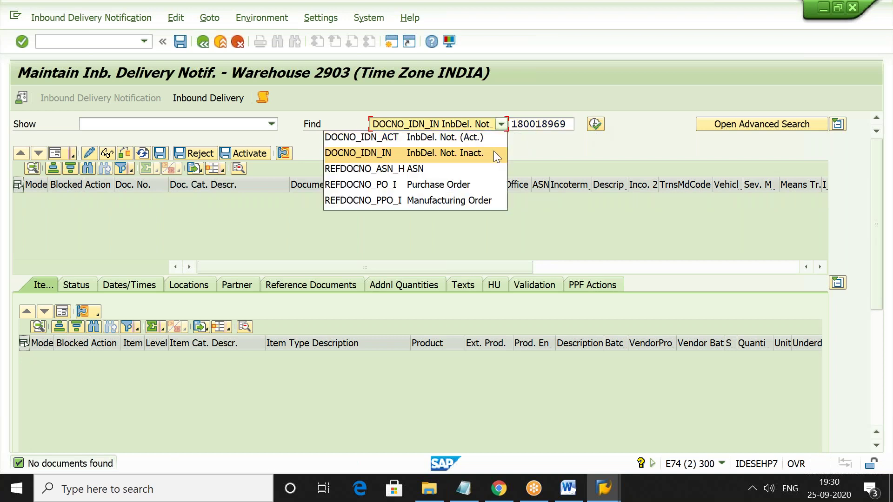
left_click(495, 155)
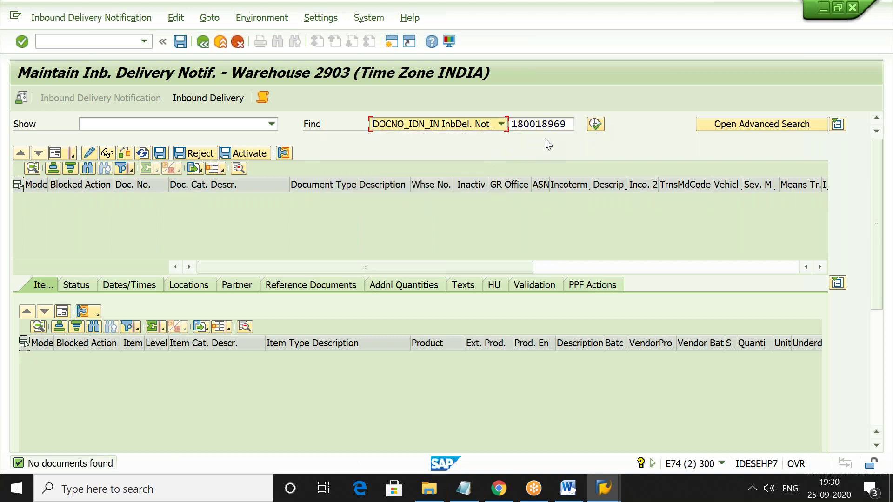
left_click(514, 124)
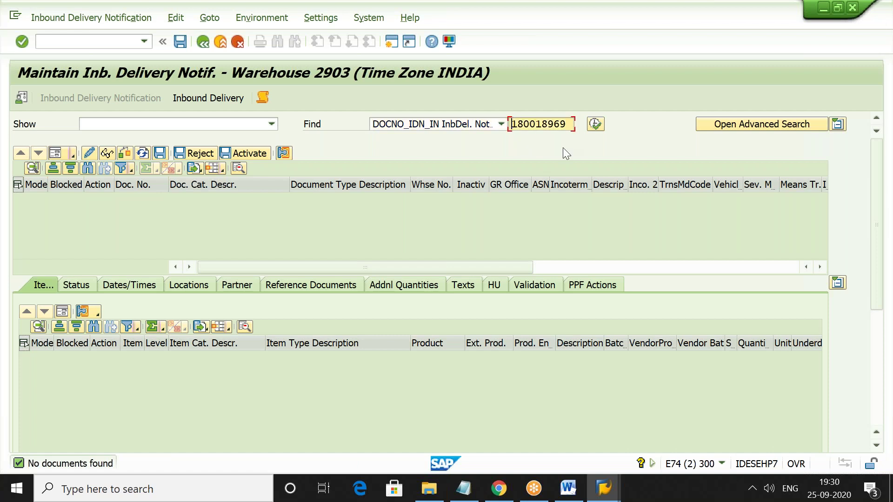
type("0")
left_click(596, 124)
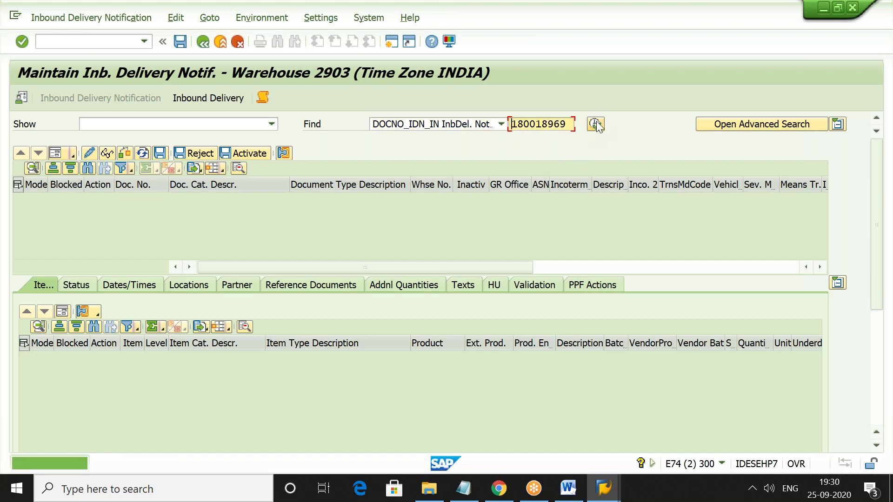
left_click(501, 124)
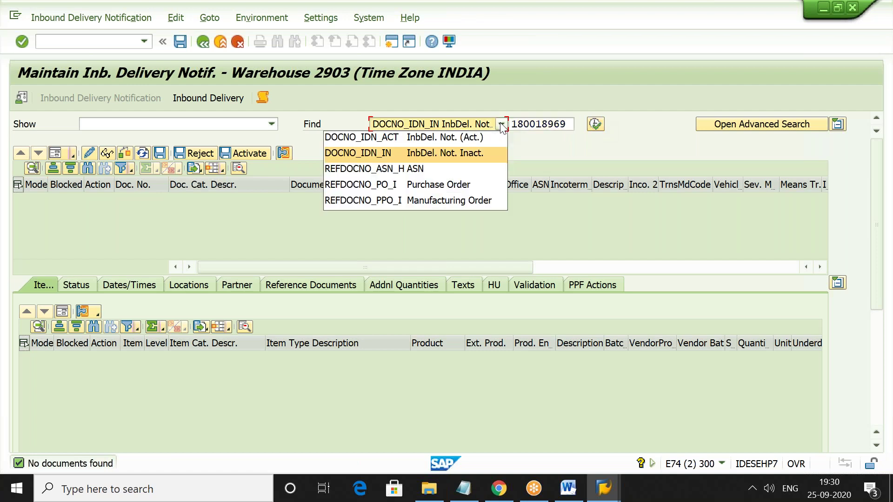
left_click(491, 137)
left_click(535, 123)
key("ctrl+v")
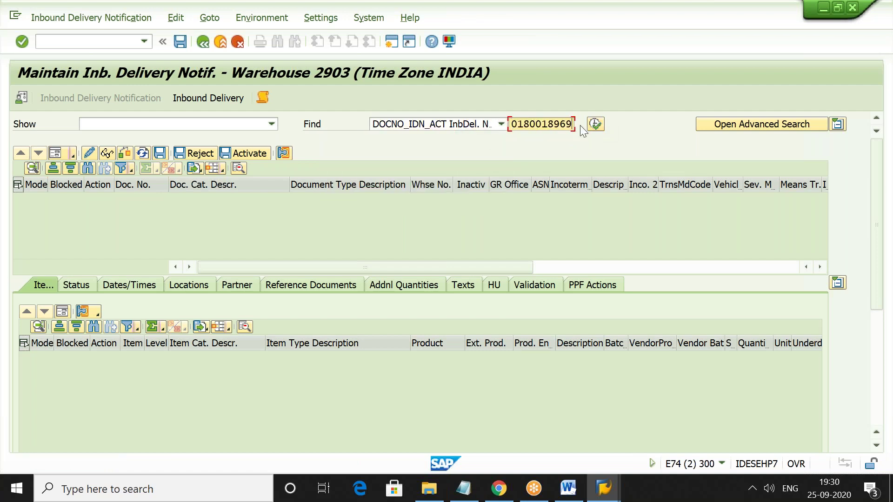
left_click(595, 124)
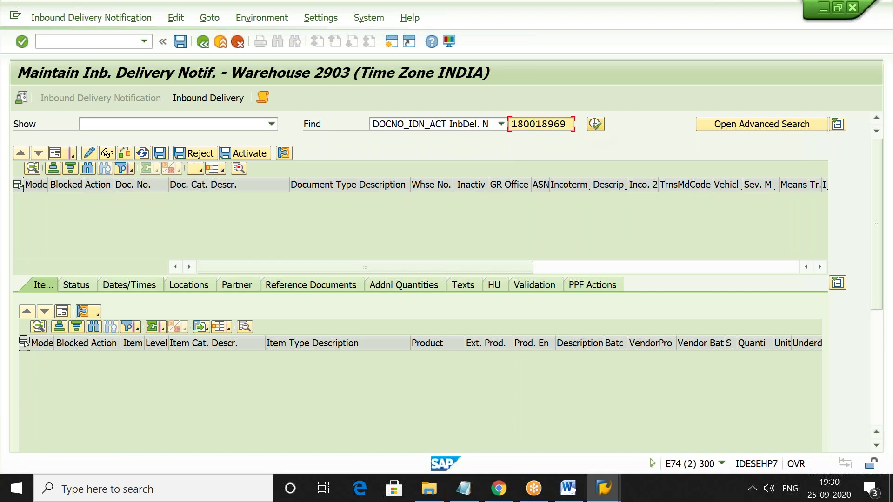
left_click(226, 97)
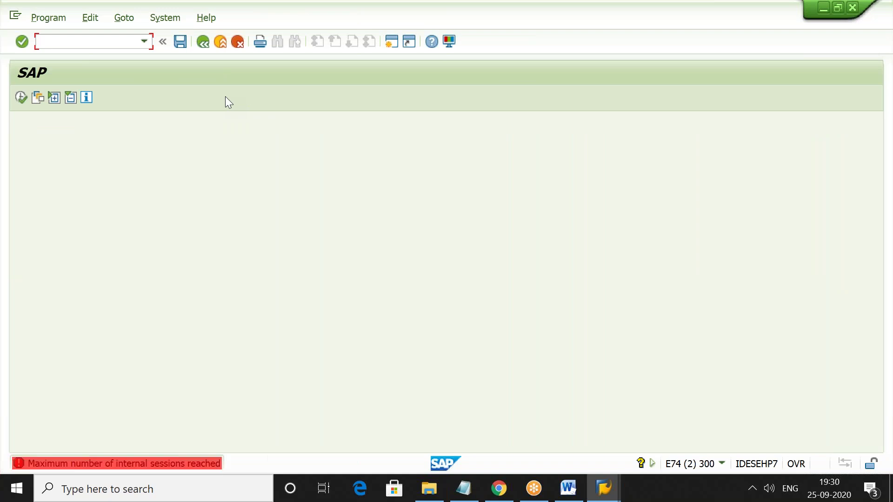
left_click(143, 43)
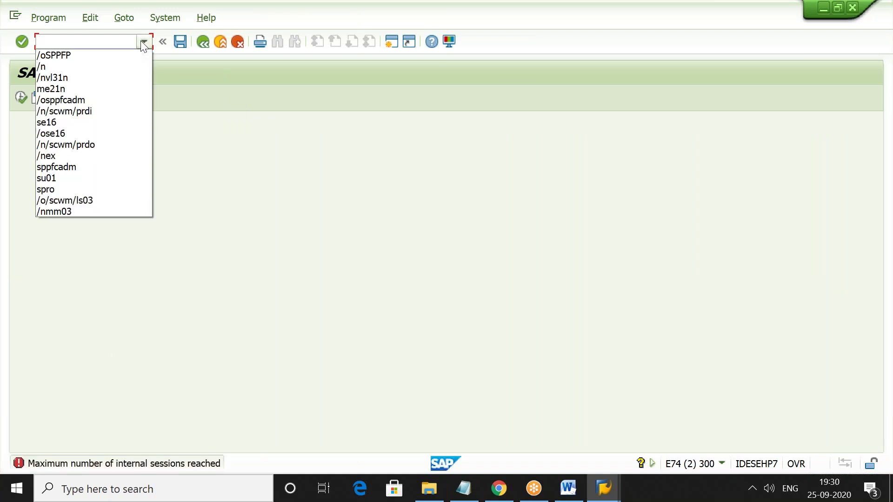
left_click(131, 112)
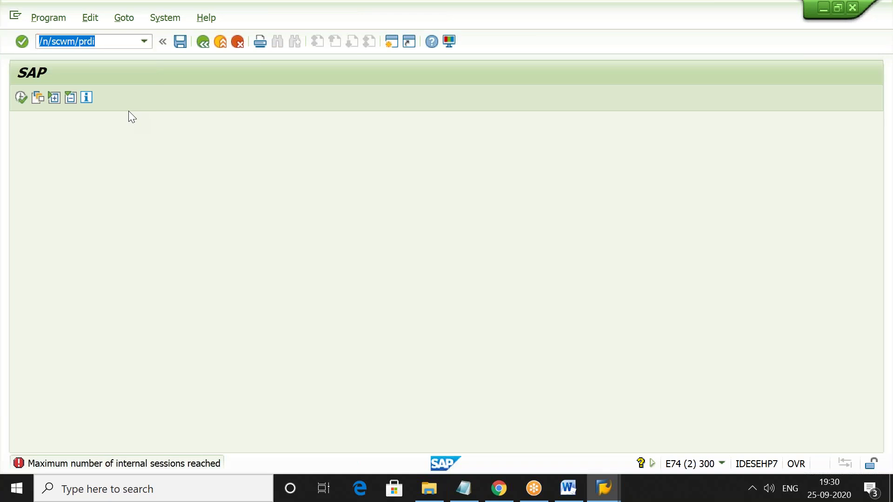
key("Return")
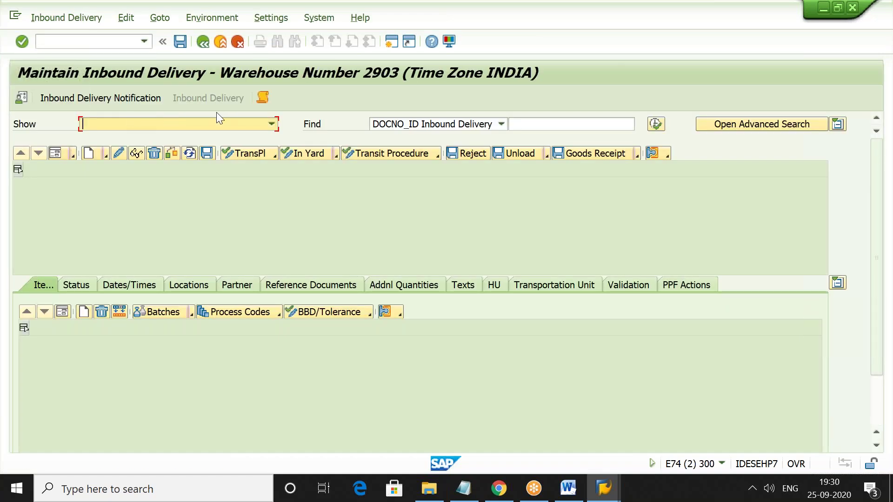
left_click(138, 97)
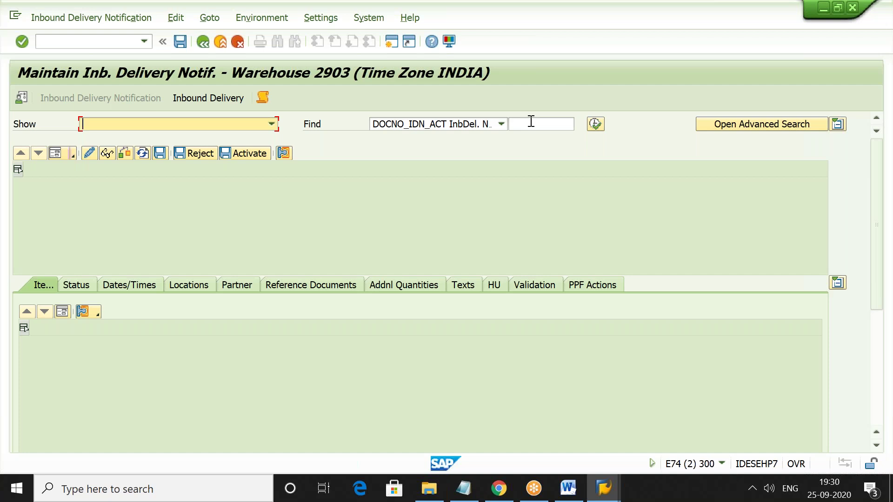
left_click(531, 123)
key("ctrl+v")
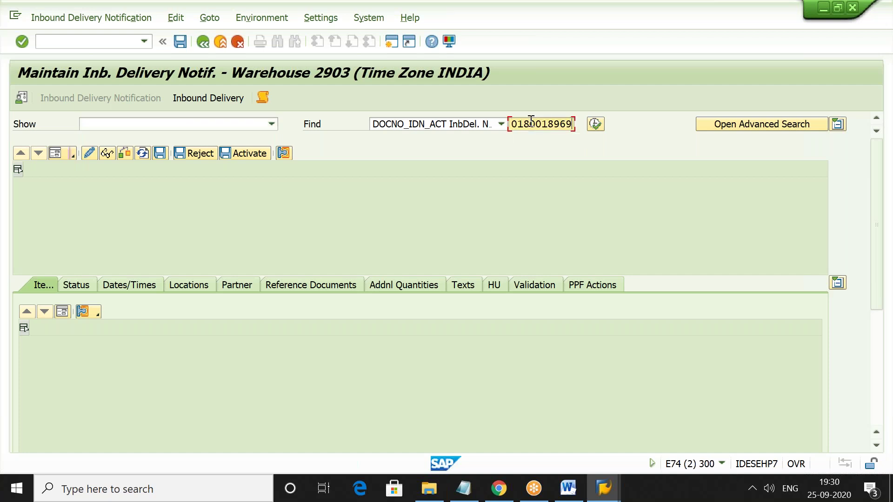
left_click(599, 126)
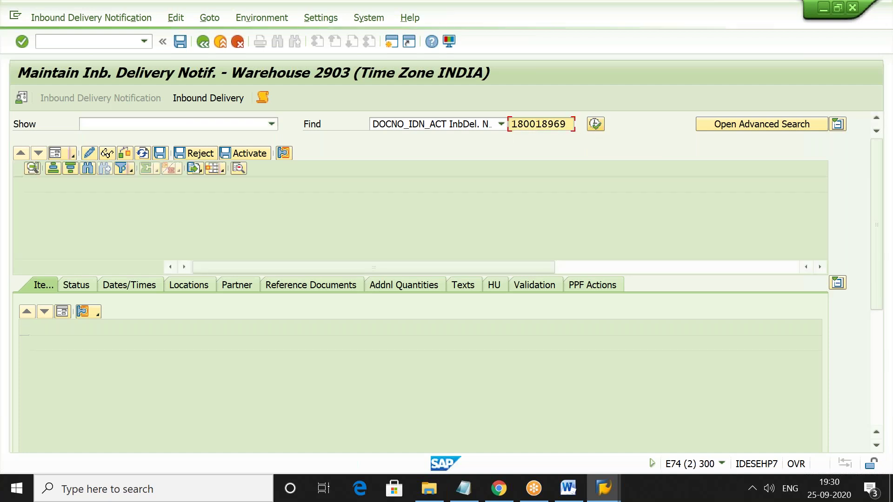
left_click(238, 101)
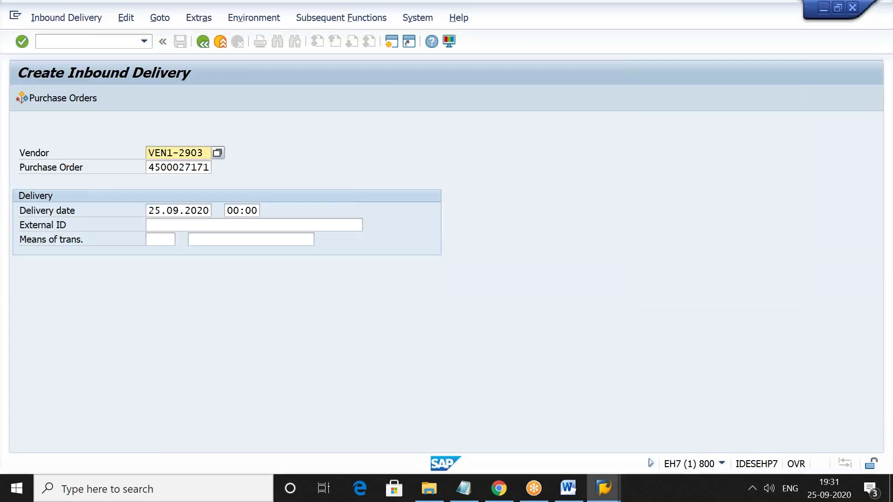
Step: Switch to the action definition session and set Processed At to 3 Immediate processing for /SCDL/IDR_TRANSFER
key("alt+Tab")
key("Tab")
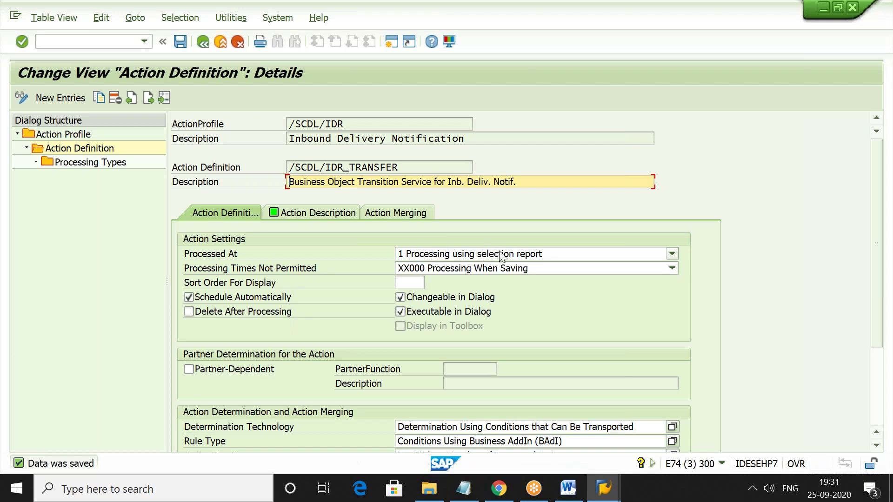
left_click(673, 254)
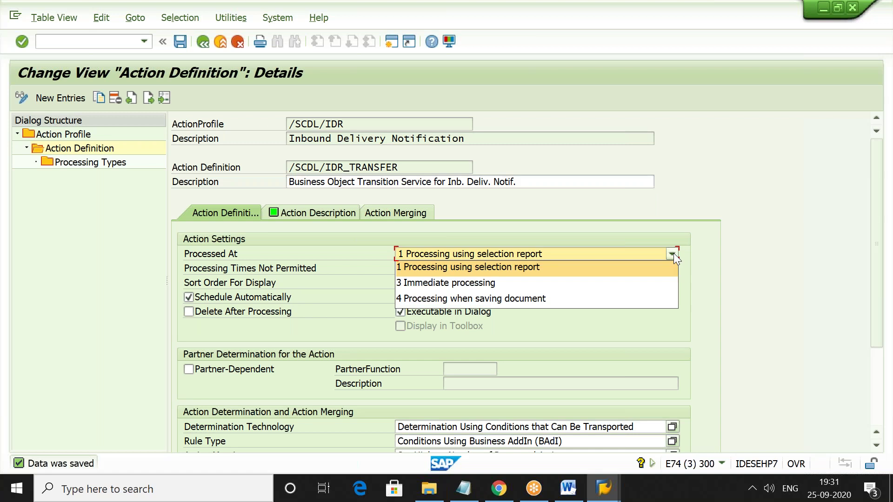
left_click(642, 285)
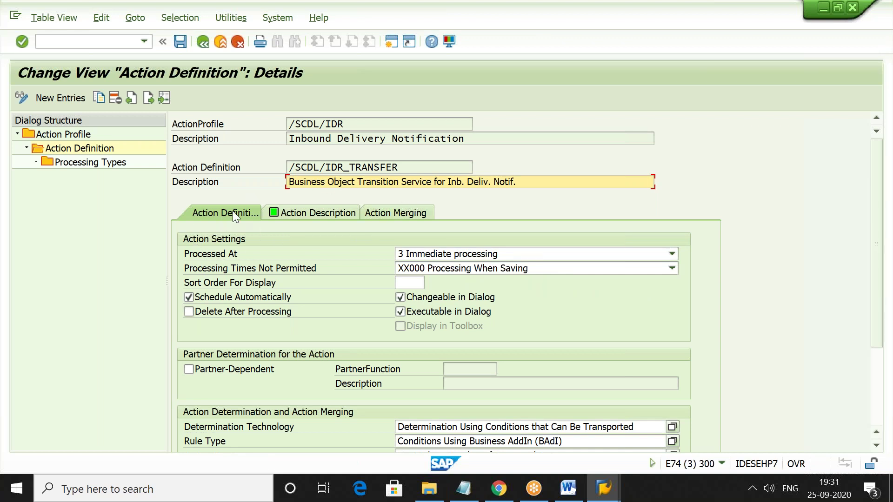
Step: Open the processing types of action definition /SCDL/IDR_TRANSFER to examine its method call
left_click(112, 162)
double_click(112, 162)
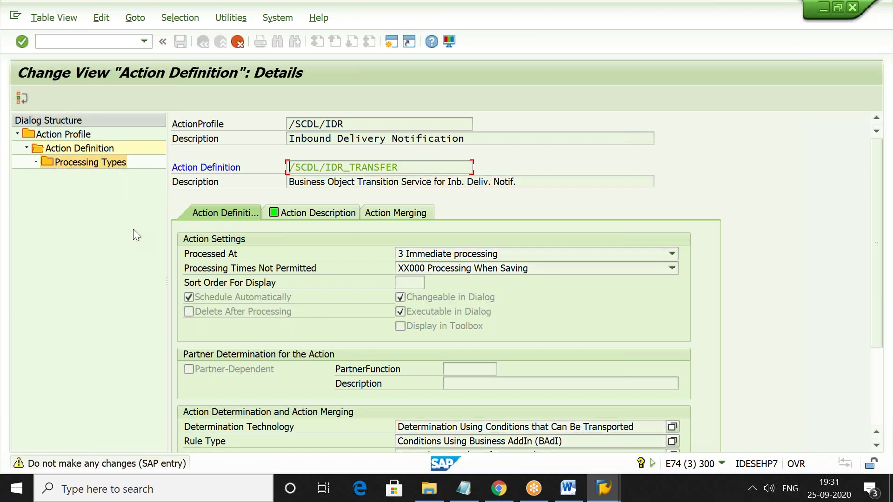
key("Return")
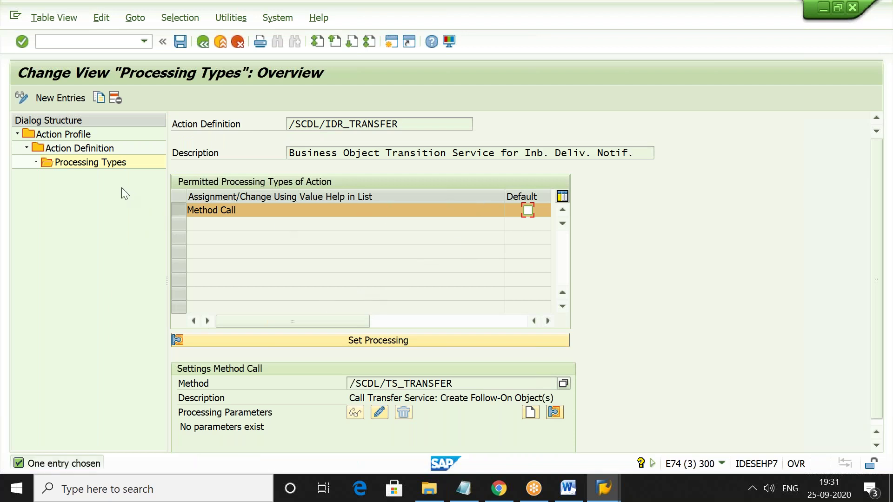
Step: Return through the action definitions to the action profile overview and exit maintenance without saving the changes
double_click(77, 149)
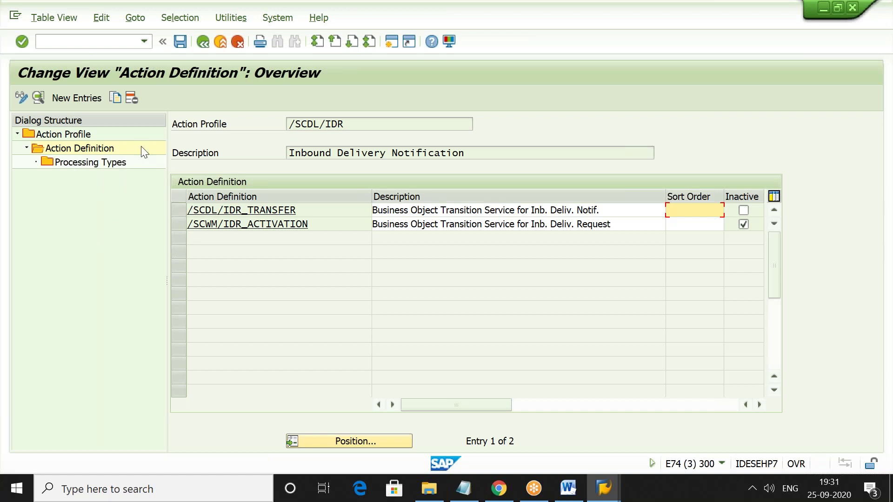
left_click(94, 135)
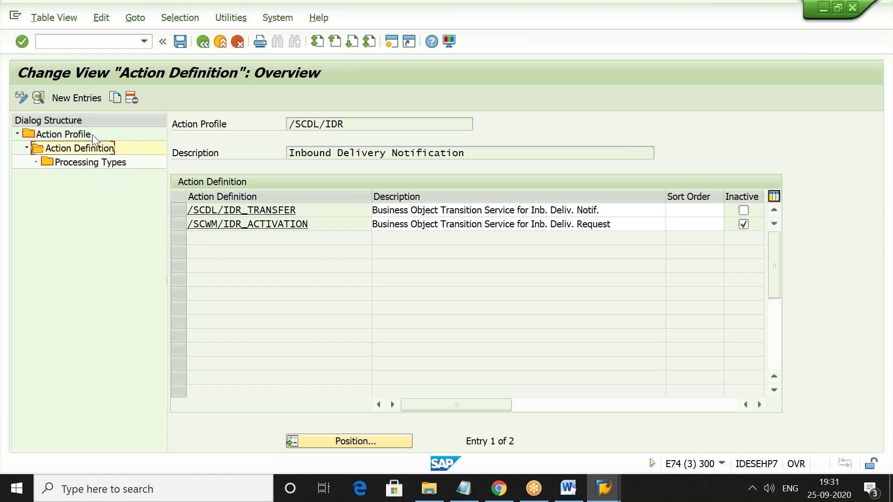
double_click(93, 135)
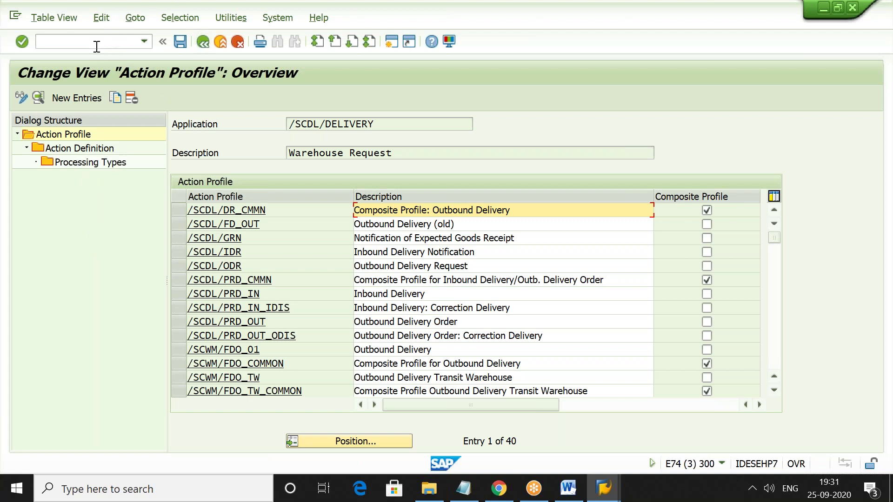
left_click(206, 47)
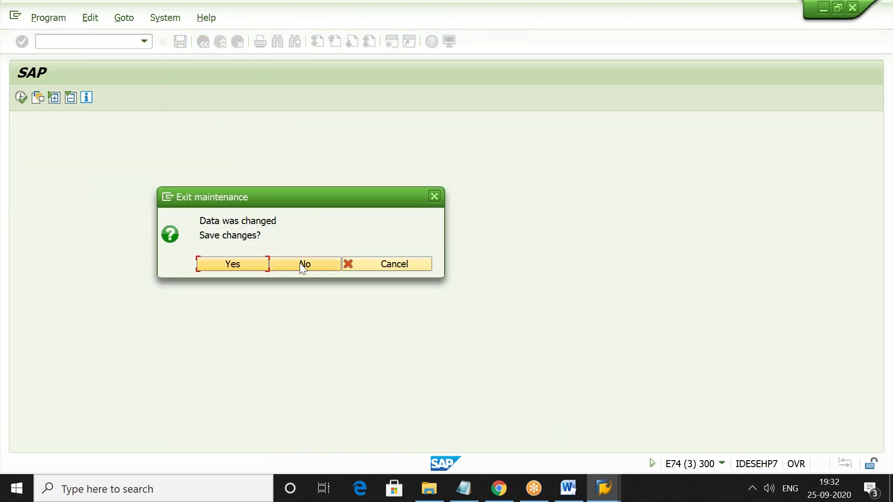
left_click(300, 264)
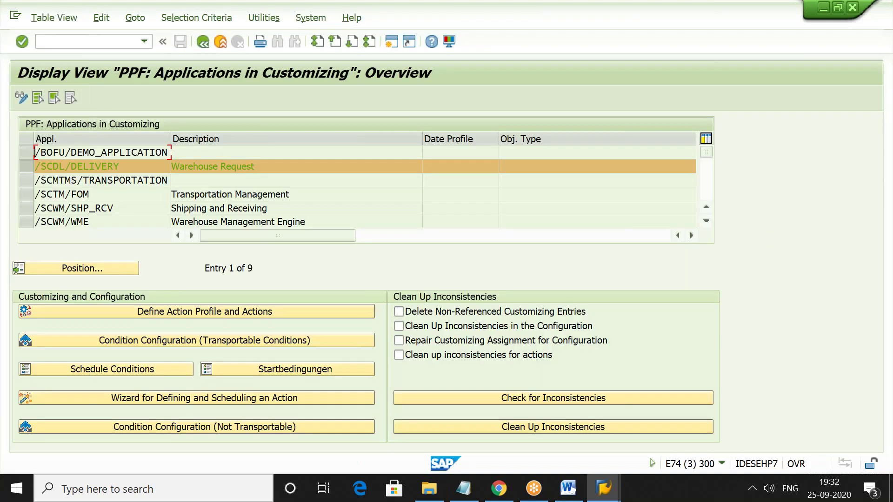
Step: Display the action definitions of profile /SCDL/IDR under /SCDL/DELIVERY, and go back out to the SAP Easy Access screen
left_click(238, 312)
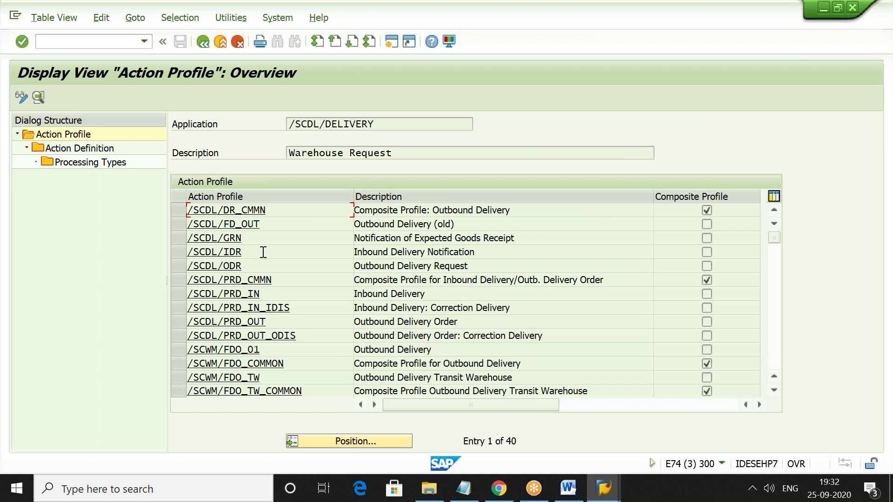
double_click(264, 252)
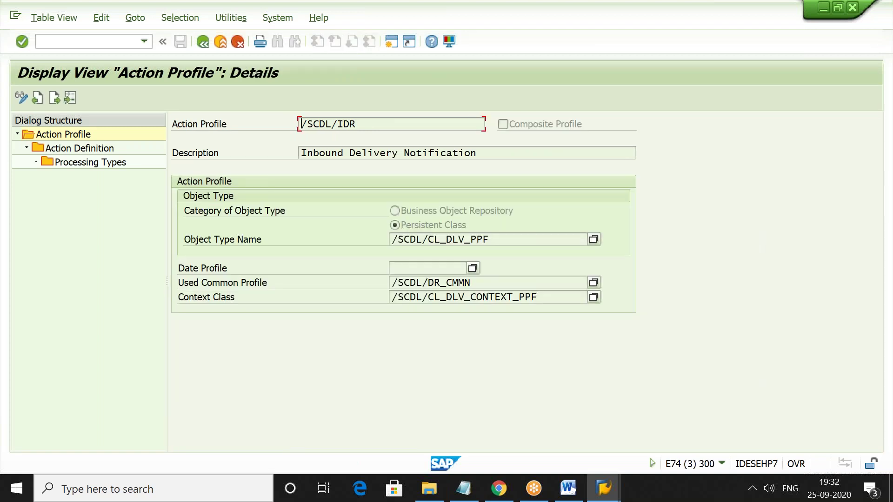
left_click(75, 149)
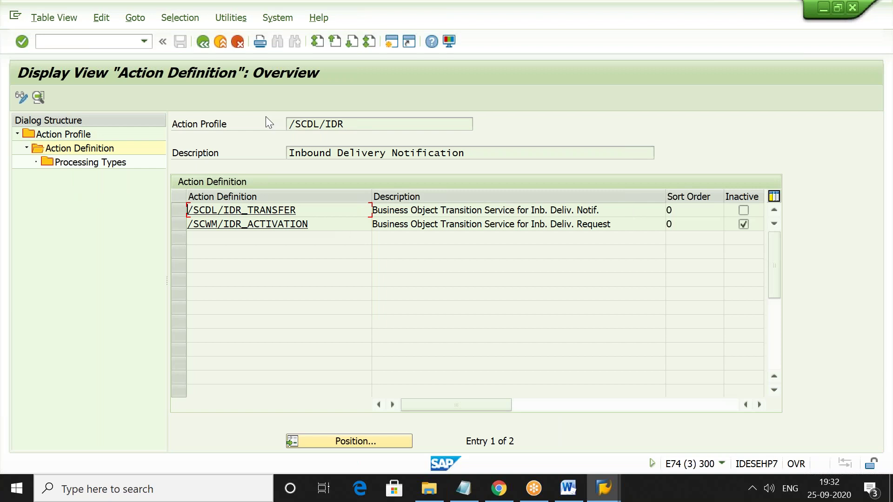
left_click(203, 42)
left_click(203, 41)
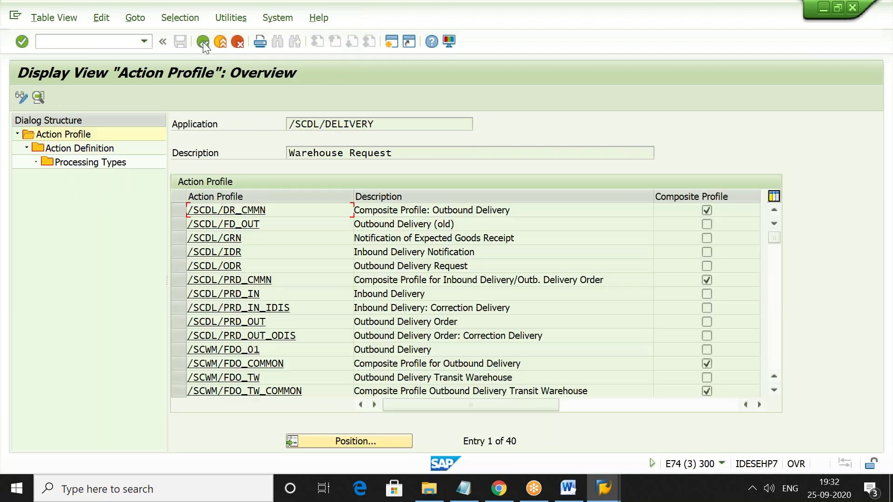
left_click(203, 42)
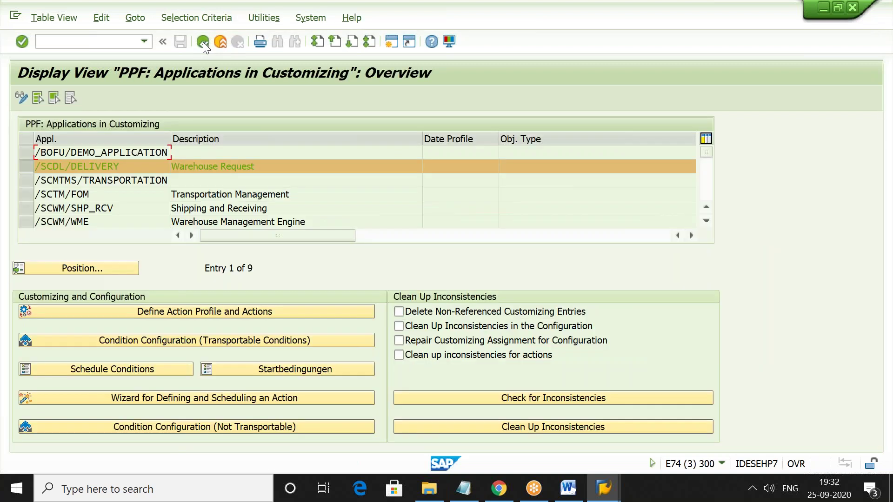
left_click(203, 42)
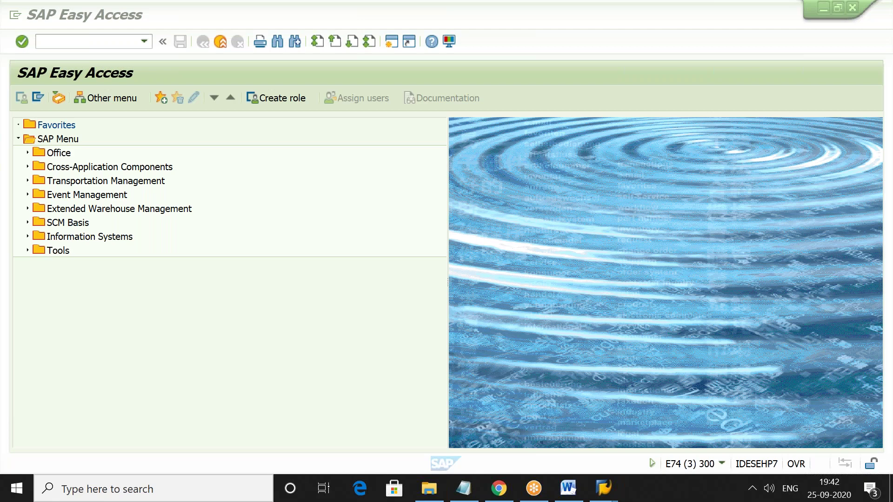
Step: Switch to the desktop and open the EWM Course Content workbook in Excel, enlarged to full screen
key("super+d")
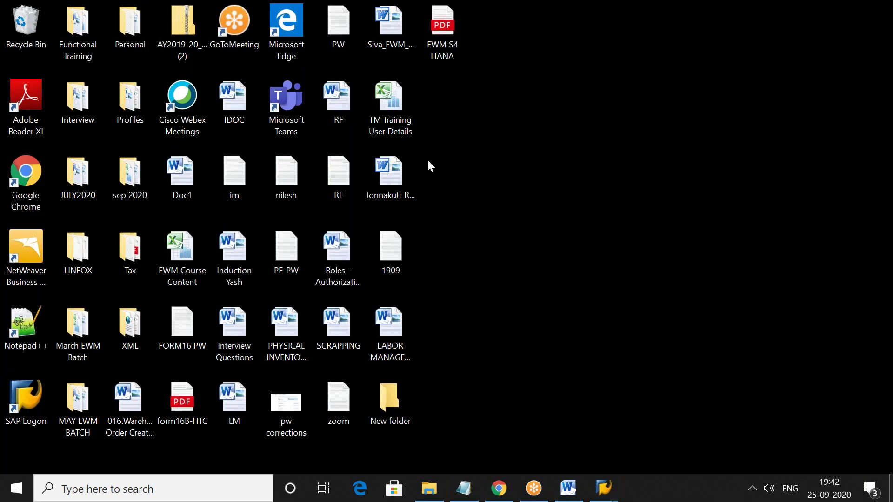
left_click(393, 102)
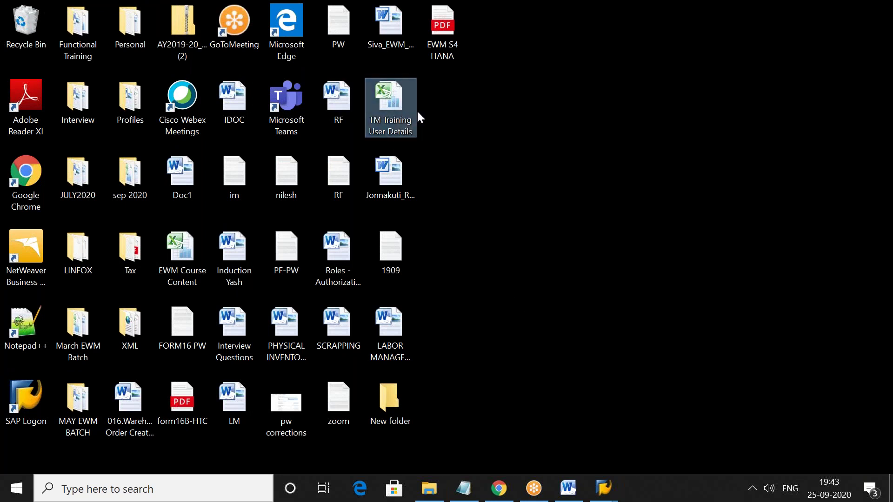
left_click(456, 158)
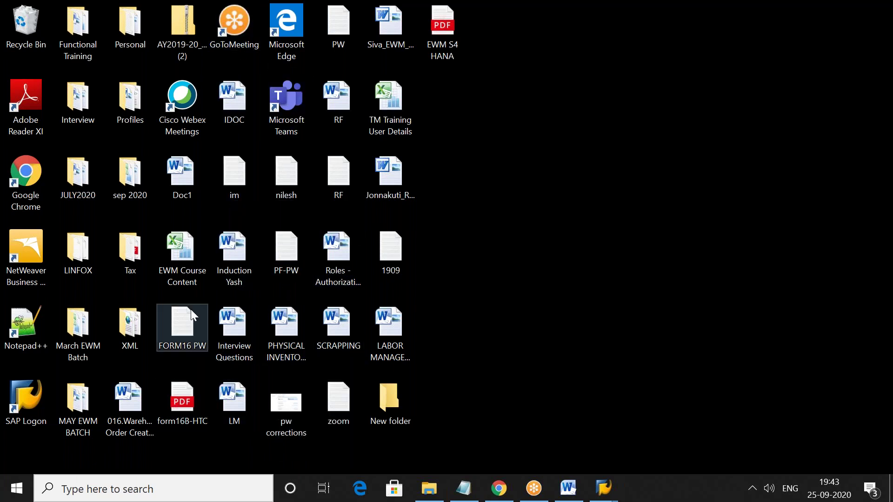
double_click(188, 258)
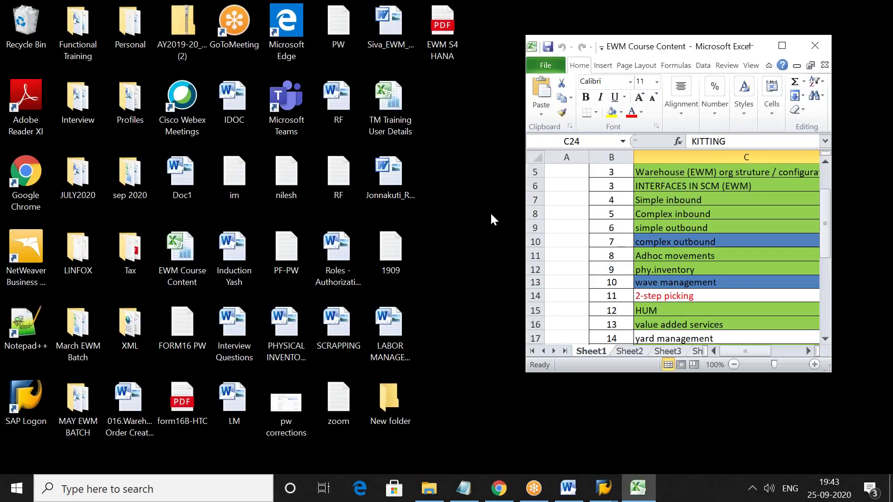
left_click(781, 46)
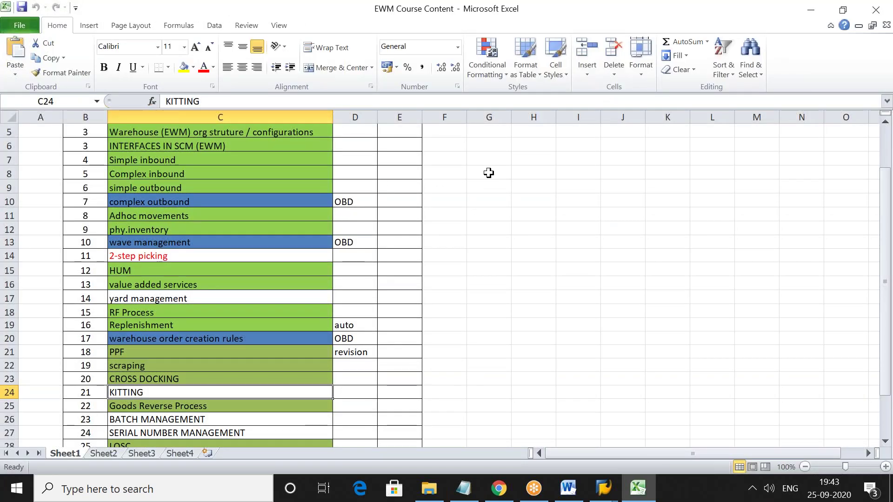
Step: Review the course topics on Sheet1 one by one, starting from ERP ORG STRUCTURE / CONFIGS
left_click(279, 134)
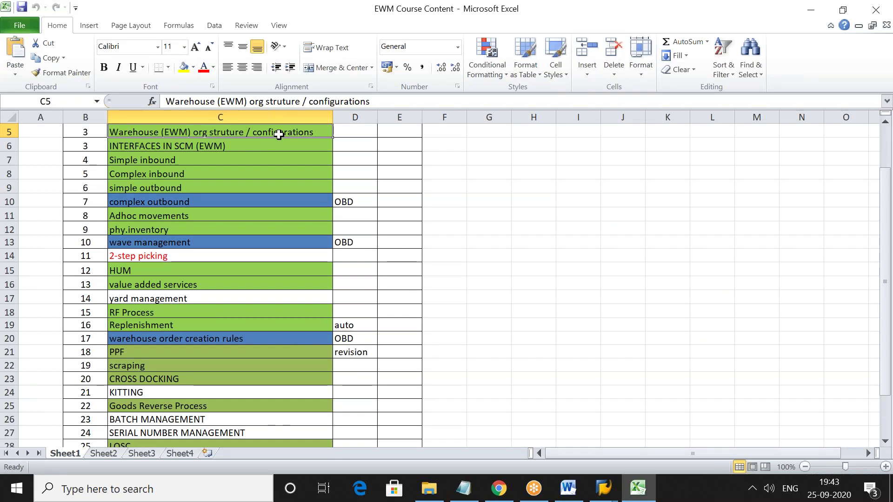
key("Up")
key("Up")
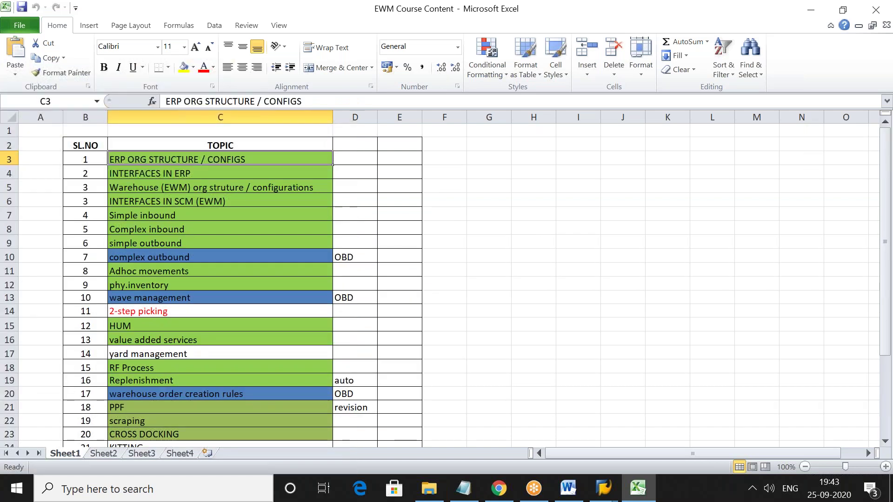
key("Down")
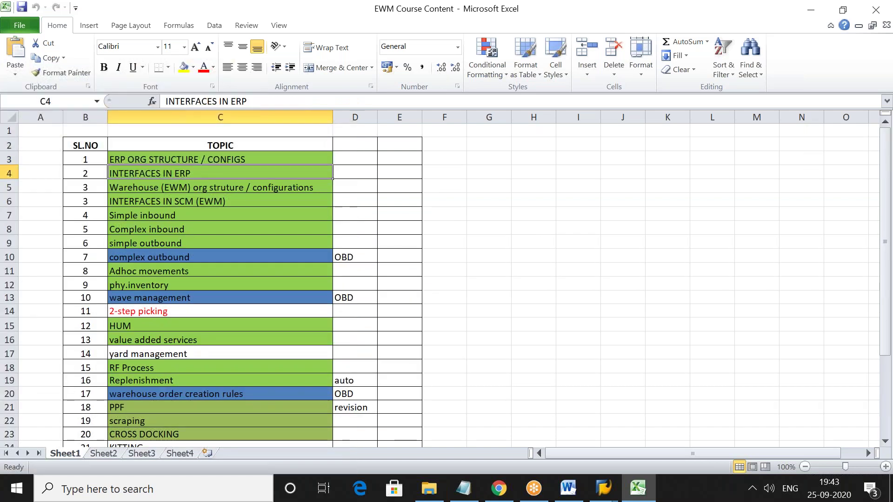
key("Down")
key("Down")
key("Down")
key("Down")
key("Down")
key("Down")
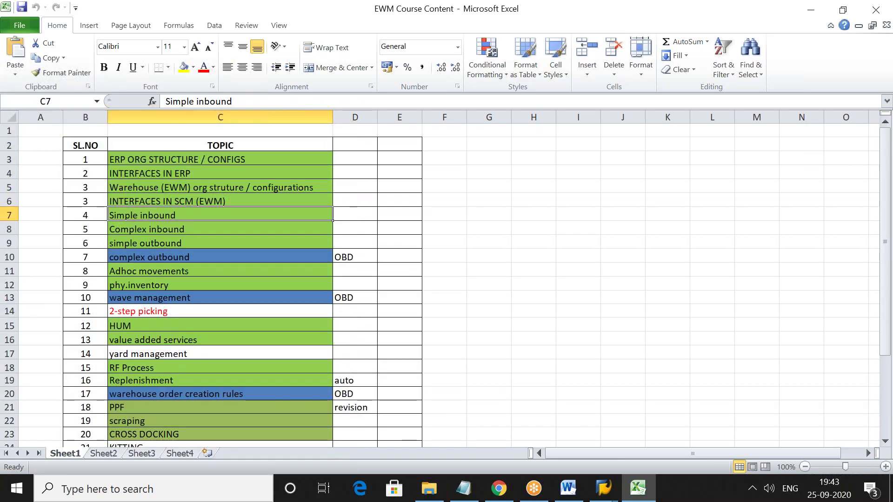
Step: Review the course topics in the list from Simple inbound down to warehouse order creation rules
key("Down")
key("Down")
key("Down")
key("Down")
key("Down")
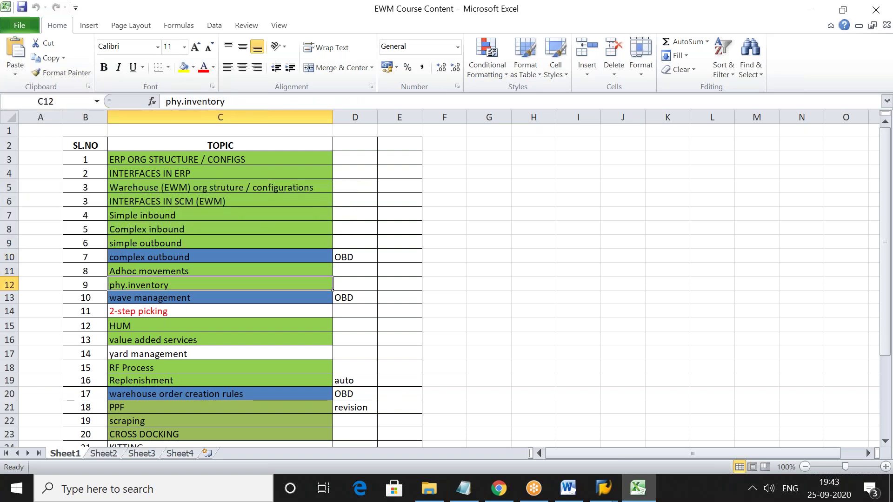
key("Down")
key("Down")
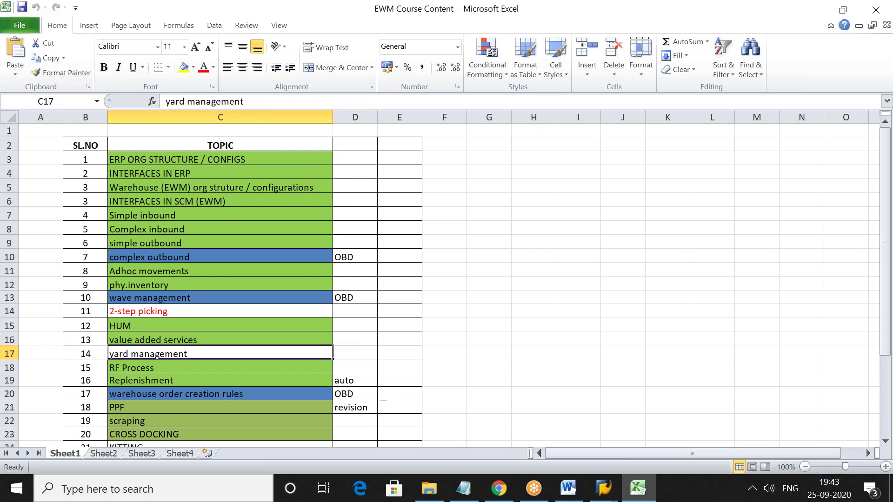
key("Up")
key("Up")
key("Up")
key("Up")
key("Up")
key("Up")
key("Up")
key("Up")
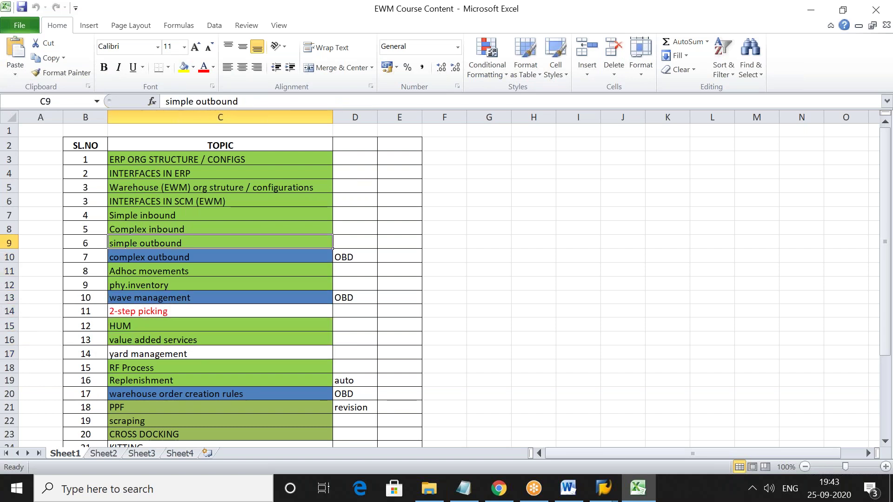
key("Down")
key("Down")
key("Down")
key("Down")
key("Down")
key("Down")
key("Down")
key("Down")
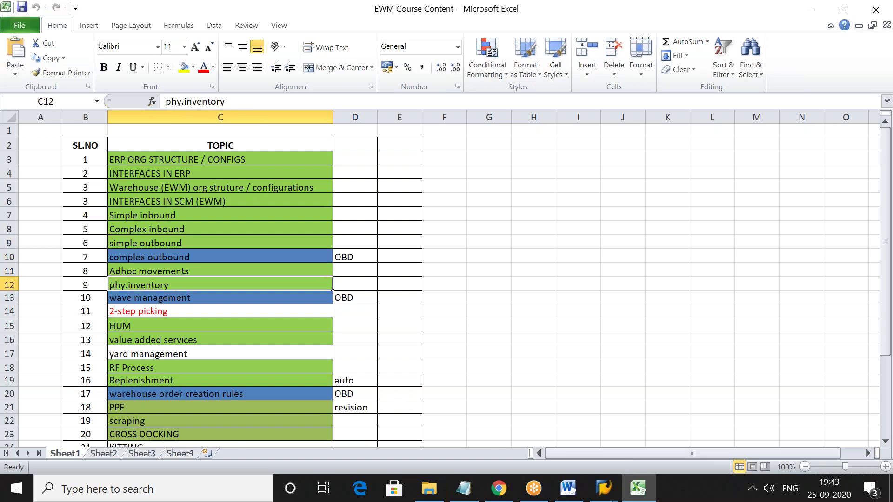
key("Down")
key("Down")
key("Down")
key("Down")
key("Down")
key("Down")
key("Down")
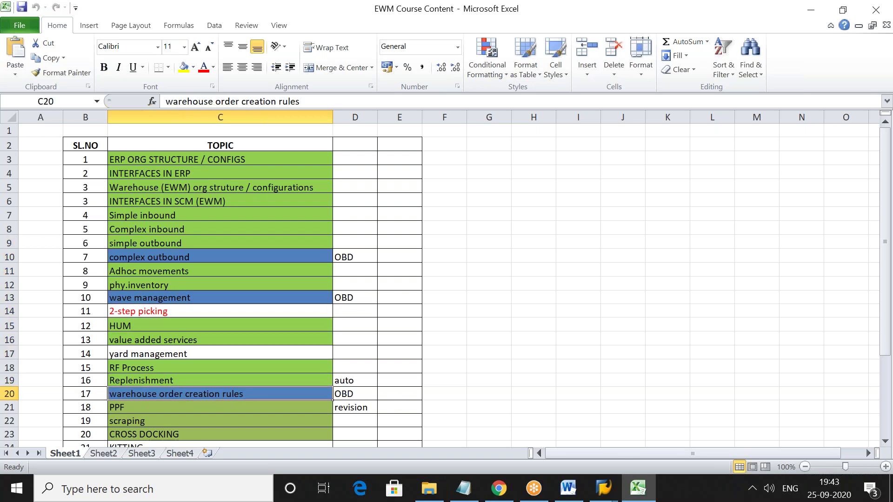
Step: Fill the BATCH MANAGEMENT topic cell C26 with yellow
key("Down")
key("Down")
key("Down")
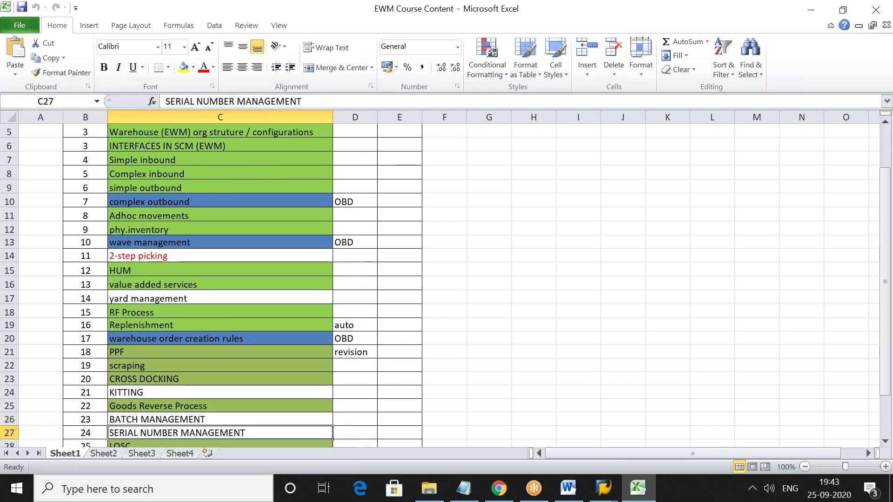
key("Up")
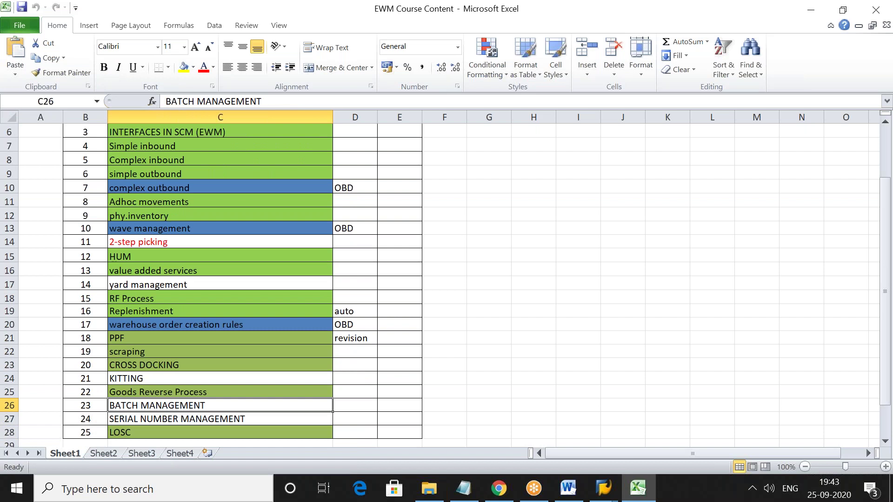
left_click(186, 70)
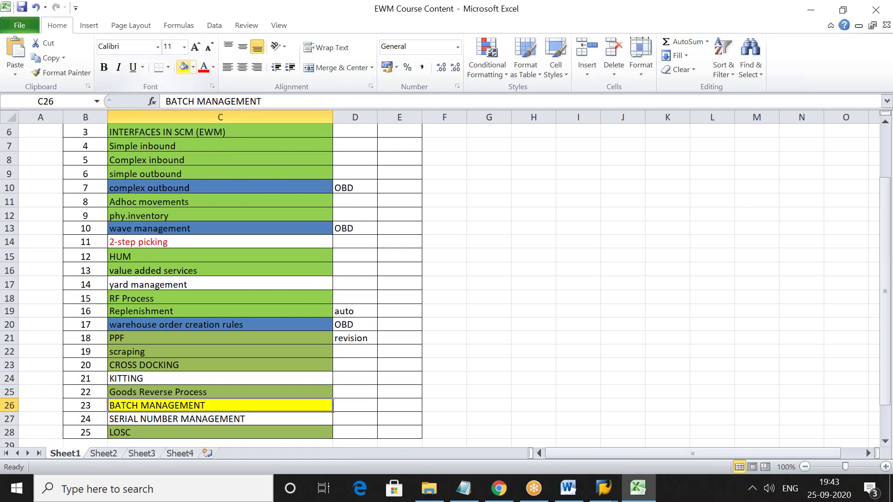
Step: Review the remaining course topics, including yard management, KITTING, SERIAL NUMBER MANAGEMENT and LOSC
key("Down")
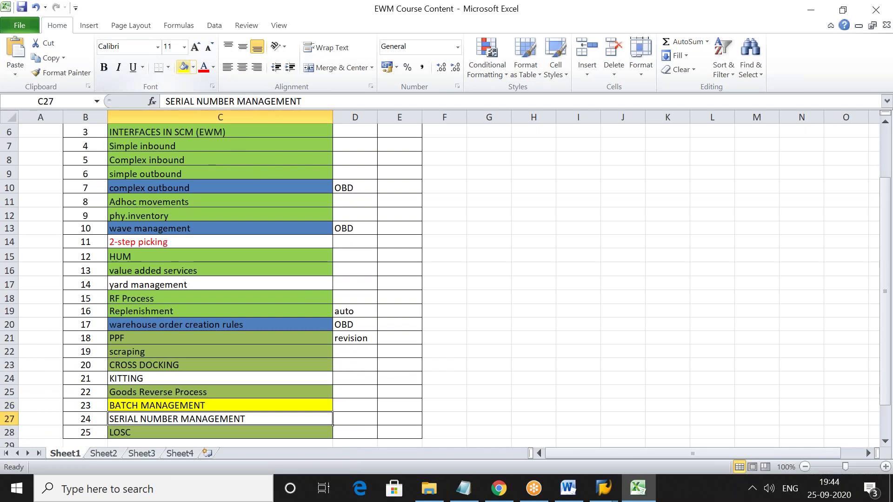
left_click(241, 281)
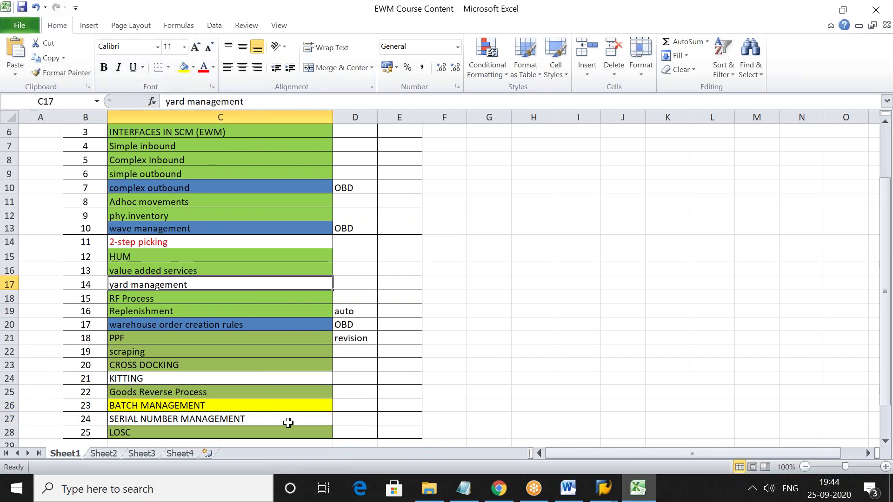
left_click(289, 422)
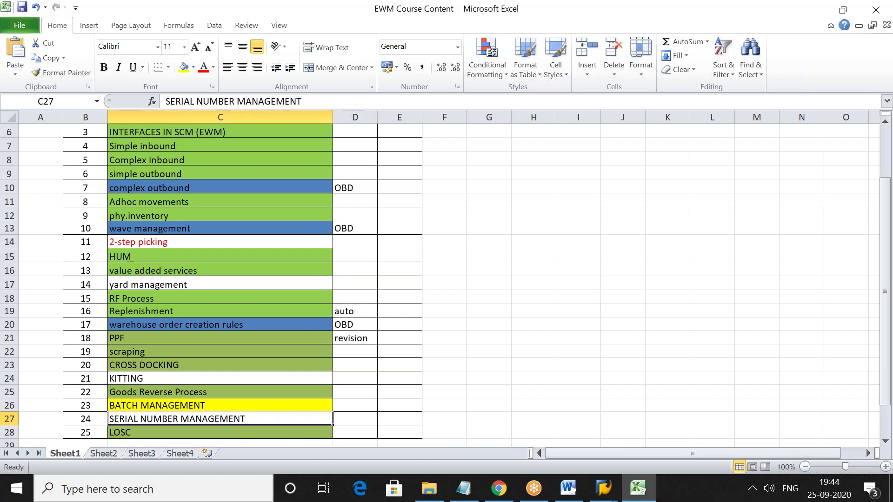
left_click(220, 405)
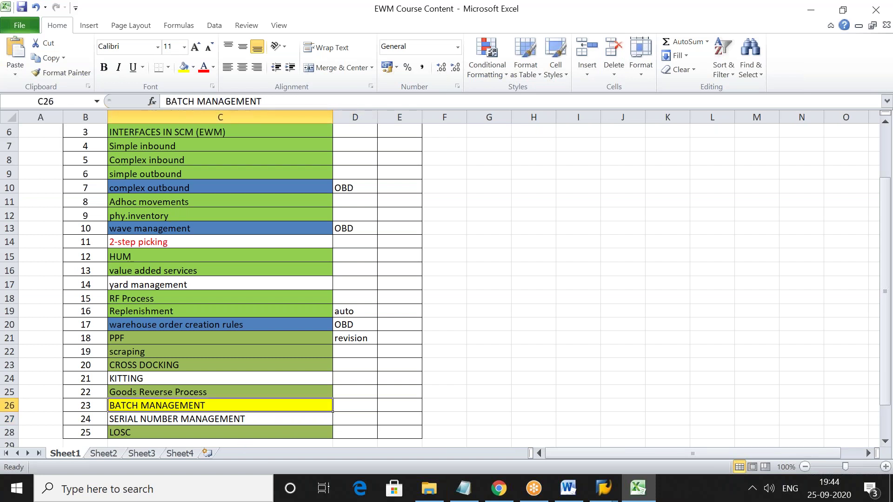
key("Down")
key("Down")
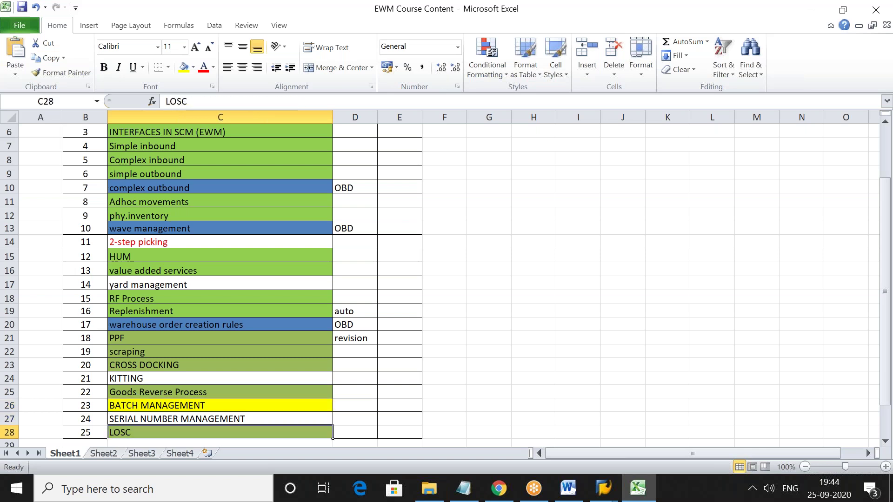
key("Down")
key("Up")
key("Up")
key("Up")
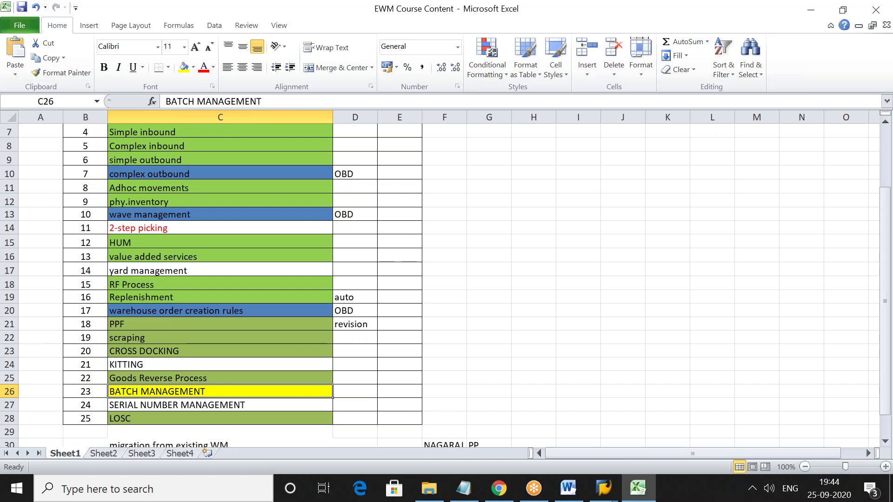
key("Up")
key("Up")
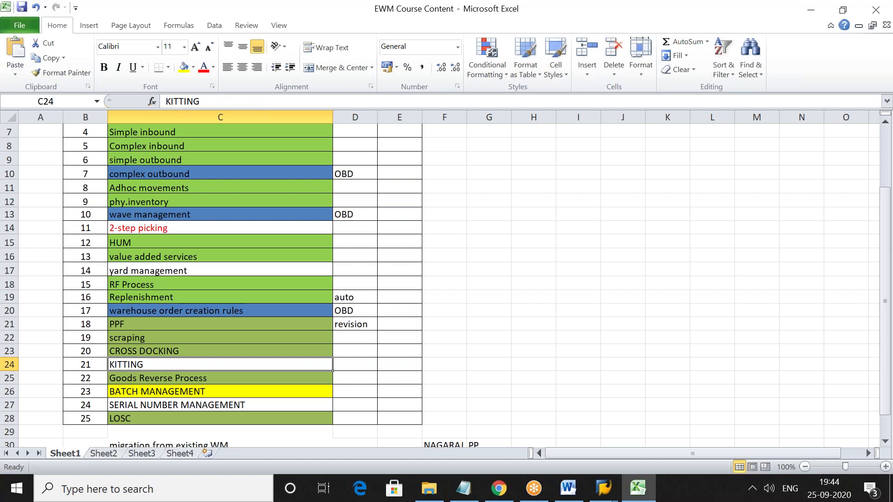
key("Down")
key("Down")
key("Down")
key("Down")
key("Up")
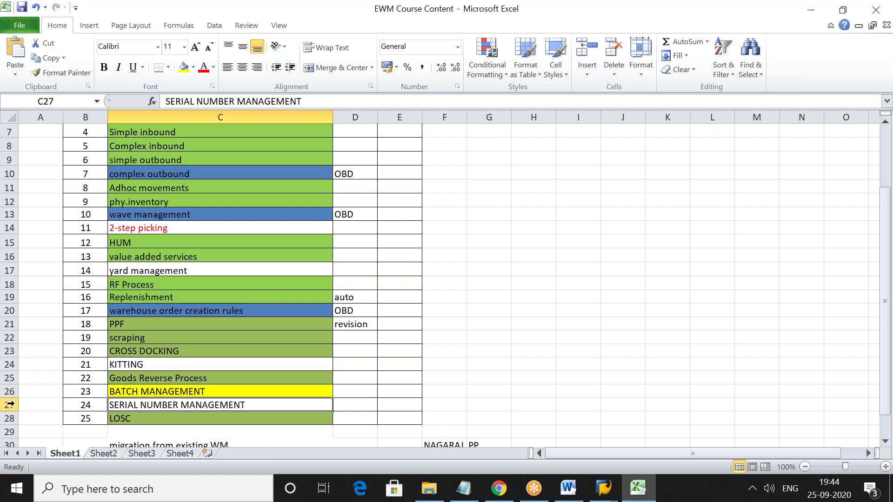
Step: Examine the BATCH MANAGEMENT and SERIAL NUMBER MANAGEMENT rows in the topic list
left_click(10, 404)
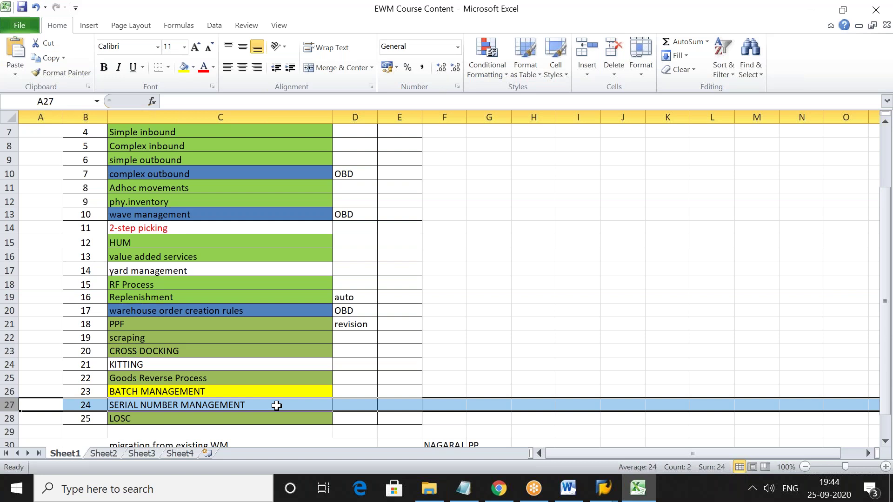
key("Up")
key("Right")
key("Right")
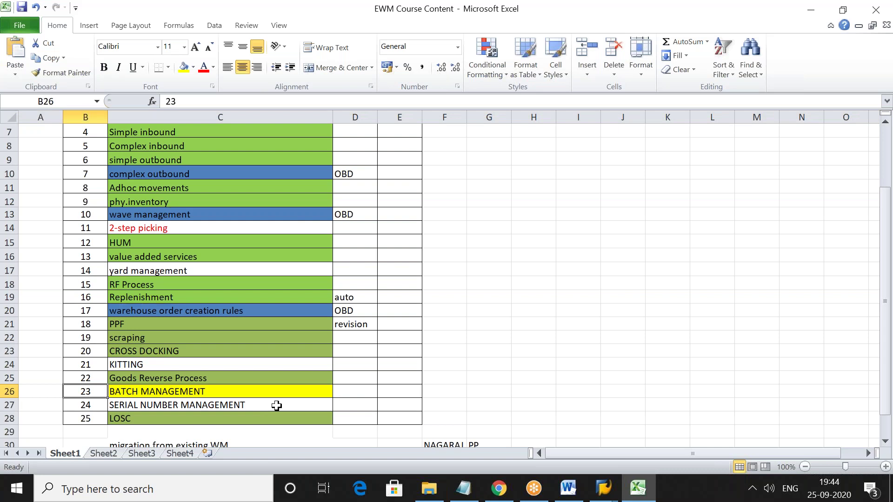
key("Down")
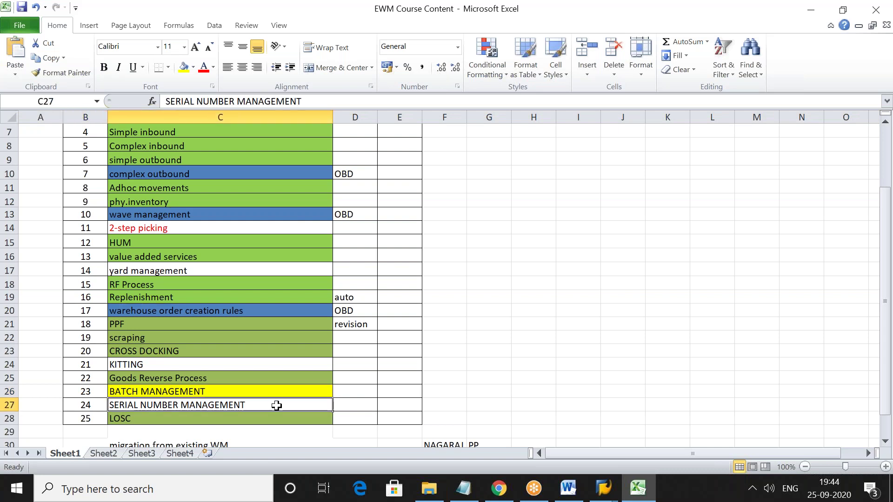
key("Up")
key("Up")
key("Up")
key("Down")
key("Down")
key("Down")
key("Down")
key("Up")
key("Up")
key("Down")
key("Up")
key("Down")
key("Up")
key("Down")
key("Up")
key("Down")
key("Up")
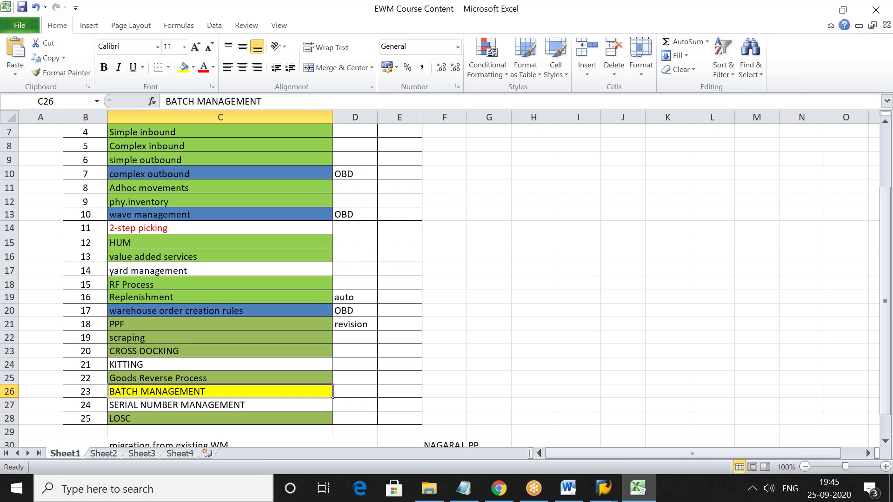
key("Down")
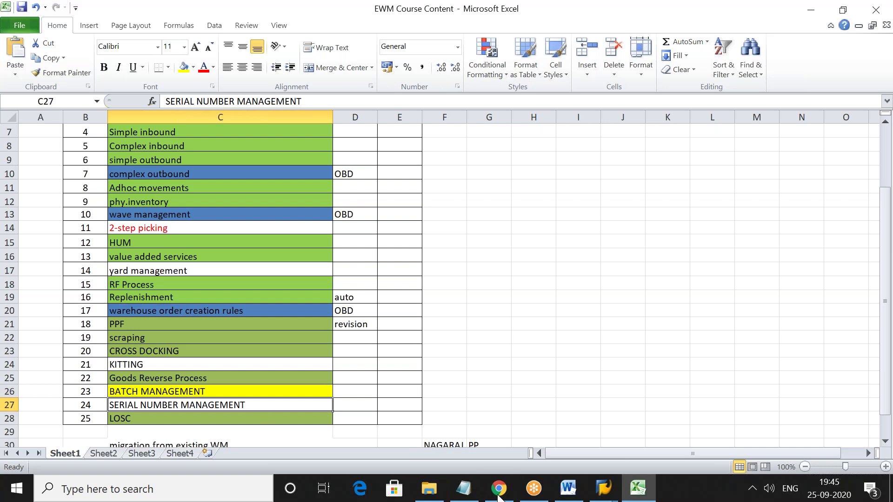
Step: Switch to the SAP session showing Maintain Inbound Delivery and end its transaction with /n
mouse_move(604, 494)
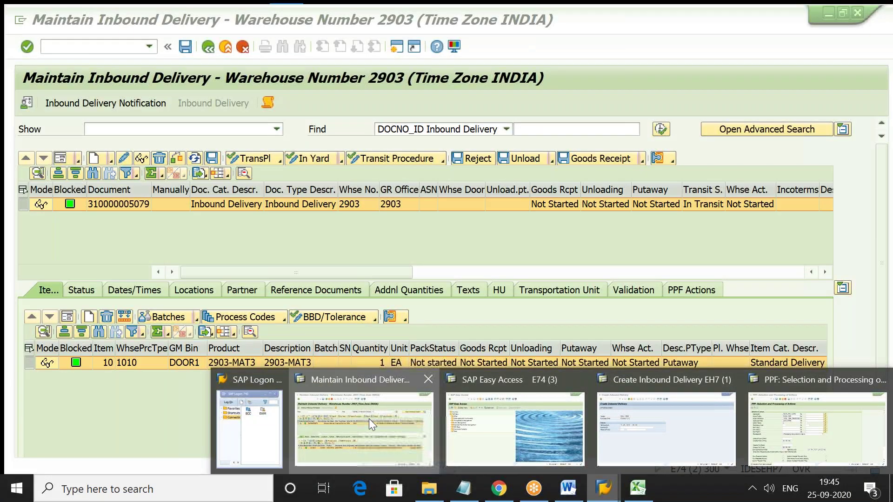
left_click(369, 418)
left_click(119, 44)
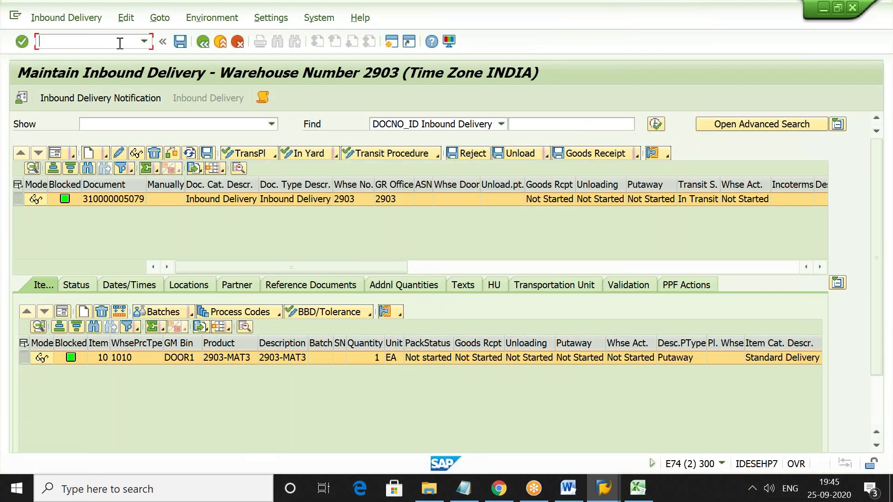
type("/n")
key("Return")
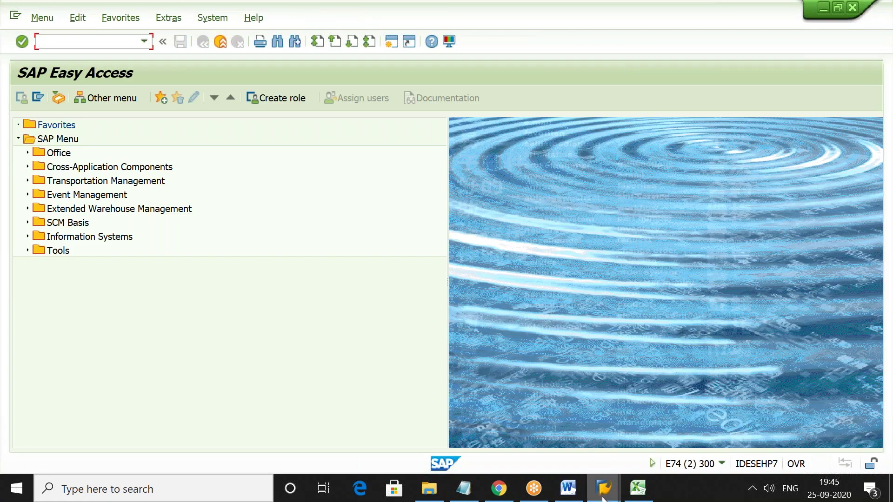
Step: Switch to the SAP session showing Create Inbound Delivery and start transaction MM02 there with /nmm02
mouse_move(604, 499)
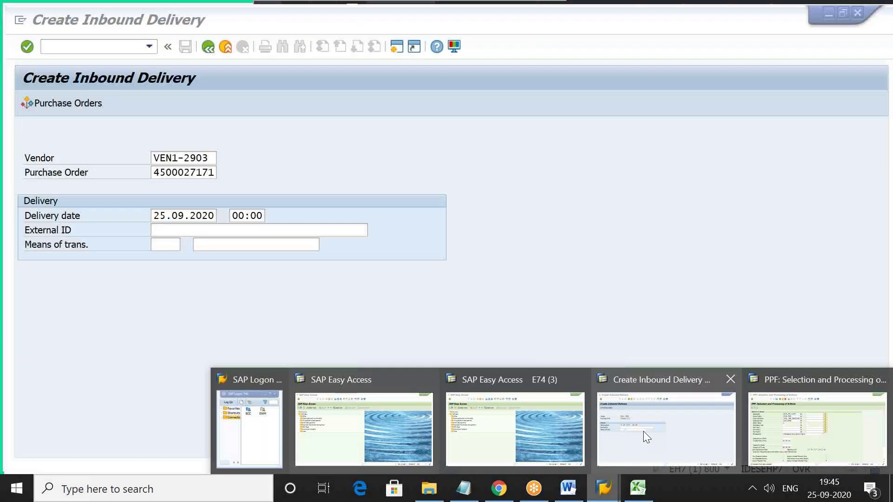
left_click(643, 431)
left_click(107, 42)
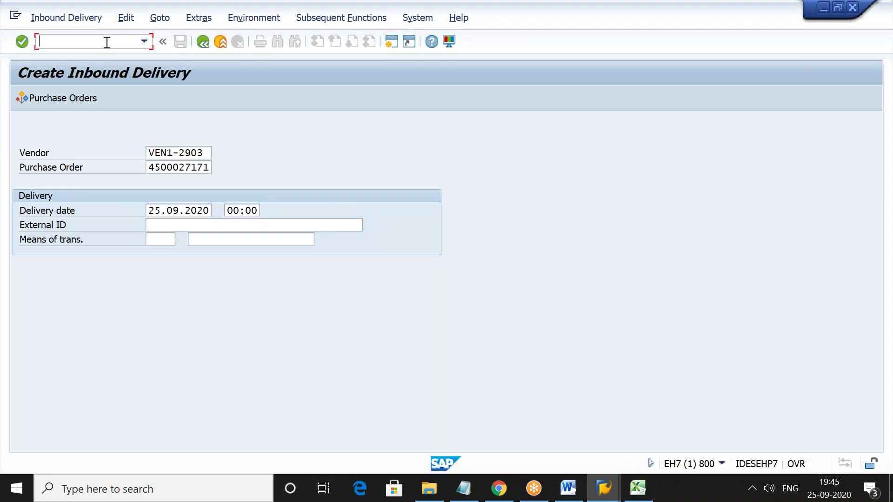
type("/nmm02")
key("Return")
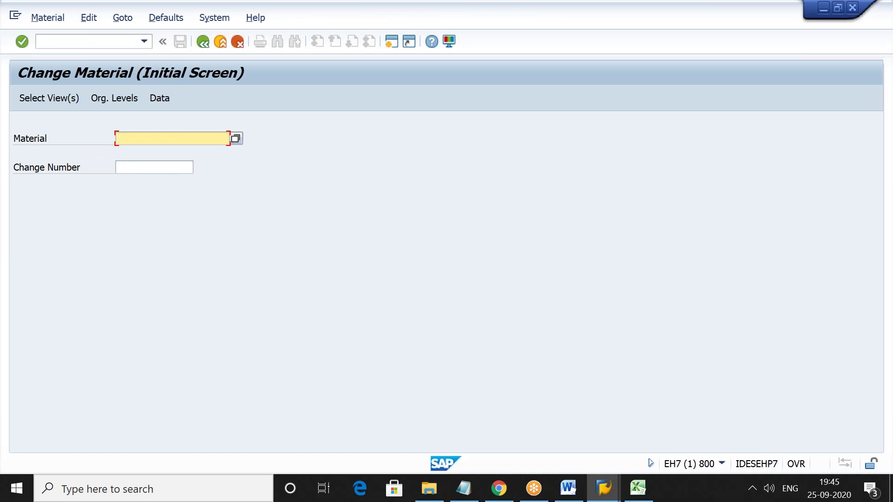
Step: Open material 2903-MAT4 for changing
key("Down")
key("Down")
key("Down")
key("Down")
key("Down")
key("Down")
key("Down")
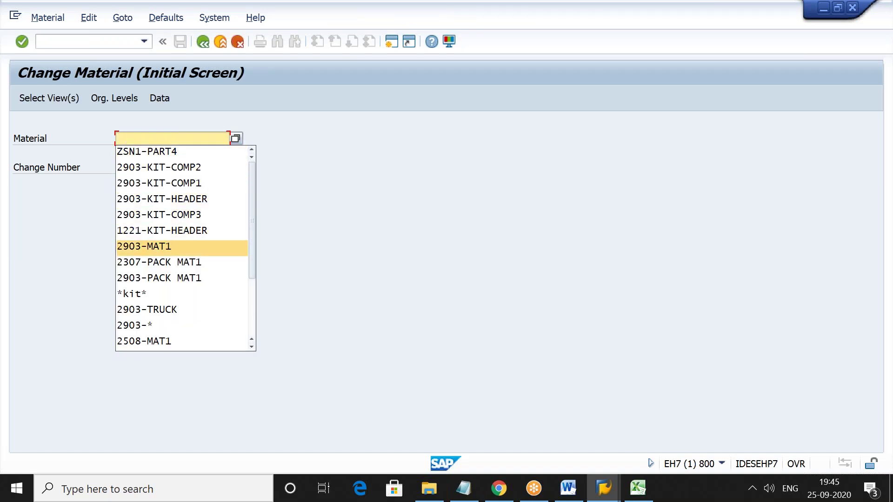
key("Return")
key("BackSpace")
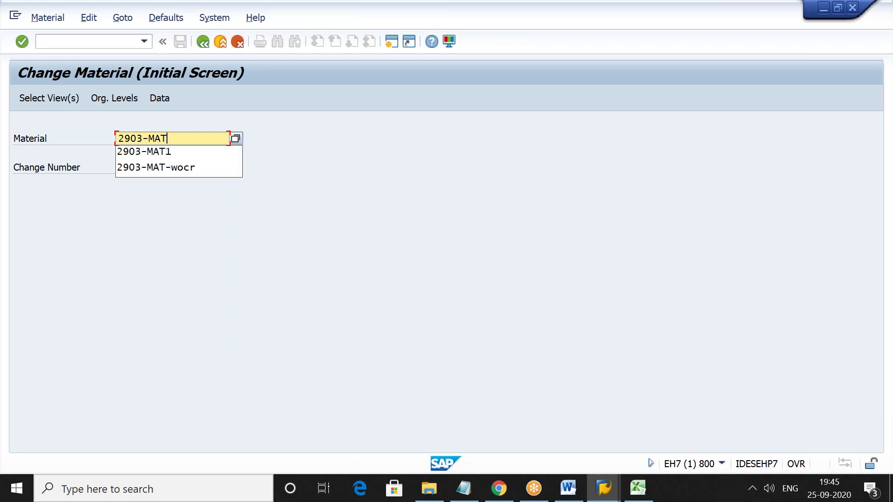
type("4")
key("Return")
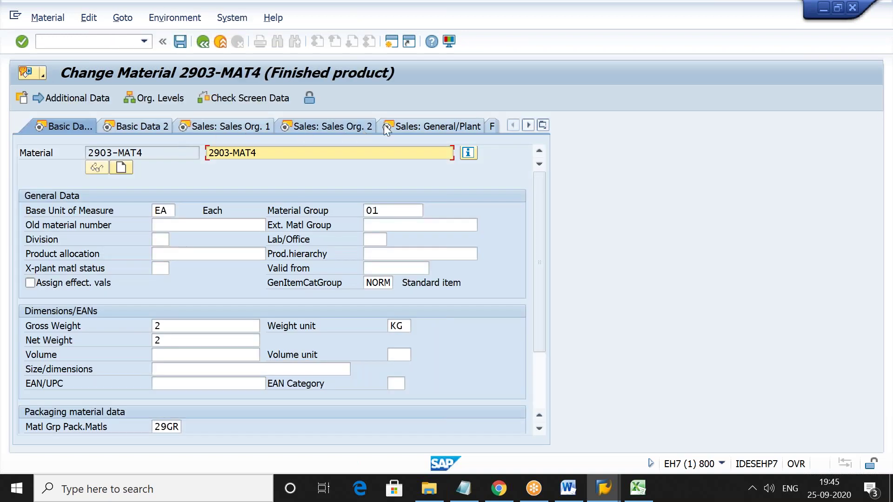
Step: Examine the Batch management setting in the Sales: General/Plant, Purchasing and Plant Data / Stor. 1 views of the material
left_click(423, 124)
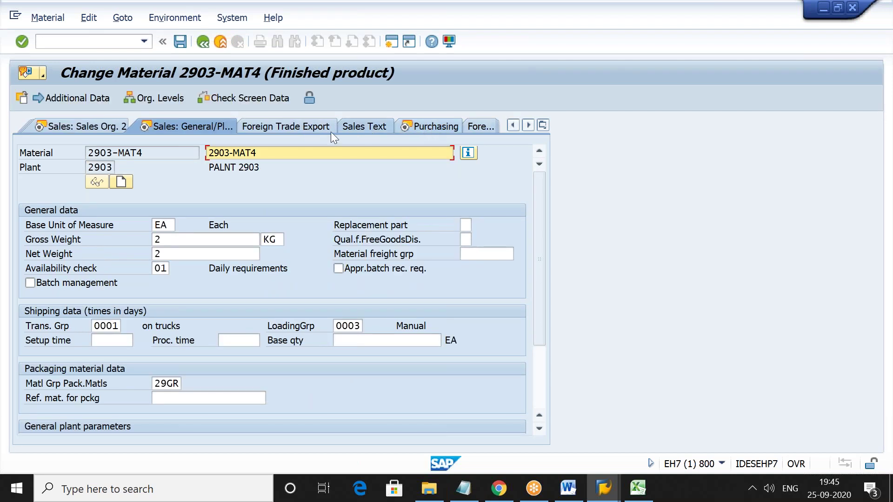
left_click(441, 127)
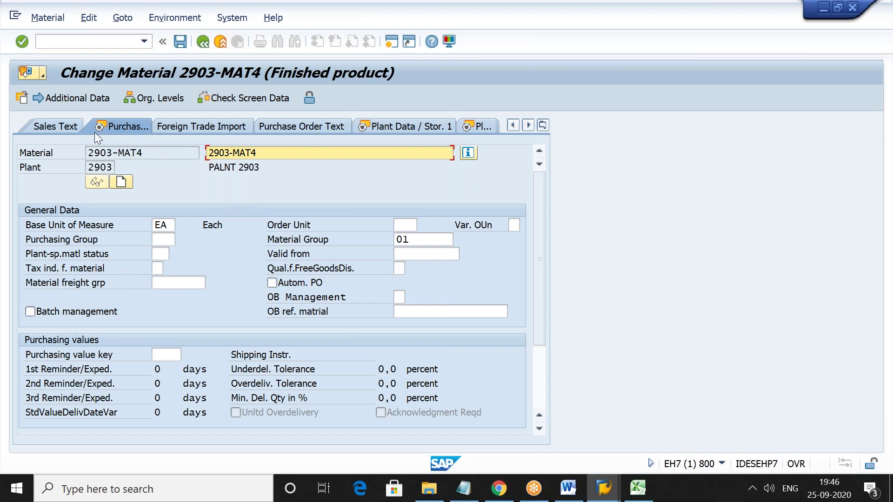
left_click(514, 125)
left_click(514, 125)
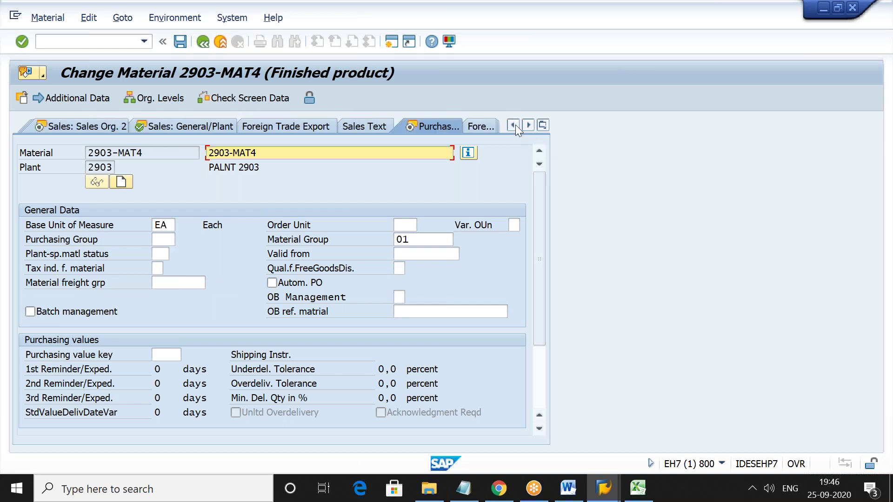
left_click(217, 126)
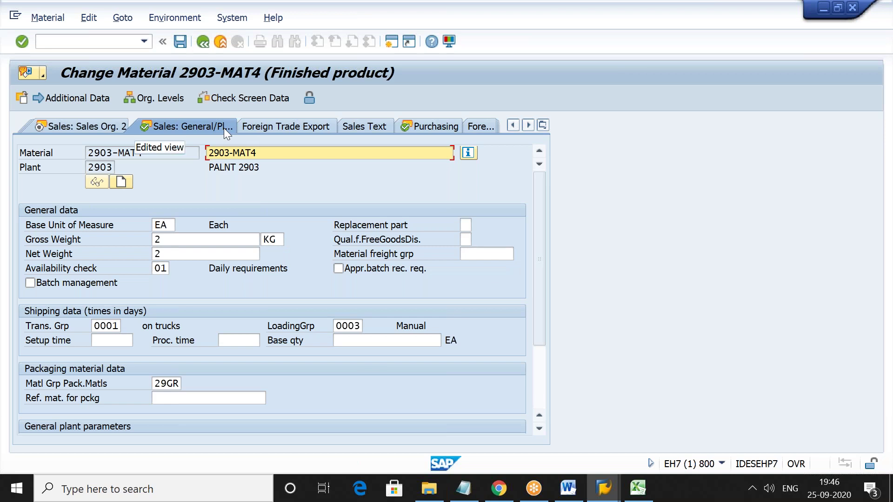
left_click(544, 125)
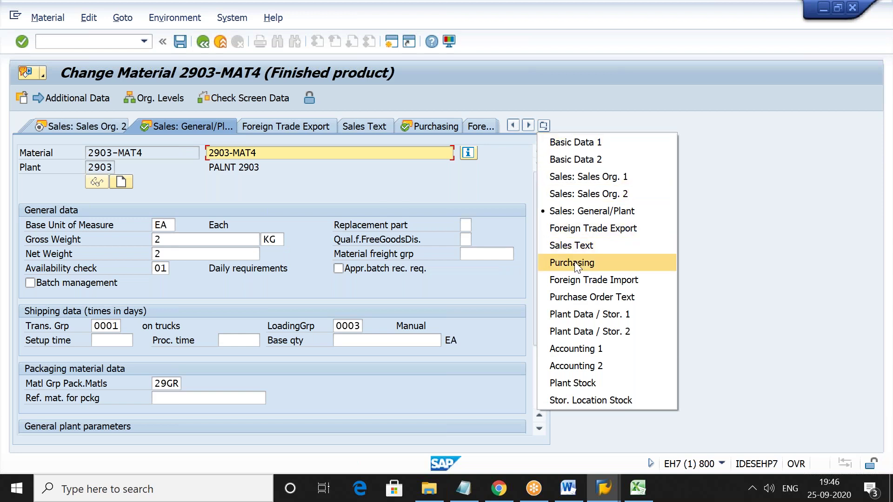
left_click(585, 315)
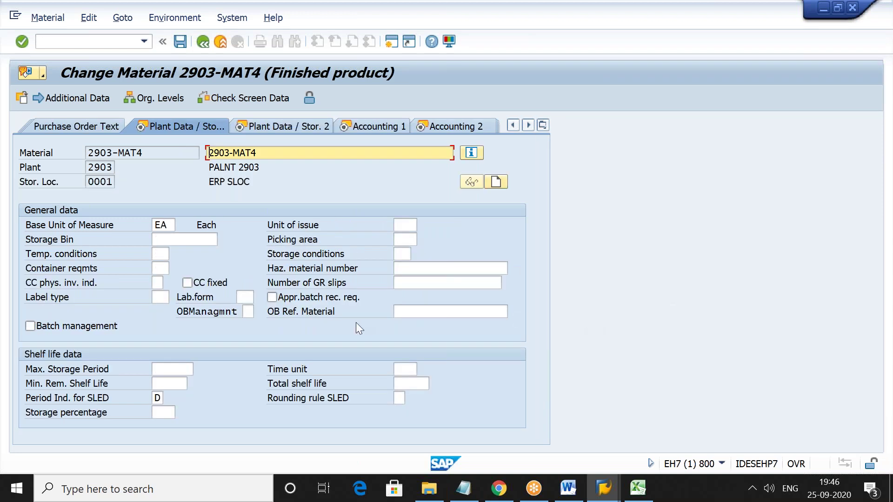
Step: Assign serial number profile 0001 (Serial profile 01) in the Plant Data / Stor. 2 view and save the material
left_click(297, 129)
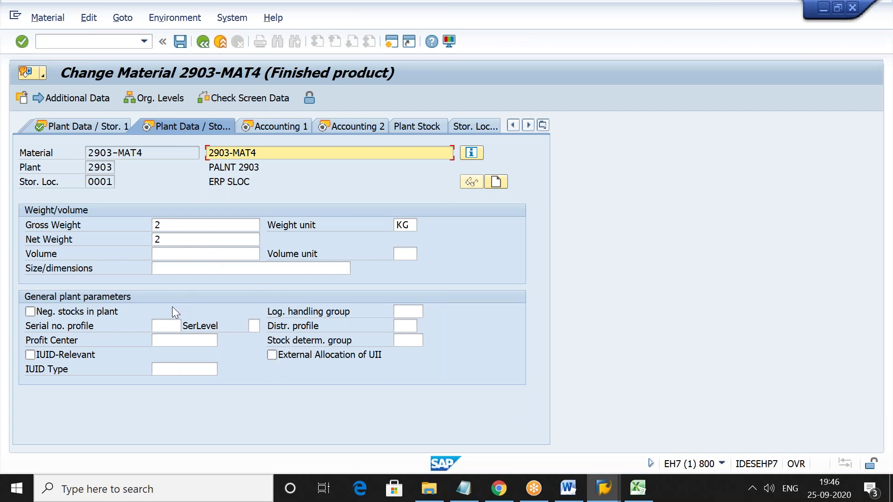
left_click(172, 327)
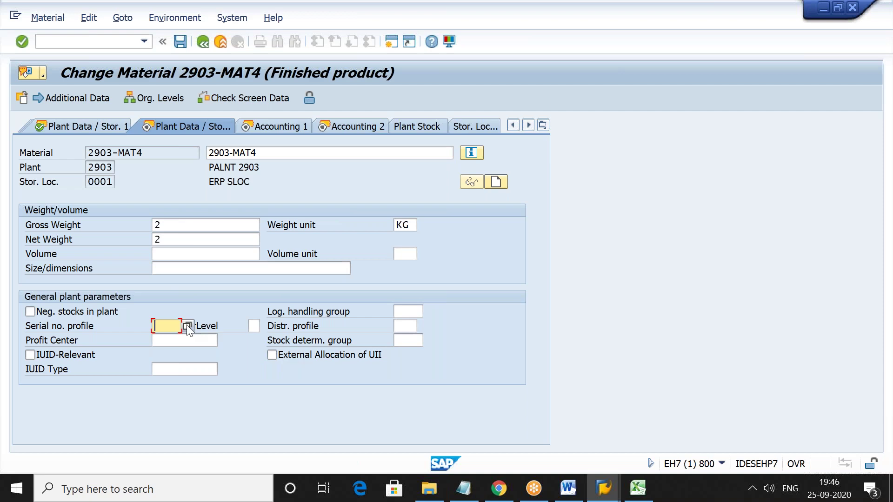
left_click(187, 326)
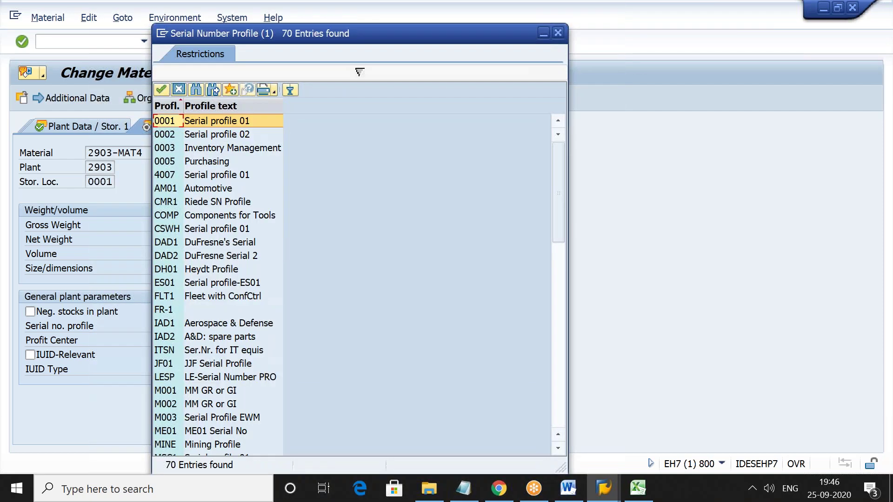
key("Return")
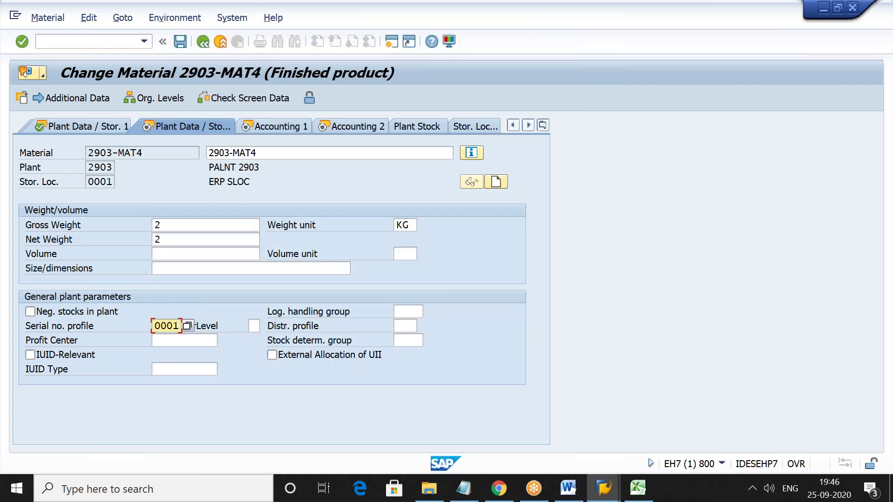
key("Return")
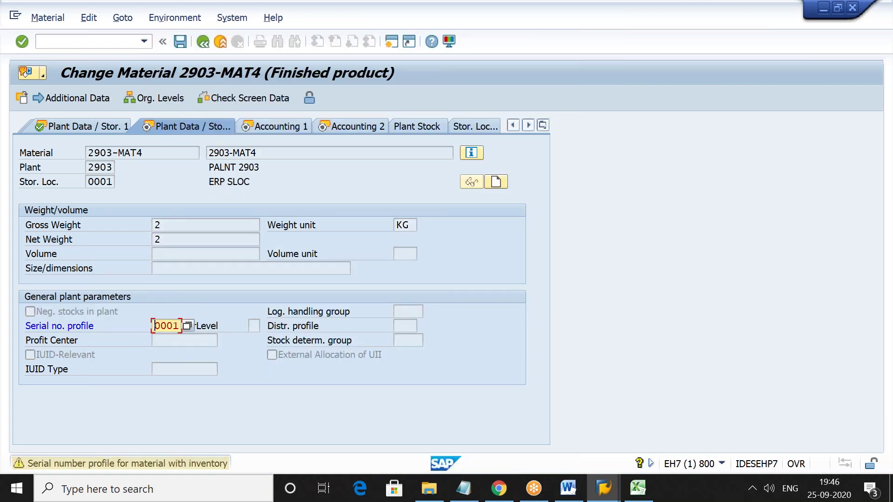
key("Return")
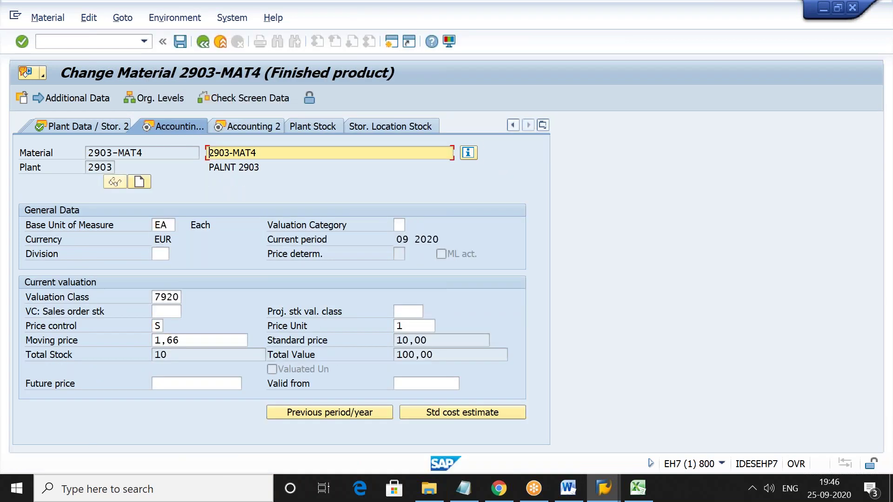
key("Return")
key("Return")
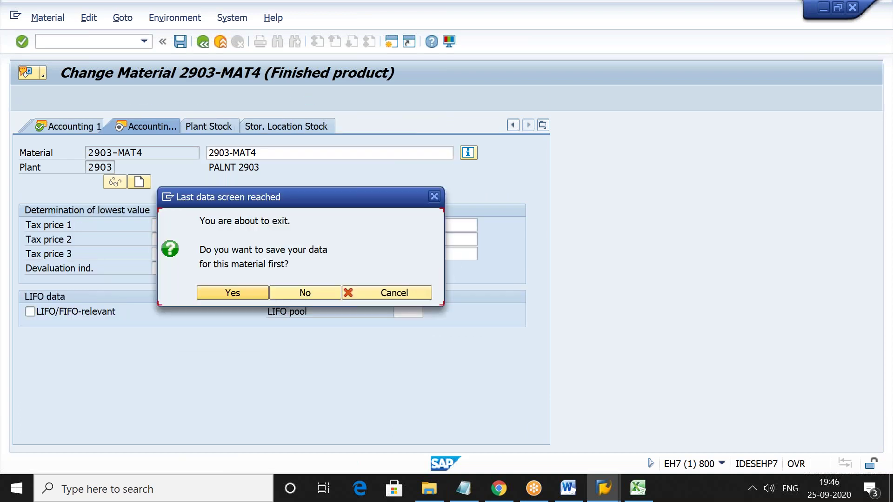
key("Return")
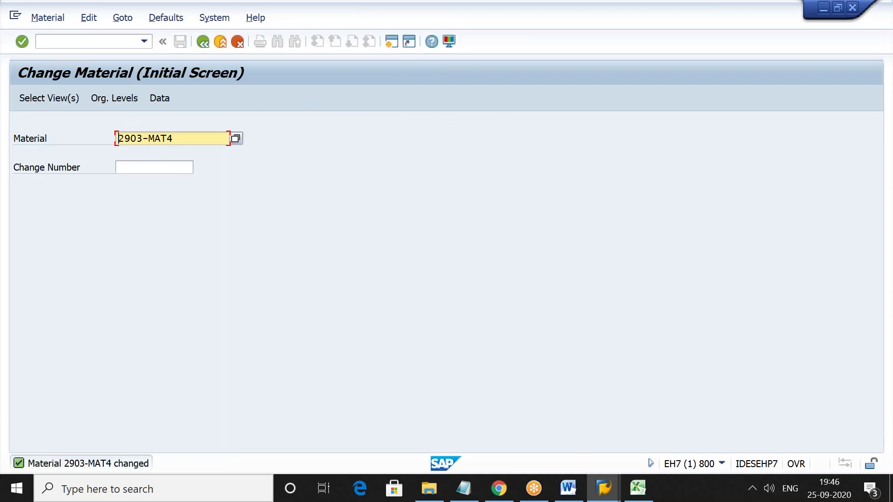
Step: Copy the material number 2903-MAT4 and start purchase order creation with /nme21n
left_click(112, 41)
type("/n")
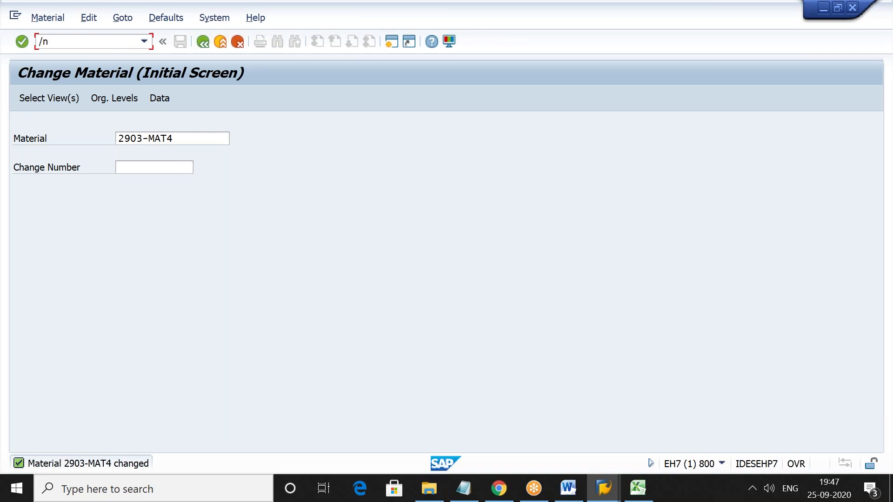
type("me21n")
key("Return")
key("ctrl+c")
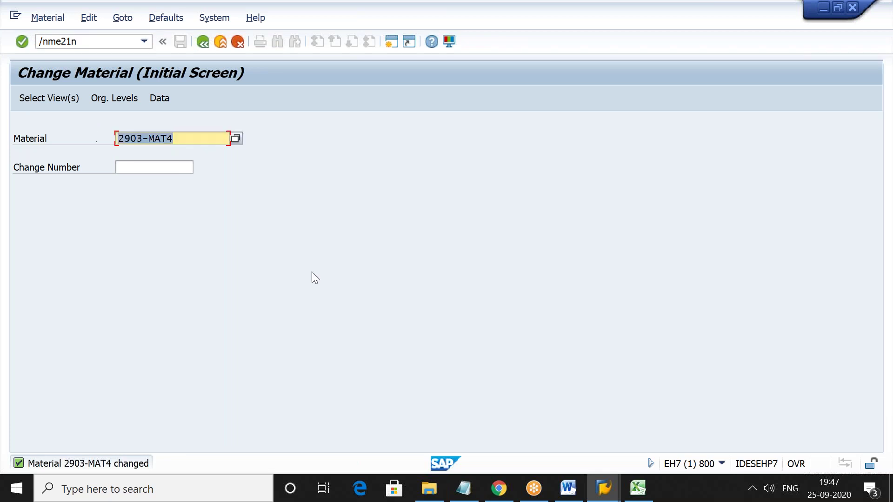
left_click(312, 271)
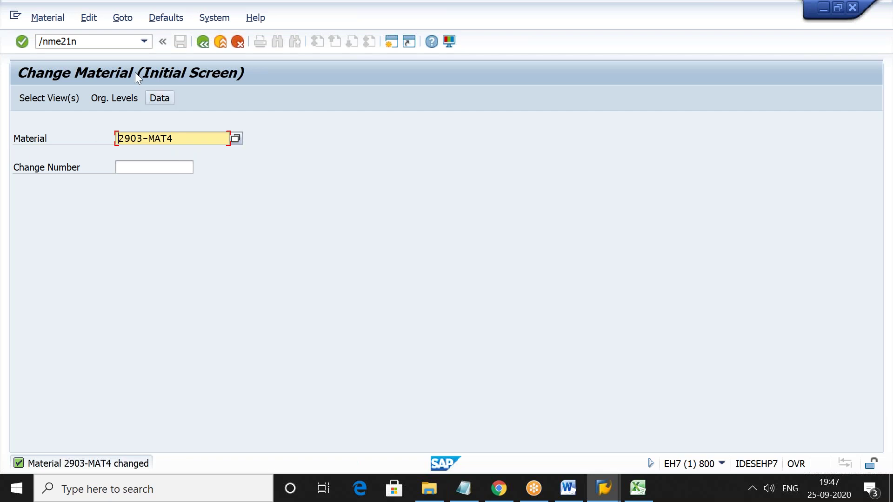
left_click(94, 40)
key("Return")
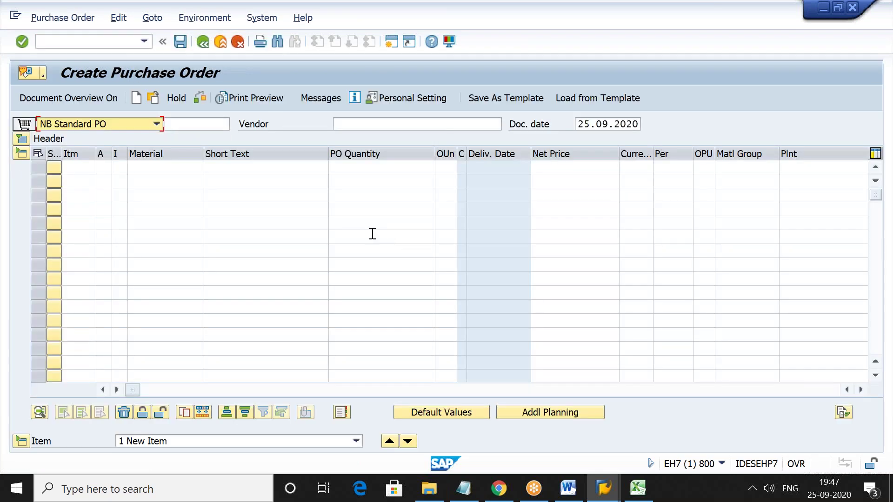
left_click(391, 123)
key("ctrl+v")
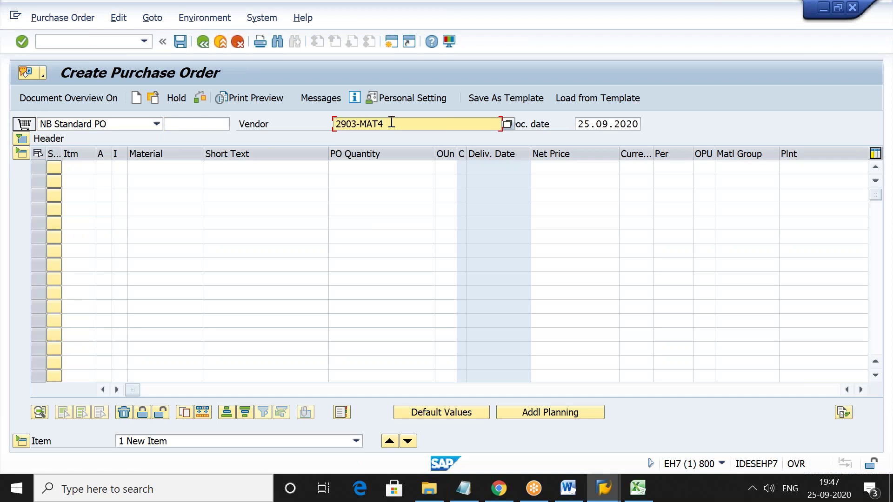
key("Return")
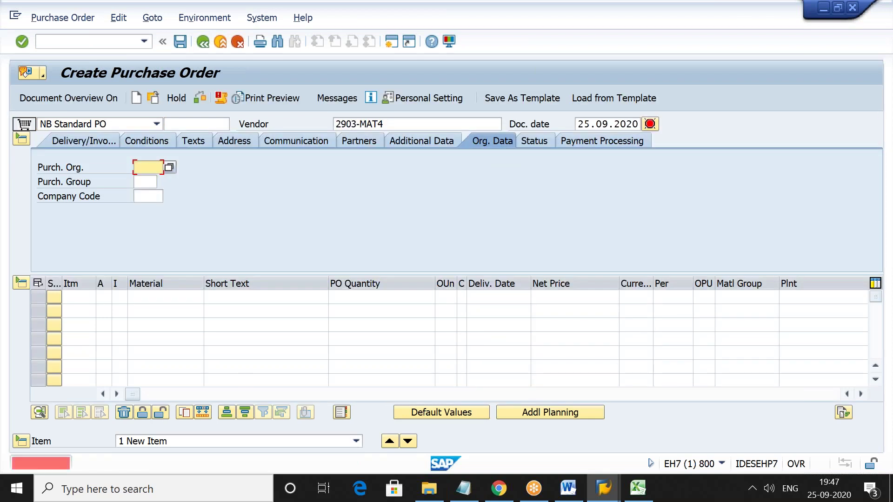
key("shift+Home")
key("ctrl+c")
key("BackSpace")
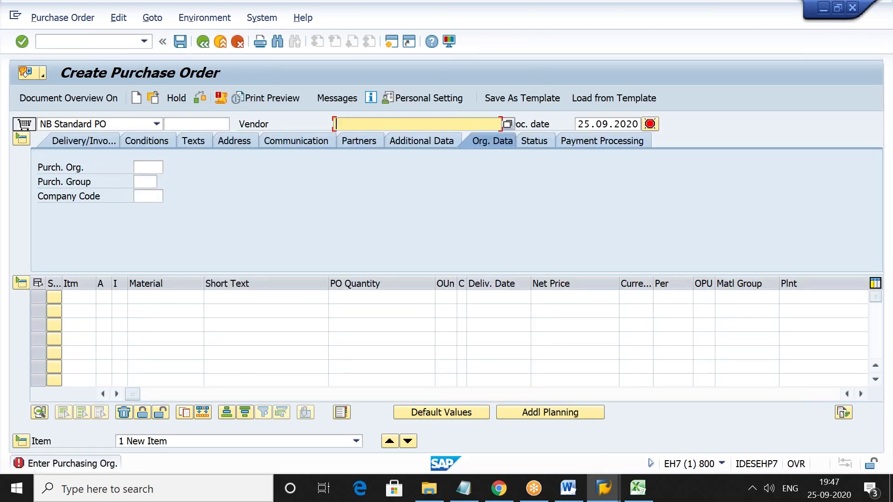
Step: Set the purchase order's vendor to ven1-2903
key("Down")
key("Down")
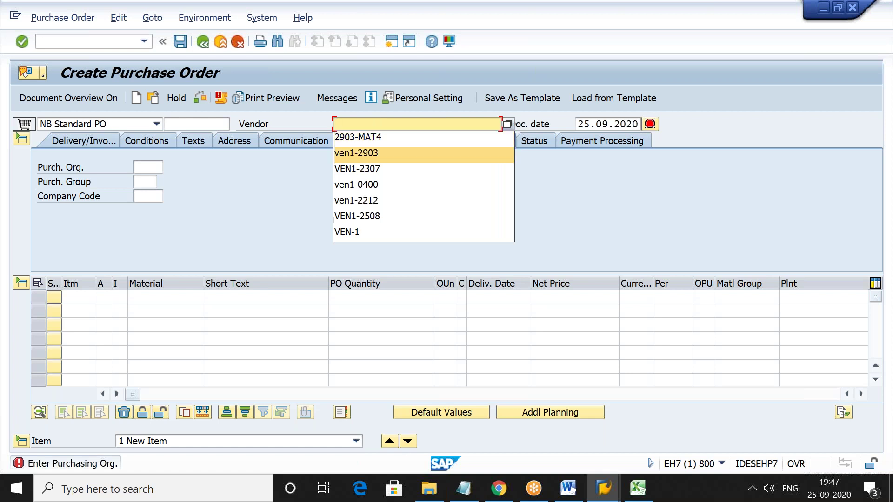
key("Return")
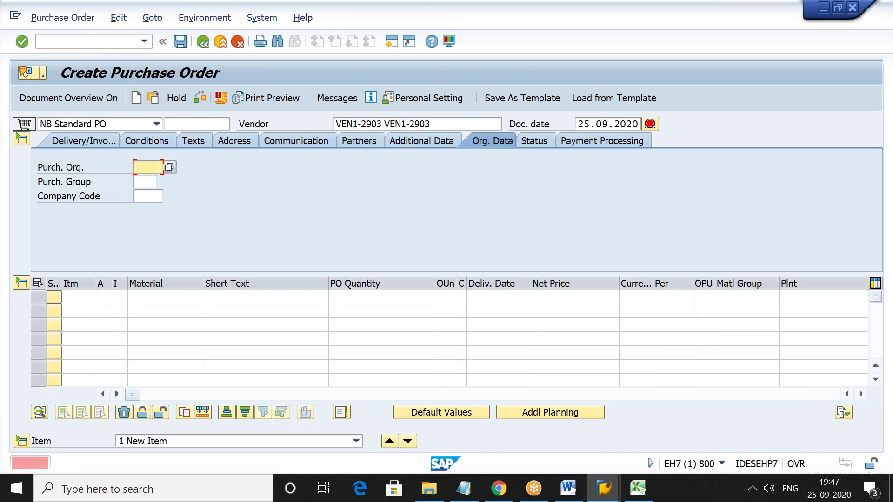
Step: Set the order's purchasing organization to 2903, purchasing group to 000 and company code to wm63
key("BackSpace")
key("Return")
key("Tab")
key("BackSpace")
key("Return")
key("Tab")
key("BackSpace")
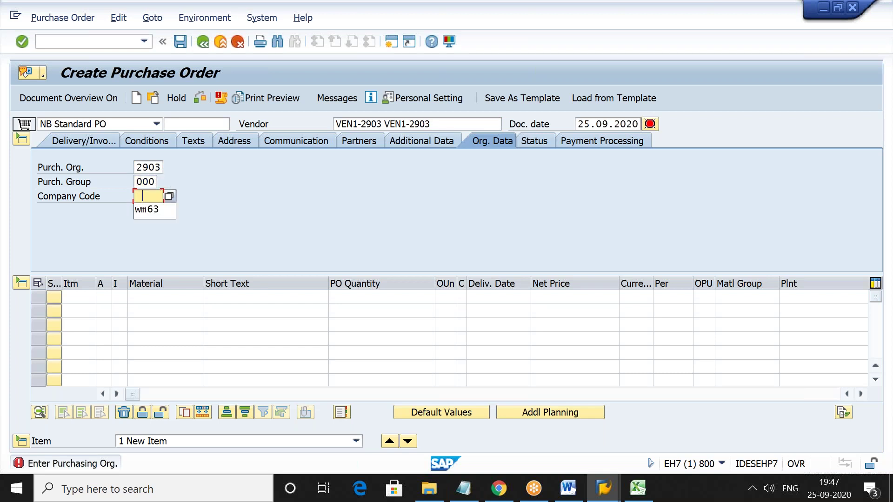
key("Return")
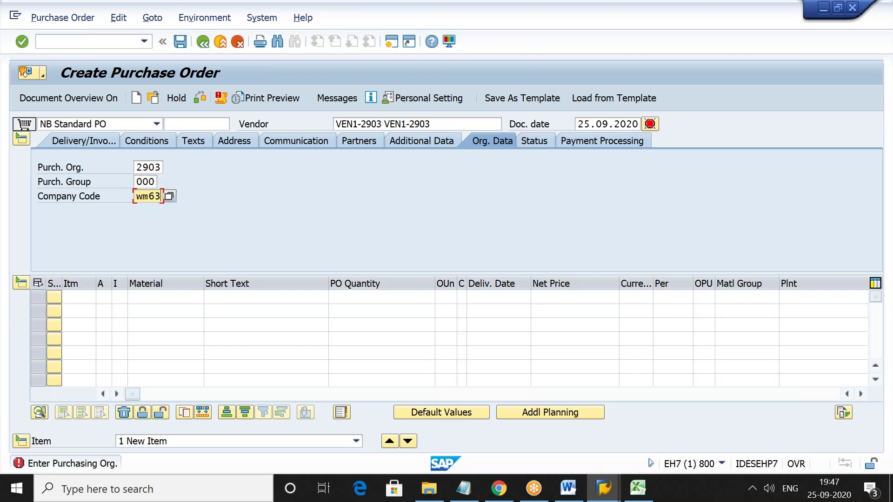
Step: Enter material 2903-MAT4 with a PO quantity of 10 in the first item row
left_click(192, 300)
key("ctrl+v")
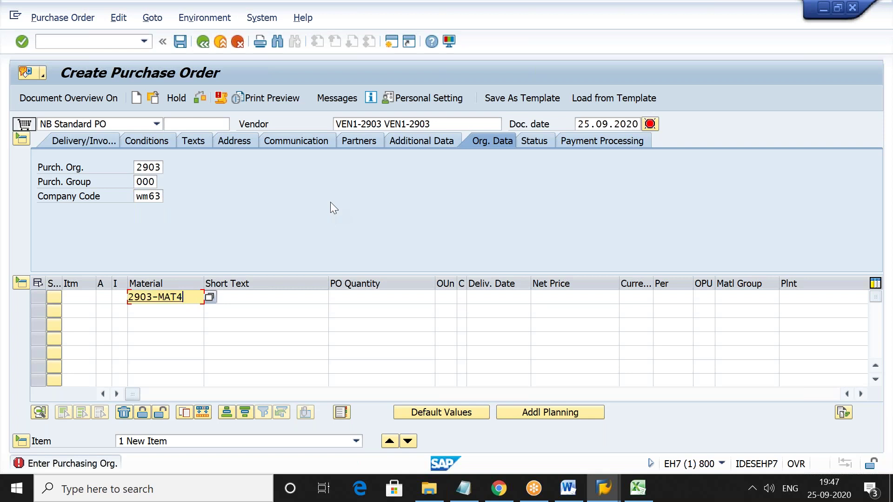
key("Tab")
key("Tab")
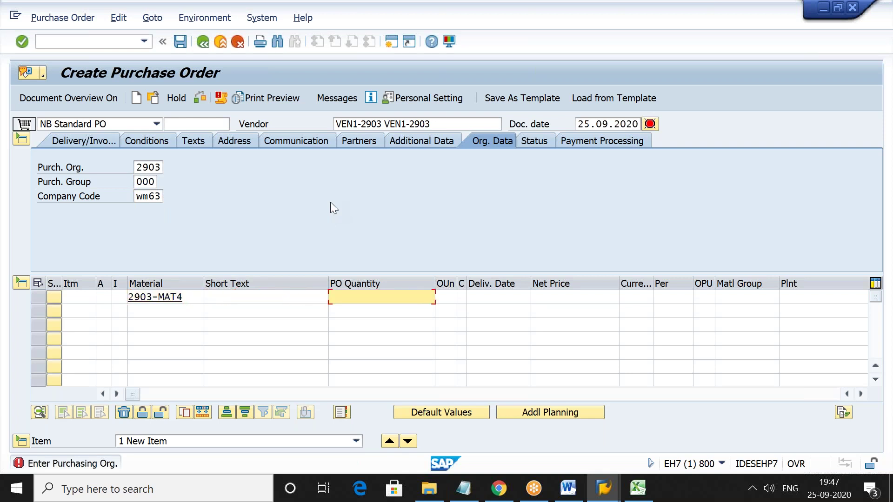
type("10")
Step: Assign plant 2903 and storage location 1000 to the 2903-MAT4 item and save the purchase order
key("Tab")
key("Tab")
key("Tab")
key("Tab")
key("Tab")
key("Tab")
key("Tab")
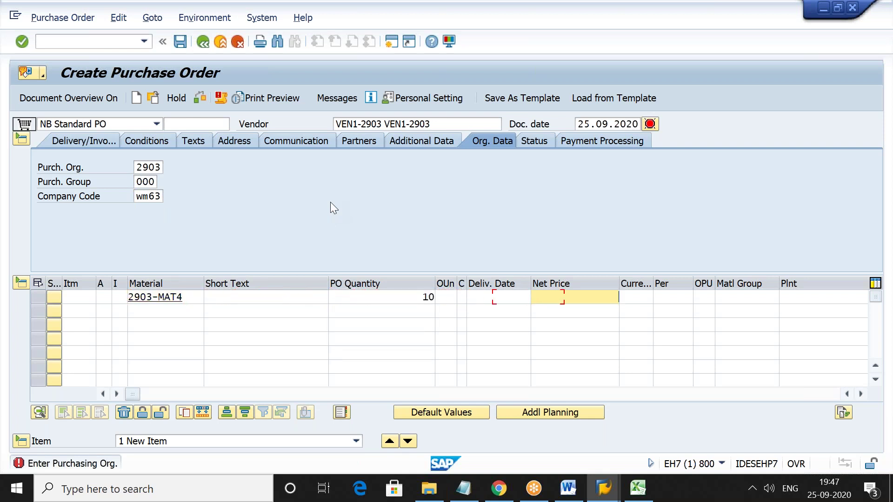
key("Tab")
key("Tab")
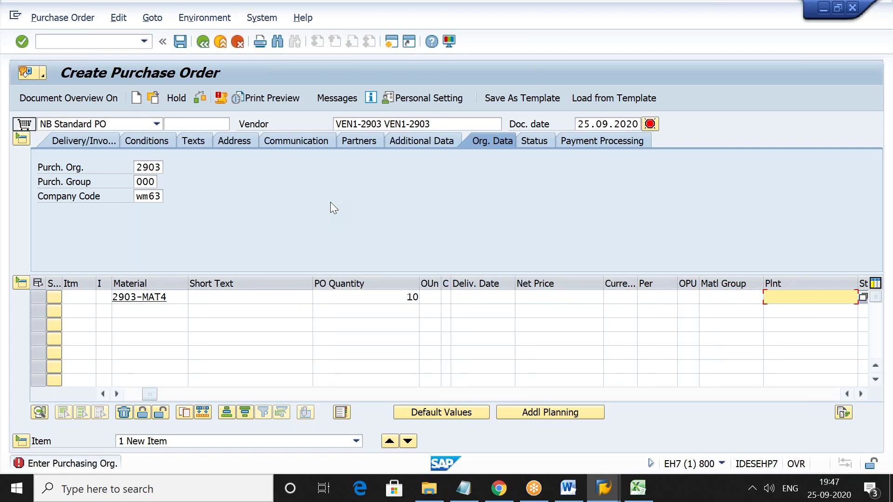
key("Down")
key("Return")
key("Tab")
key("Down")
key("Return")
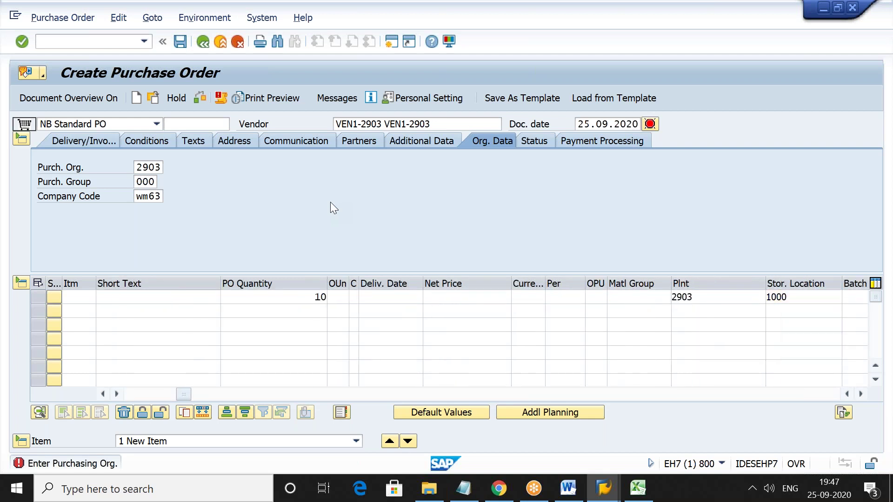
key("Return")
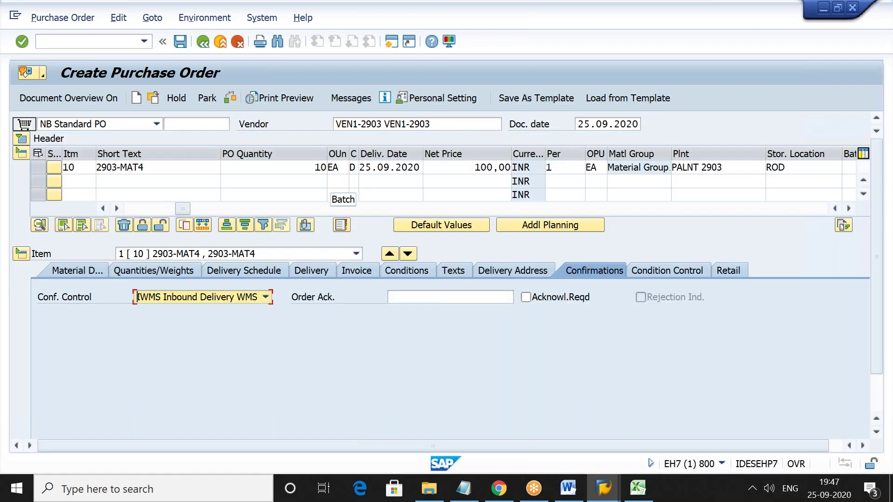
key("ctrl+s")
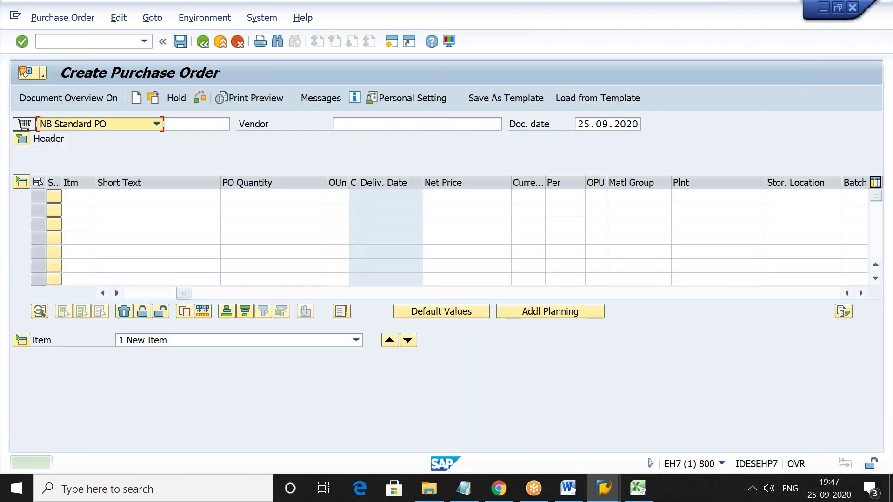
Step: Start an inbound delivery for the new purchase order with transaction VL31N, using SN as the external ID
left_click(87, 36)
type("/nvl31n")
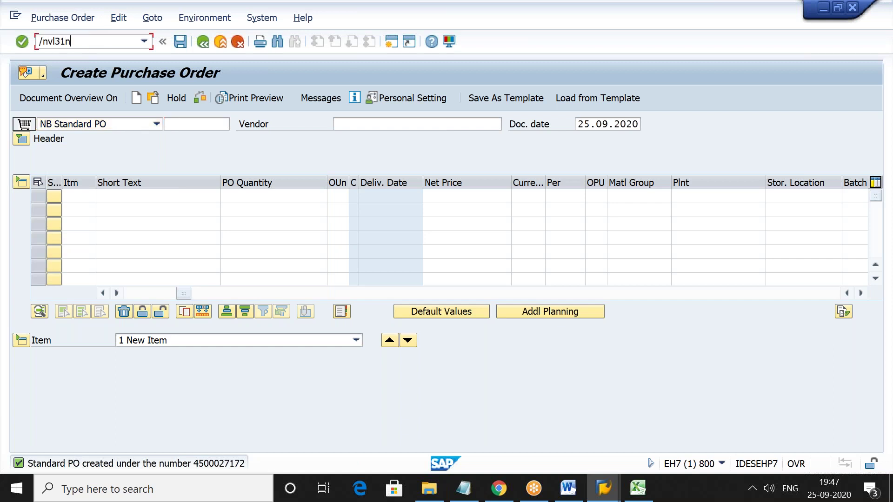
key("Return")
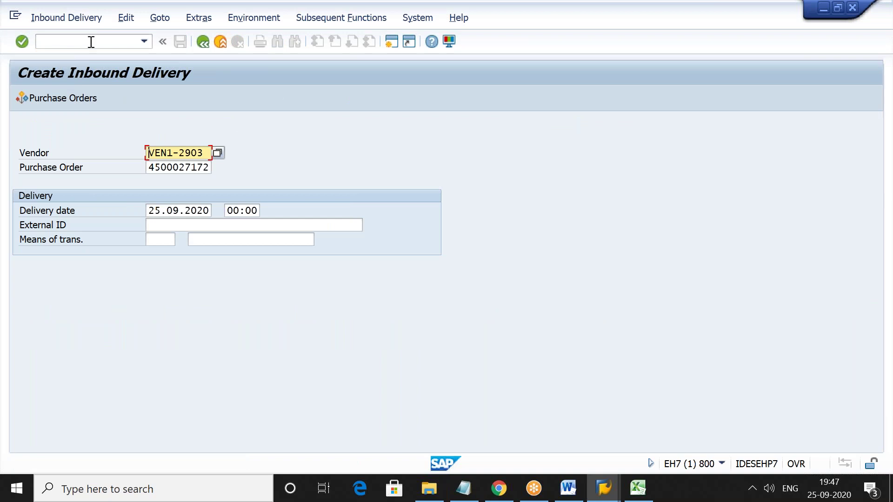
left_click(221, 221)
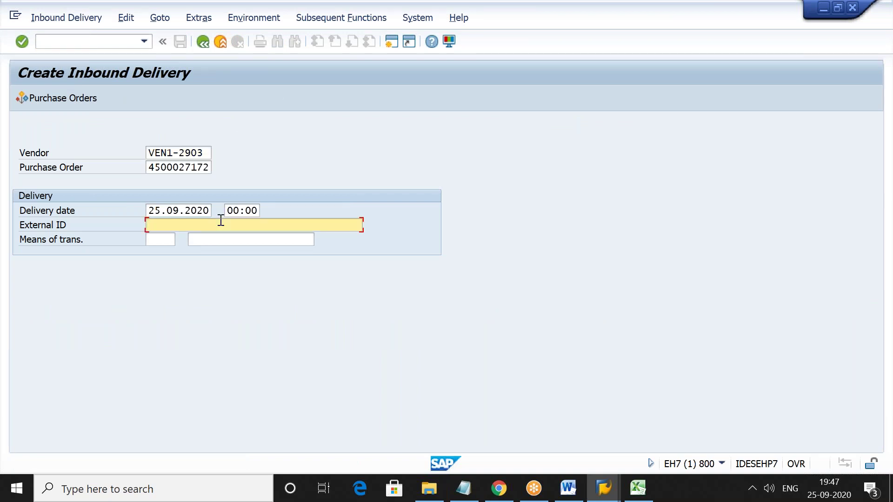
type("SN")
key("Return")
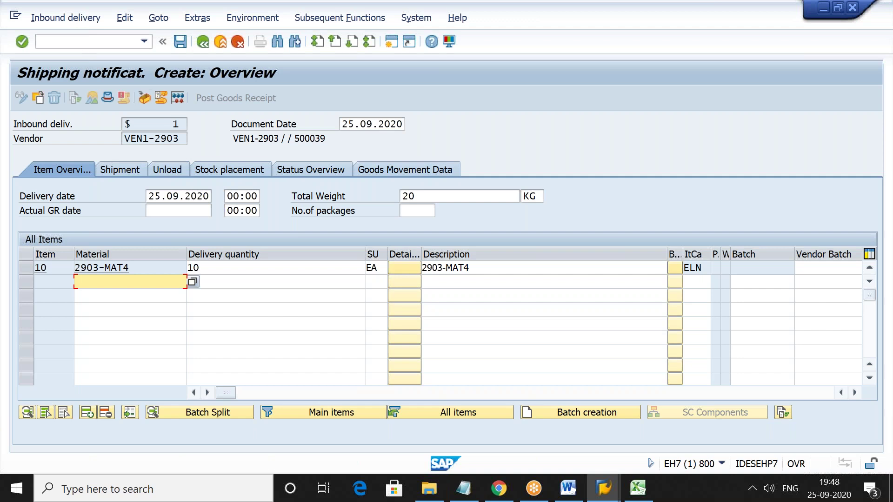
Step: Generate the serial numbers automatically for the 2903-MAT4 delivery item and save the inbound delivery
left_click(73, 16)
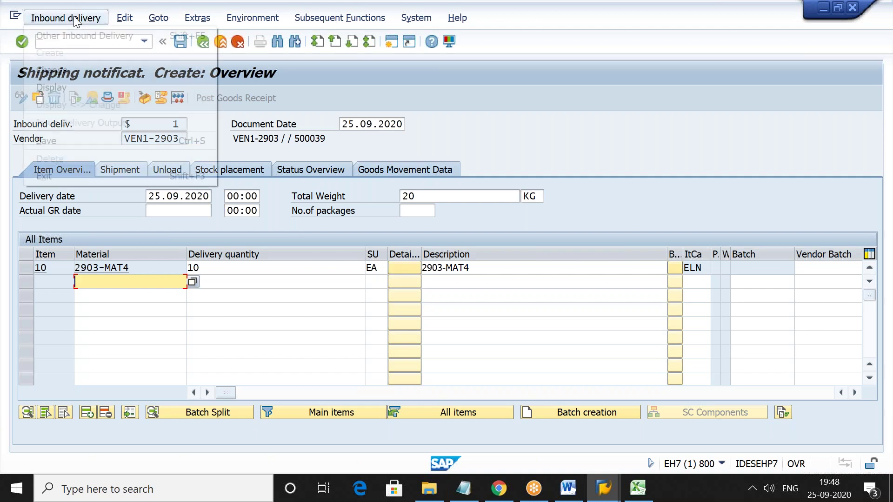
left_click(124, 18)
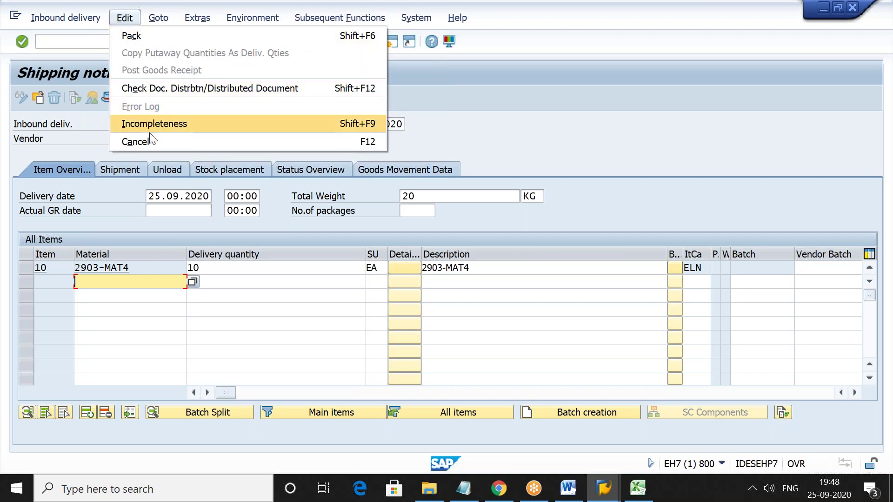
mouse_move(160, 21)
mouse_move(198, 18)
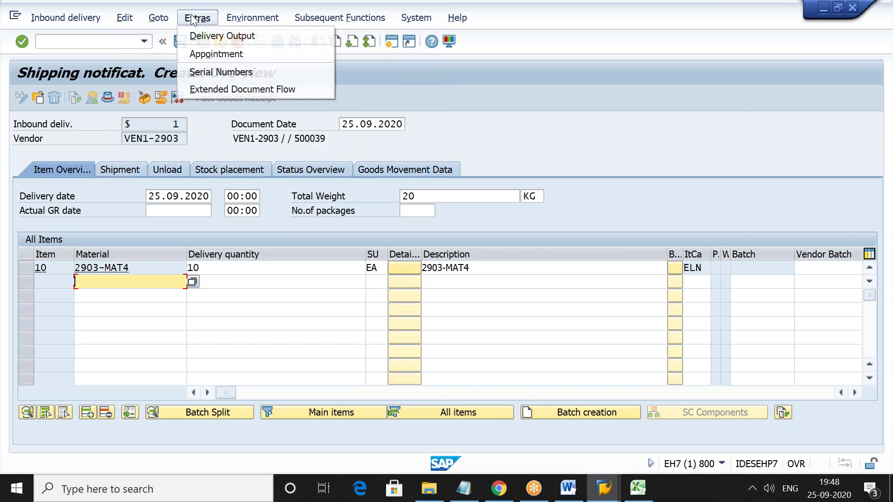
left_click(250, 75)
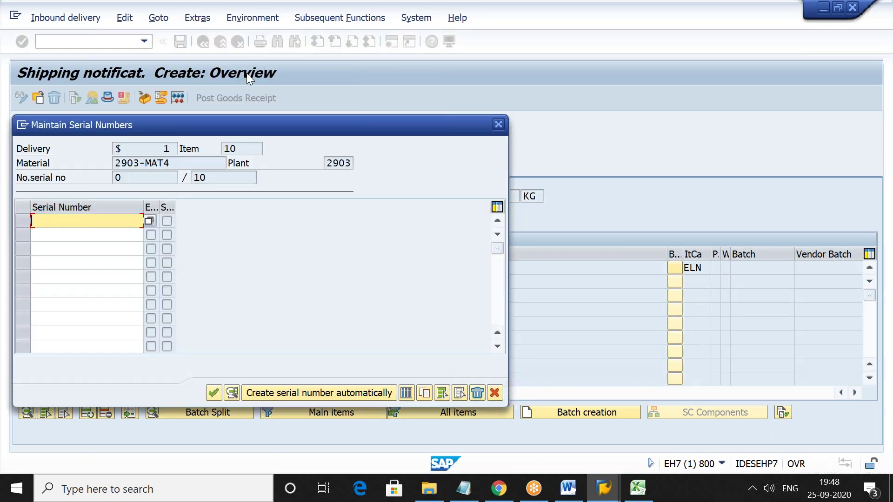
left_click(314, 393)
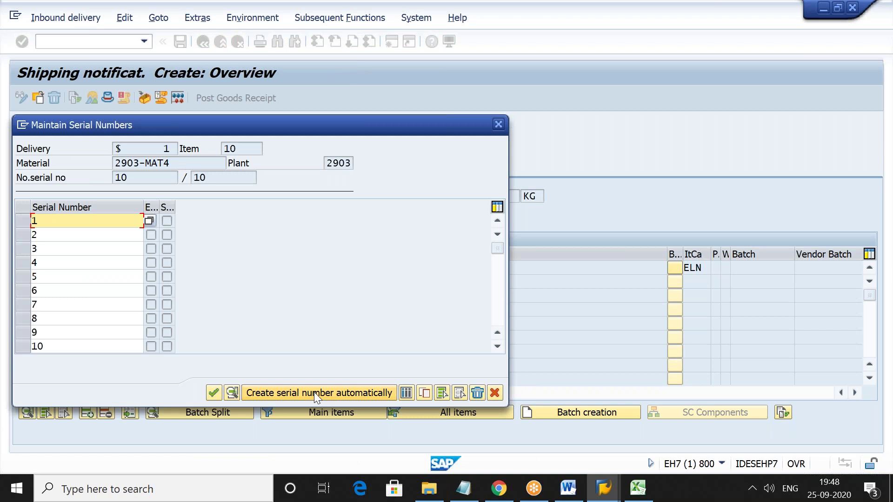
left_click(217, 394)
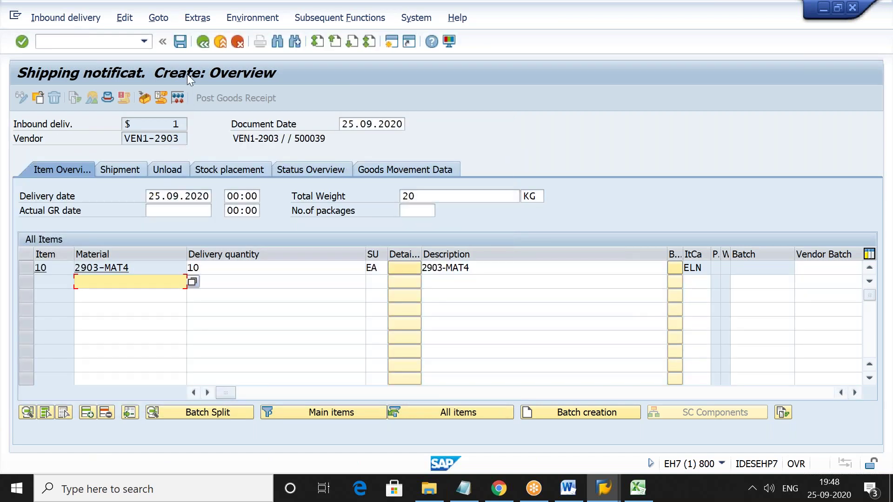
left_click(181, 42)
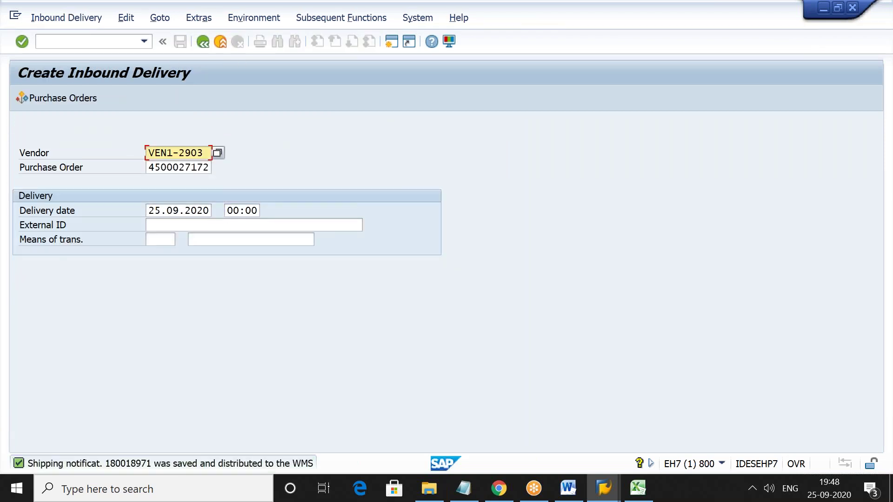
Step: Switch to the E74 warehouse system session and open inbound delivery notification maintenance via /n/scwm/prdi
left_click(603, 489)
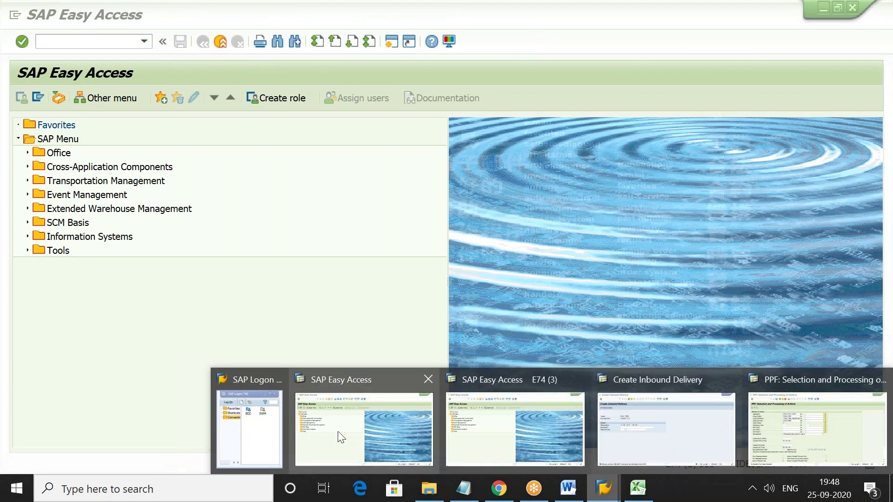
left_click(339, 433)
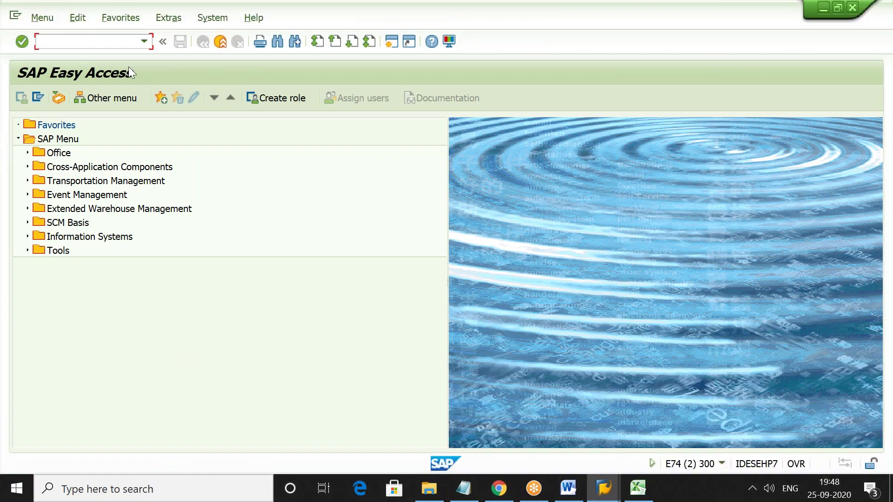
left_click(142, 44)
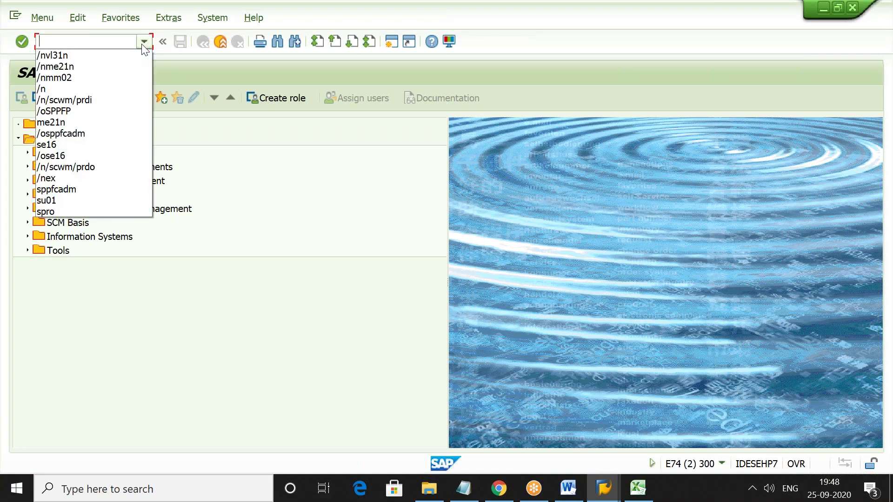
left_click(132, 99)
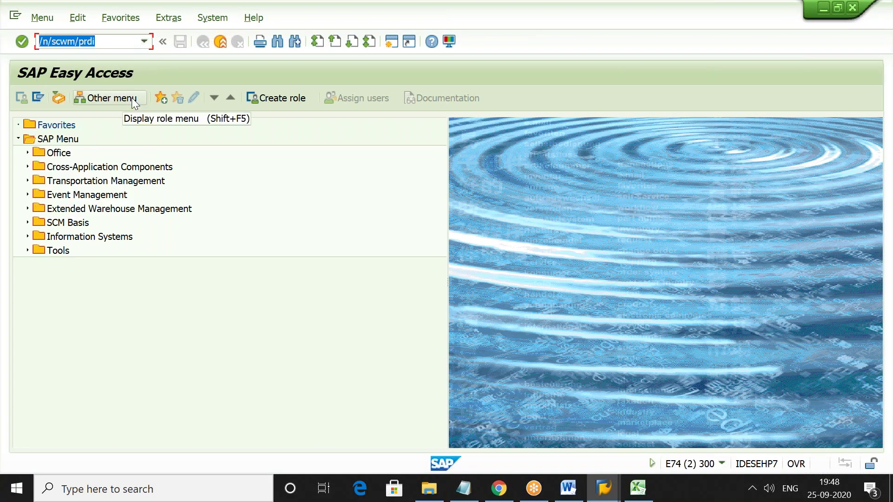
key("Return")
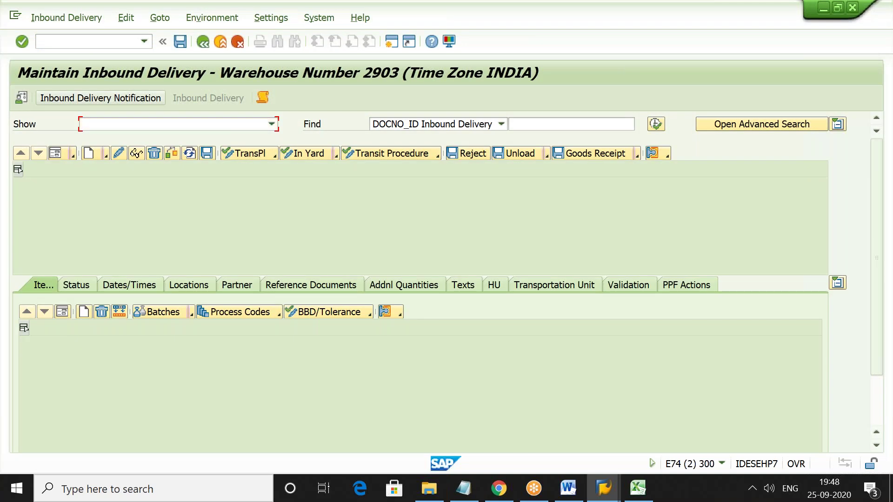
left_click(133, 98)
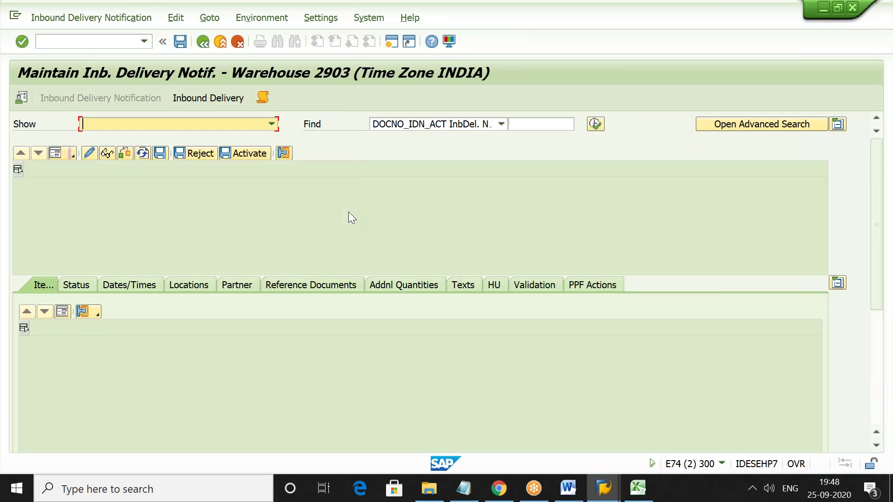
left_click(540, 124)
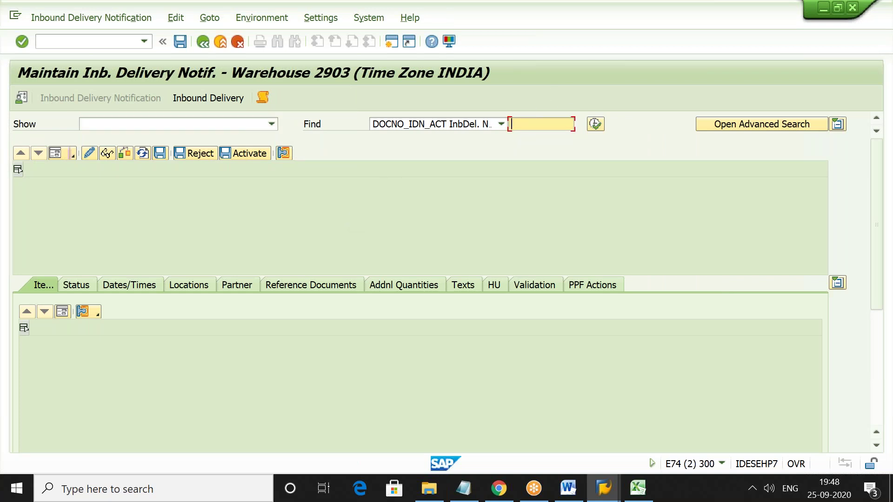
type("2903-MAT4")
key("BackSpace")
key("BackSpace")
key("BackSpace")
key("BackSpace")
key("BackSpace")
key("BackSpace")
key("BackSpace")
key("BackSpace")
key("BackSpace")
Step: Search for all inbound delivery notifications without criteria and activate the one with ASN SN
left_click(593, 125)
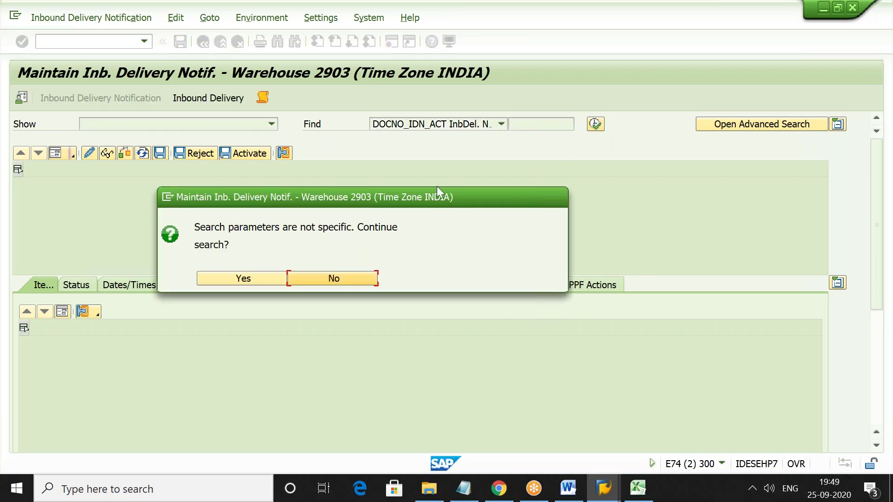
left_click(244, 278)
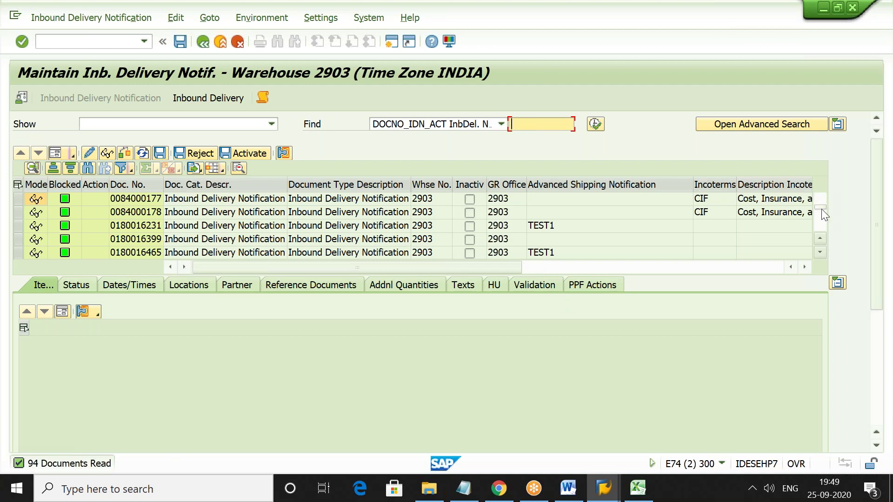
left_click(821, 241)
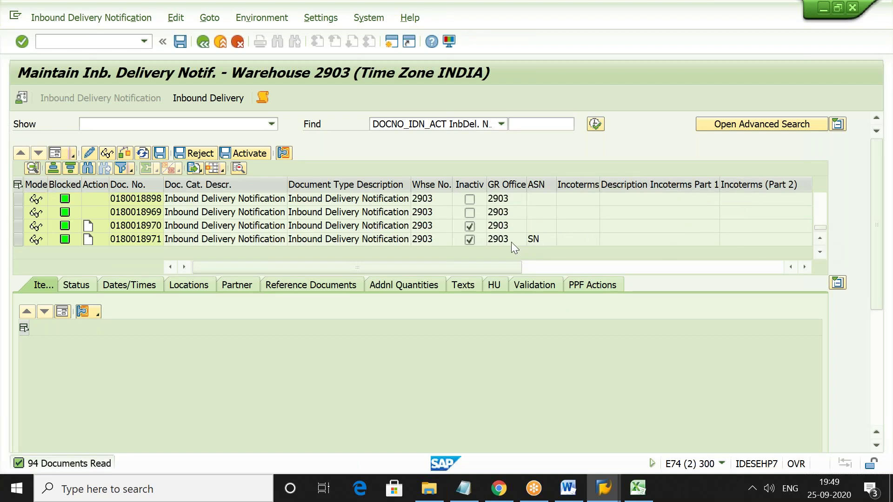
double_click(156, 236)
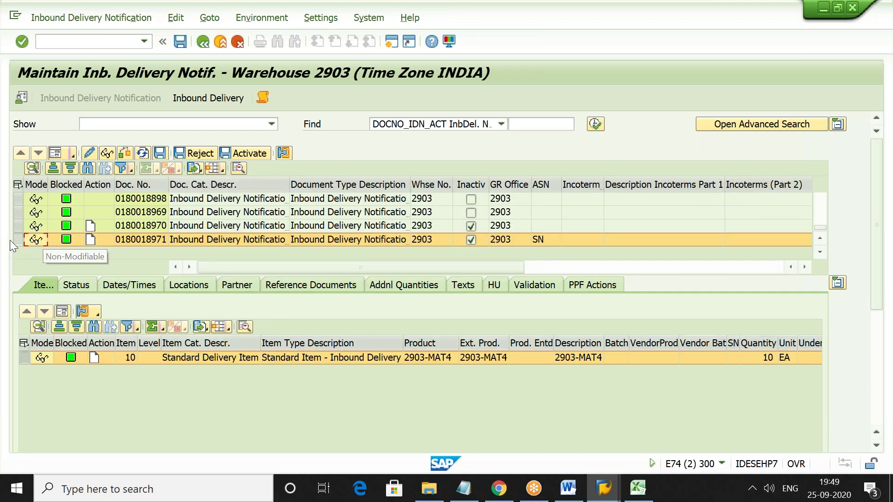
left_click(255, 150)
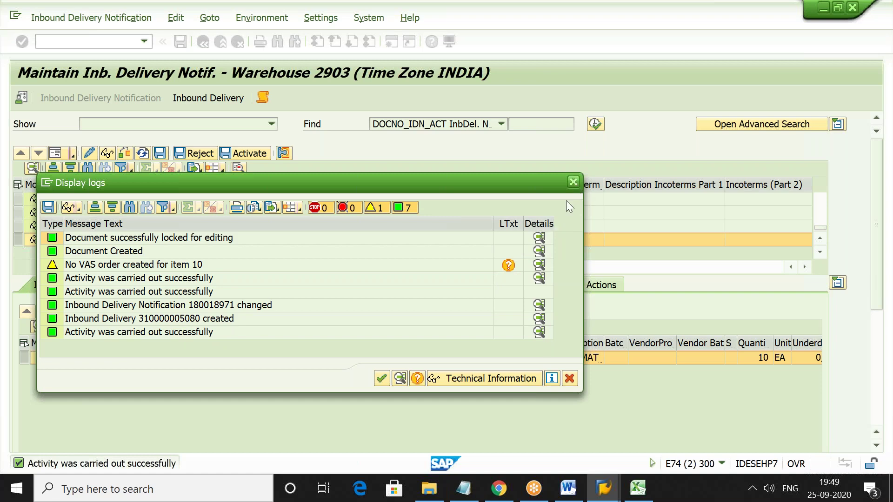
left_click(383, 379)
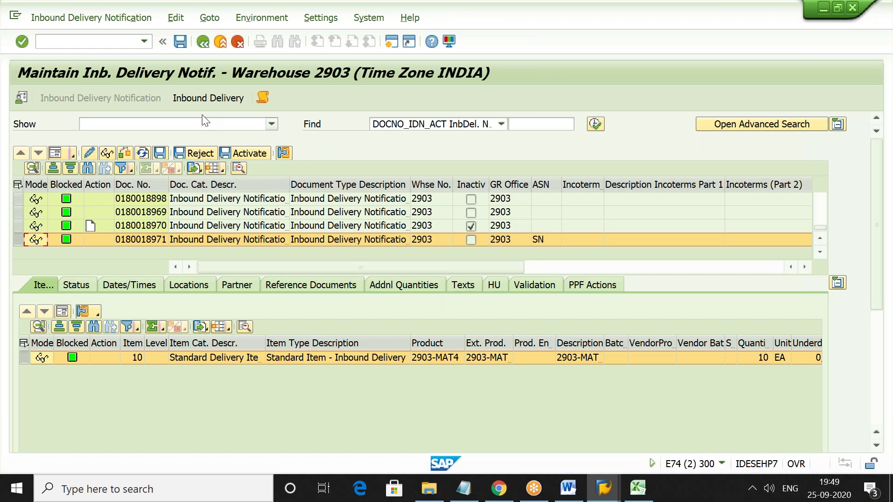
Step: Open the resulting inbound delivery and examine its status, dates, locations, reference documents, quantities, handling units, transportation unit and validation data
left_click(216, 100)
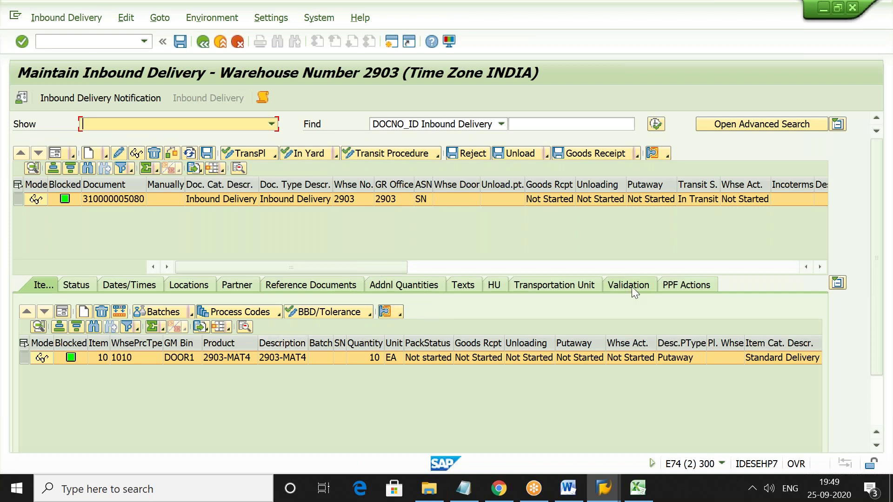
left_click(85, 284)
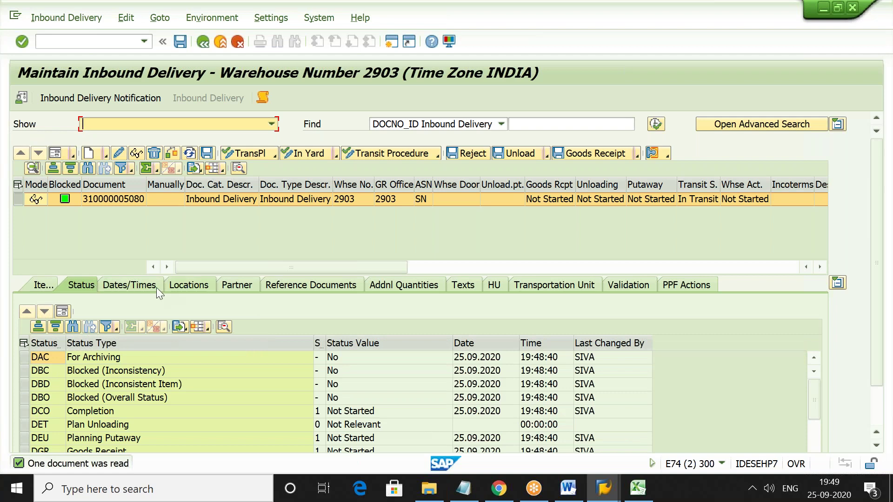
left_click(142, 289)
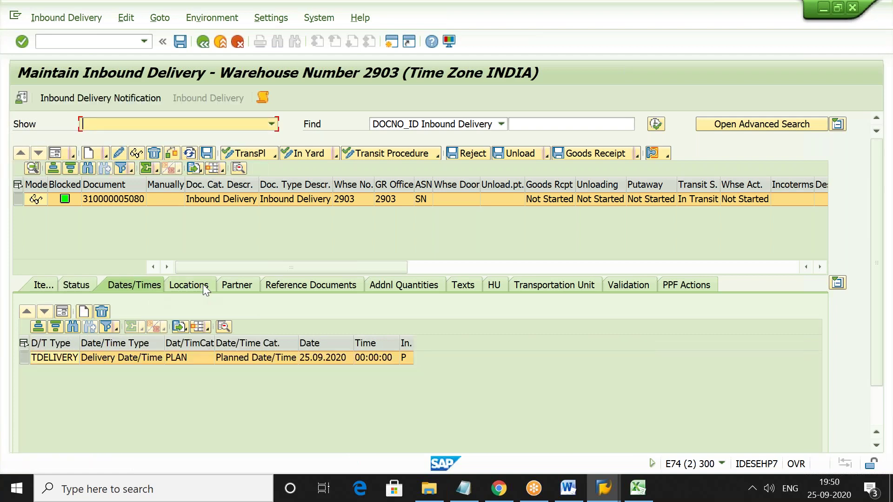
left_click(203, 285)
left_click(252, 284)
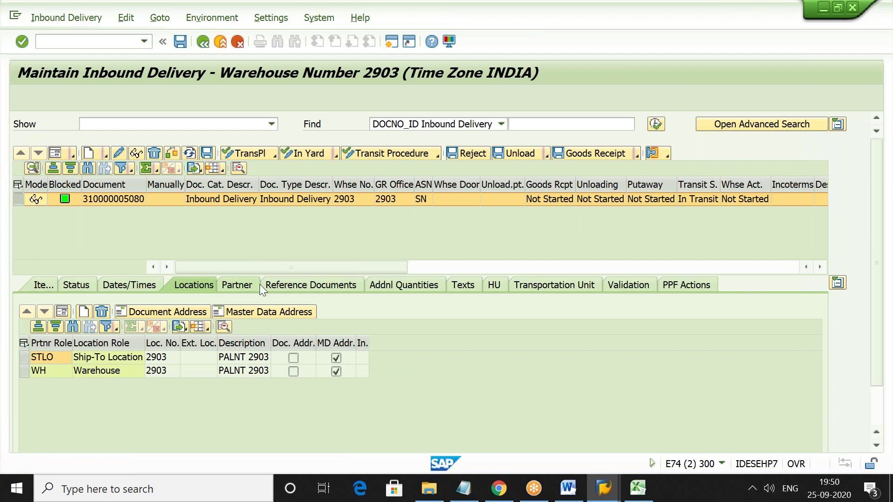
left_click(333, 285)
left_click(393, 285)
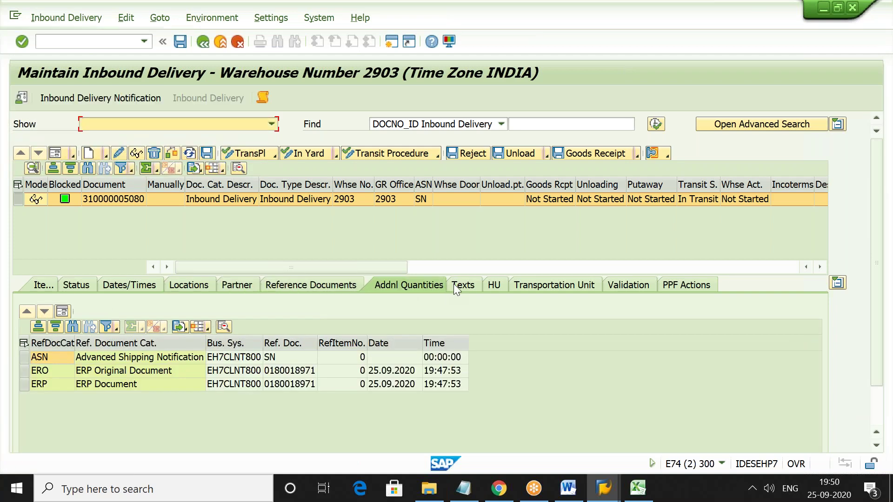
left_click(461, 285)
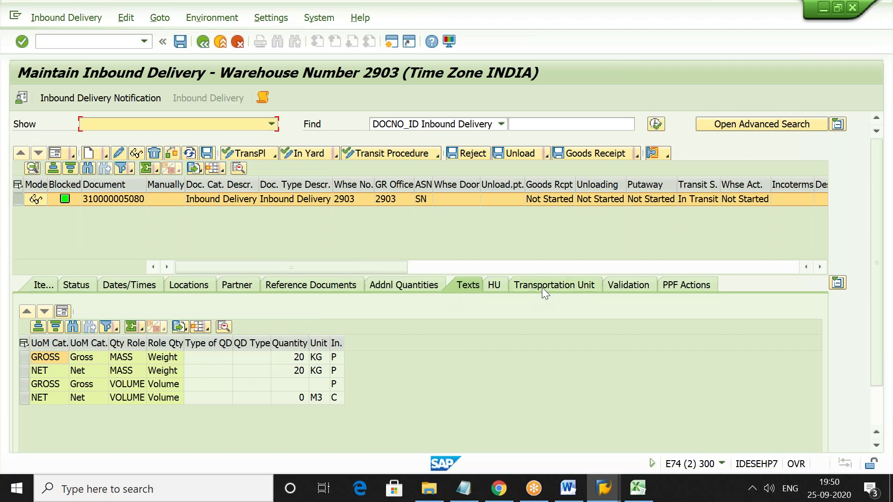
left_click(494, 285)
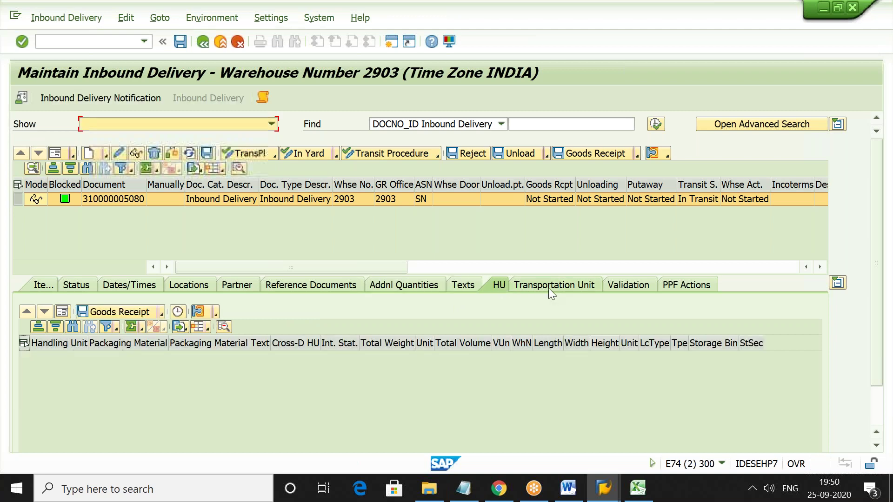
left_click(551, 288)
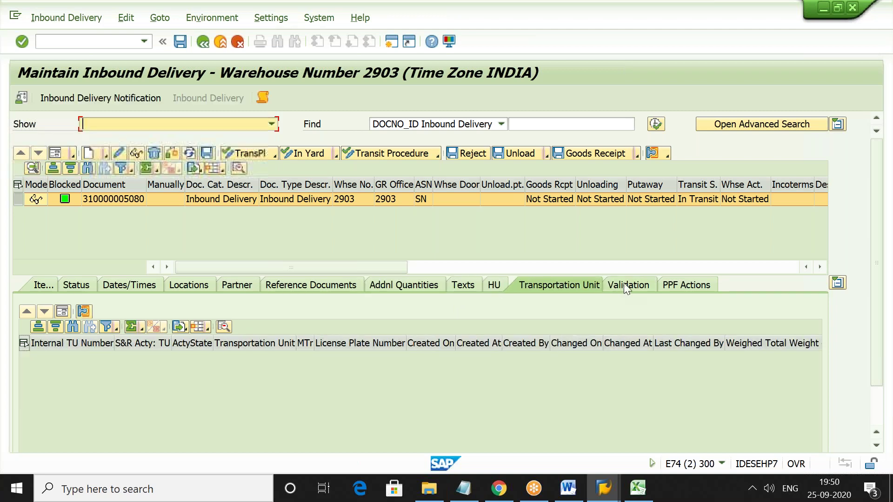
left_click(640, 284)
left_click(669, 285)
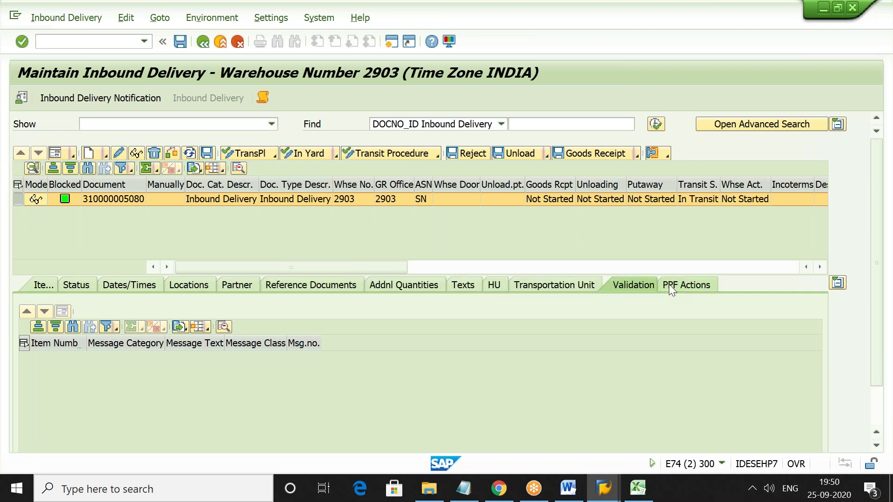
Step: Return to the delivery's items and display item 10 of product 2903-MAT4 in form view
left_click(42, 287)
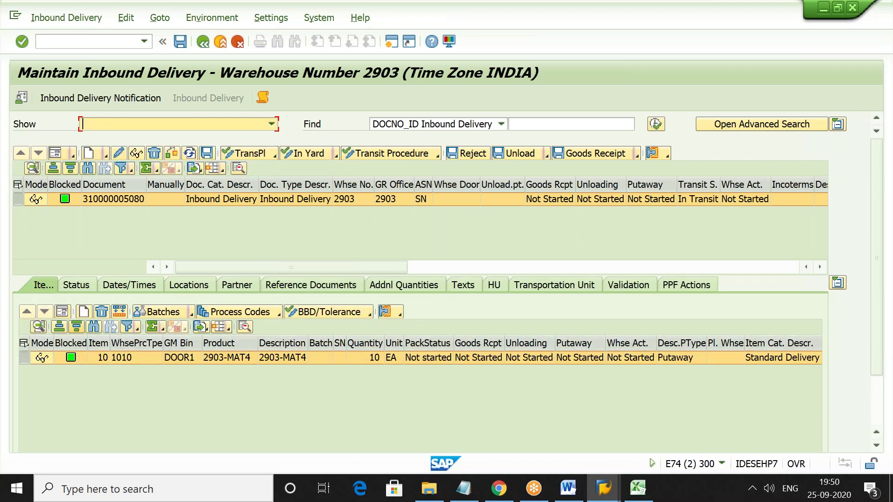
left_click(61, 312)
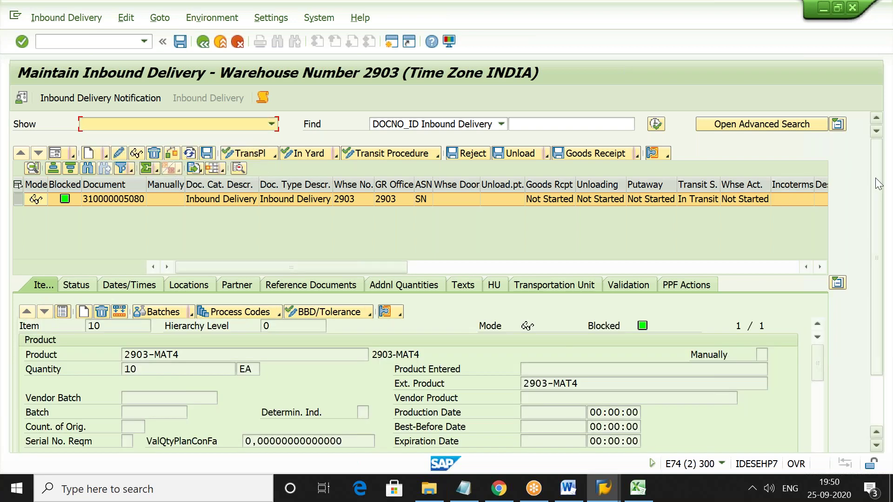
Step: Display the detail data of delivery item 10 and show its serial numbers
left_click_drag(875, 181, 877, 287)
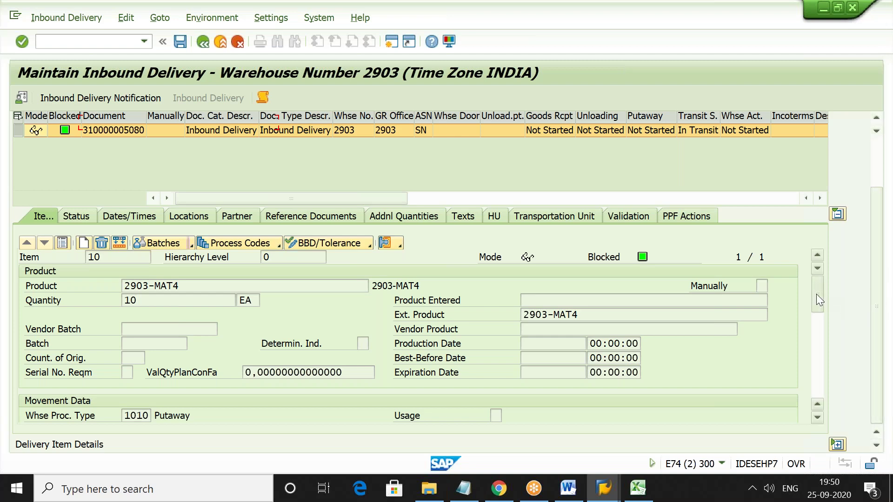
left_click_drag(816, 298, 819, 397)
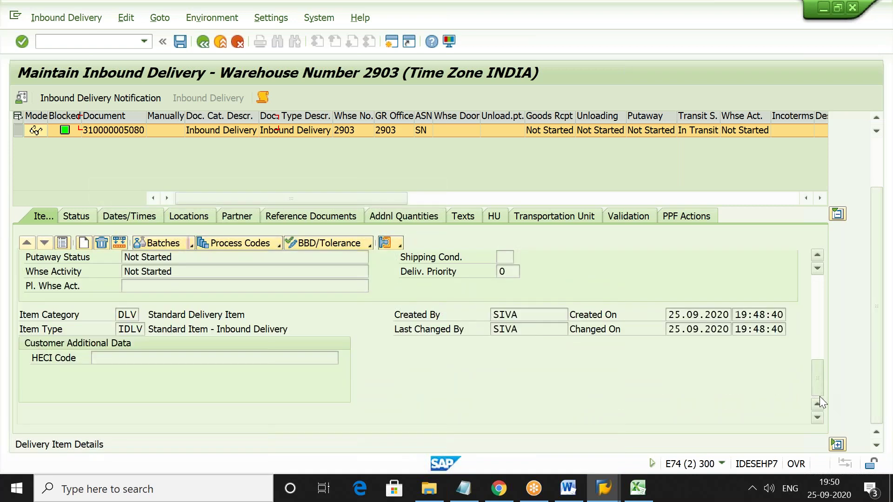
left_click(837, 445)
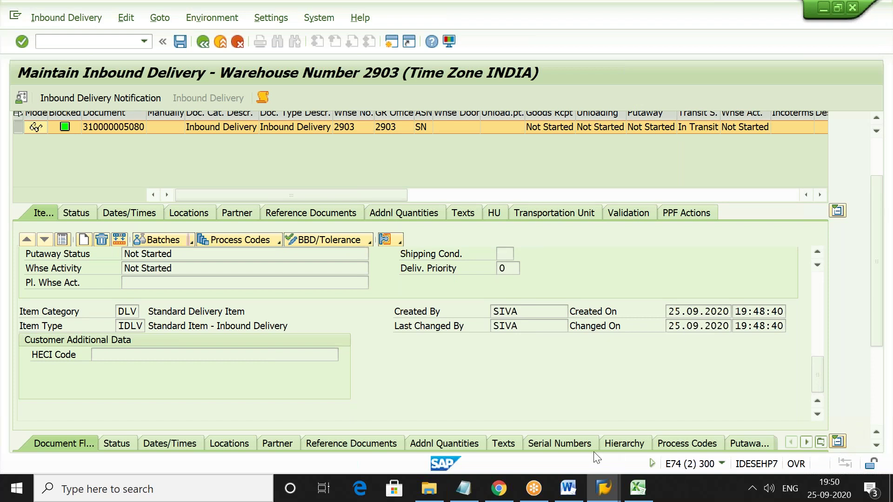
left_click(581, 445)
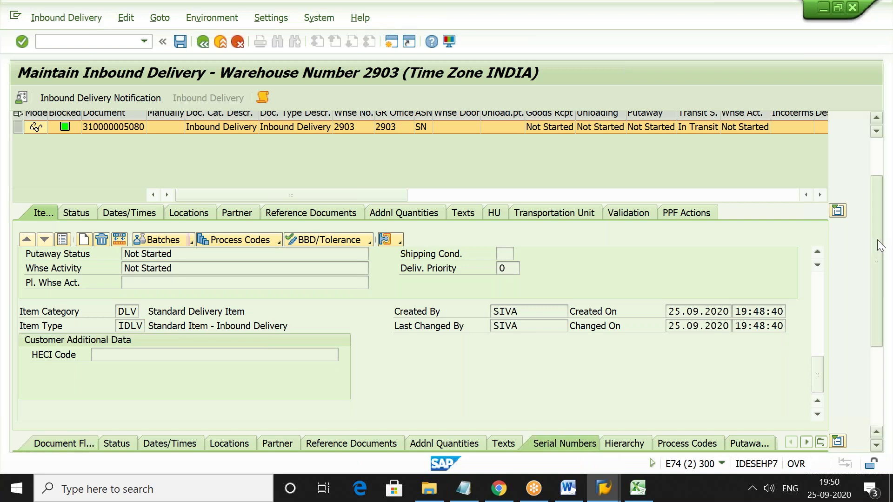
scroll(879, 276, "down", 5)
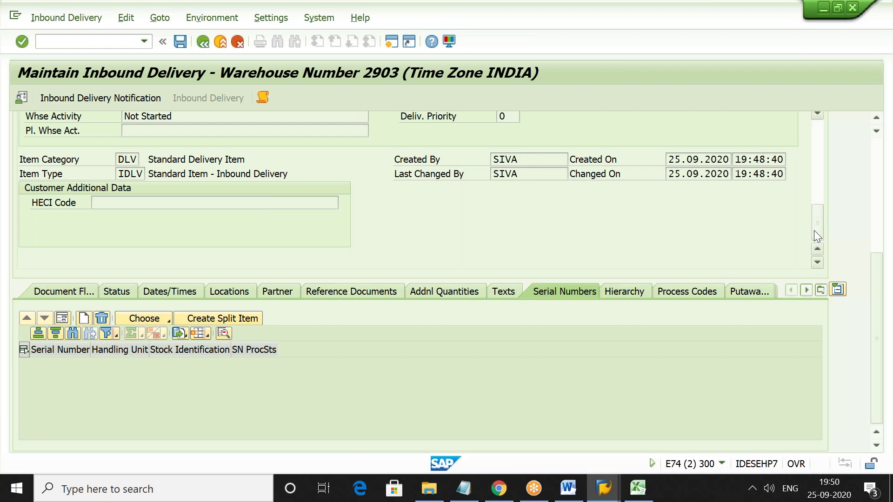
Step: Examine item 10's product data, serial number requirement, movement data, status and shipping conditions
left_click_drag(814, 230, 813, 172)
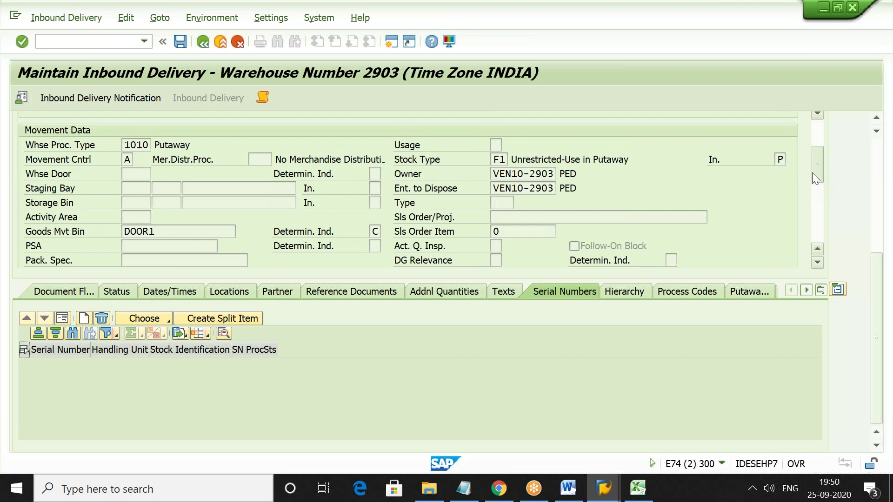
left_click_drag(813, 170, 813, 143)
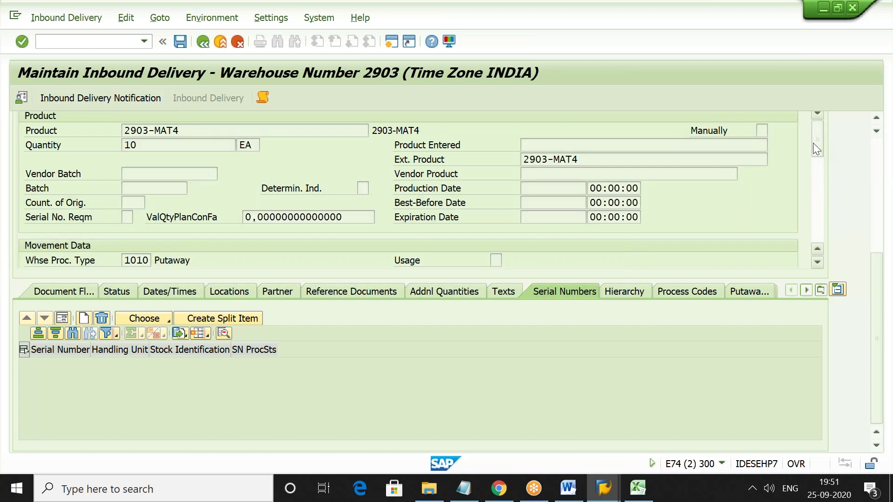
left_click_drag(880, 324, 881, 272)
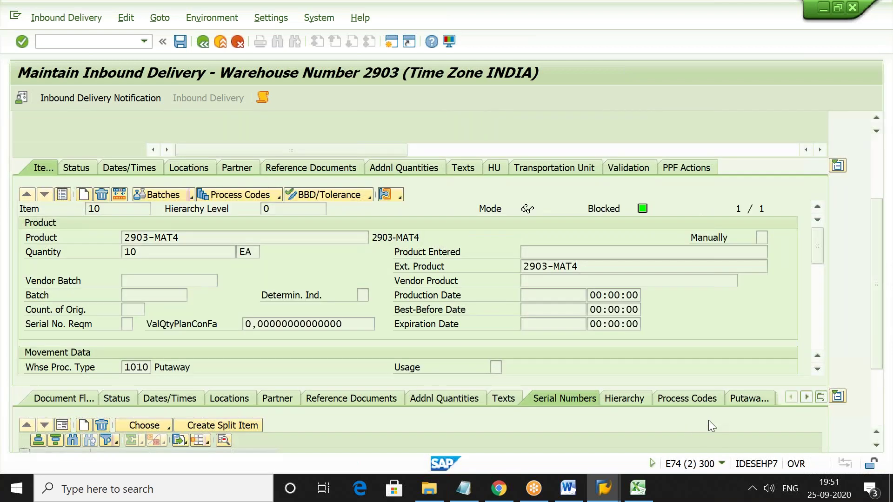
left_click(817, 370)
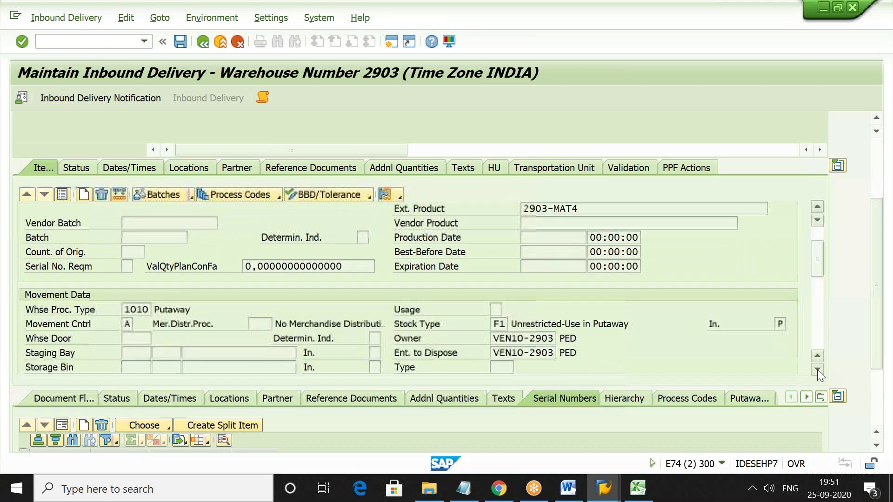
left_click_drag(817, 370, 817, 370)
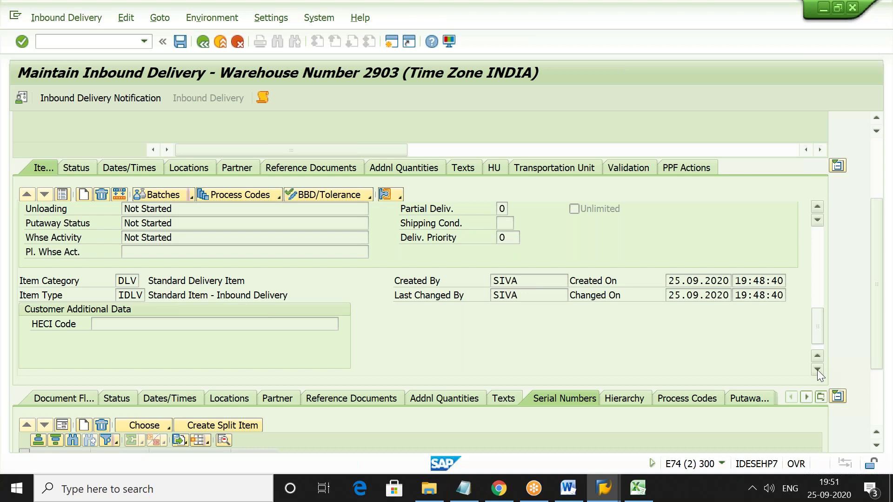
left_click(816, 370)
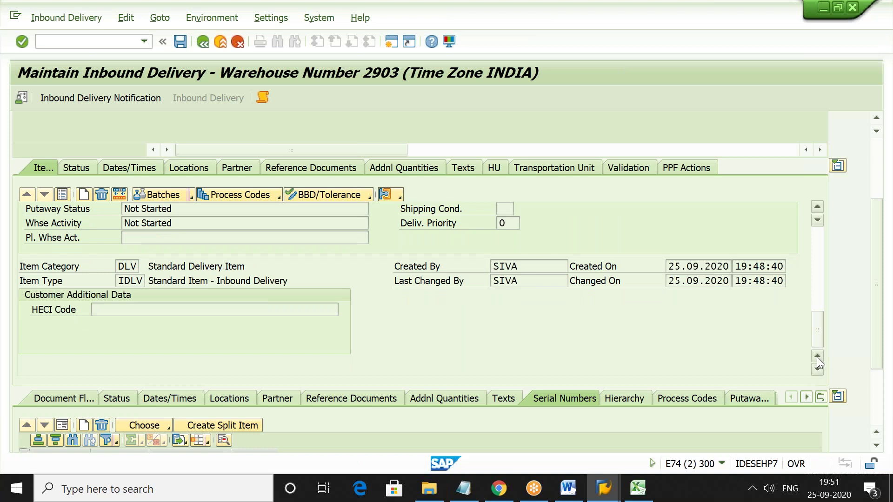
left_click(818, 356)
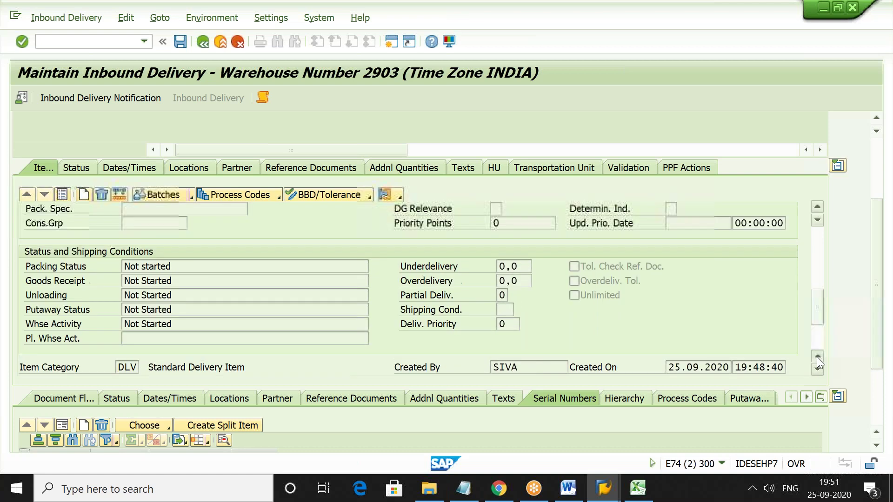
left_click(817, 356)
left_click(817, 357)
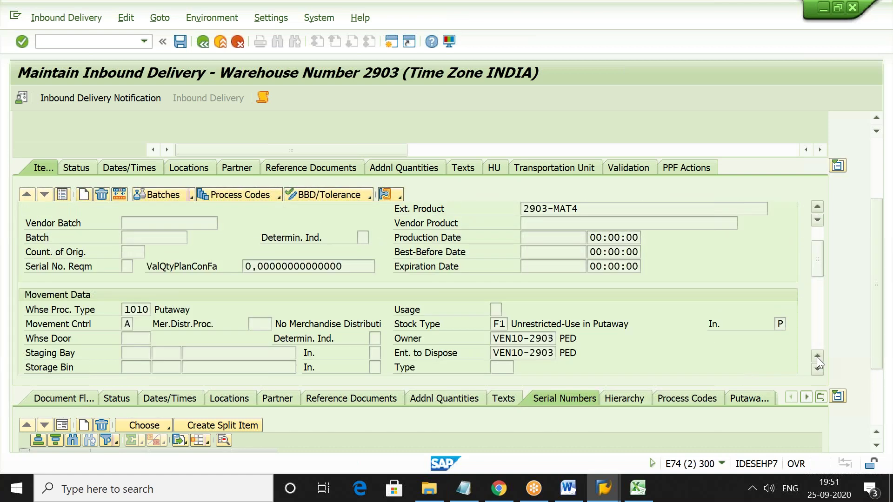
left_click(817, 356)
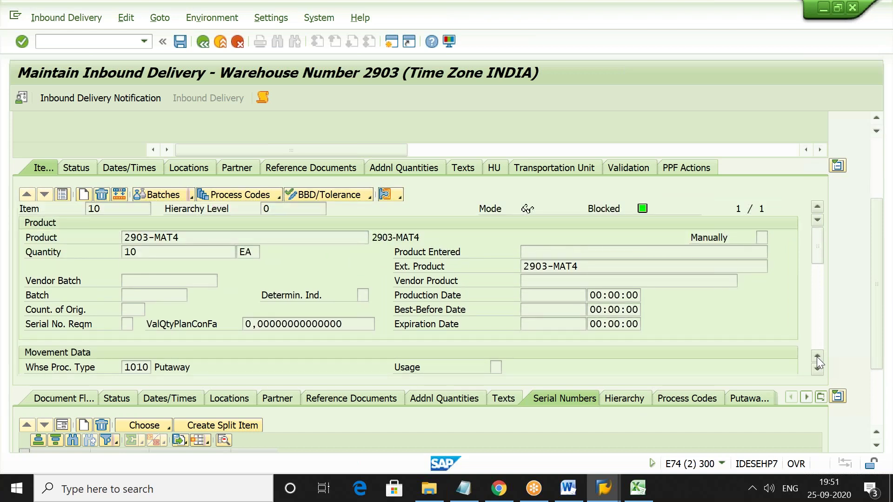
Step: Post the goods receipt for the inbound delivery and check item 10's statuses and serial numbers
left_click(838, 166)
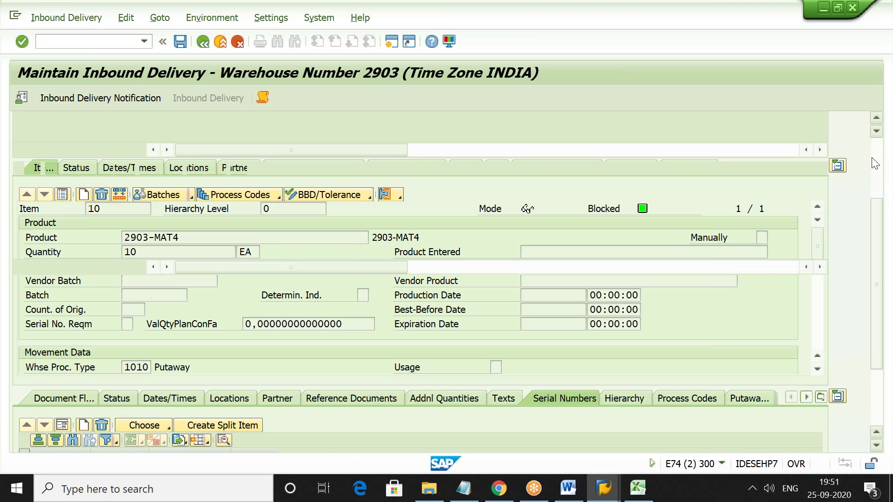
left_click(590, 153)
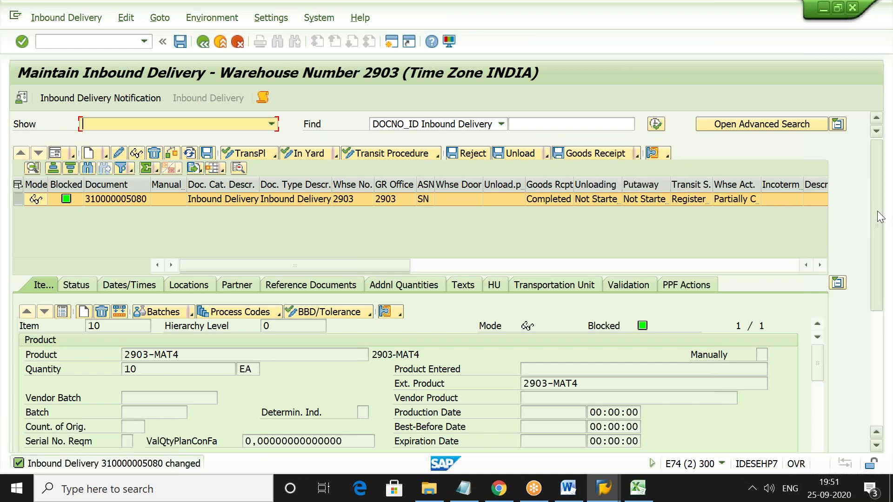
left_click_drag(879, 217, 876, 326)
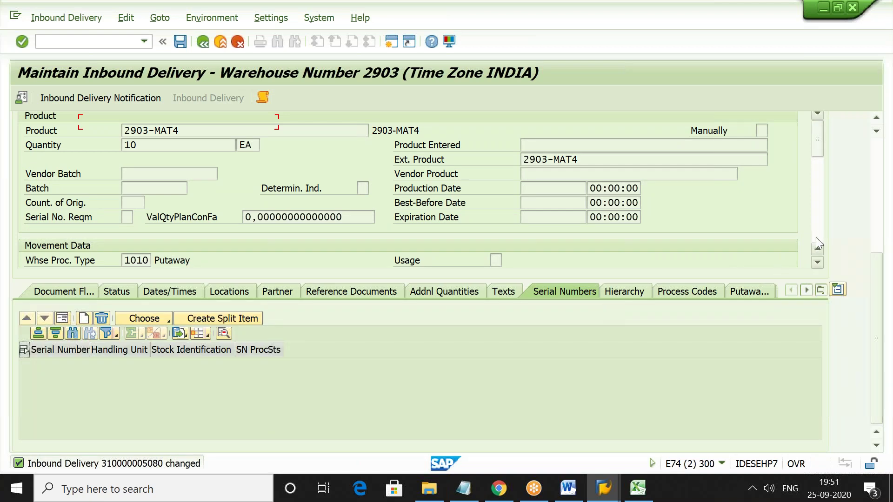
left_click_drag(818, 263, 818, 263)
left_click(818, 262)
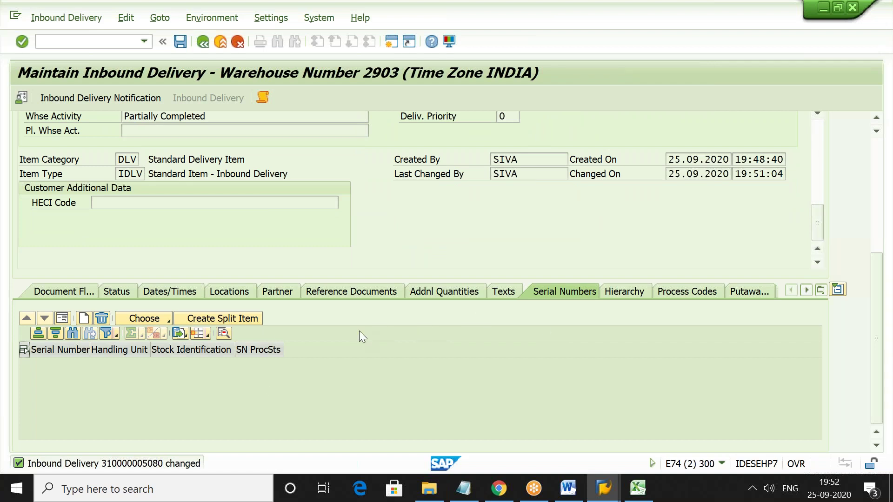
Step: Try to create a serial number entry for item 10 and show the serial numbers in form view
left_click(83, 318)
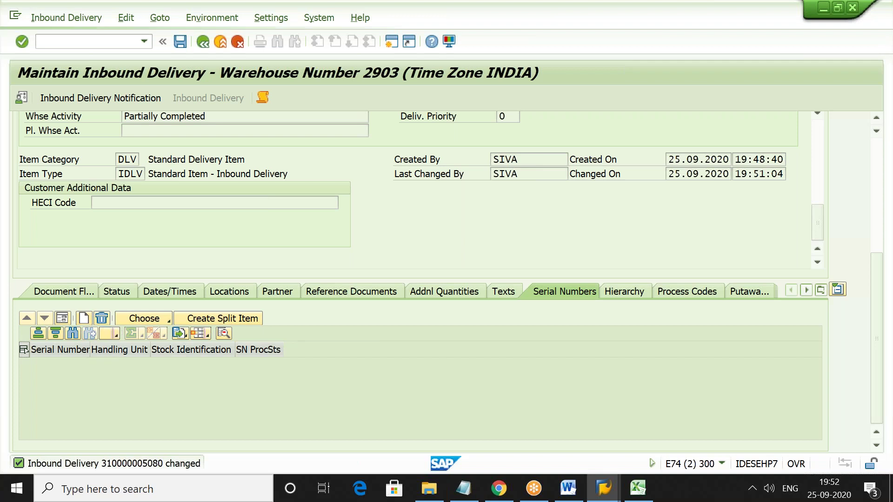
left_click(84, 312)
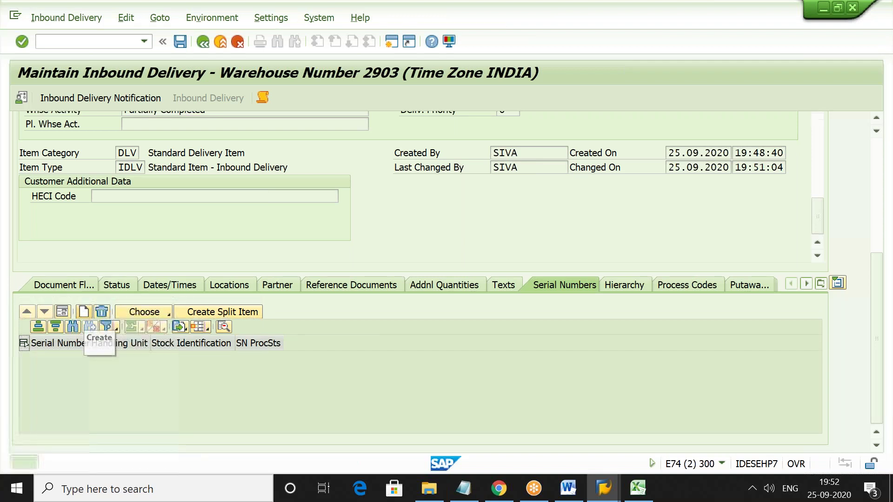
left_click(65, 314)
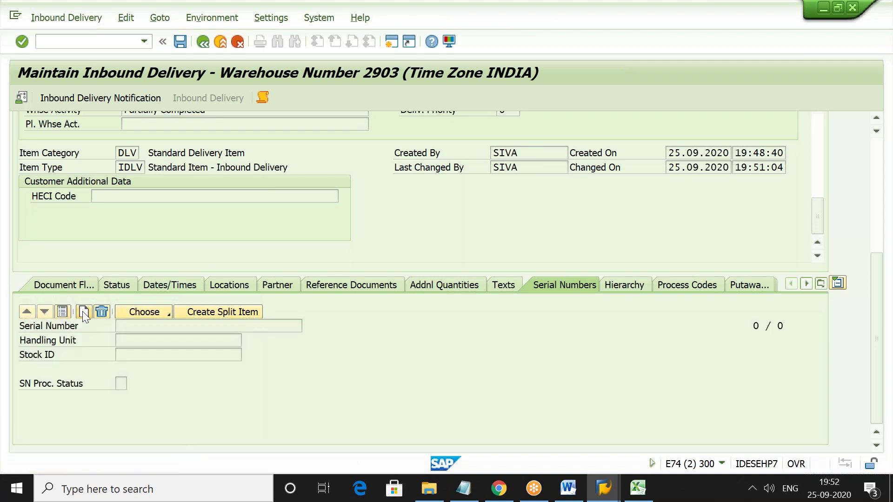
Step: Review the possible values of the serial number processing status and close the list without choosing one
left_click(119, 384)
left_click(133, 385)
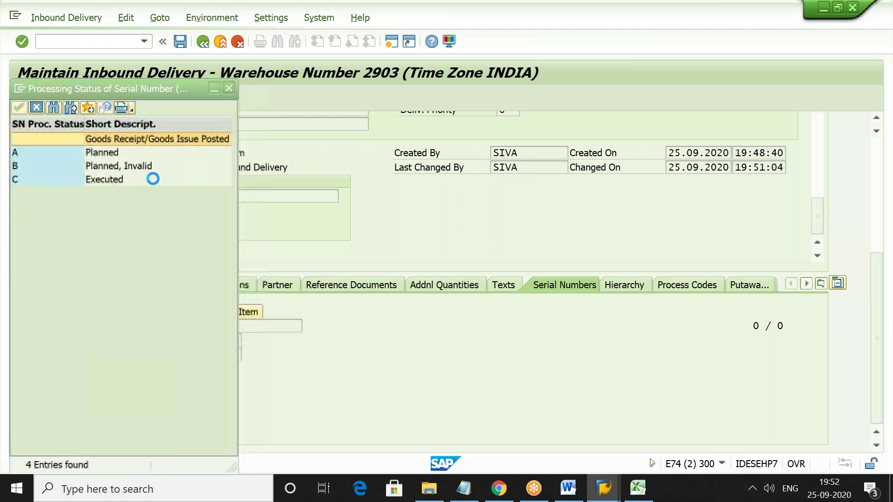
left_click(116, 151)
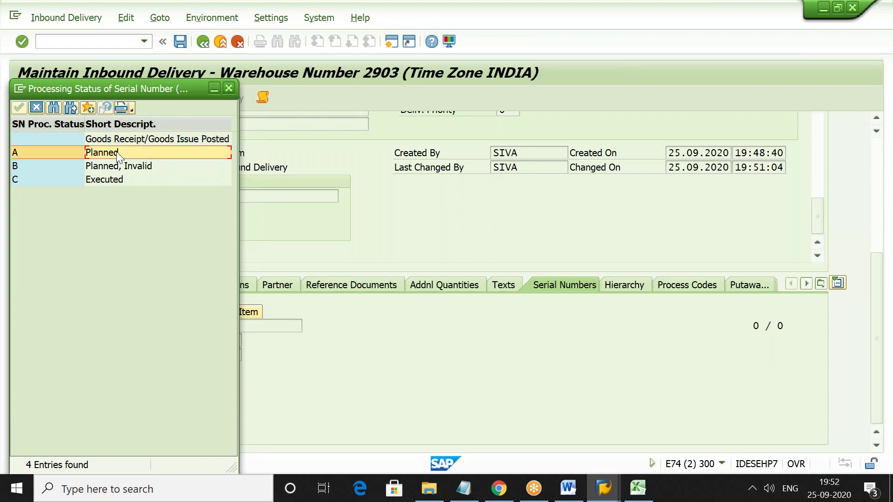
left_click(124, 165)
left_click(120, 178)
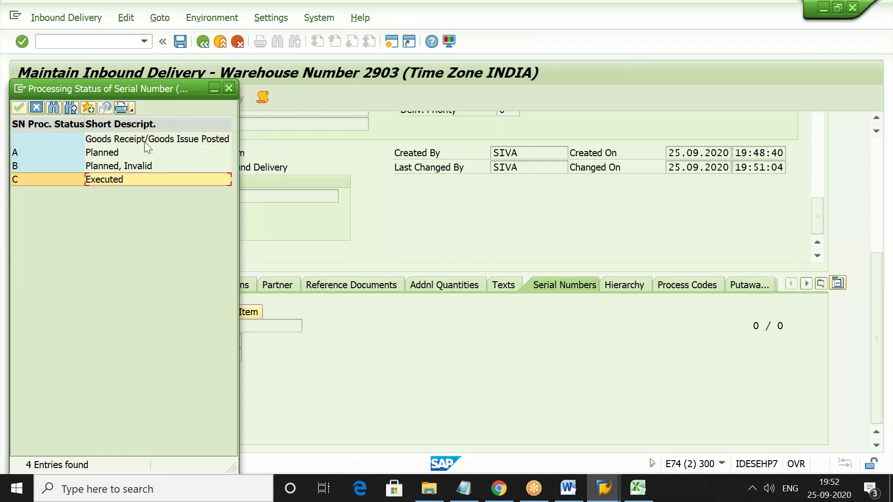
left_click(155, 141)
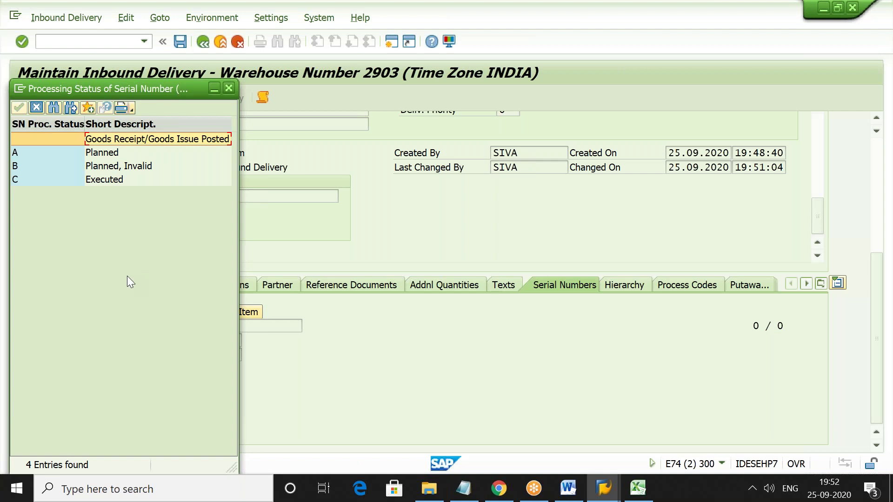
left_click(230, 88)
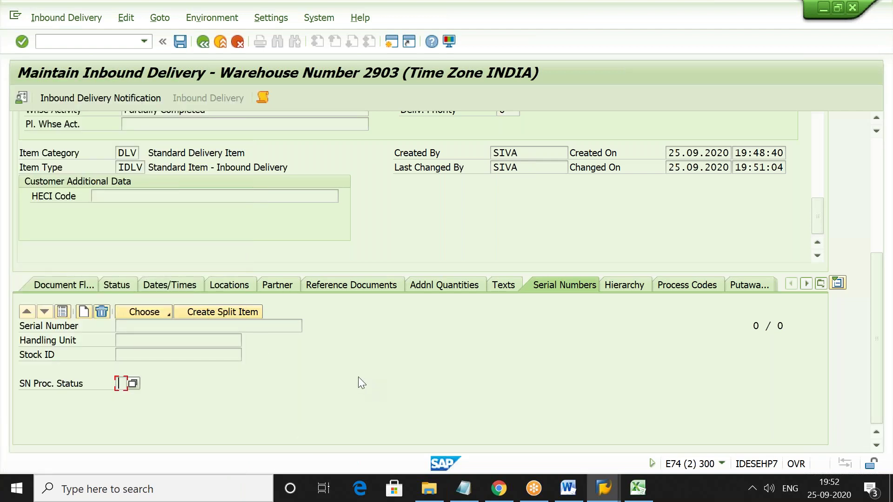
Step: Try to assign serial numbers to item 10 automatically, with 10 as the number of SNs and Total Quantity enabled
left_click(169, 312)
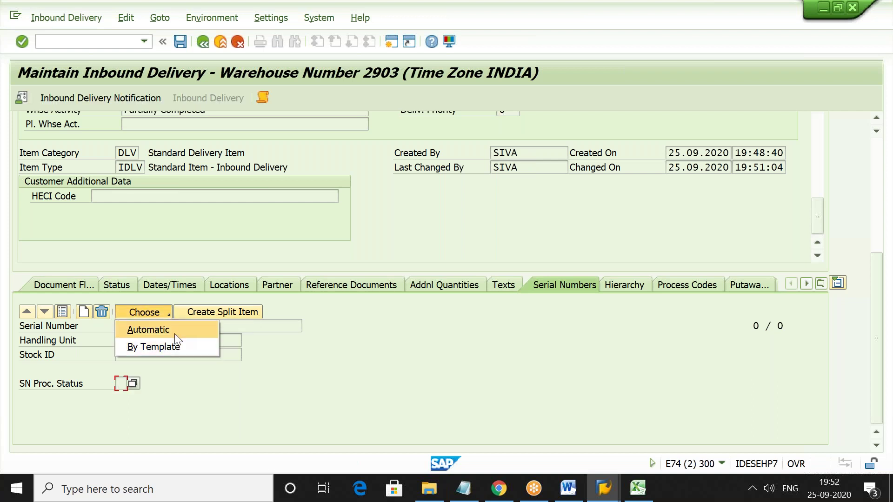
left_click(175, 331)
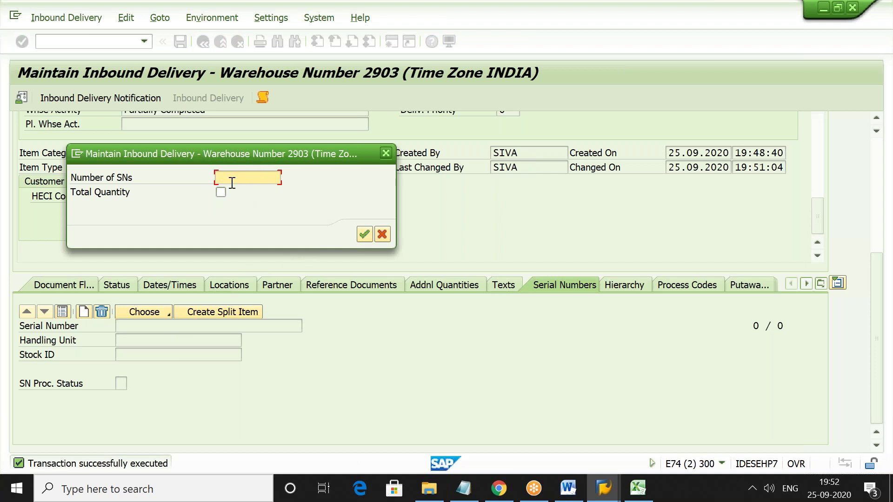
left_click(222, 192)
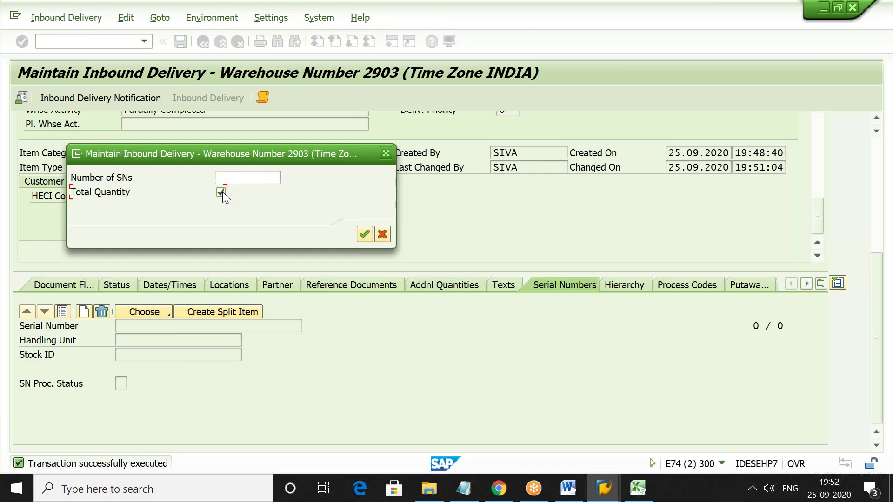
left_click(249, 178)
type("10")
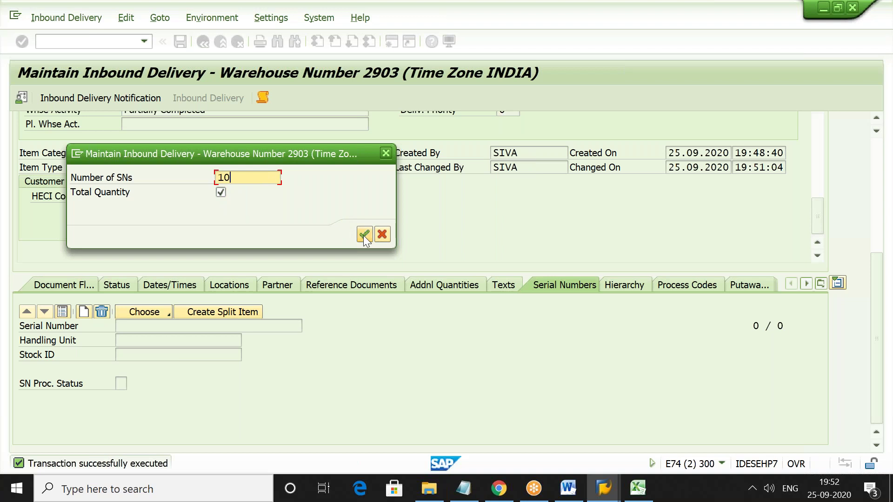
left_click(364, 234)
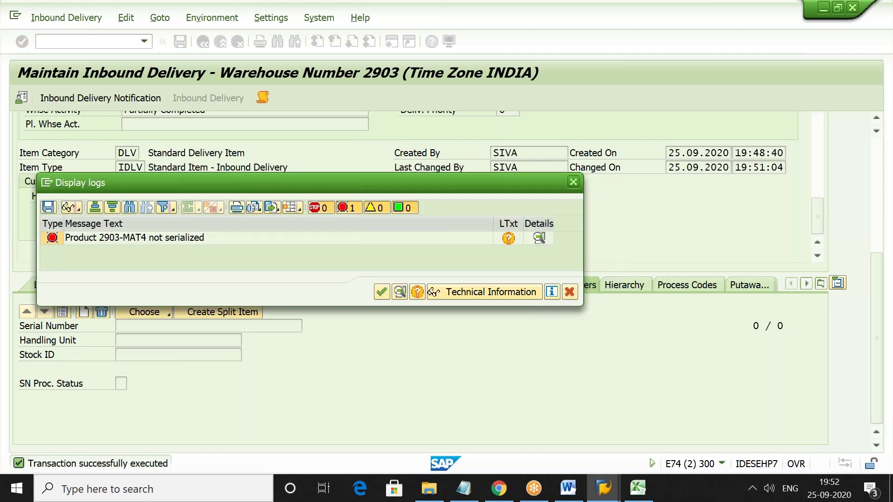
left_click(573, 182)
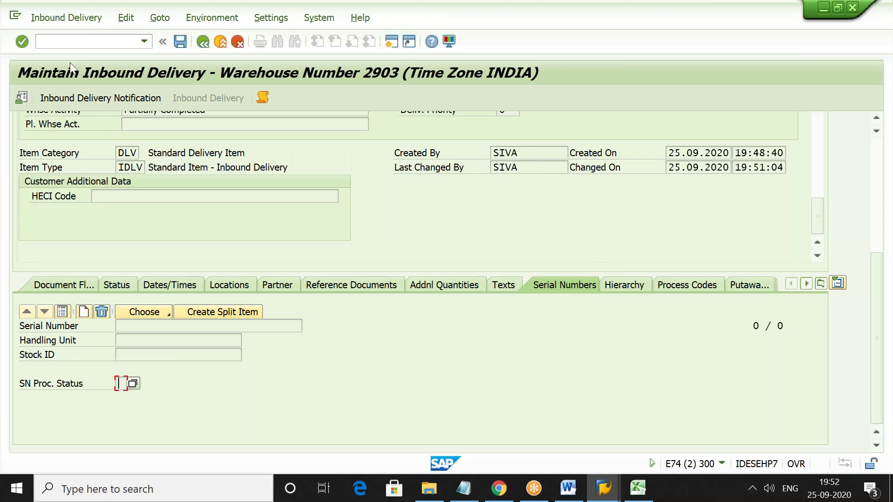
Step: Leave inbound delivery maintenance and return to SAP Easy Access with /N
left_click(110, 43)
type("/N")
key("Return")
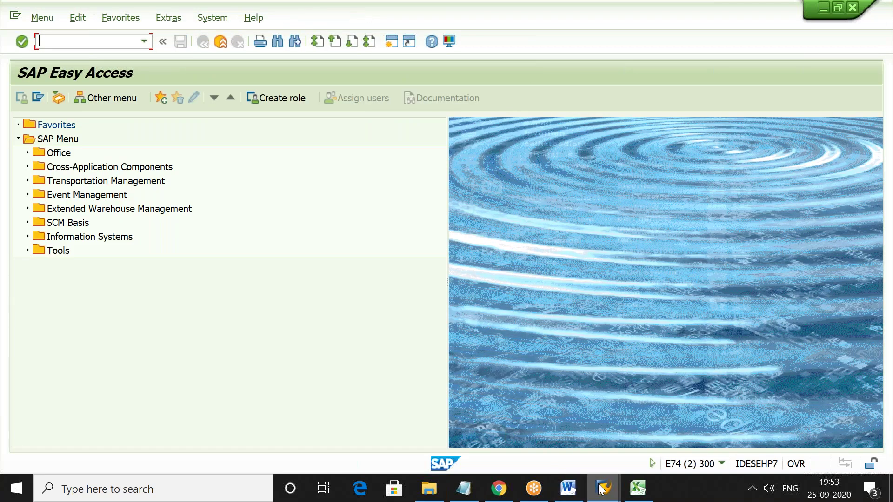
Step: Switch to the EH7 session on Create Inbound Delivery and open Create Integration Model with /NCFM1
mouse_move(602, 490)
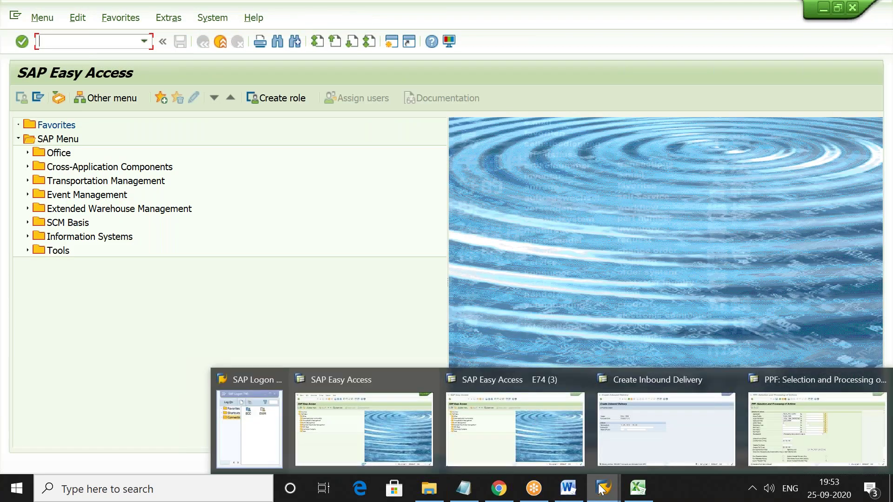
left_click(633, 424)
left_click(88, 41)
type("/N")
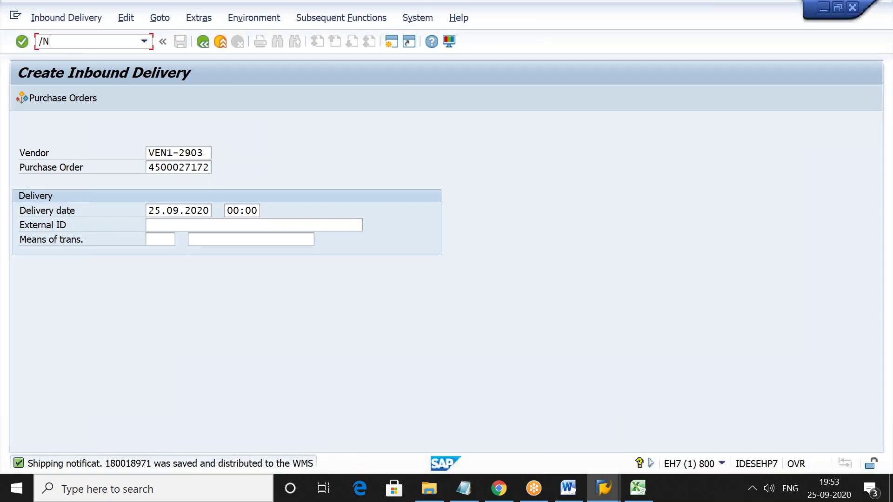
type("VL31N")
key("Return")
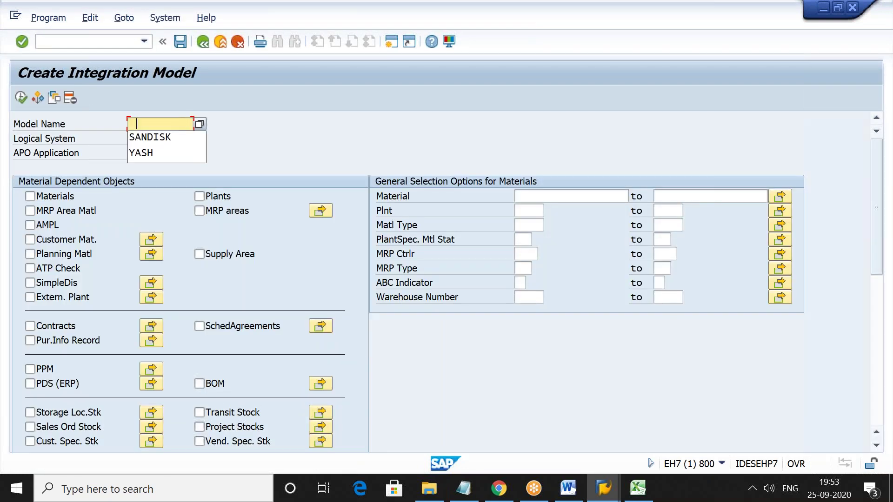
Step: Set the model name to SANDISK, logical system to E74CLNT300 and APO application to SN1, and include Materials
key("Down")
key("Return")
key("Tab")
key("Down")
key("Return")
key("Tab")
key("Down")
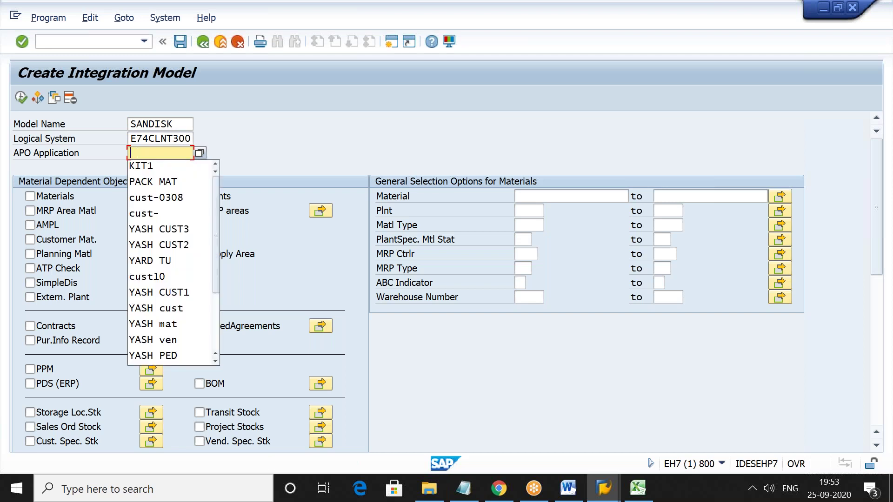
type("SN1")
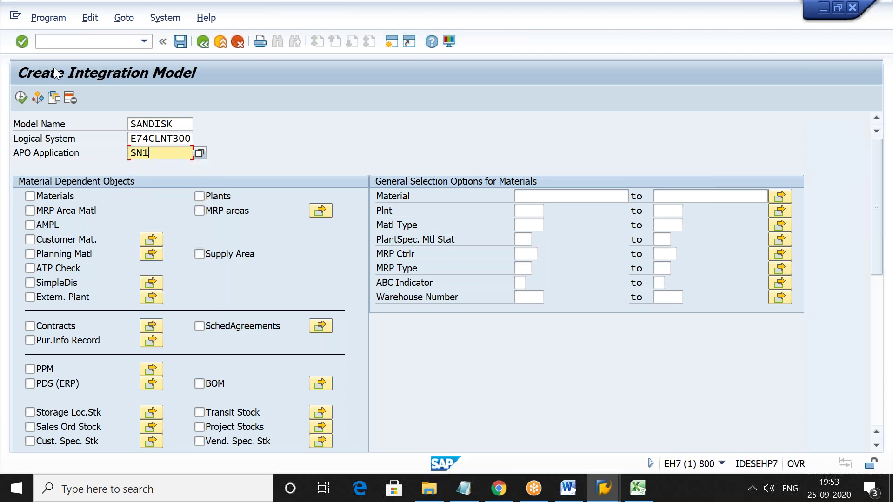
left_click(53, 196)
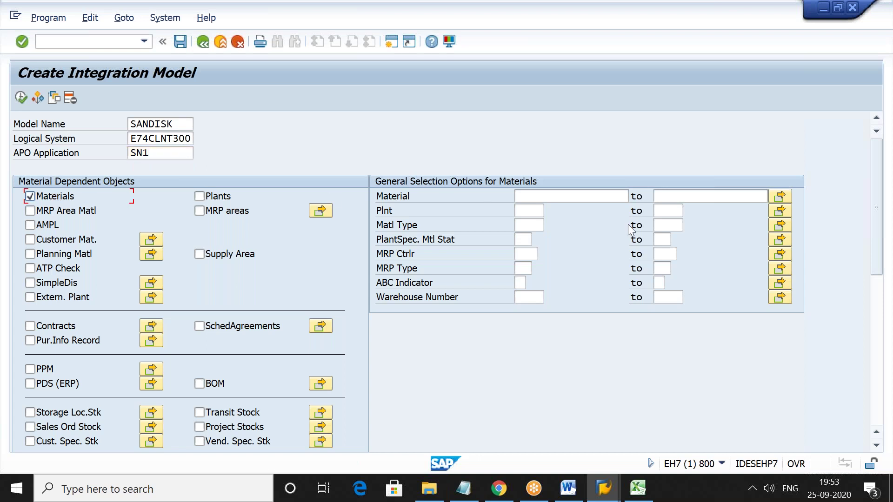
Step: Enter 2508-MAT4 as the material, run the selection to check its filter objects and return to the selection screen
left_click(600, 195)
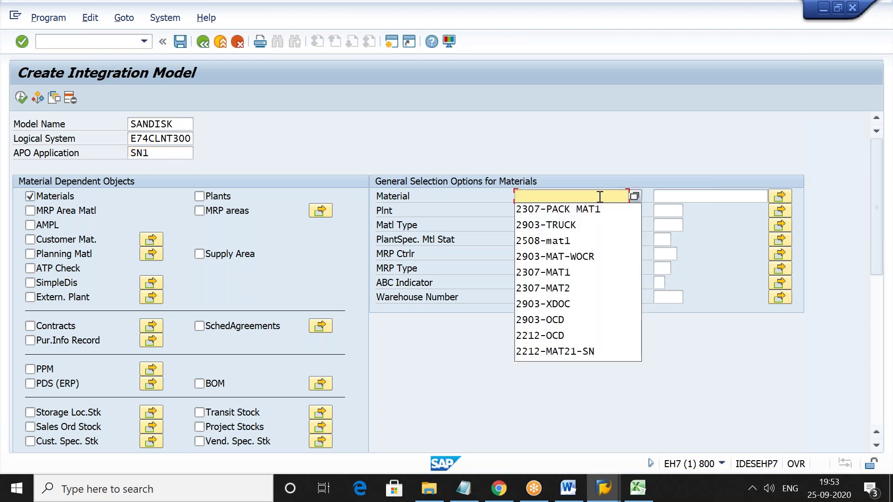
left_click(600, 239)
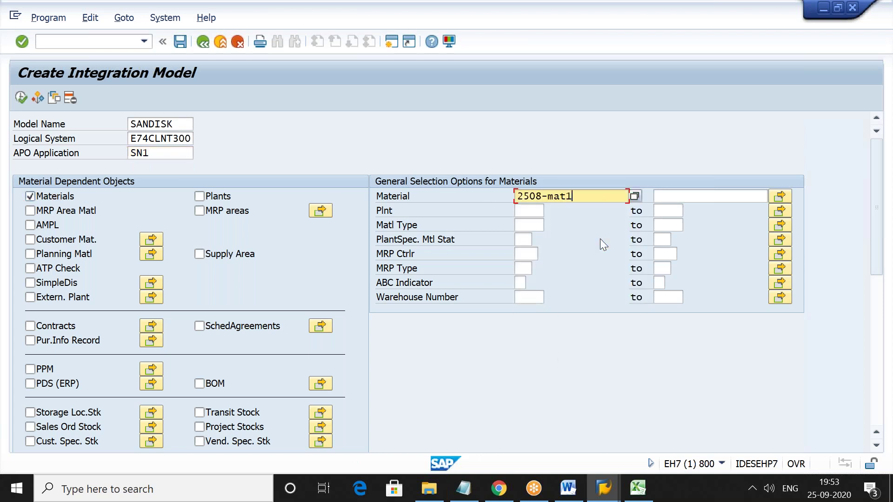
key("BackSpace")
type("4")
key("Return")
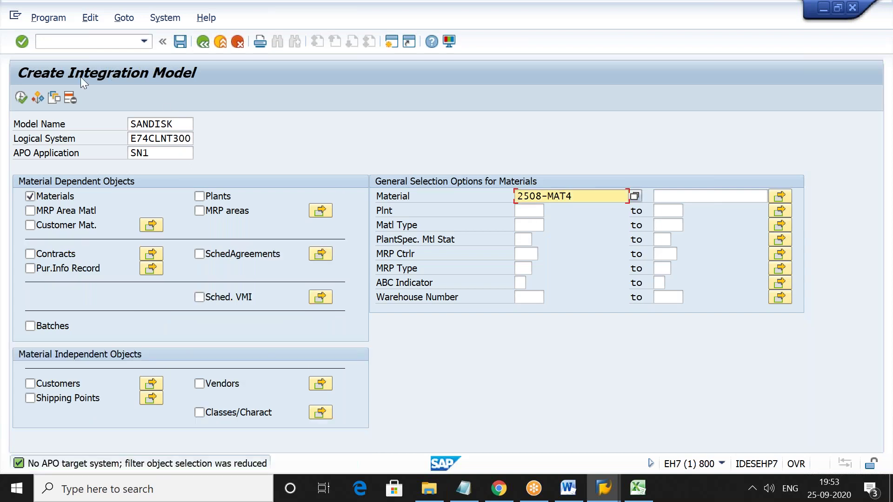
left_click(22, 98)
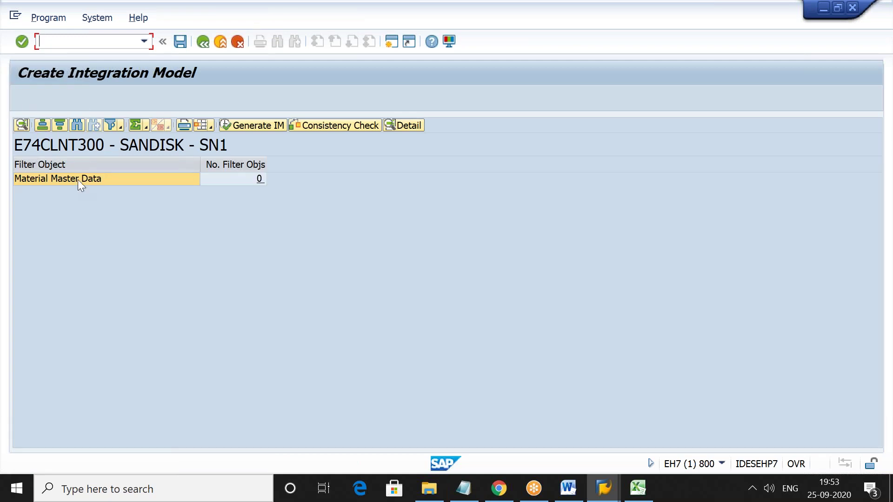
left_click(260, 179)
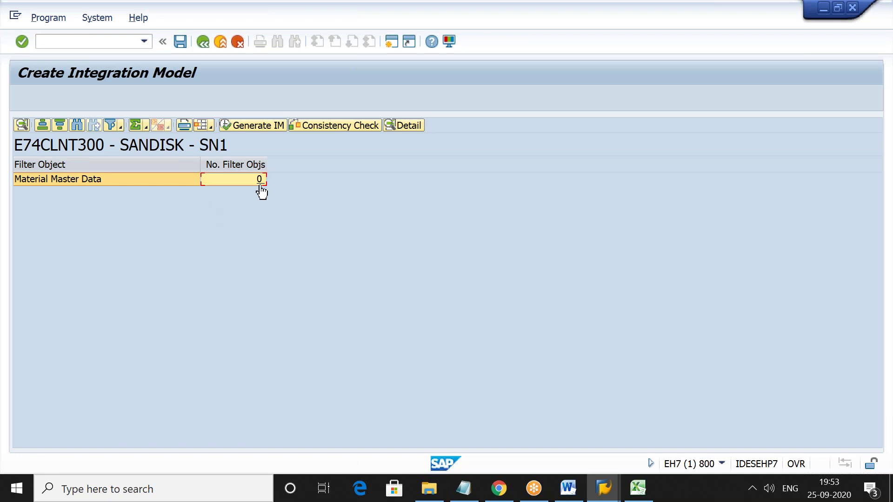
left_click(203, 46)
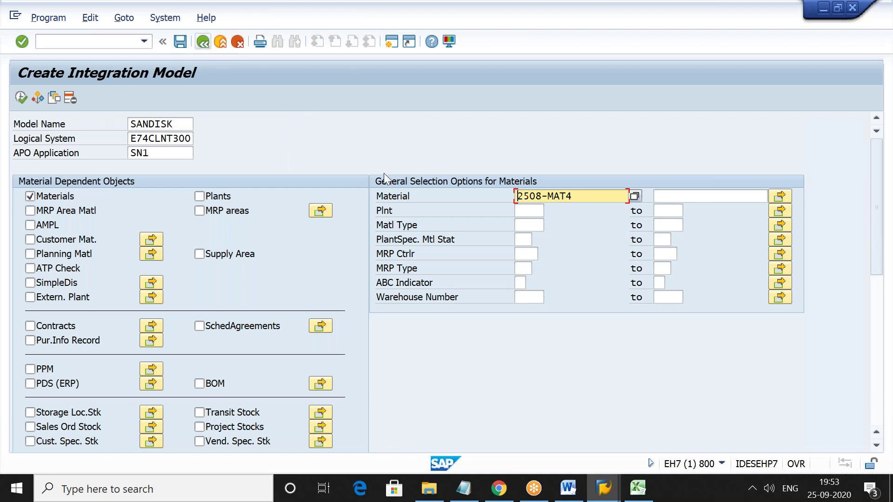
Step: Correct the material to 2903-MAT4, run the selection and generate the integration model for Material Master Data
type("2903")
left_click(20, 98)
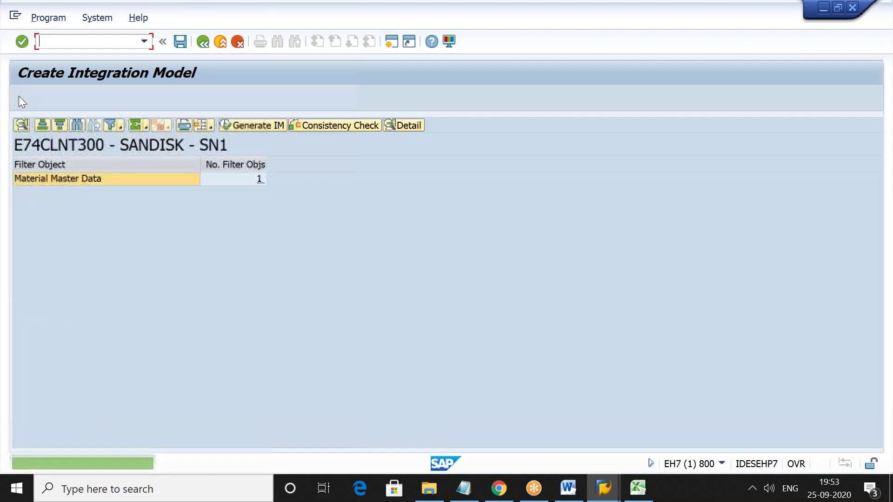
left_click(157, 180)
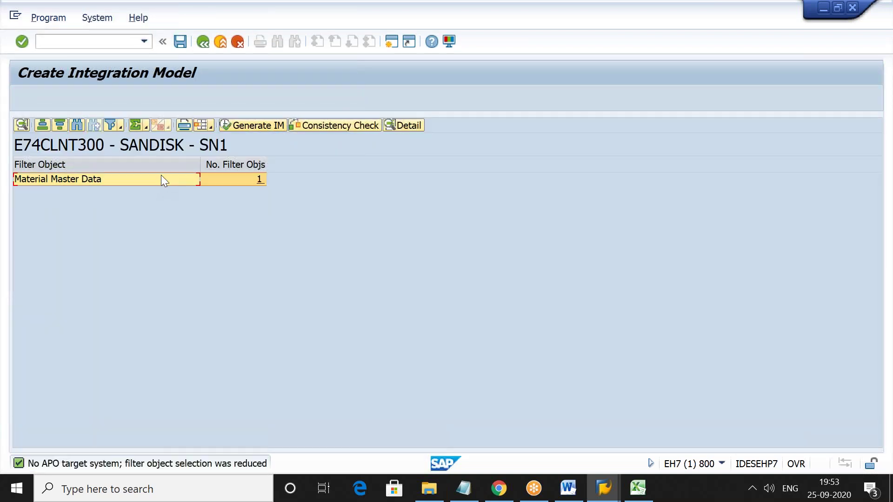
left_click(260, 125)
key("Return")
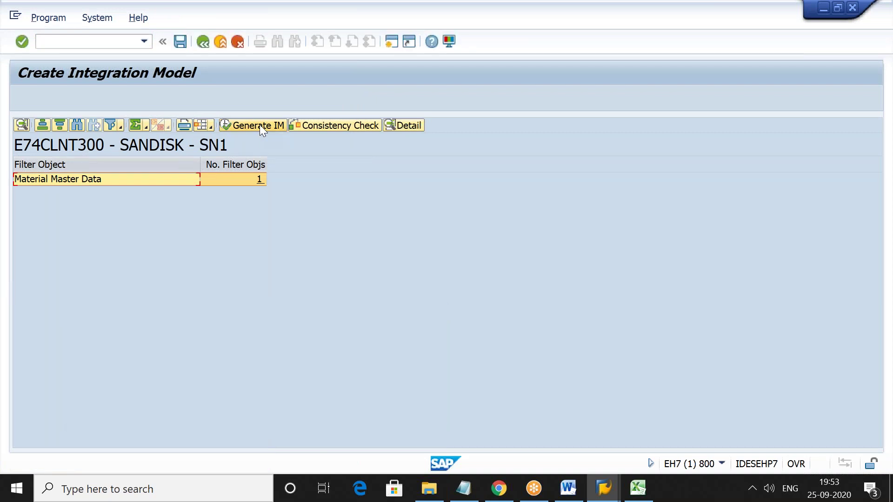
Step: Open Activate or Deactivate Integration Model with /NCFM2 and list the SN1 models of SANDISK for E74CLNT300
left_click(119, 43)
type("/N")
type("CFM1")
key("Return")
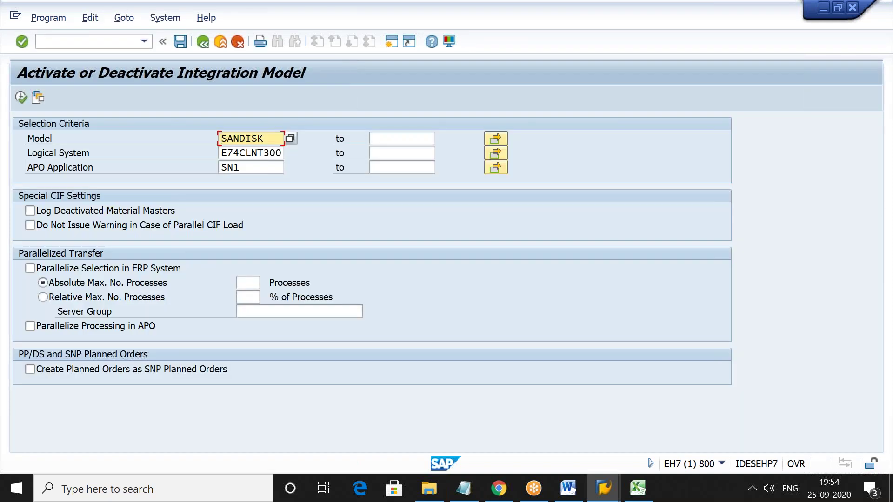
left_click(21, 97)
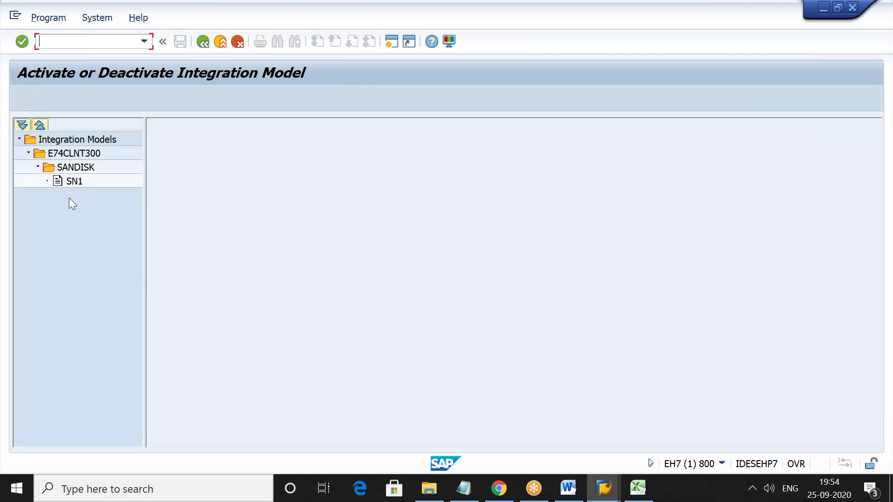
left_click(74, 181)
double_click(74, 181)
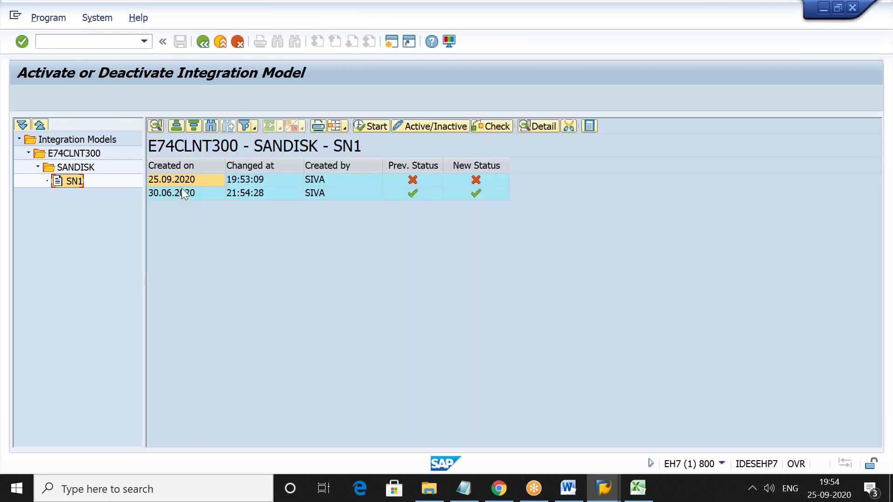
Step: Activate the SN1 model created on 25.09.2020, show the application log of the transfer and return to SAP Easy Access
left_click(187, 179)
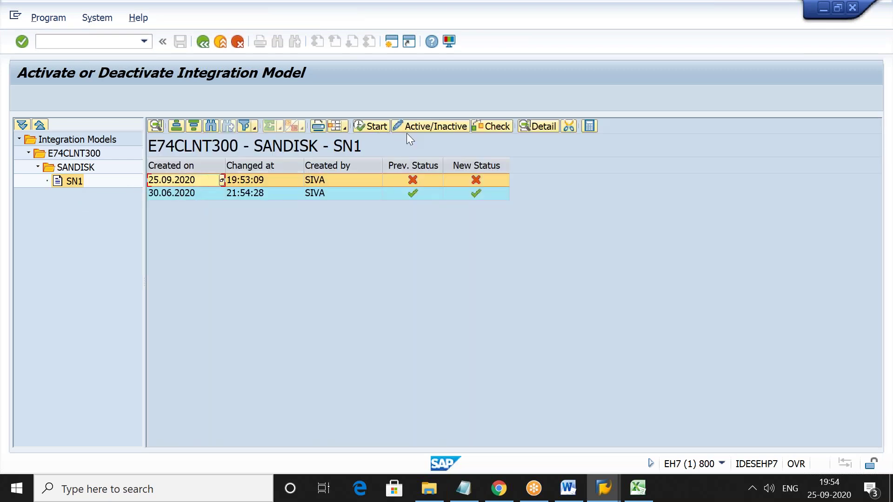
left_click(428, 129)
left_click(378, 127)
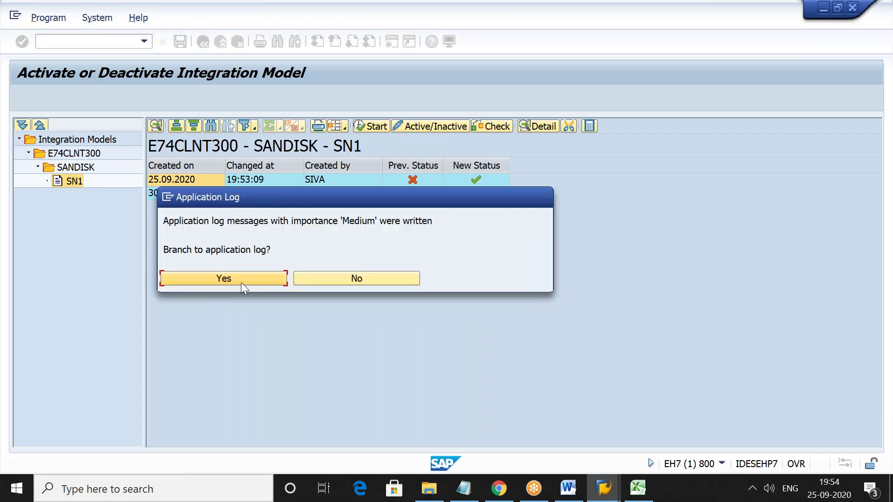
left_click(241, 279)
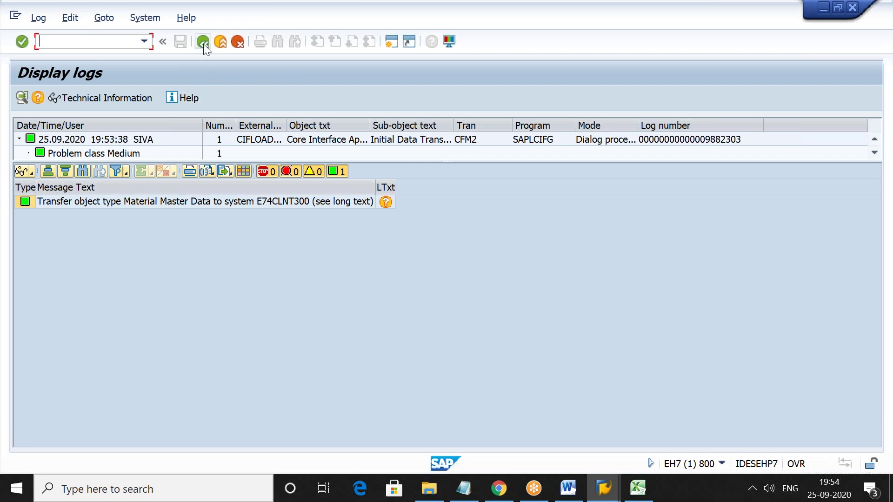
left_click(203, 42)
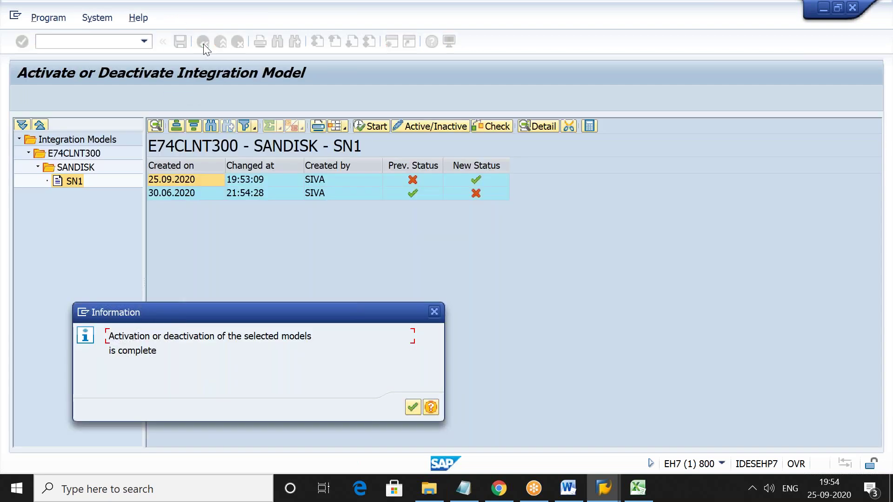
key("Return")
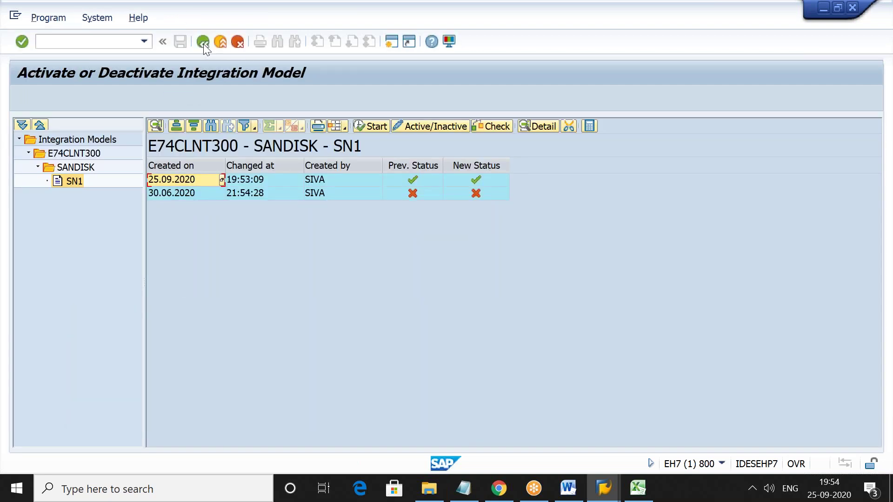
left_click(203, 43)
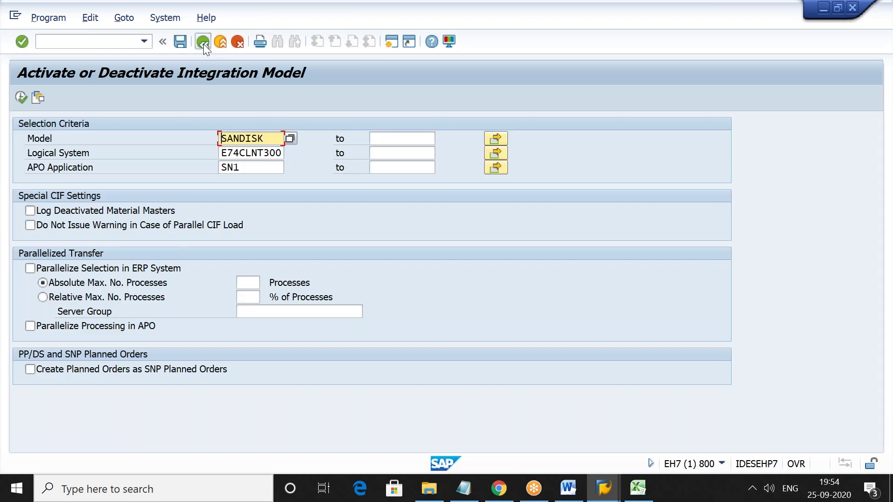
left_click(203, 43)
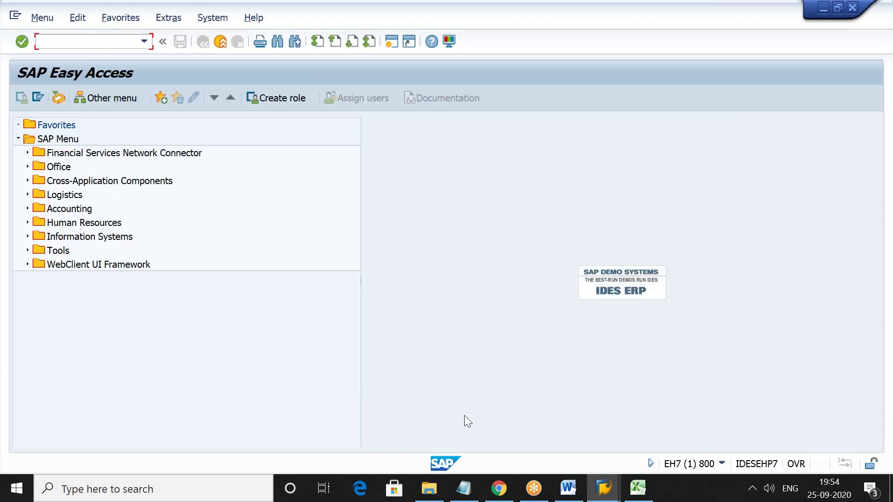
Step: Switch to the PPF action selection session E74 (4), leave the transaction with /N and close that session
mouse_move(614, 498)
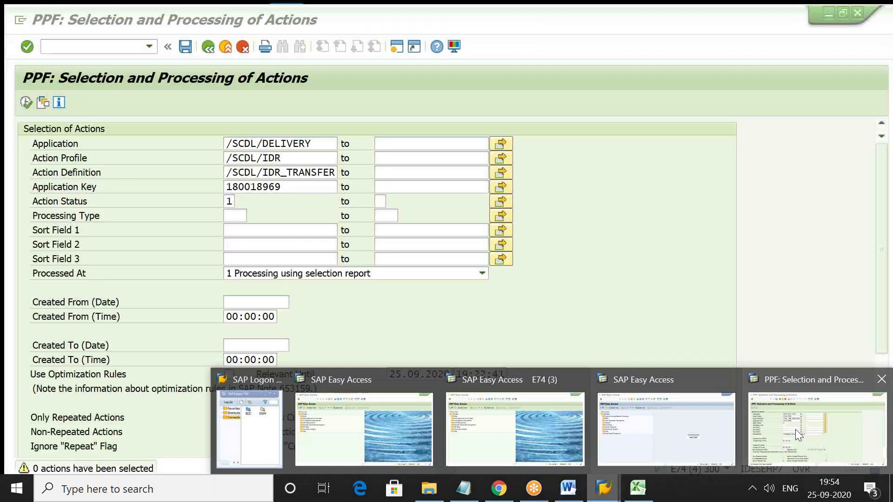
left_click(795, 428)
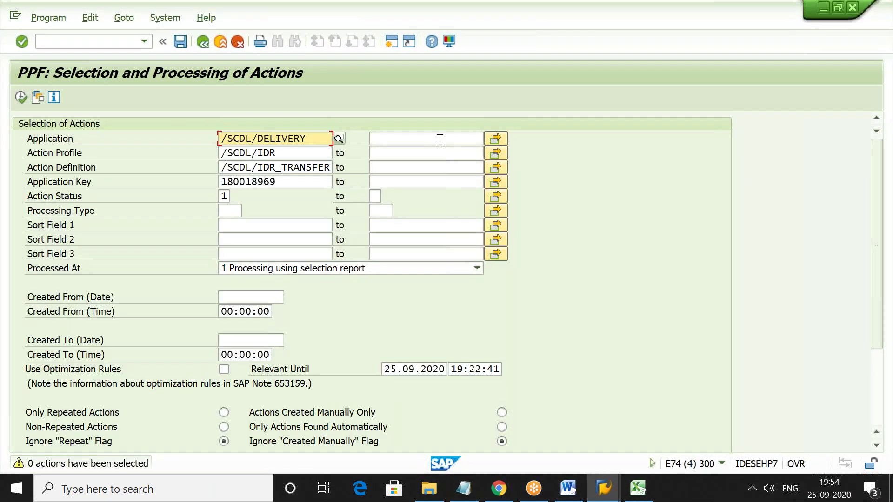
left_click(89, 40)
type("/N")
key("Return")
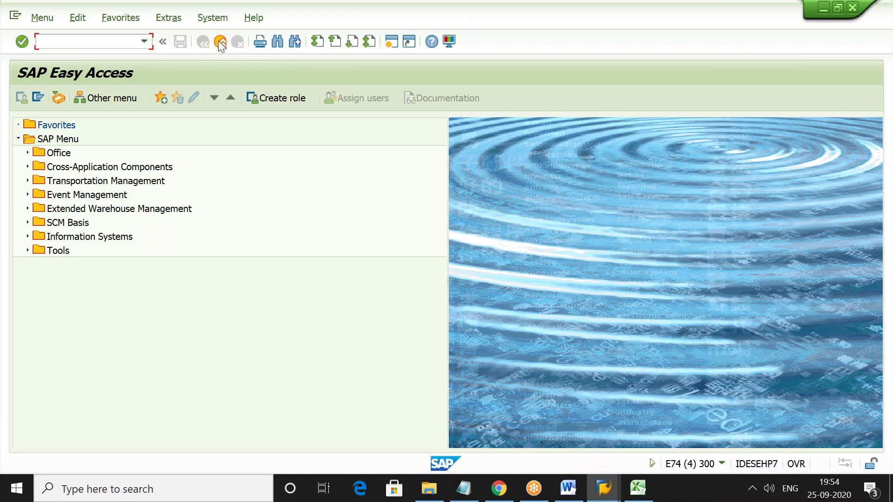
left_click(219, 41)
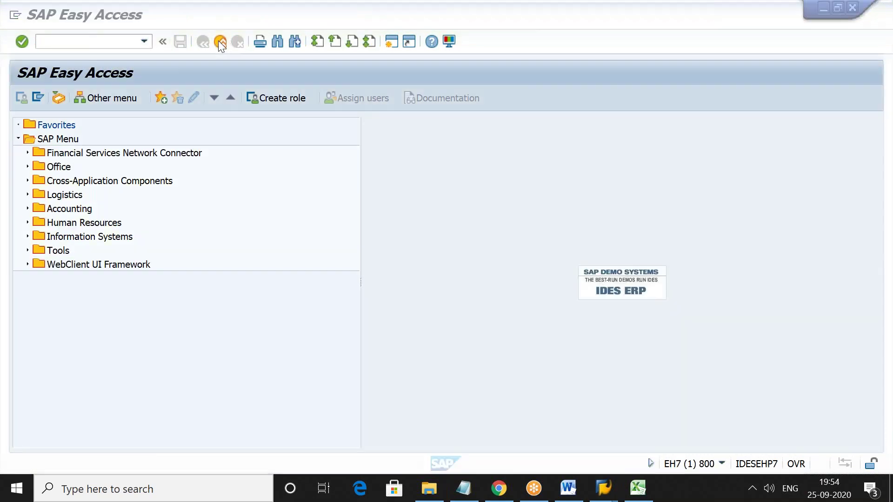
Step: Switch to the E74 (3) session and close it
left_click(603, 488)
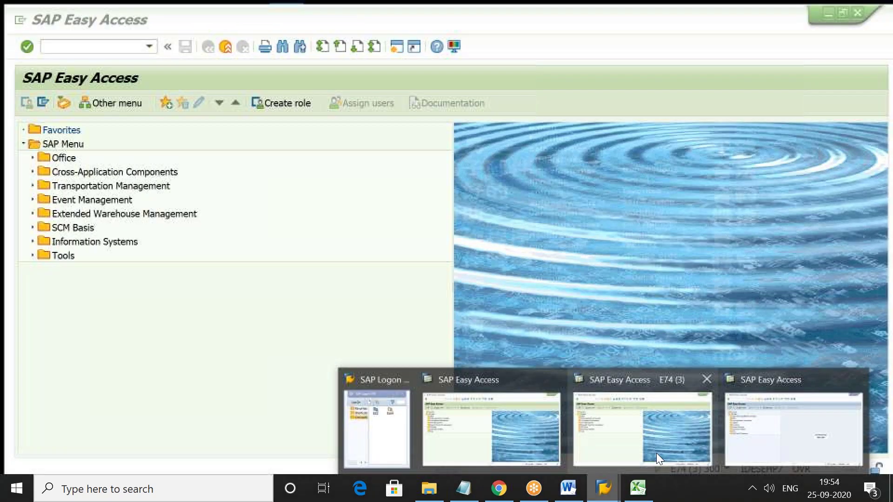
left_click(657, 454)
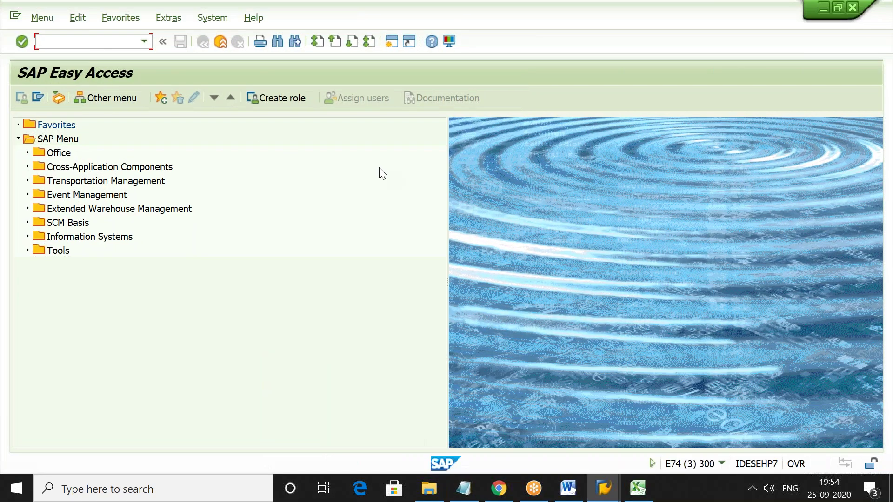
left_click(220, 43)
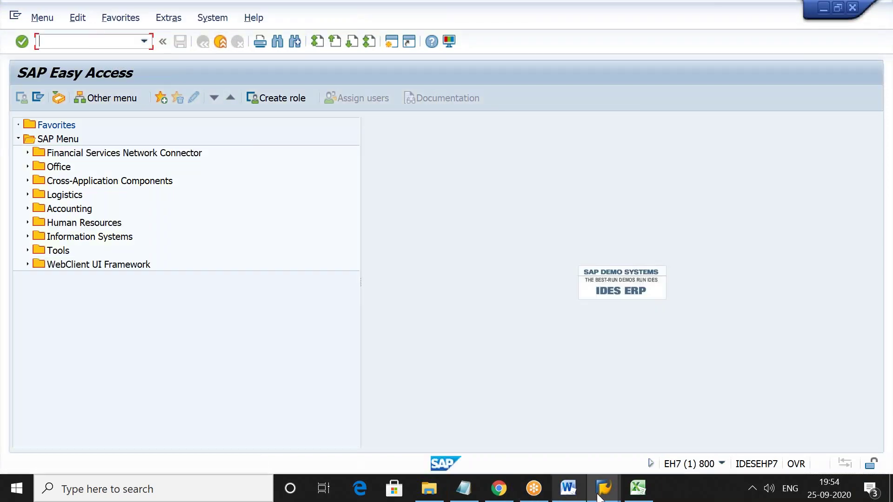
Step: Switch to the E74 (2) session and open Maintain Inbound Delivery with /n/scwm/prdi
mouse_move(602, 495)
left_click(558, 436)
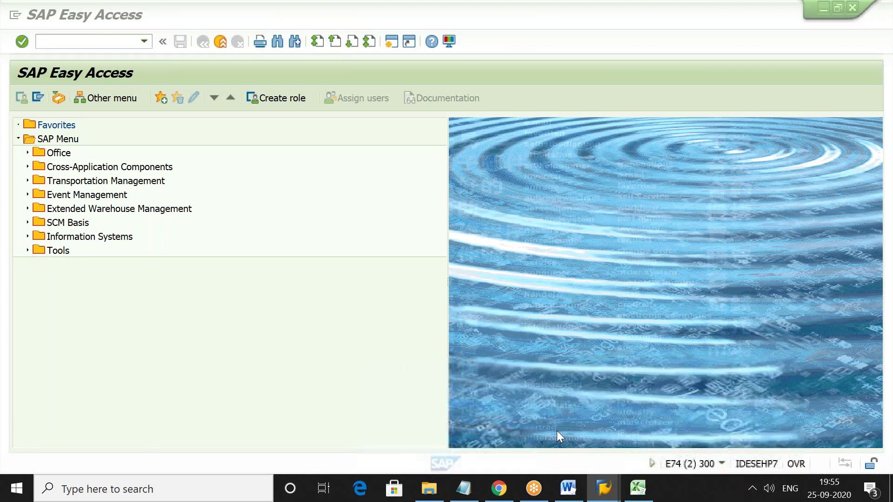
left_click(144, 42)
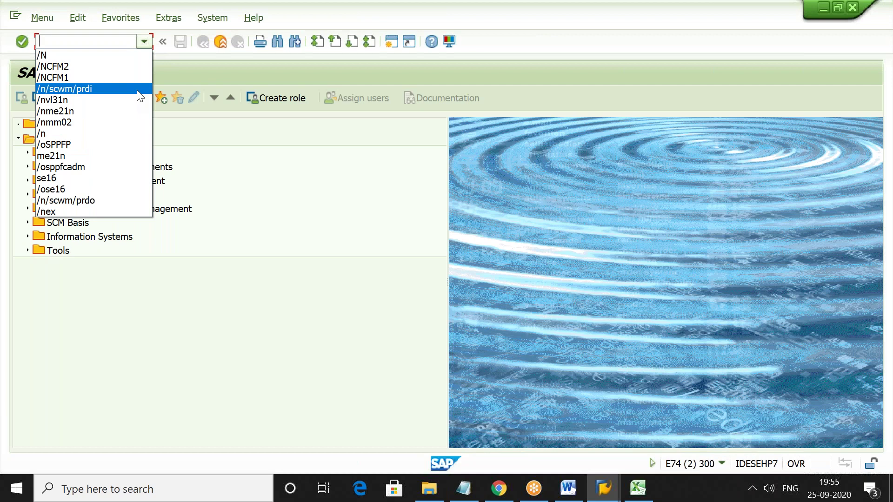
left_click(137, 89)
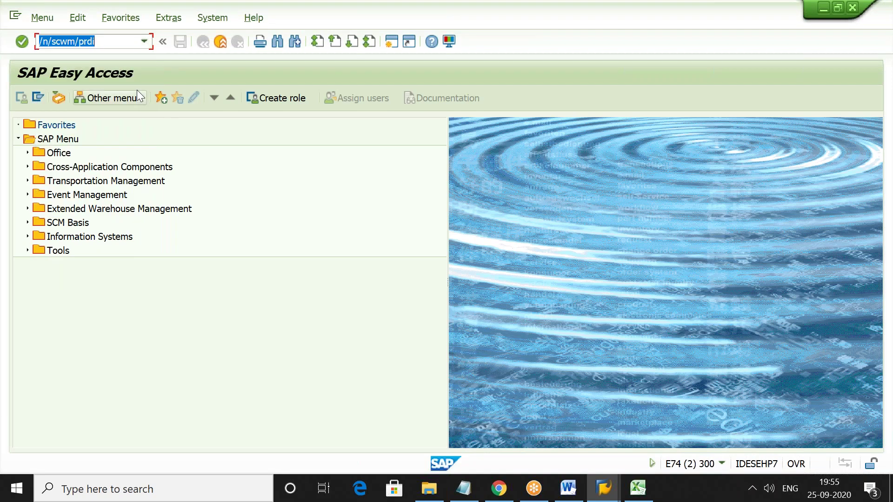
key("End")
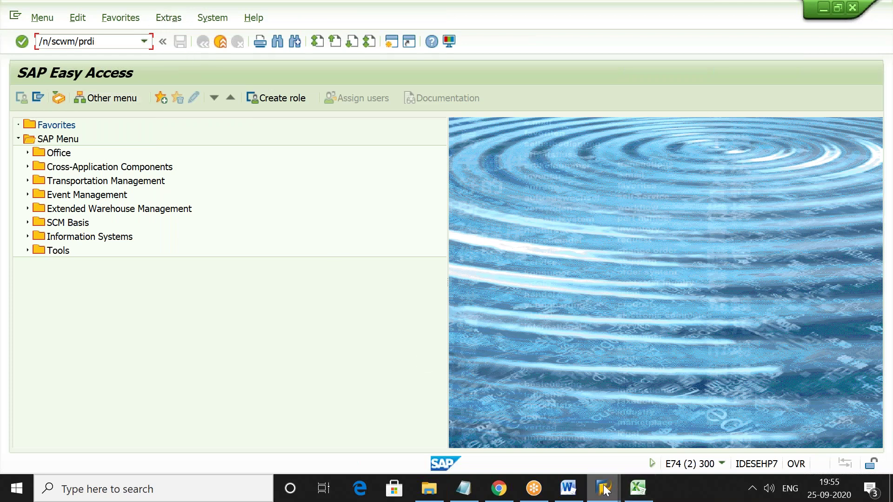
mouse_move(604, 490)
left_click(702, 414)
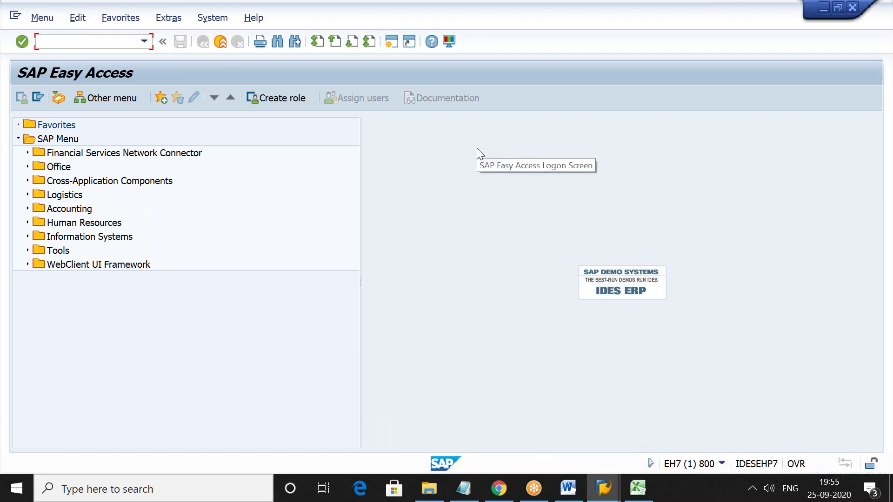
key("alt+Tab")
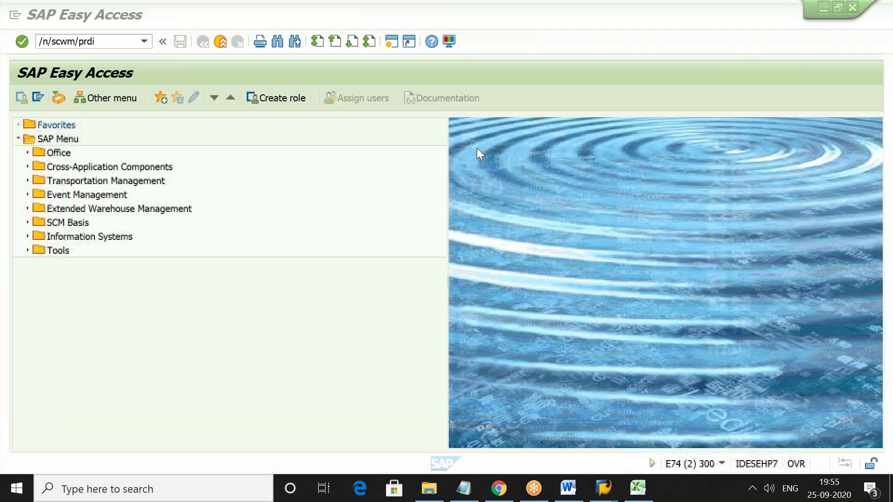
key("Return")
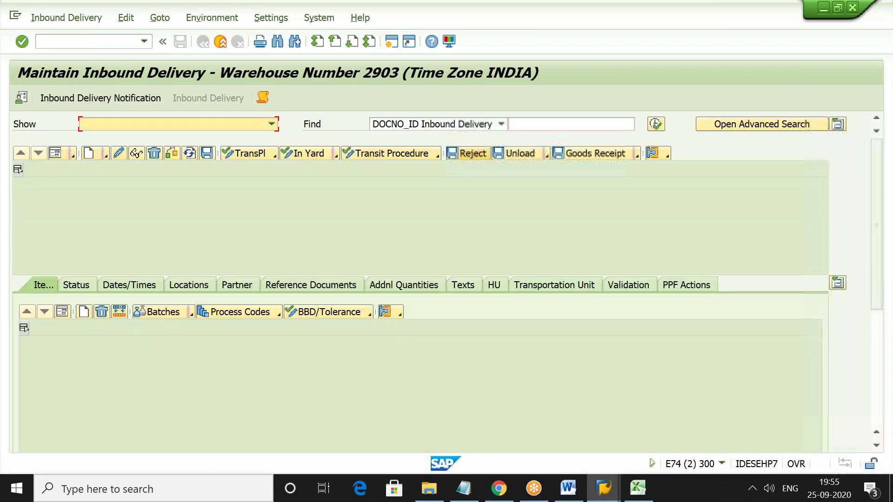
left_click(144, 98)
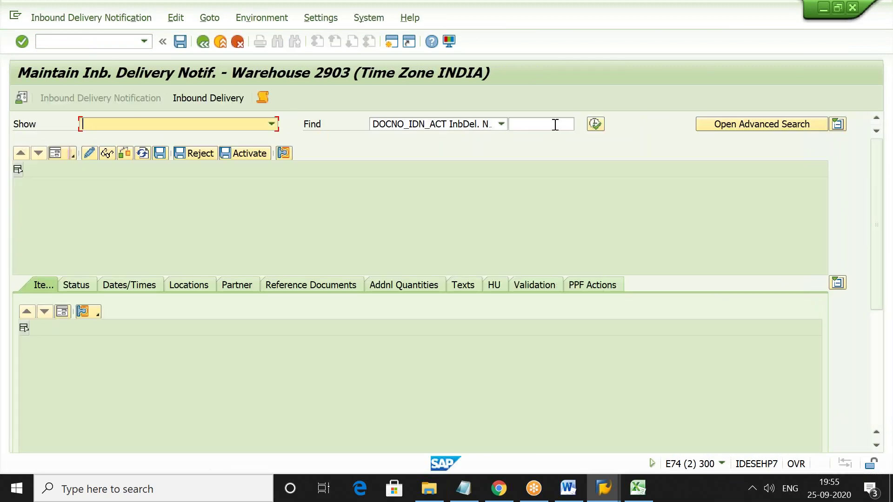
left_click(553, 124)
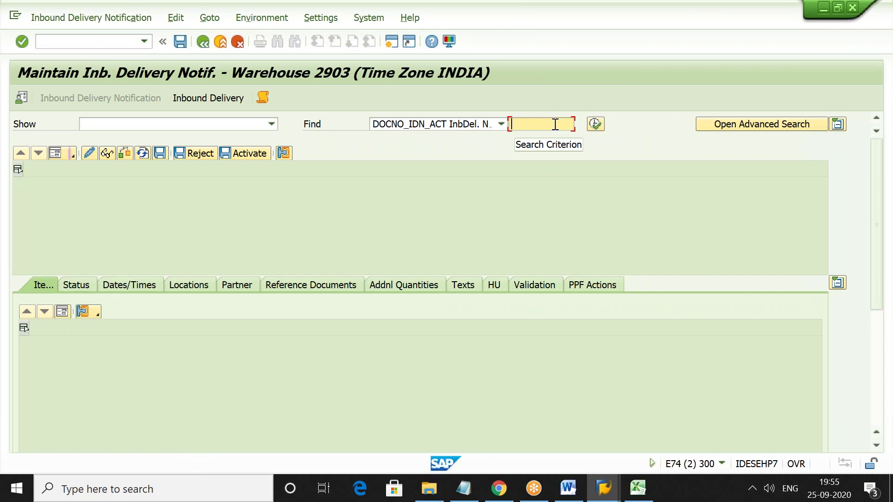
key("Escape")
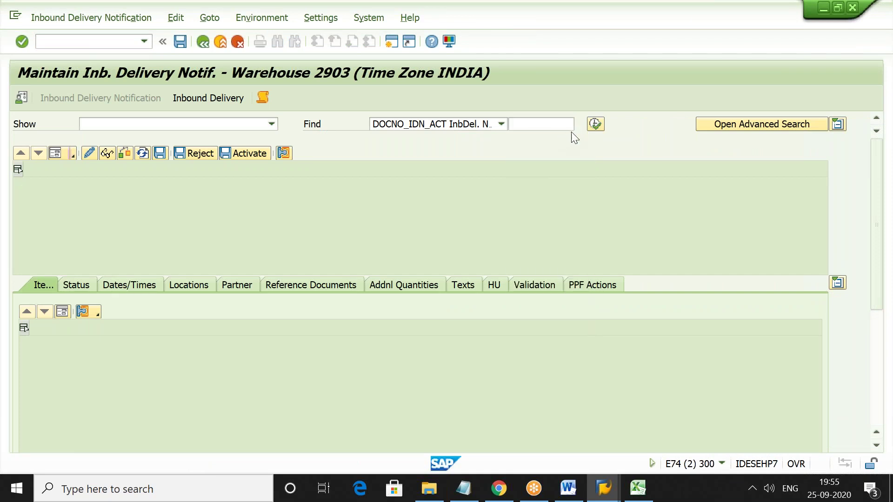
left_click(554, 124)
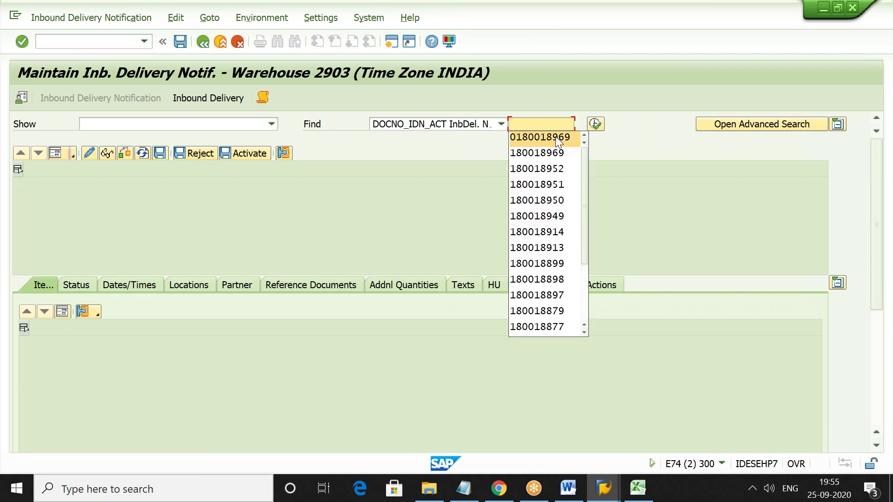
left_click(556, 137)
left_click(595, 124)
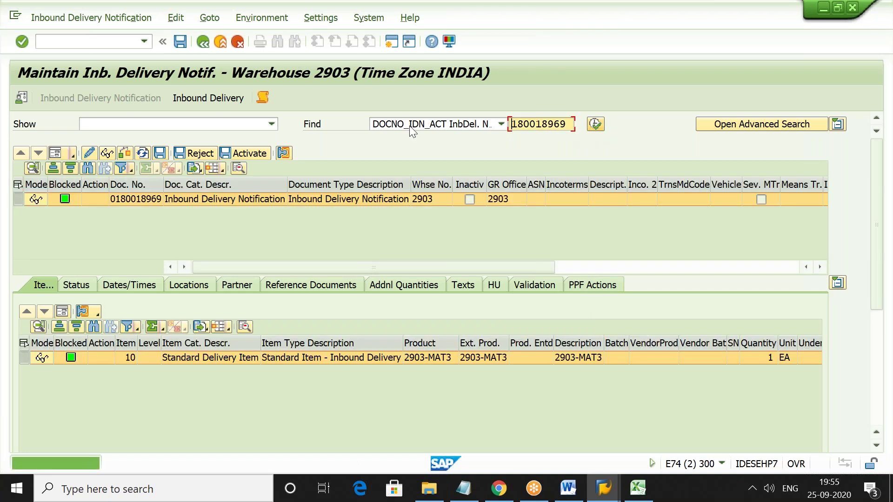
left_click(228, 100)
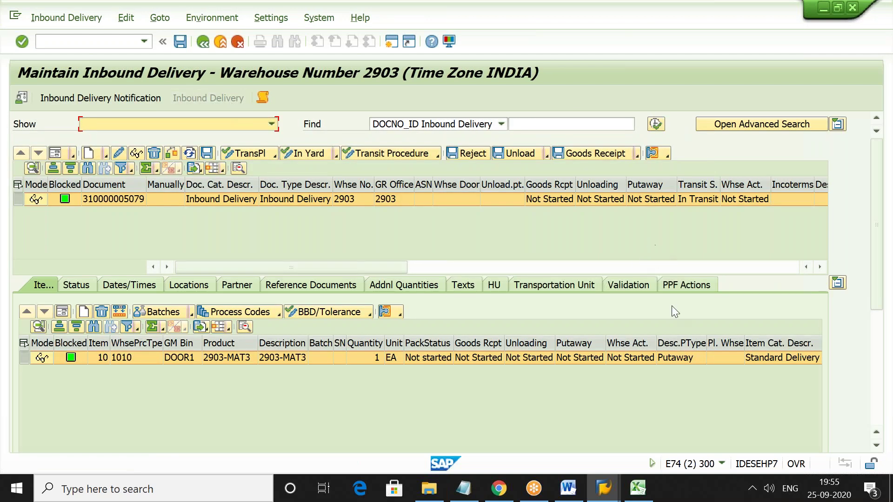
left_click(689, 285)
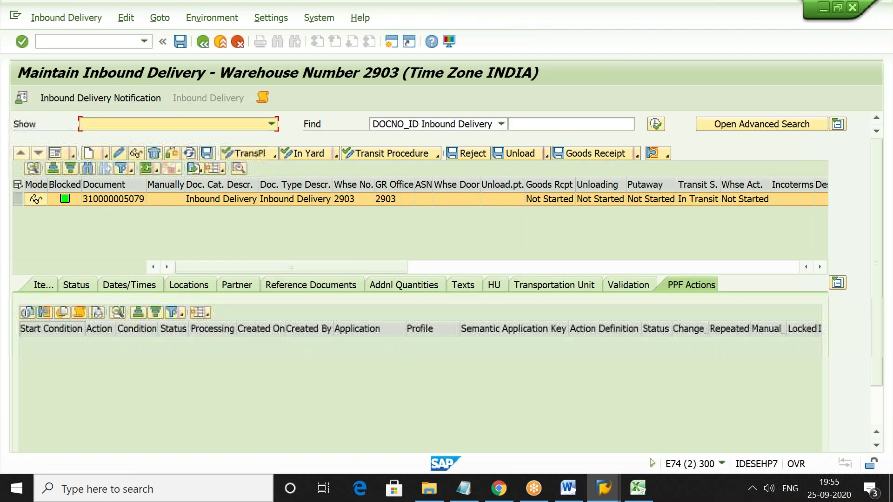
left_click(47, 284)
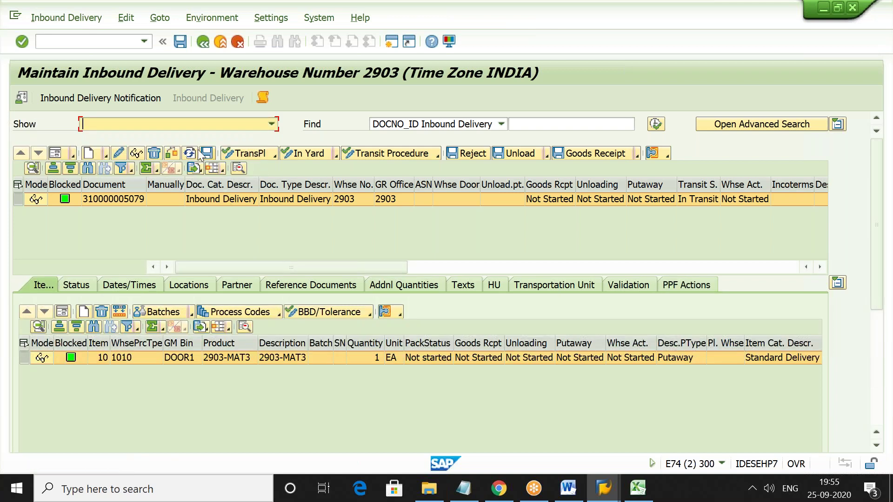
left_click(155, 153)
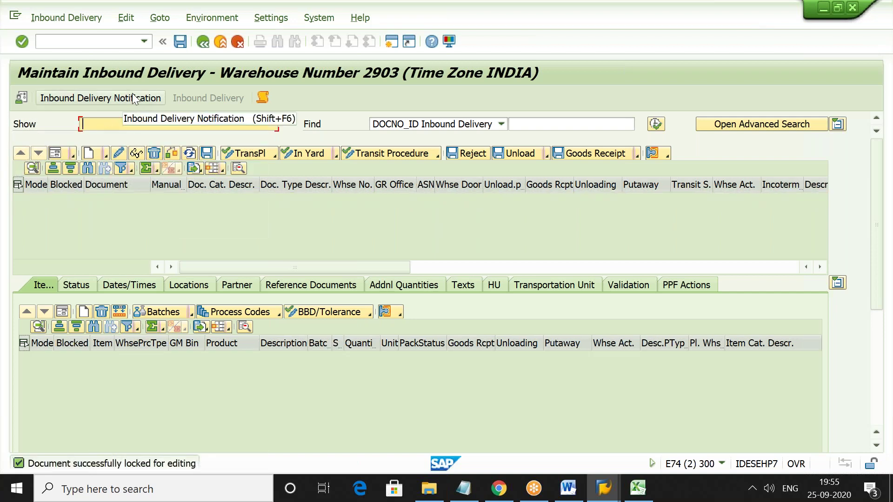
left_click(181, 41)
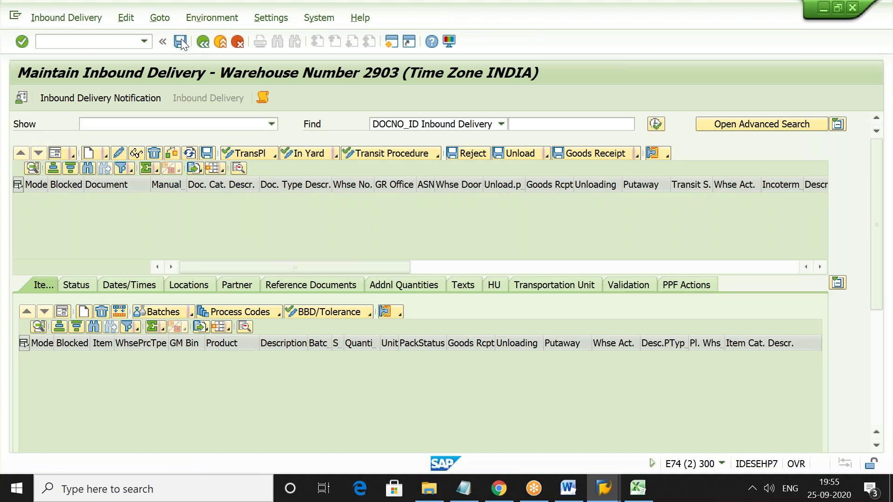
left_click(147, 103)
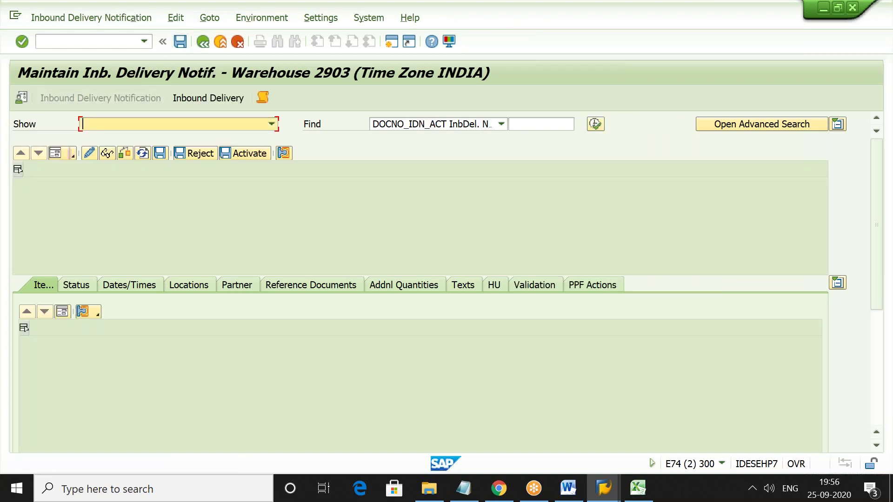
left_click(535, 124)
left_click(540, 124)
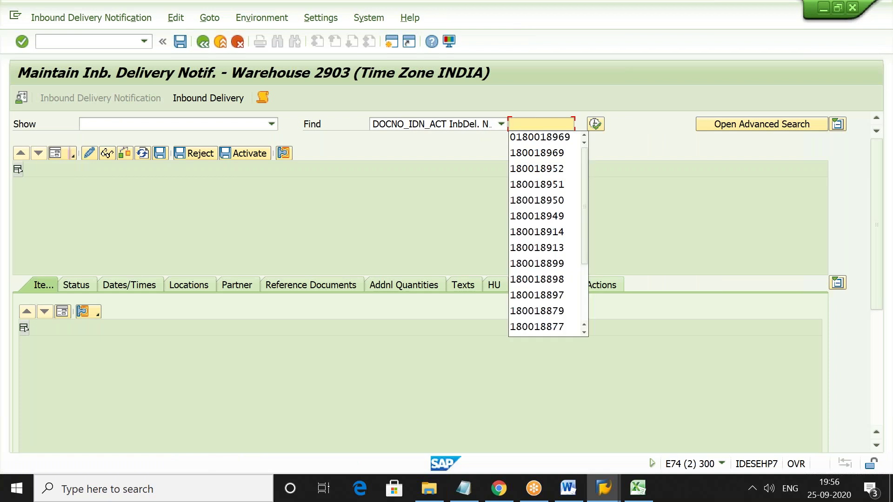
left_click(539, 136)
left_click(596, 125)
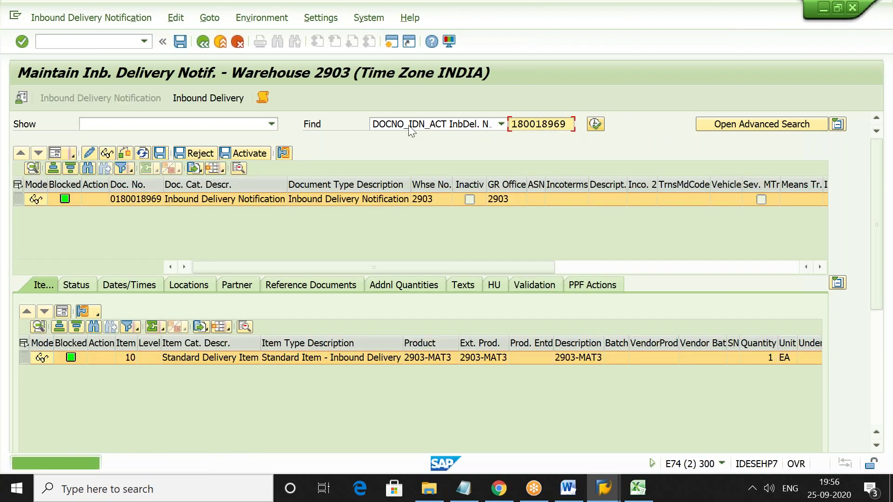
left_click(232, 100)
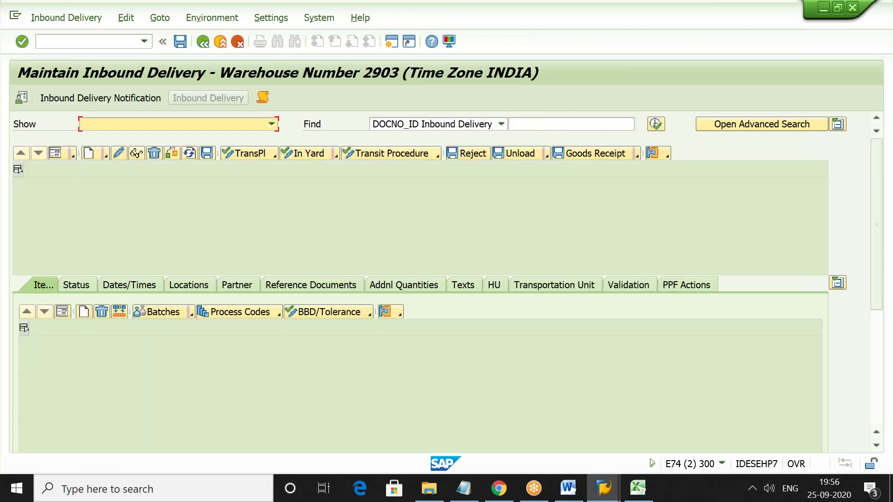
left_click(130, 98)
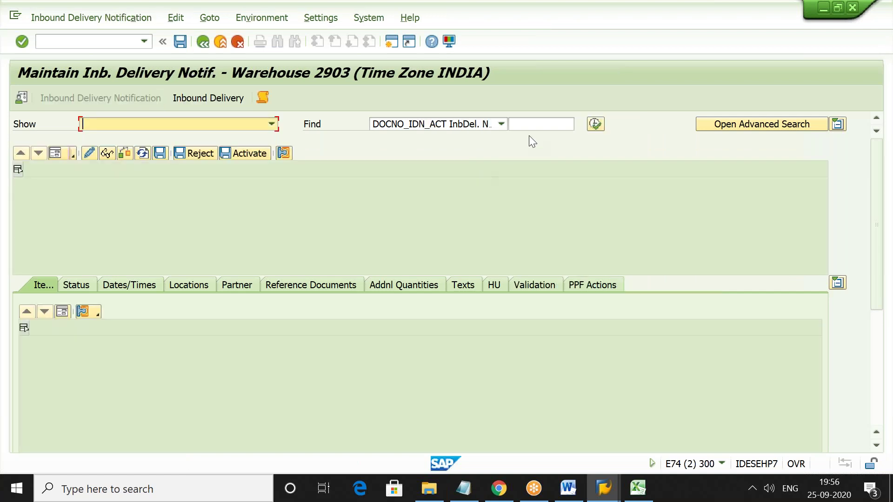
left_click(554, 124)
left_click(557, 137)
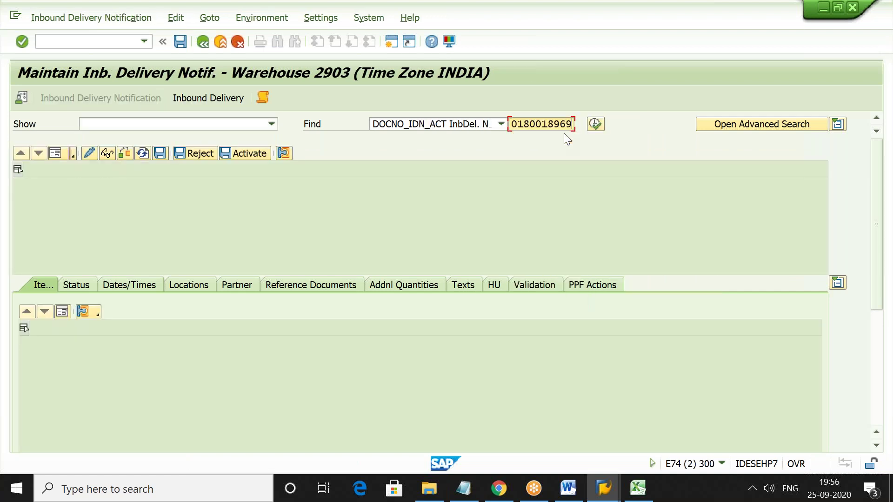
left_click(595, 123)
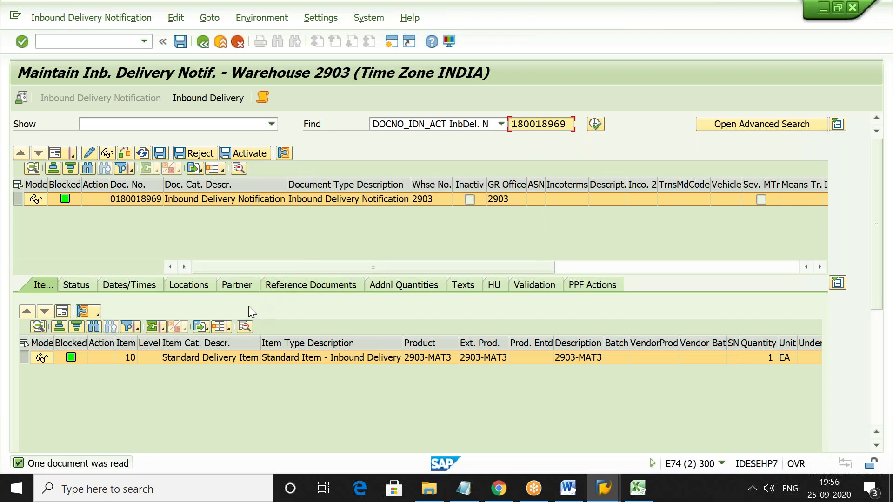
left_click(876, 364)
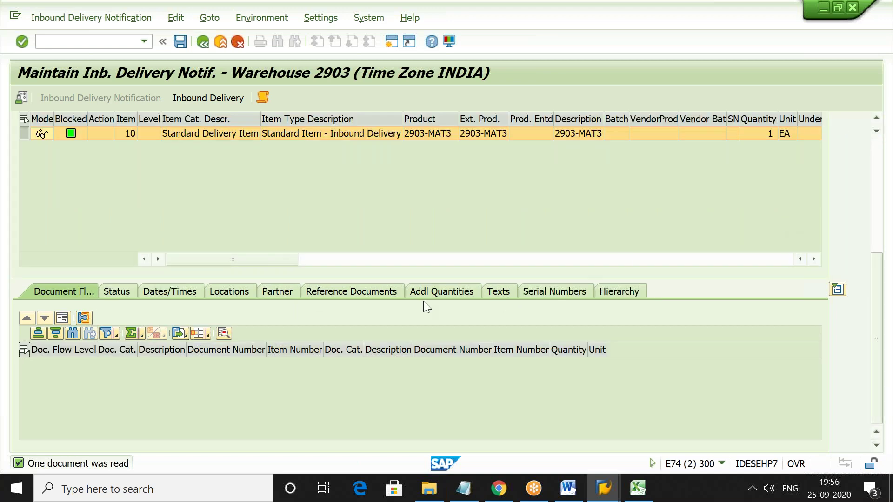
left_click(553, 289)
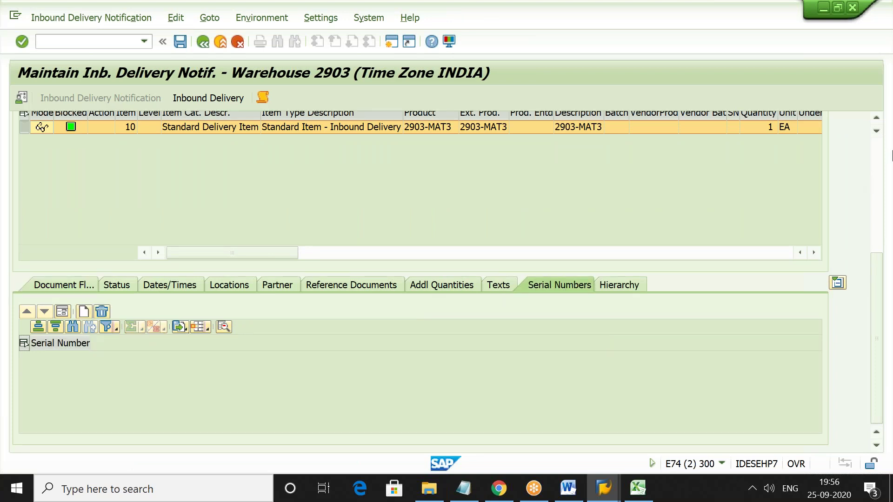
left_click(875, 149)
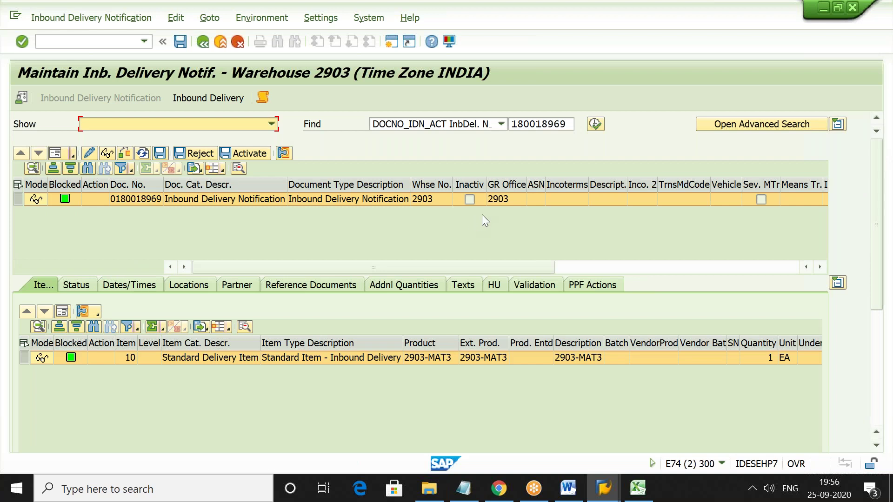
Step: Try to open the notification's inbound delivery and restart Maintain Inbound Delivery with /n/scwm/prdi
left_click(235, 96)
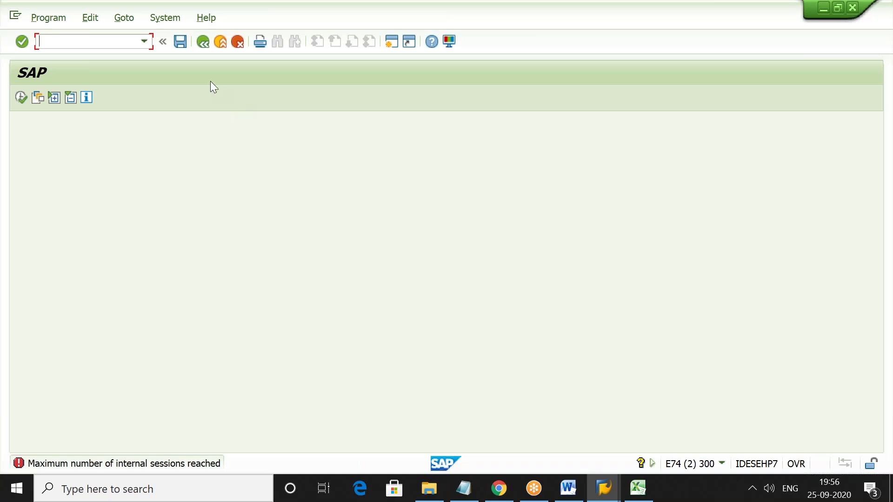
left_click(145, 43)
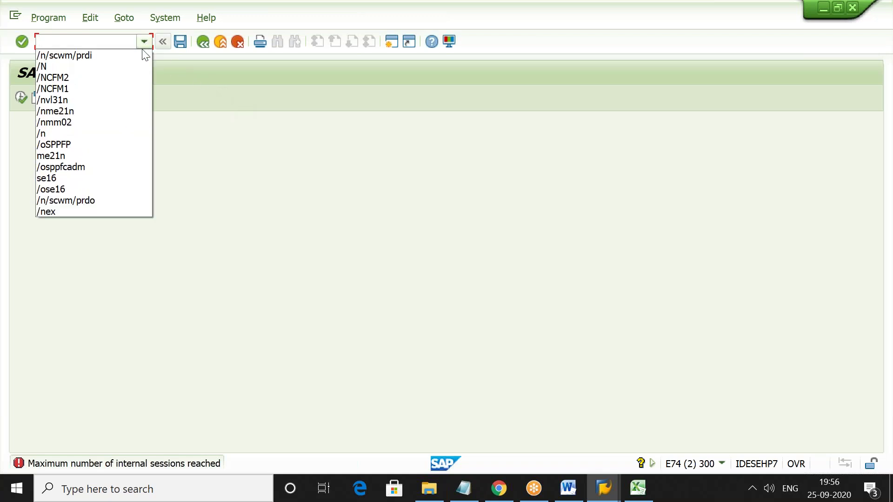
left_click(135, 57)
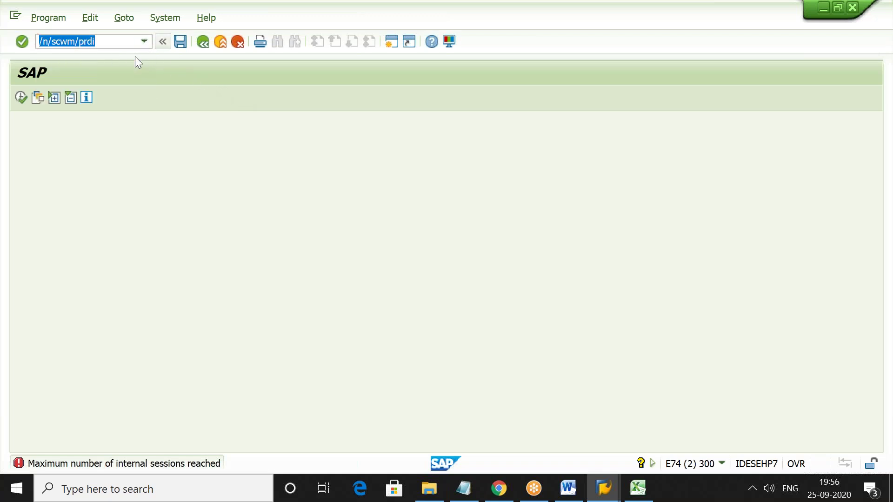
key("Return")
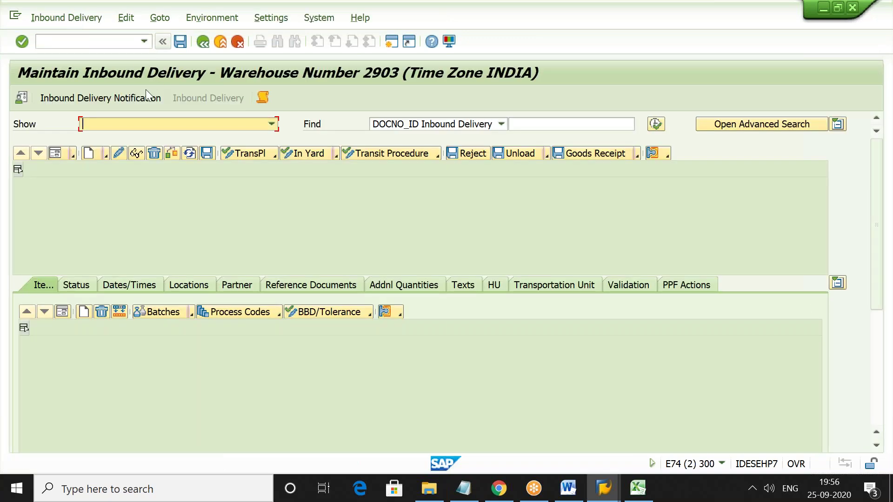
left_click(144, 97)
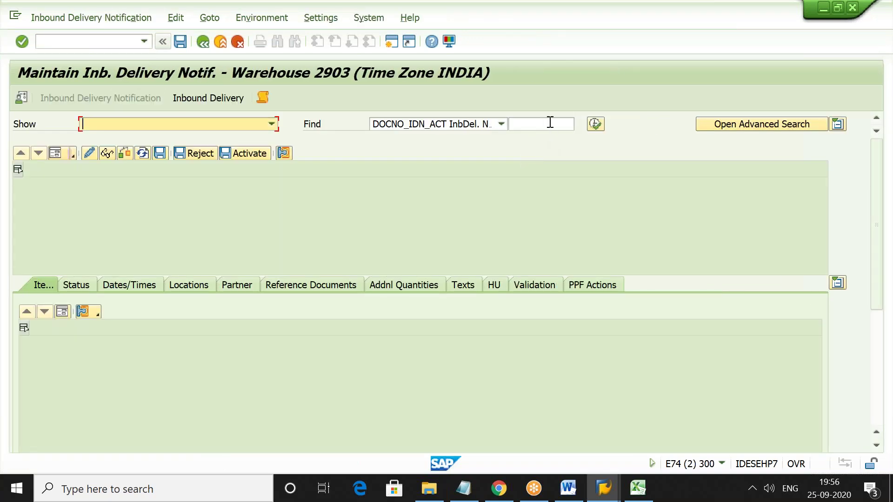
left_click(550, 123)
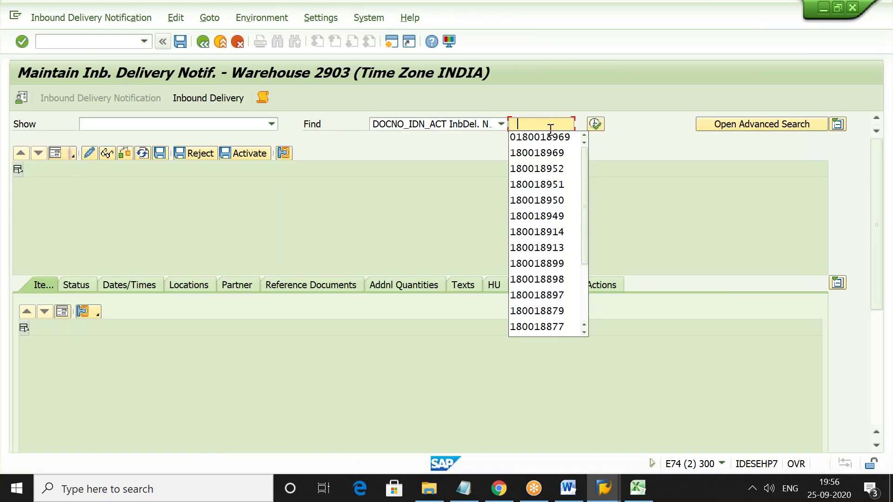
left_click(554, 138)
left_click(594, 125)
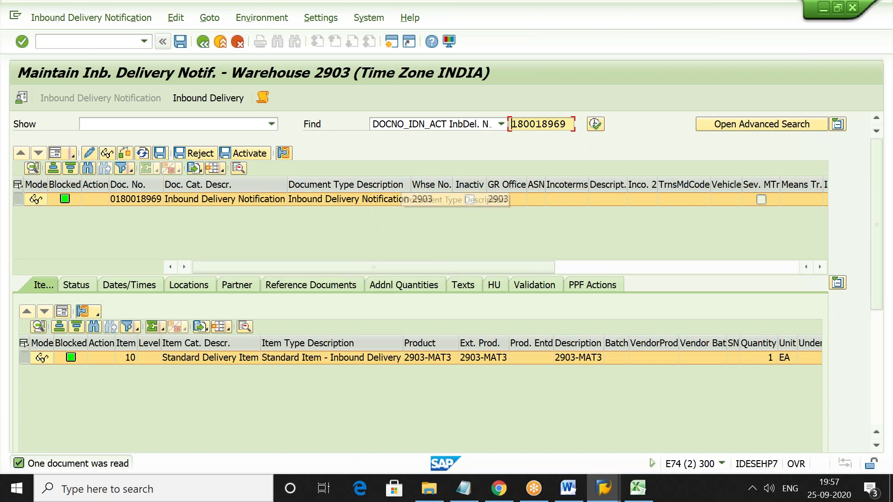
left_click(536, 199)
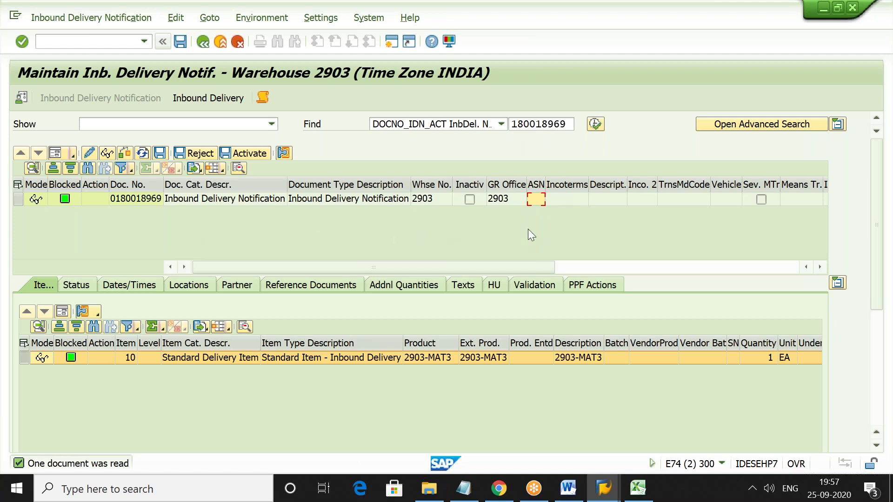
Step: Leave the notification in the EWM system and start Create Purchase Order in ERP system EH7 with /nme21n
left_click(82, 41)
type("/n")
key("Return")
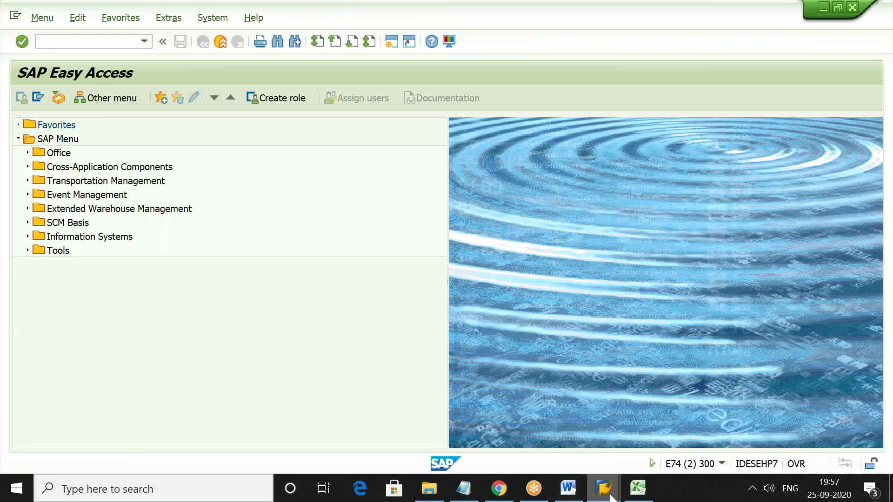
mouse_move(612, 498)
left_click(711, 436)
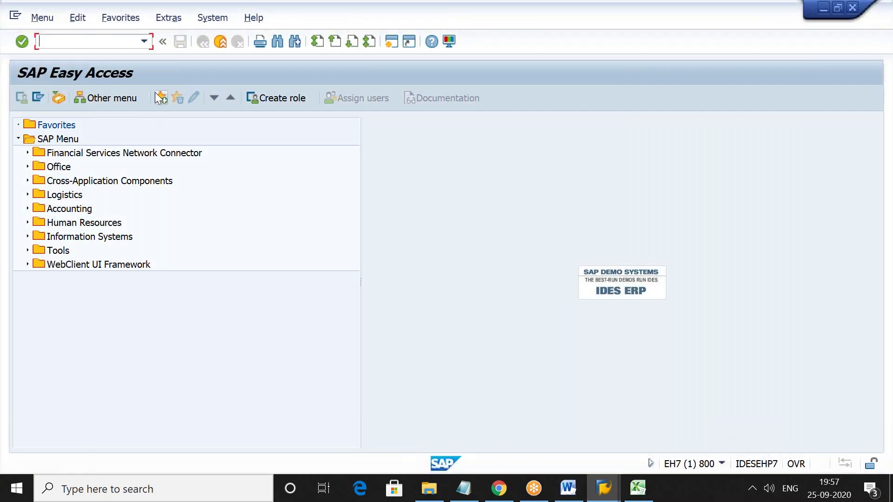
left_click(145, 43)
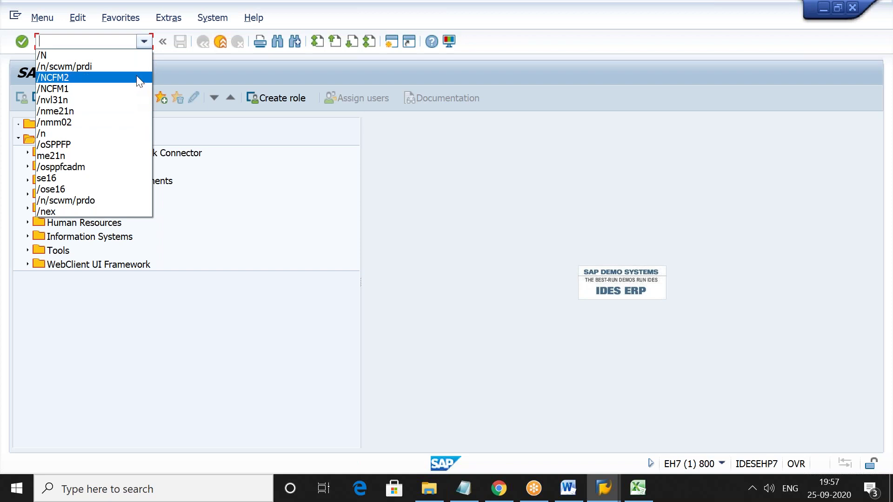
left_click(133, 112)
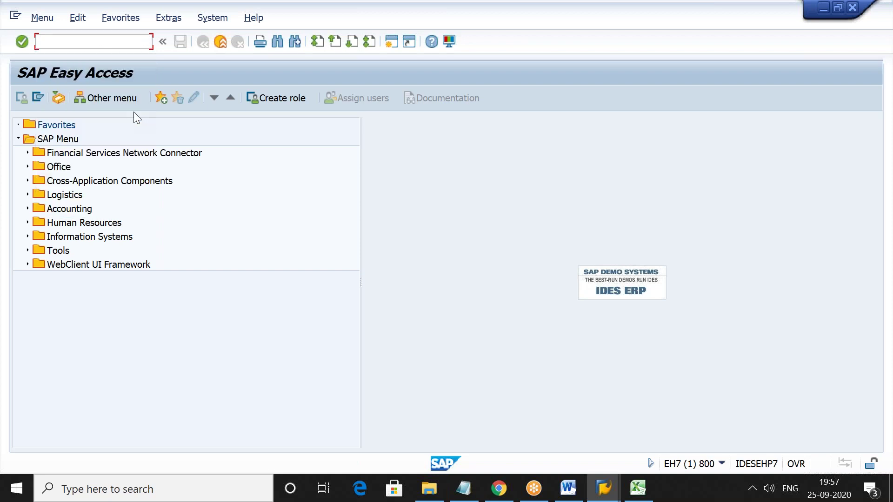
key("Return")
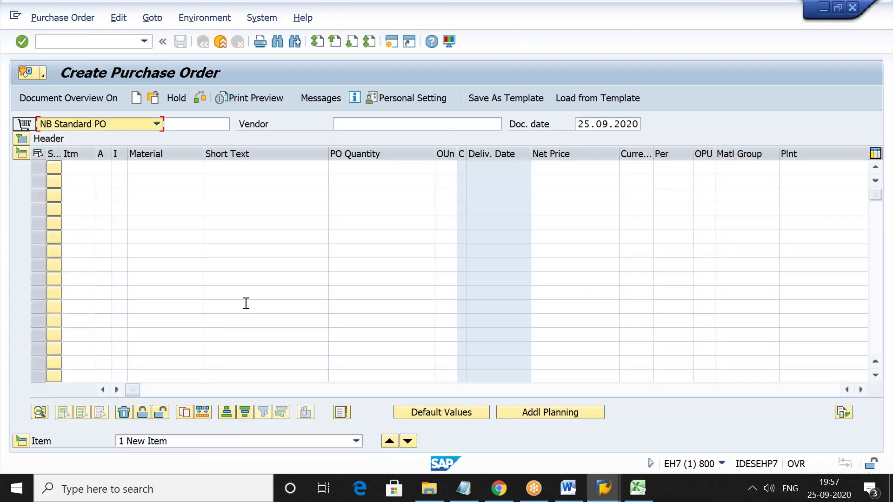
Step: Switch back to the EWM system, start /N/SCWM/MAT1 and open product 2903-MAT4 in warehouse 2903 for changing
mouse_move(605, 488)
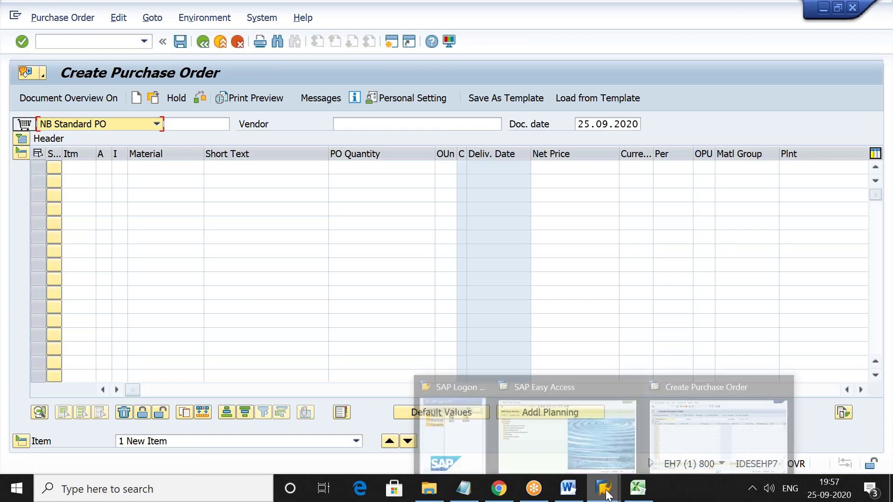
left_click(582, 429)
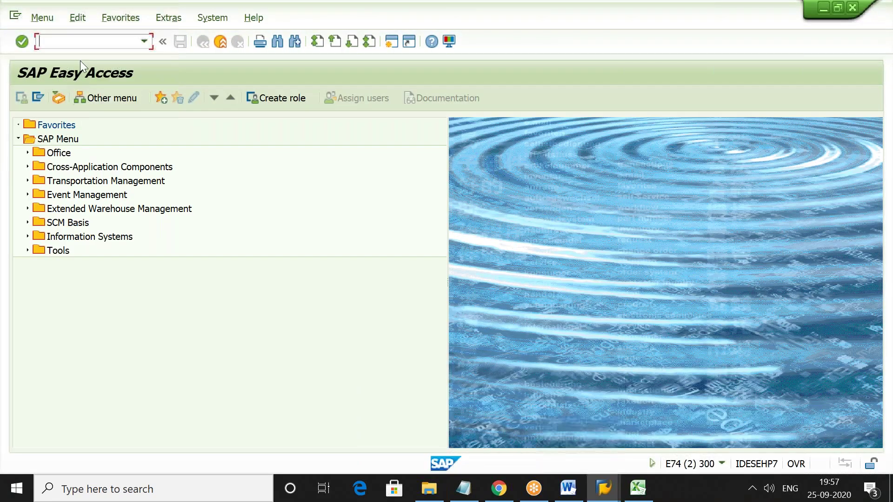
type("/N/SCWM/MAT1")
key("Return")
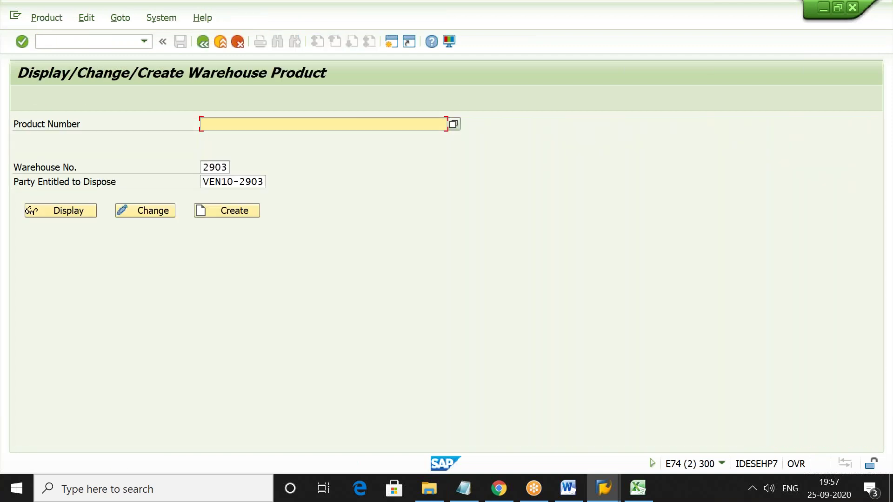
left_click(210, 124)
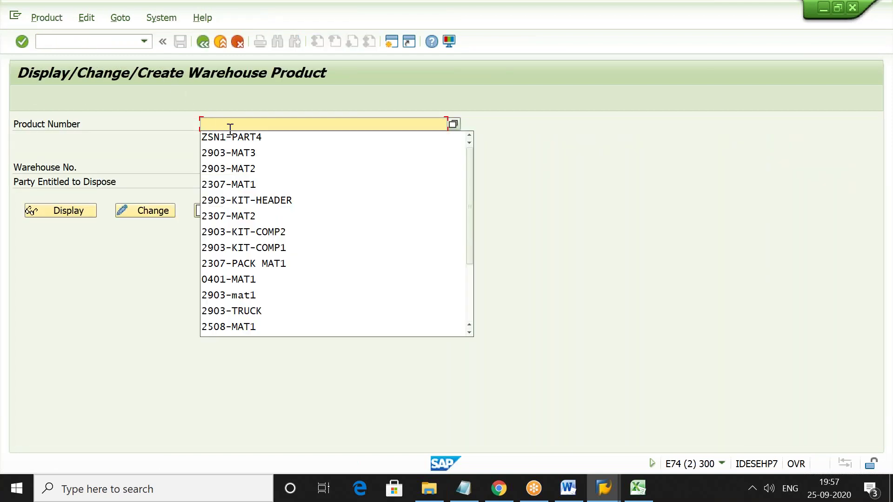
left_click(238, 153)
key("BackSpace")
type("4")
left_click(144, 209)
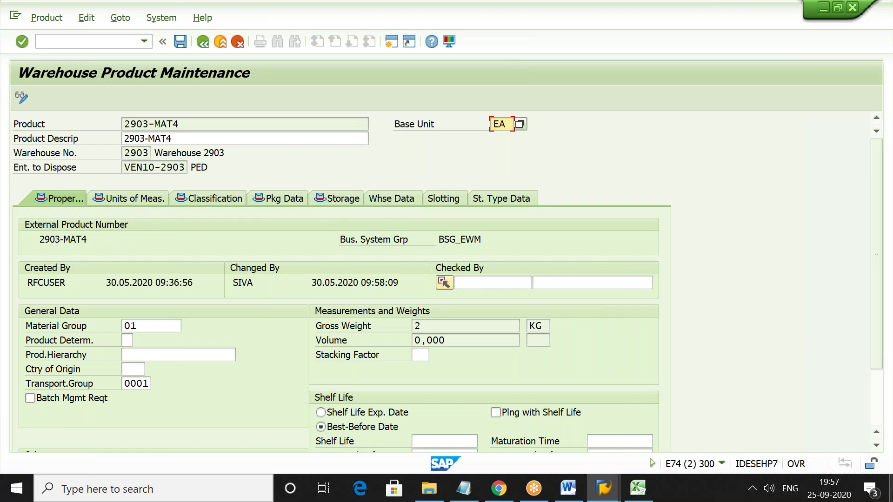
Step: Look through the properties and warehouse data of product 2903-MAT4 for the serial number profile setting
left_click(876, 447)
left_click(877, 446)
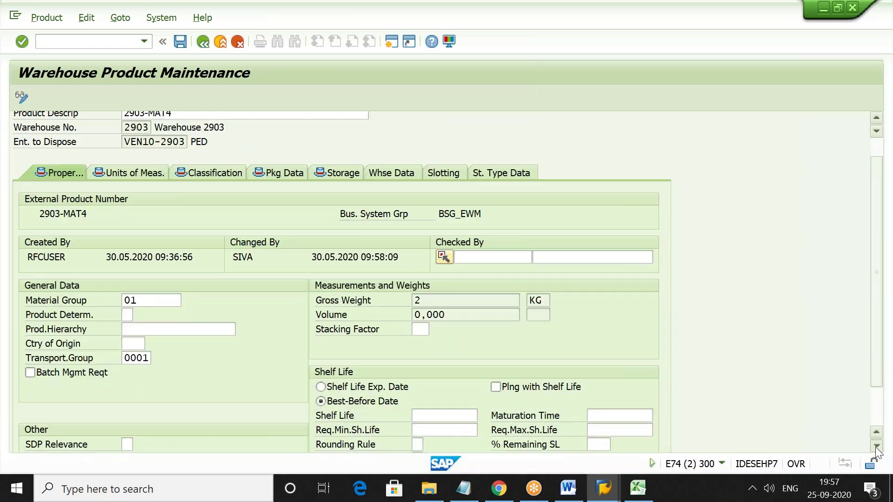
left_click(876, 447)
left_click(877, 447)
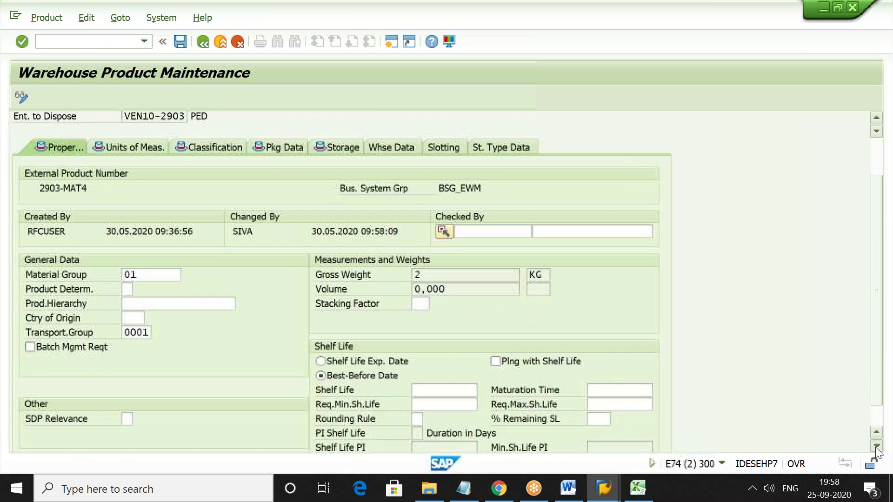
left_click(389, 141)
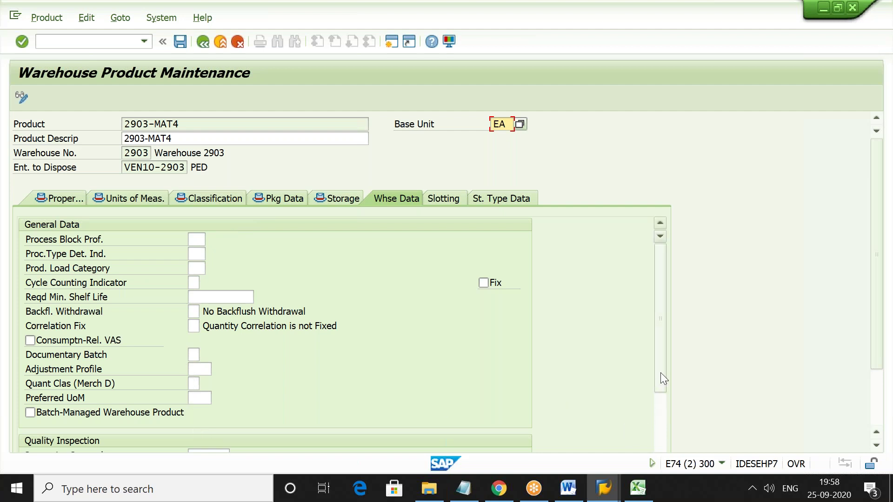
left_click_drag(660, 371, 657, 488)
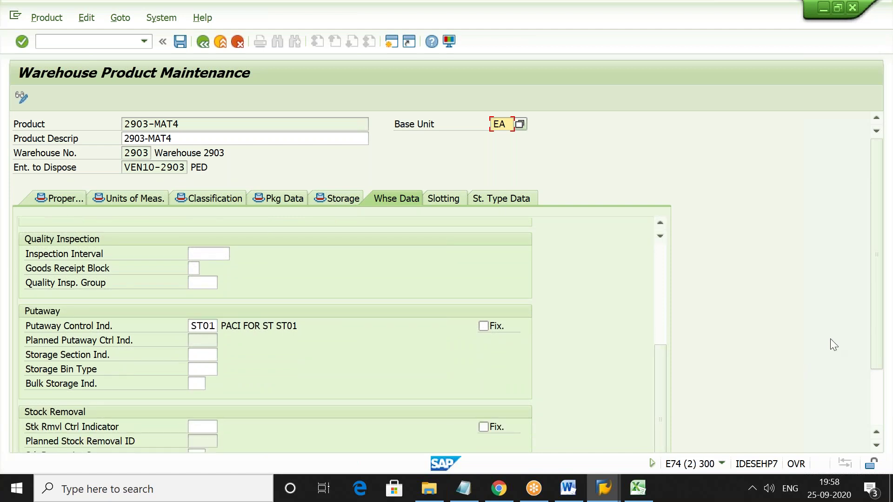
left_click_drag(876, 305, 881, 354)
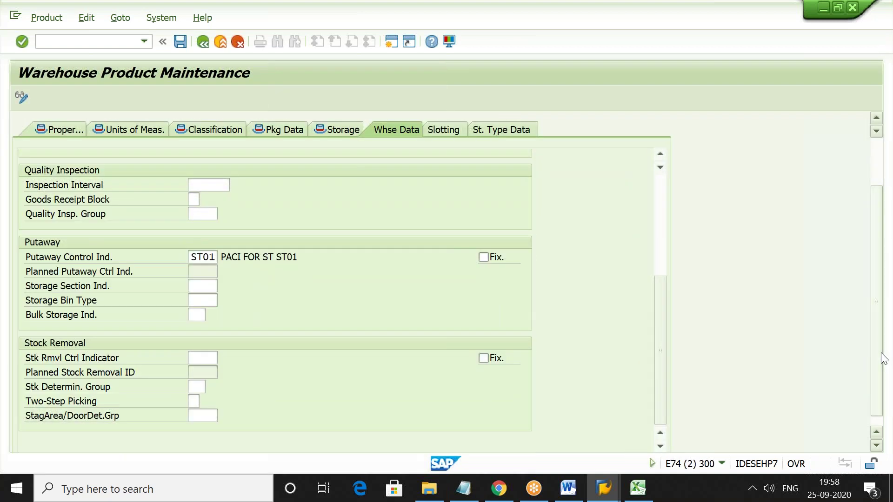
Step: Assign serial number profile 0001 (Serial Number Reqmt for Document Item) in the product's storage data, save and leave product maintenance
left_click(344, 130)
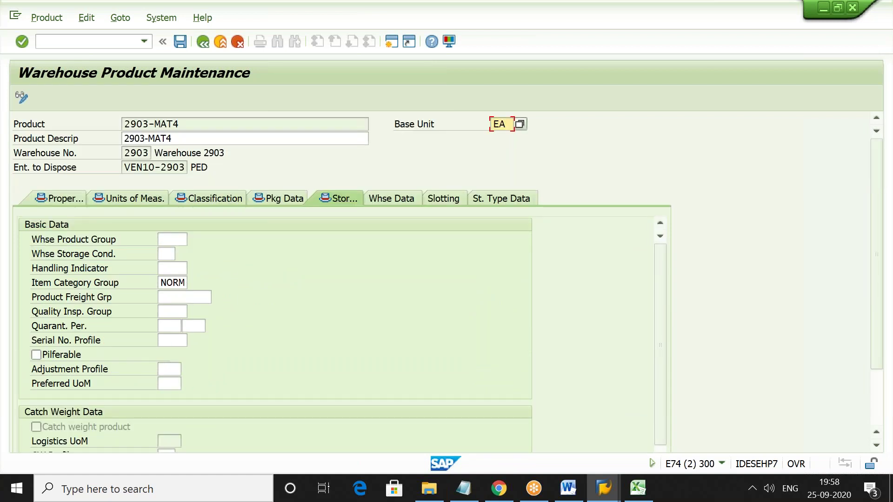
left_click(175, 341)
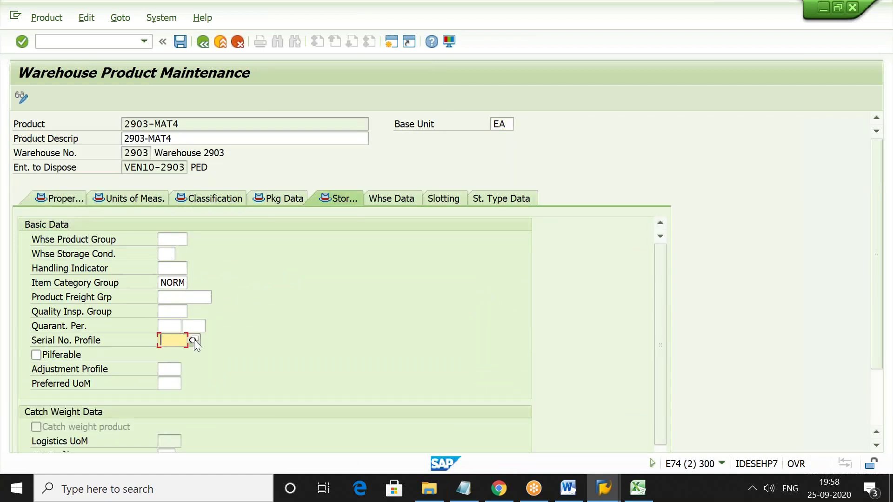
key("F4")
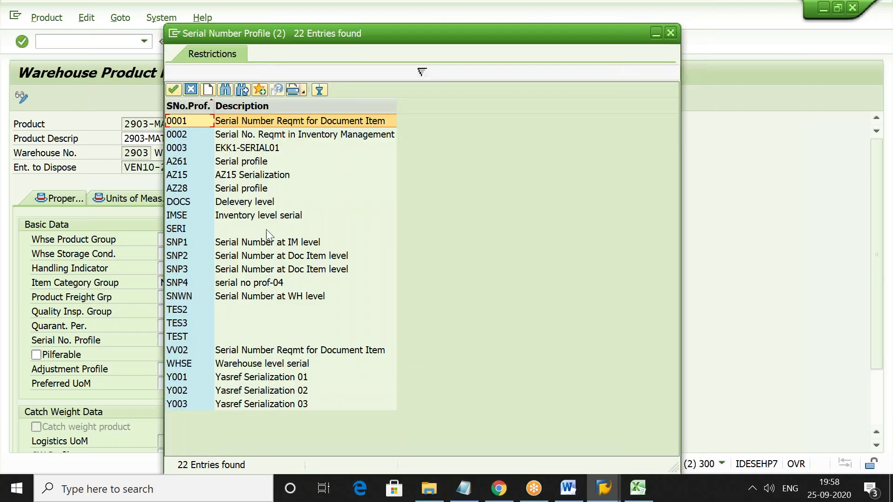
double_click(350, 123)
key("Return")
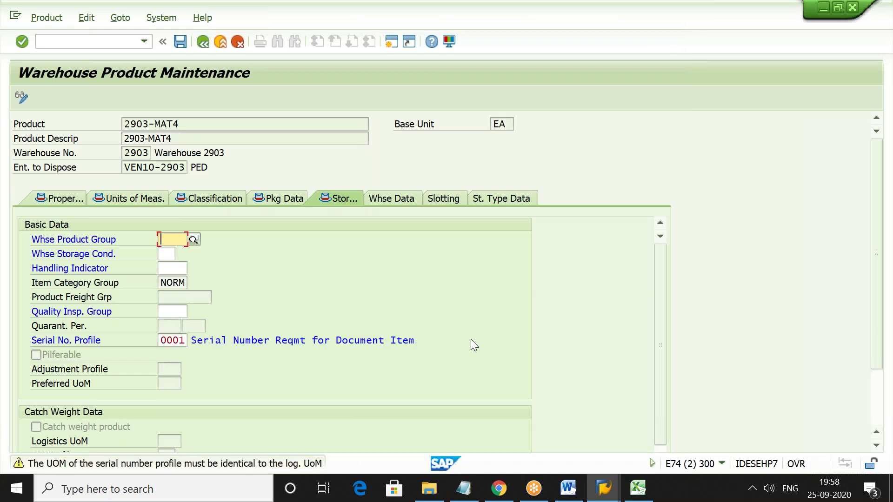
key("Return")
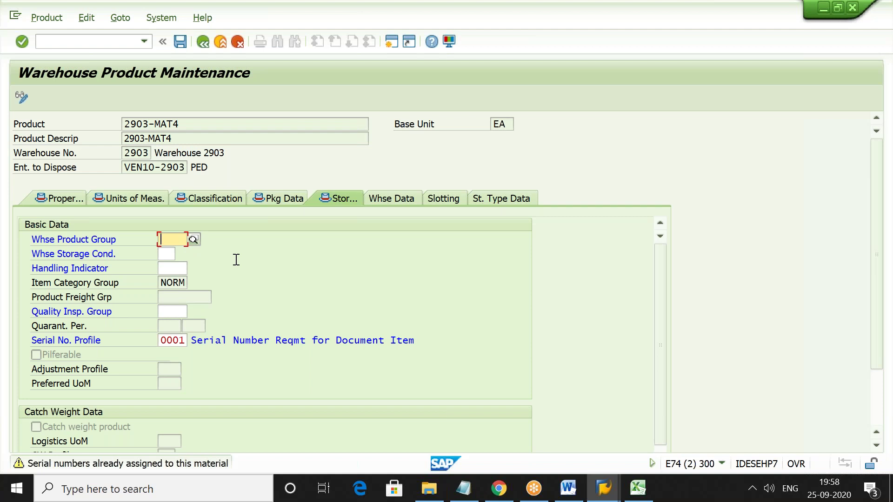
key("Return")
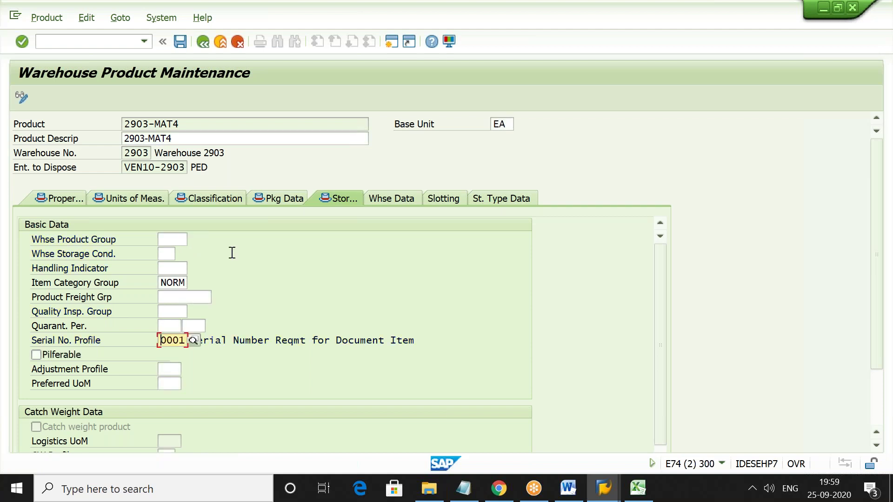
left_click(179, 41)
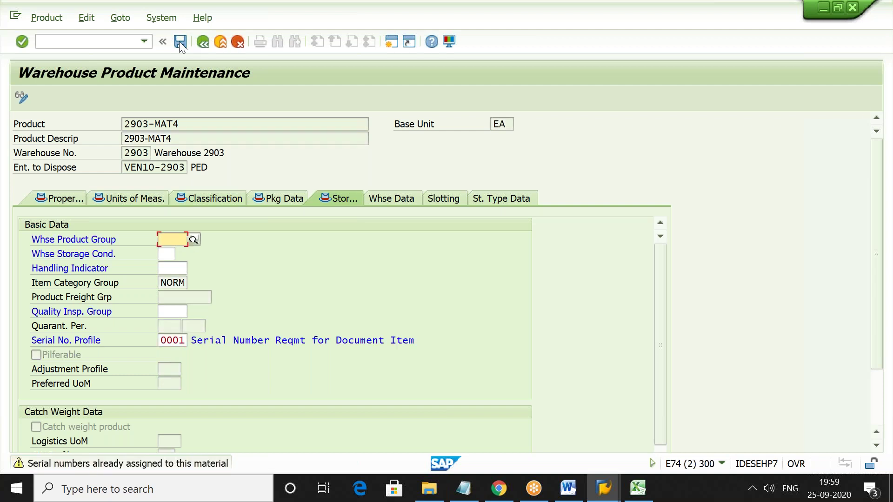
left_click(180, 41)
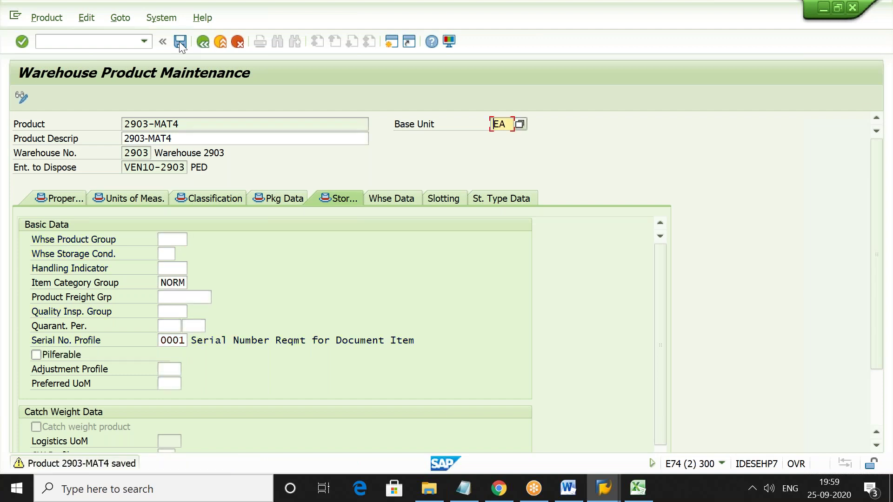
left_click(204, 42)
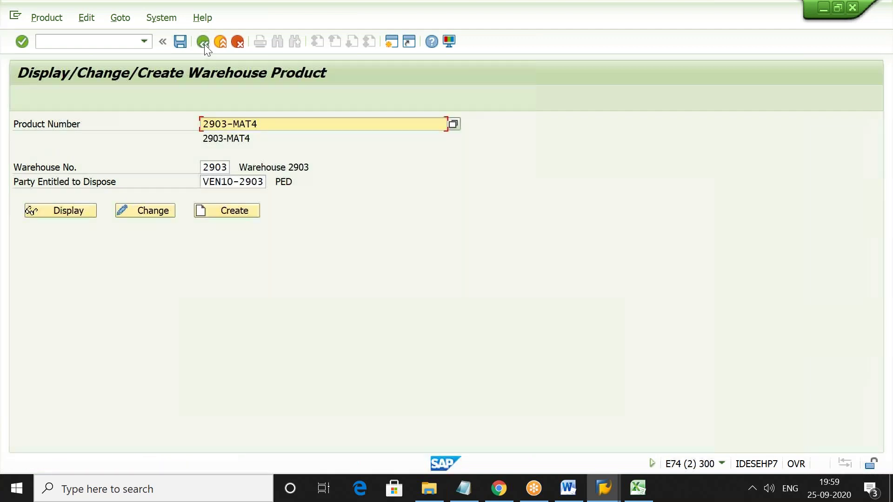
left_click(204, 42)
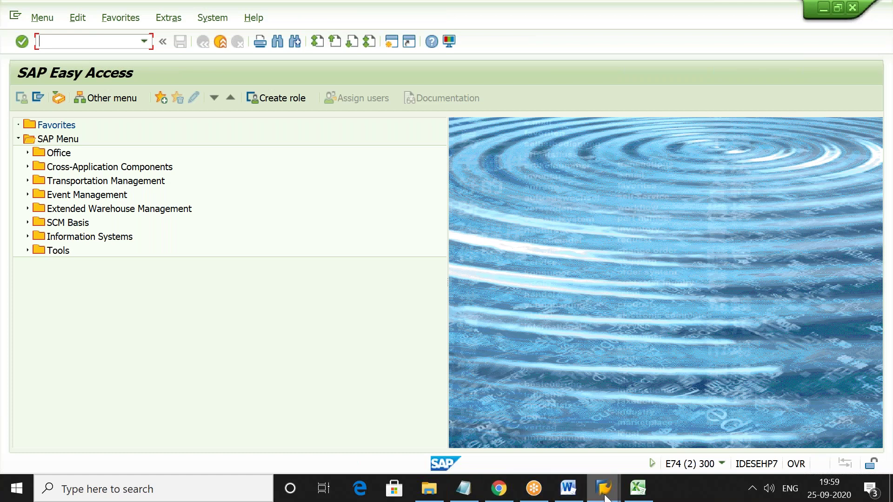
Step: Switch to the Create Purchase Order window in the ERP system and enter ven1-2903 as the vendor
mouse_move(607, 498)
left_click(702, 447)
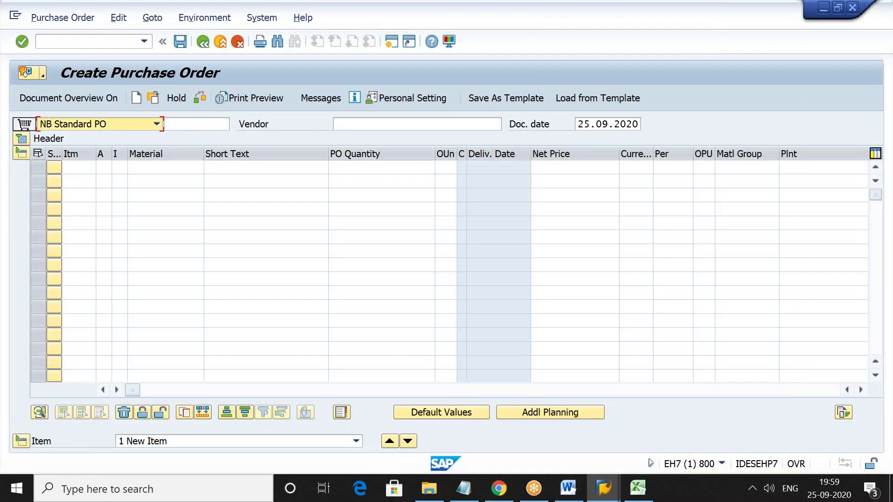
left_click(367, 124)
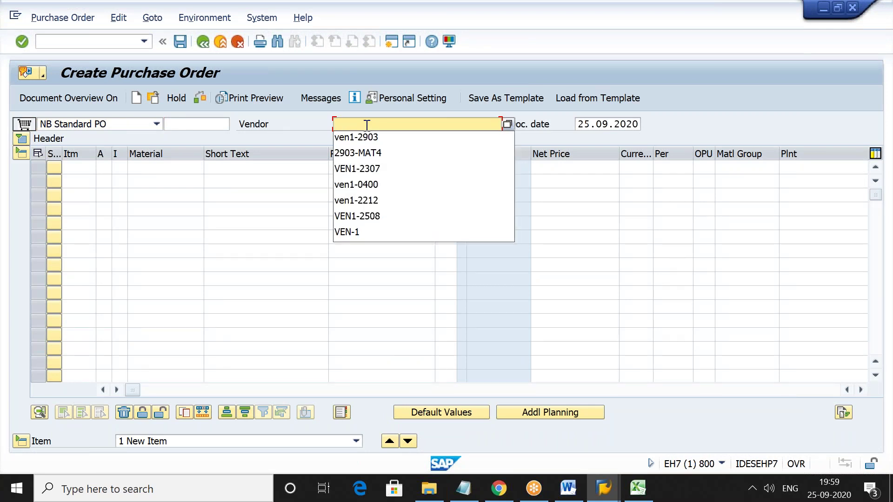
key("Down")
key("Return")
key("Return")
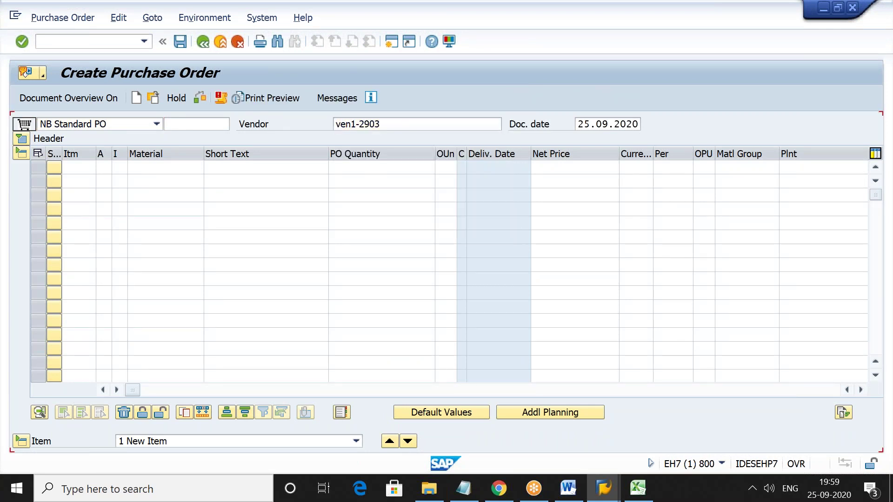
Step: Set the order's purchasing organization to 2903, purchasing group to 000 and company code to WM63
key("Down")
key("Return")
key("Tab")
key("Down")
key("Return")
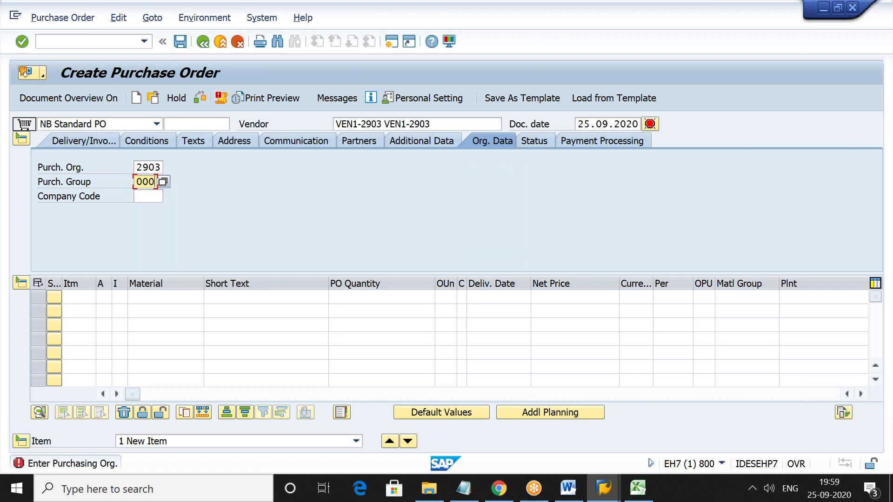
key("Tab")
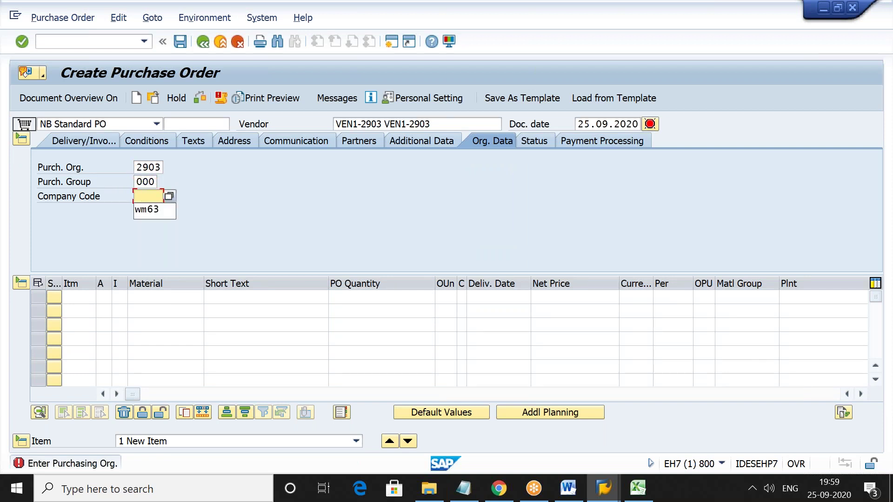
key("Down")
key("Return")
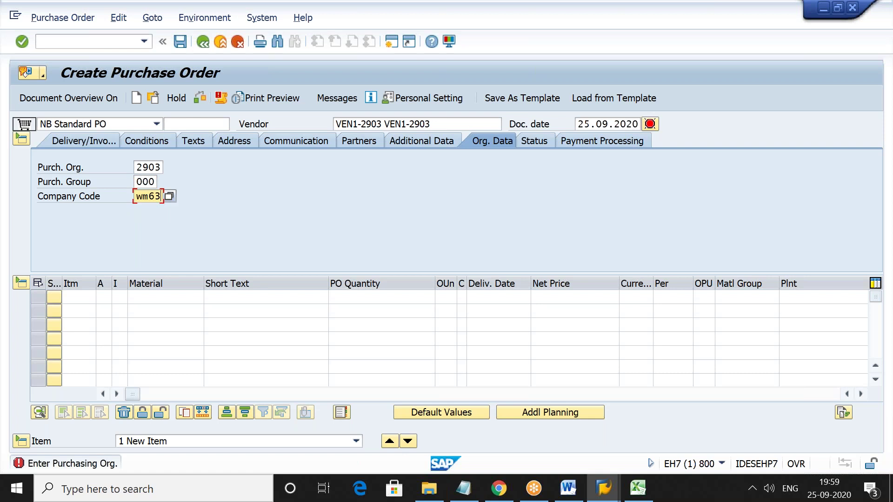
key("Return")
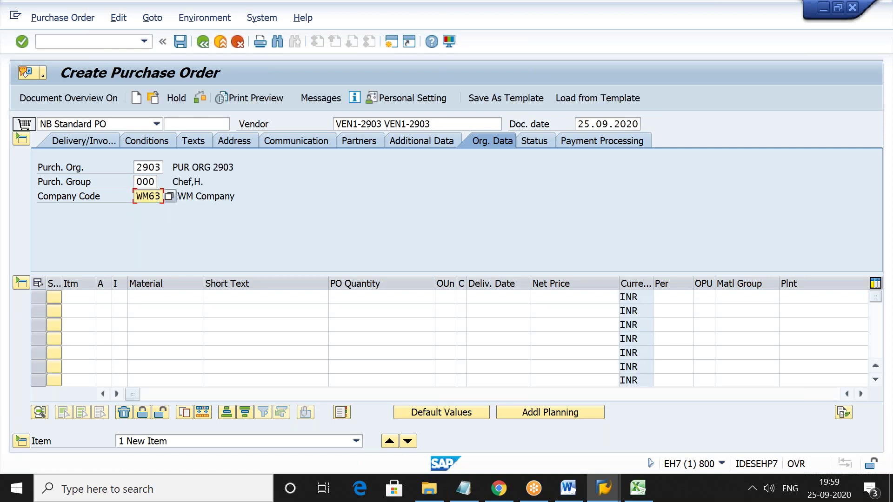
Step: Enter material 2903-MAT4 with a quantity of 10 in the purchase order's first item line
left_click(154, 298)
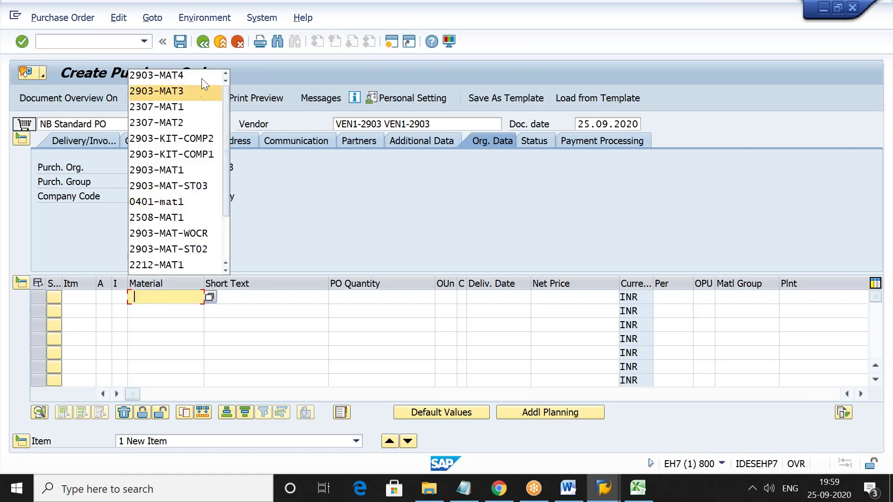
left_click(202, 74)
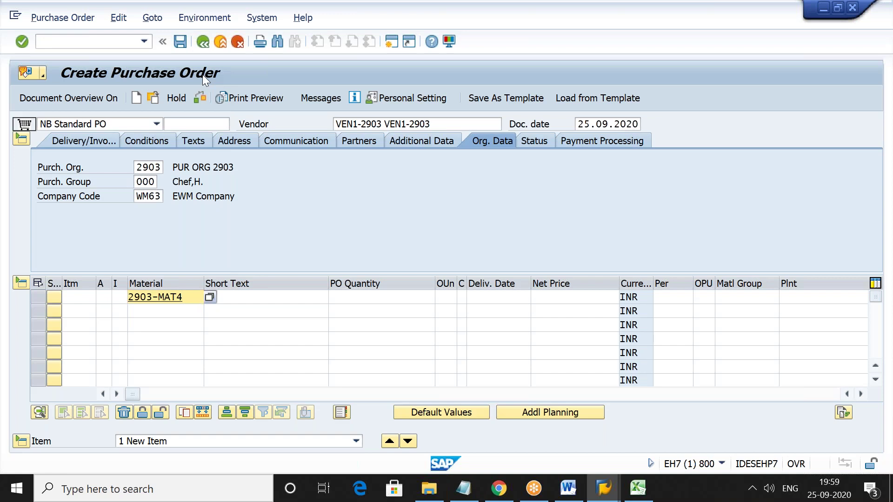
key("alt+Tab")
key("alt+Tab")
left_click(417, 298)
type("10")
Step: Set the item's plant to 2903 and storage location to 1000, and save the purchase order
key("Tab")
key("Tab")
key("Tab")
key("Tab")
key("Tab")
key("Tab")
key("Tab")
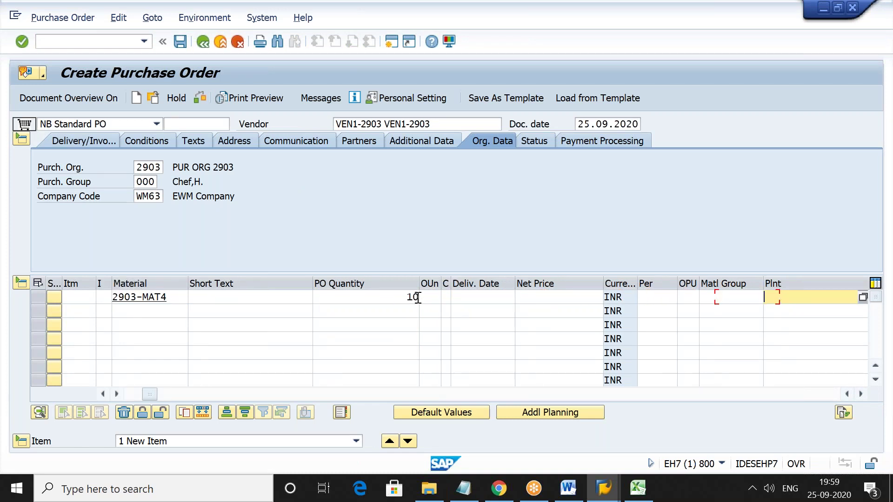
key("Down")
key("Tab")
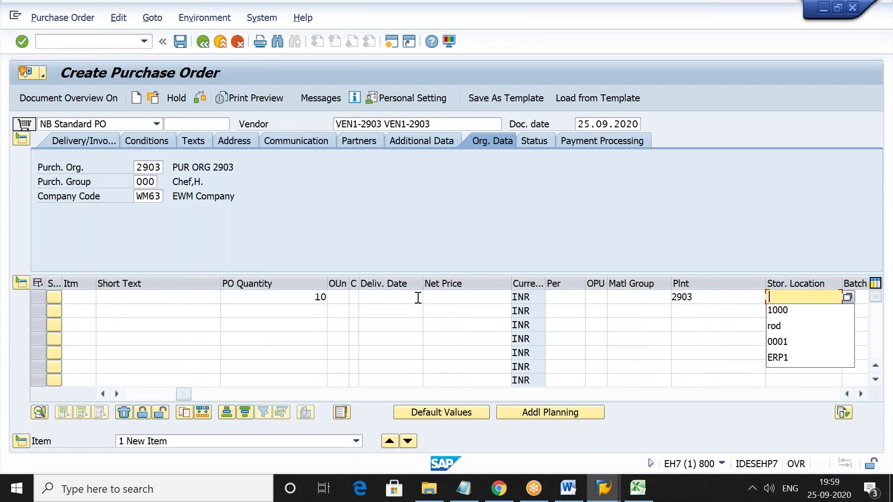
key("Down")
key("Return")
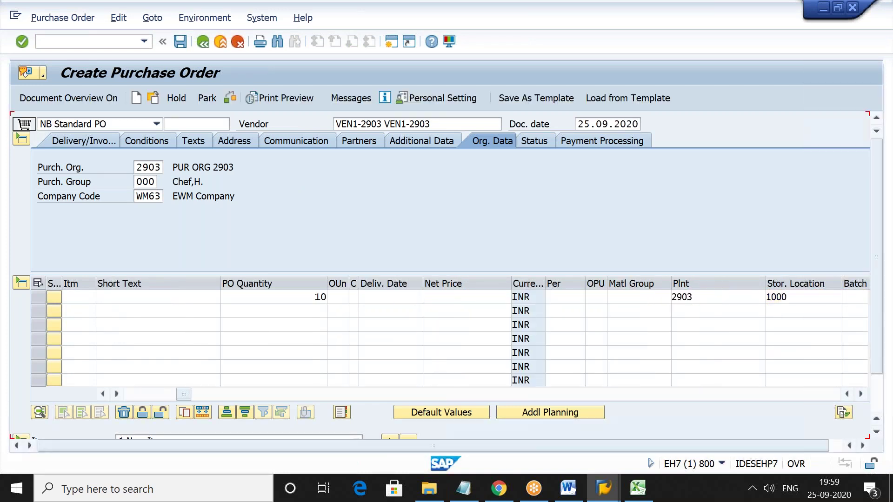
key("ctrl+s")
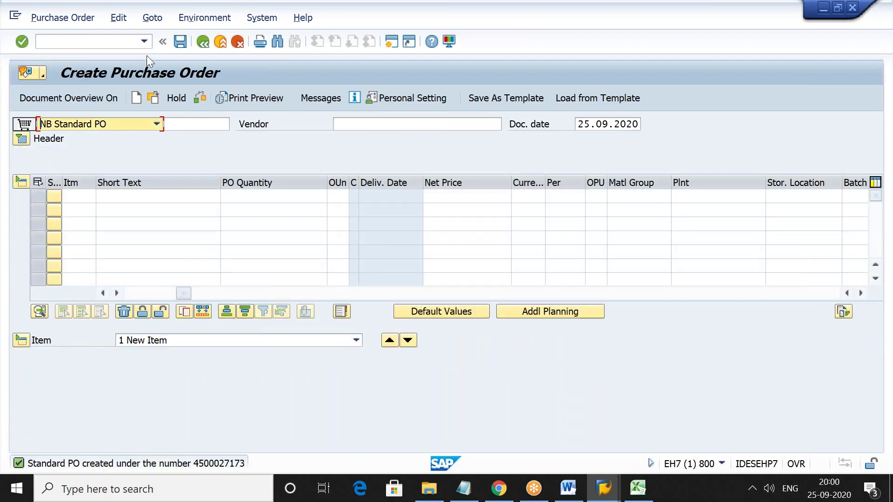
Step: Start an inbound delivery for the new purchase order with transaction VL31N, using external ID SN1
left_click(122, 41)
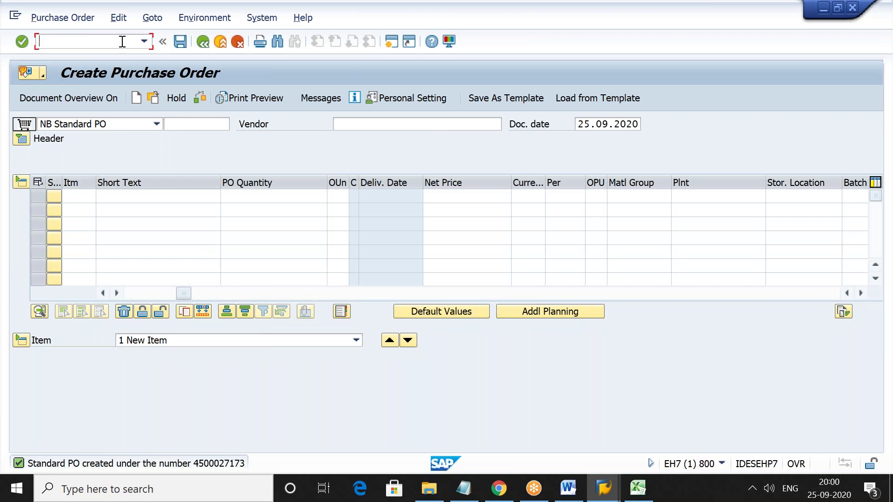
type("/NVL31N")
key("Return")
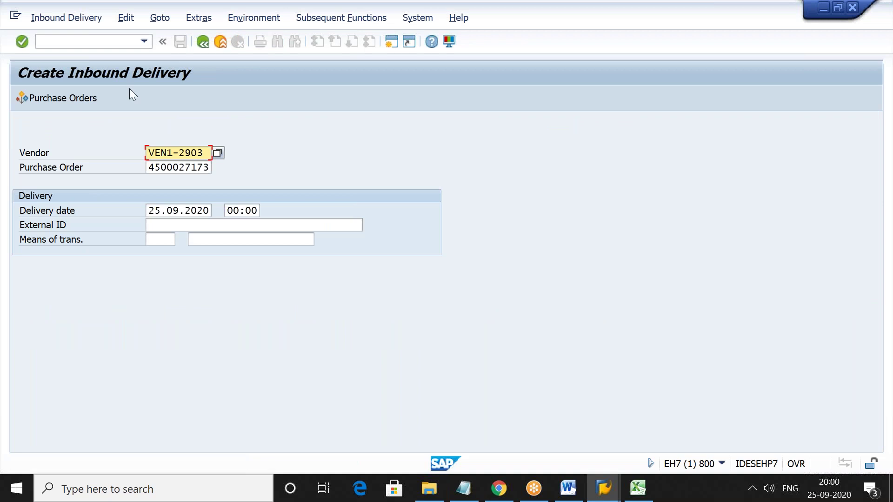
left_click(238, 224)
type("SN")
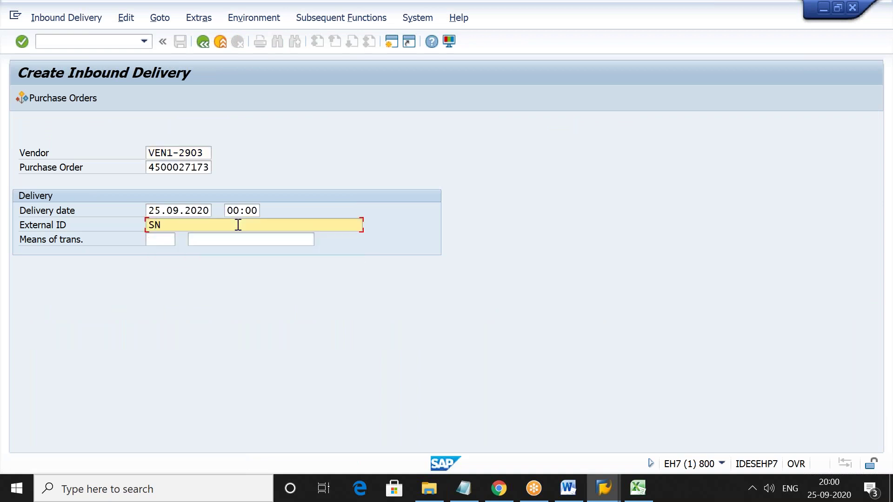
type("1")
key("Return")
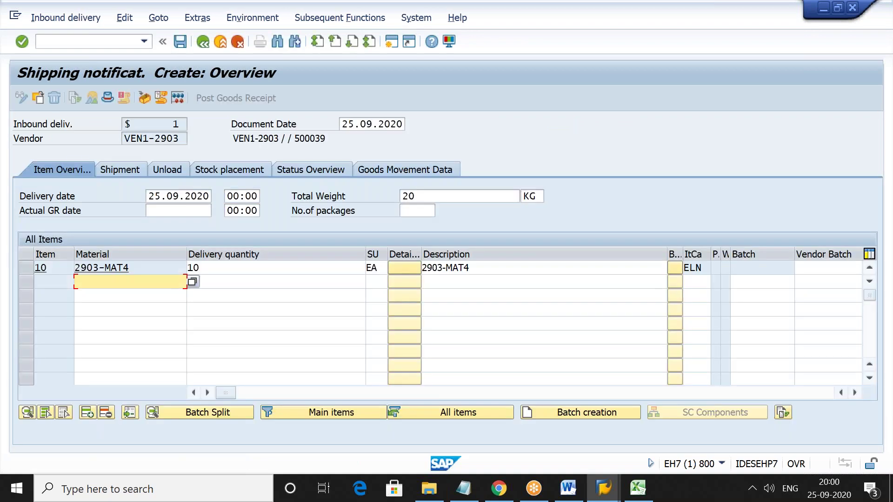
Step: Create the serial numbers automatically for the 2903-MAT4 delivery item and save the inbound delivery
left_click(199, 19)
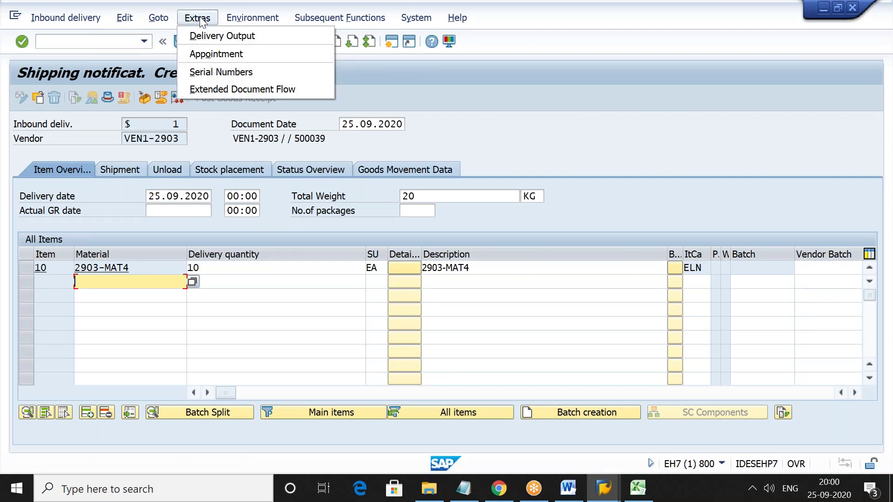
left_click(230, 72)
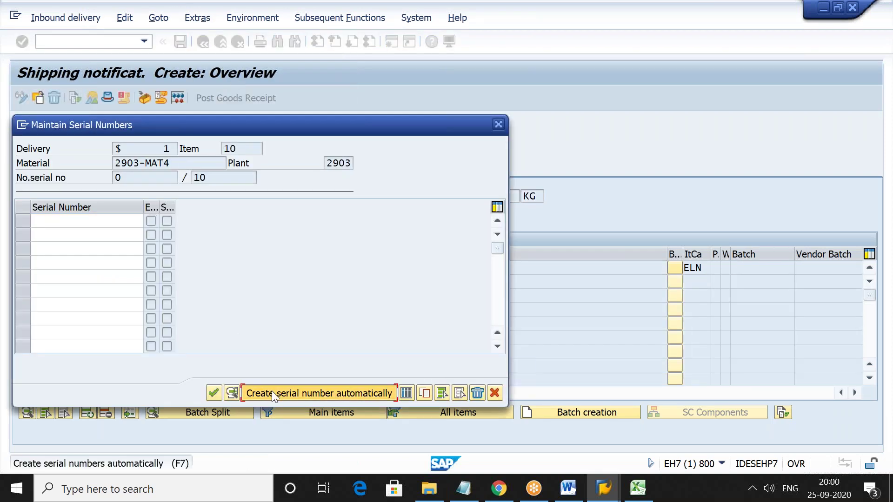
left_click(272, 393)
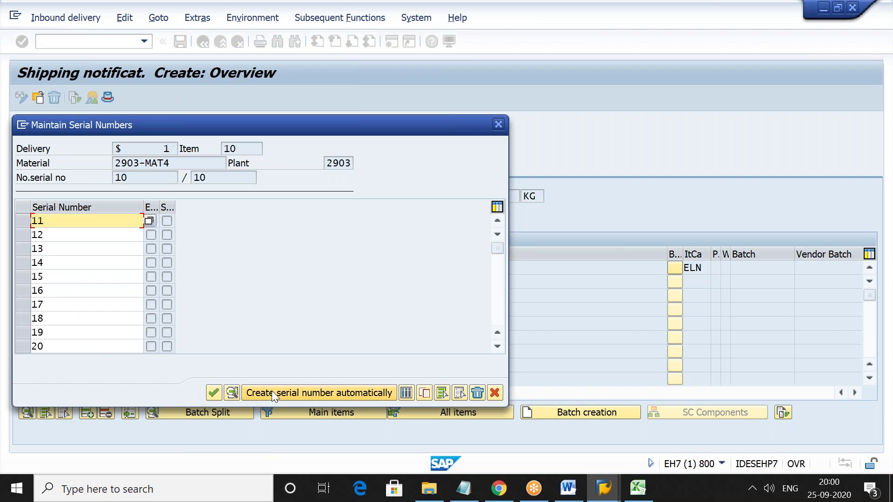
left_click(213, 393)
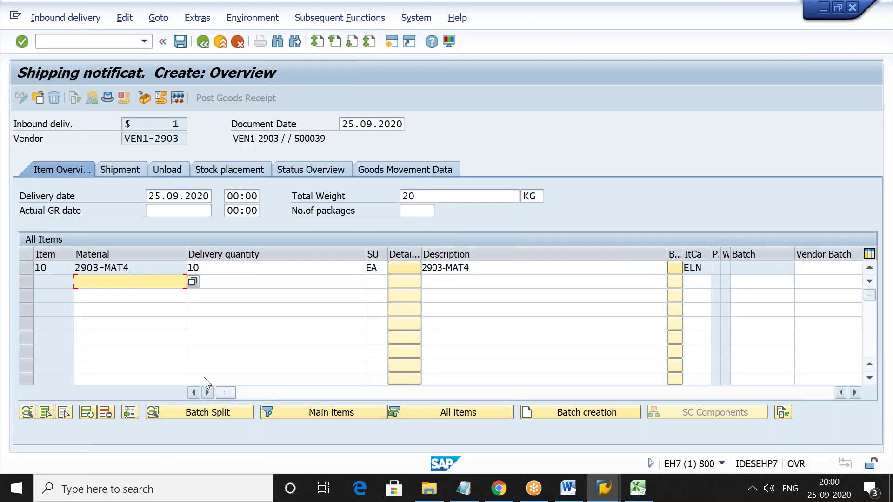
left_click(180, 42)
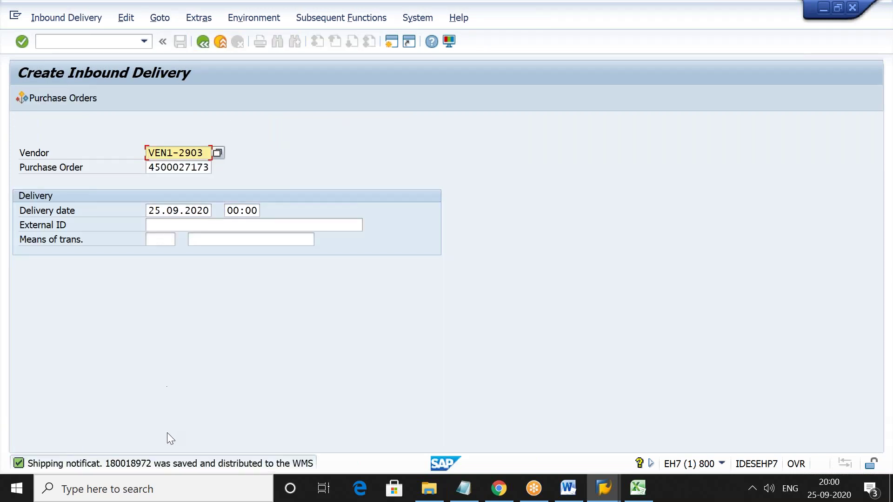
Step: Copy the delivery number from the save message's detailed text and close the help window
double_click(176, 464)
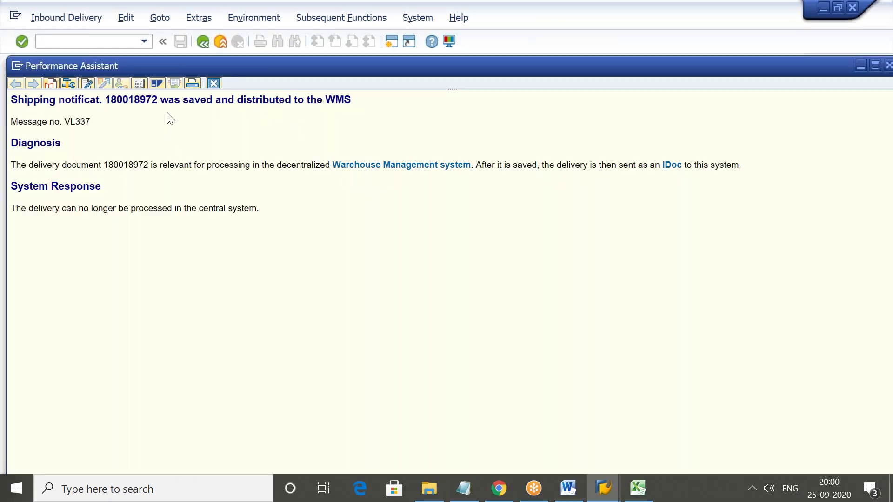
double_click(139, 100)
key("ctrl+c")
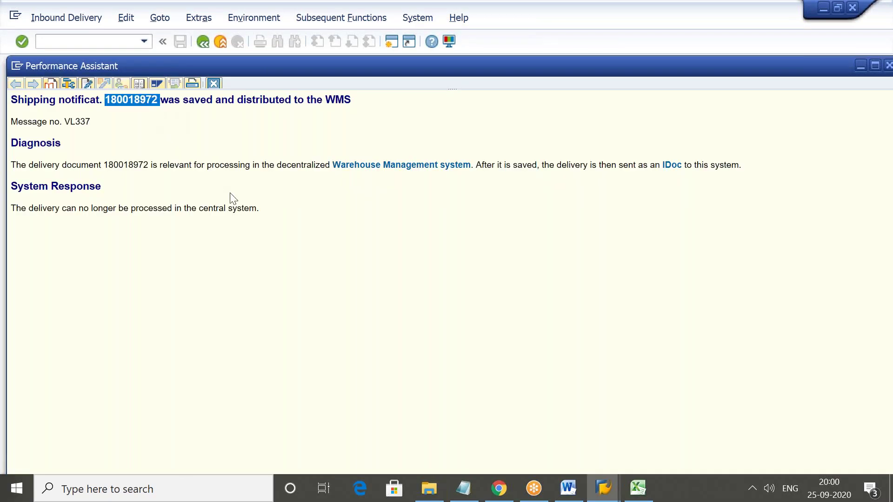
left_click(214, 83)
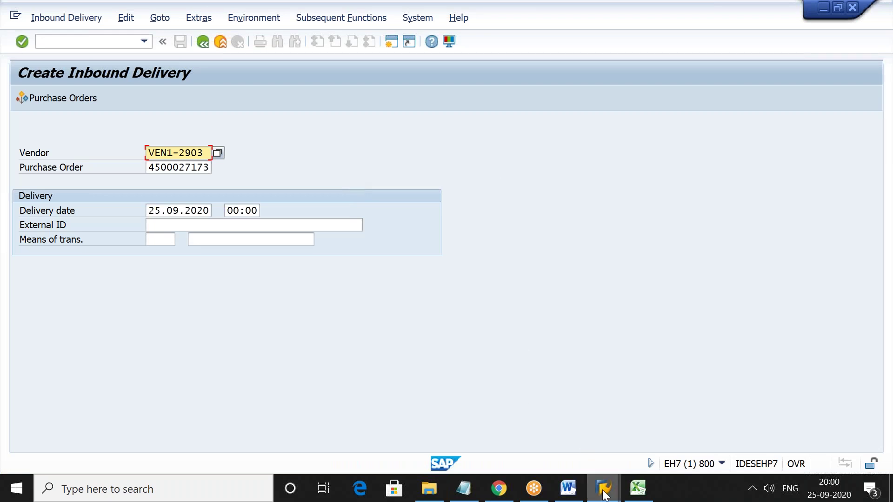
Step: Switch to the EWM system window, run transaction /SCWM/PRDI and go to inbound delivery notifications
mouse_move(604, 495)
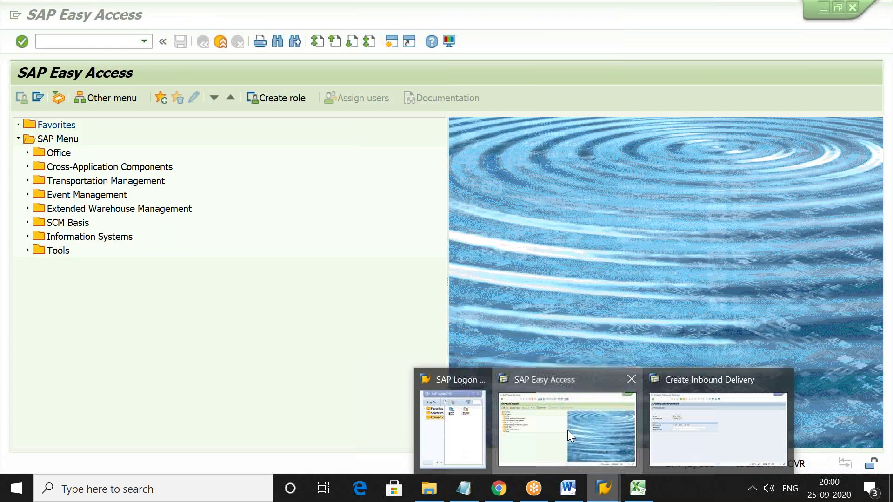
left_click(567, 431)
type("/N/SCWM/PRDI")
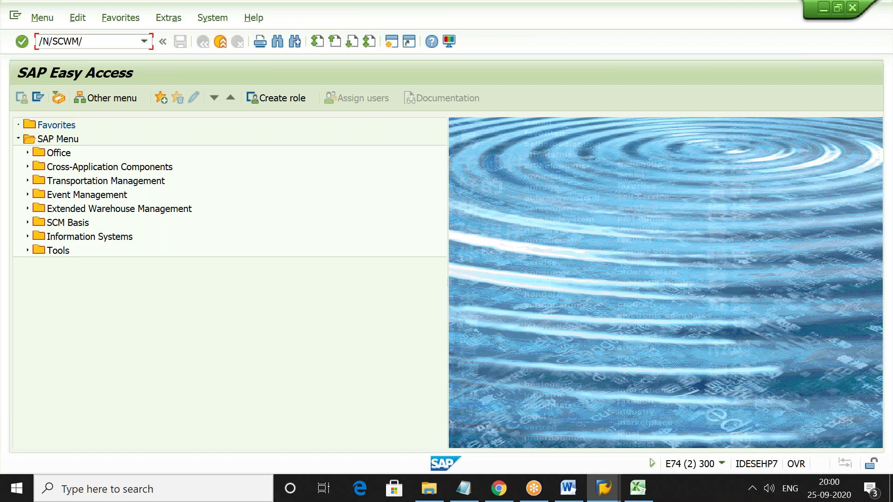
key("Return")
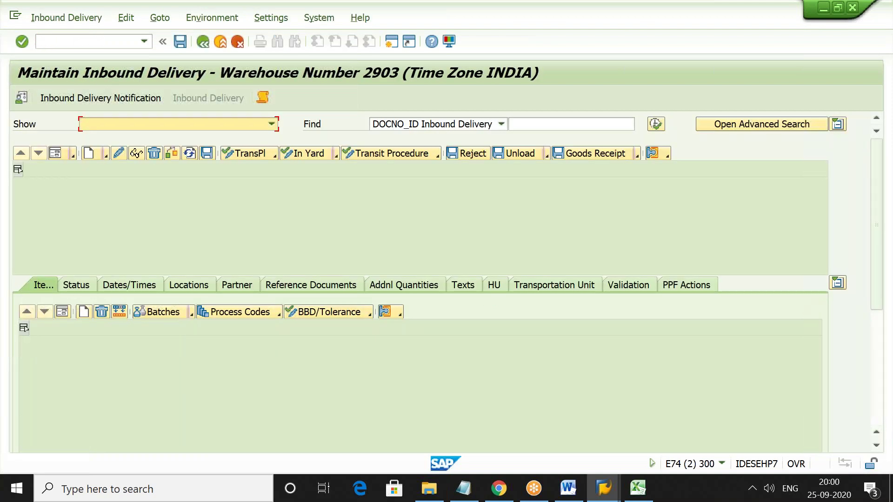
left_click(114, 97)
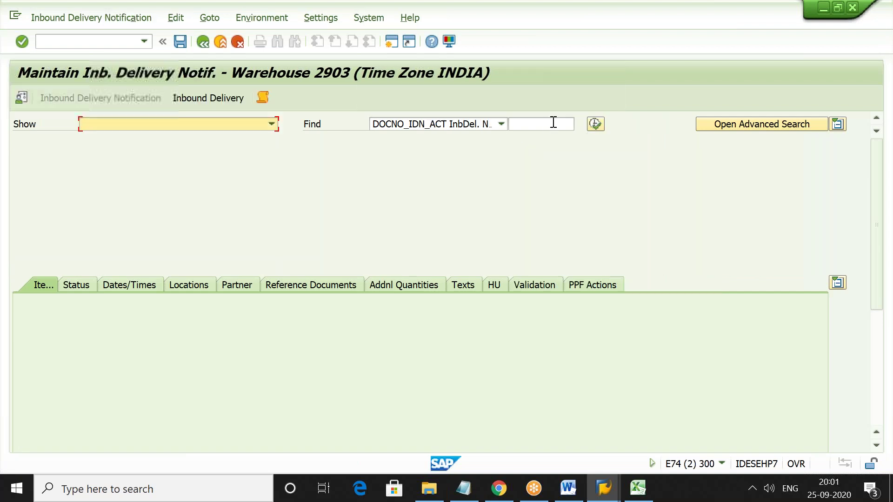
Step: Try to find the copied delivery number among the active inbound delivery notifications
left_click(556, 122)
key("ctrl+v")
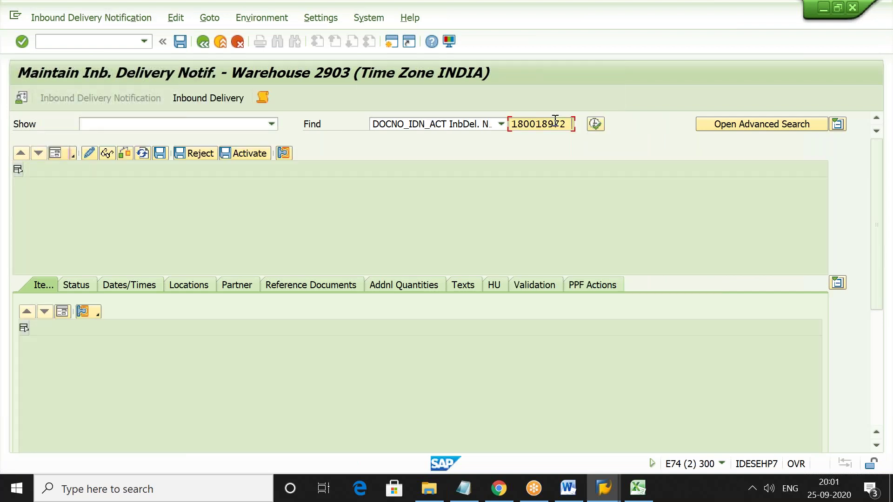
left_click(590, 122)
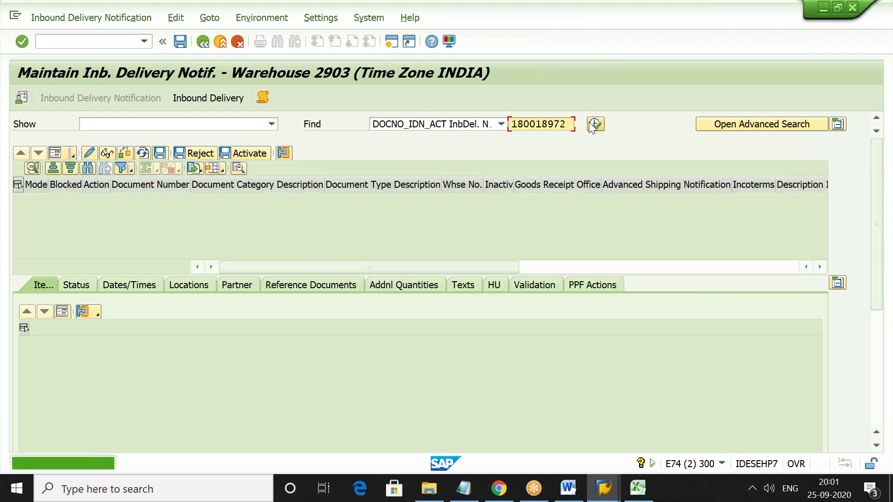
left_click(590, 122)
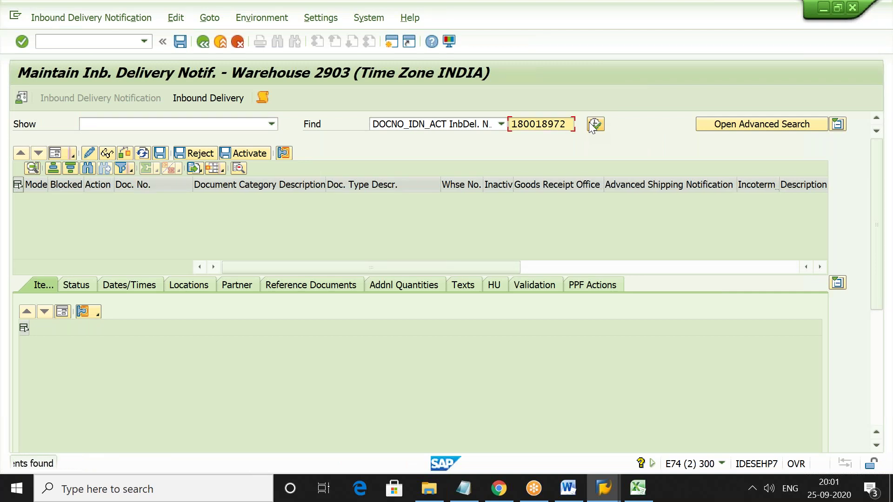
left_click(501, 123)
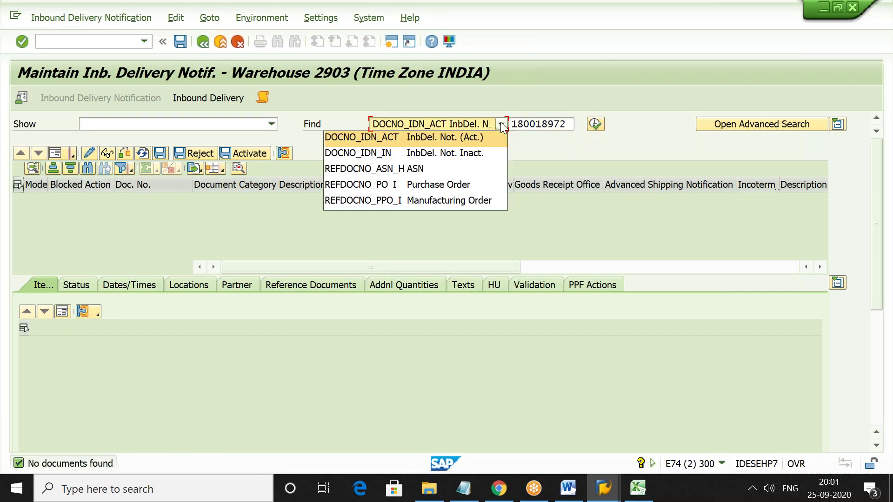
left_click(492, 139)
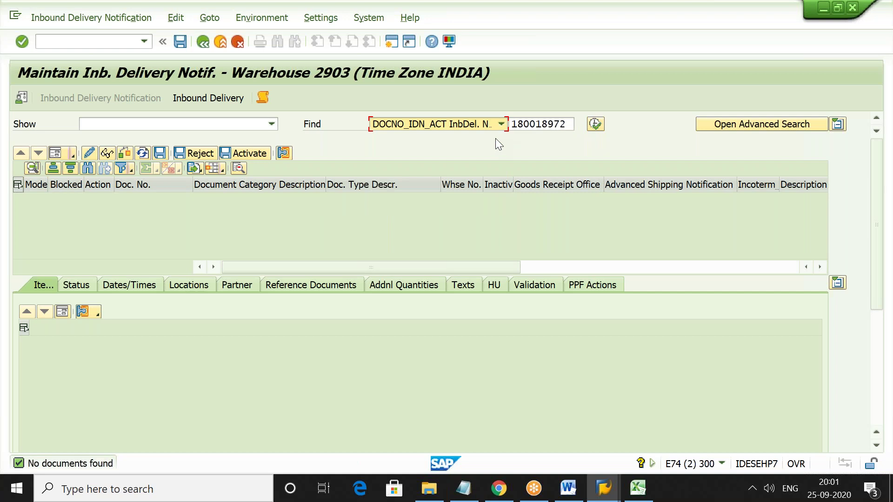
left_click(596, 124)
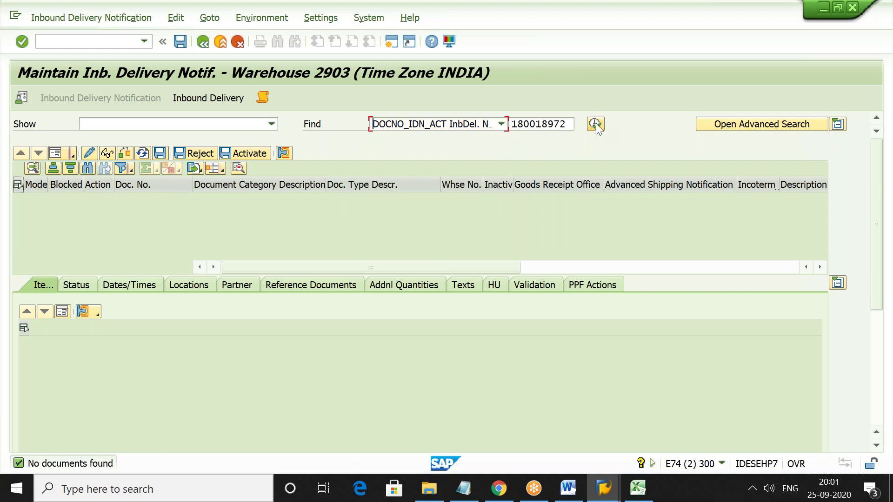
Step: Search the inactive inbound delivery notifications (DOCNO_IDN_IN) for the copied delivery number
left_click(500, 124)
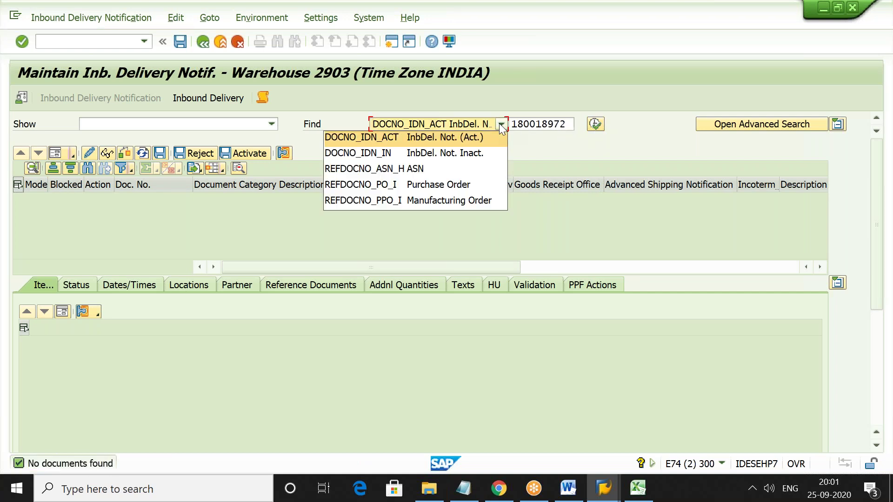
left_click(489, 155)
left_click(554, 123)
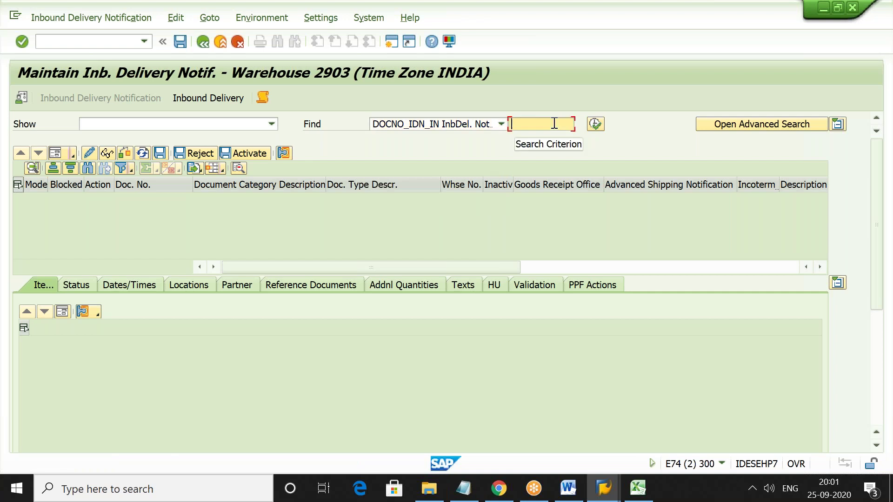
key("ctrl+v")
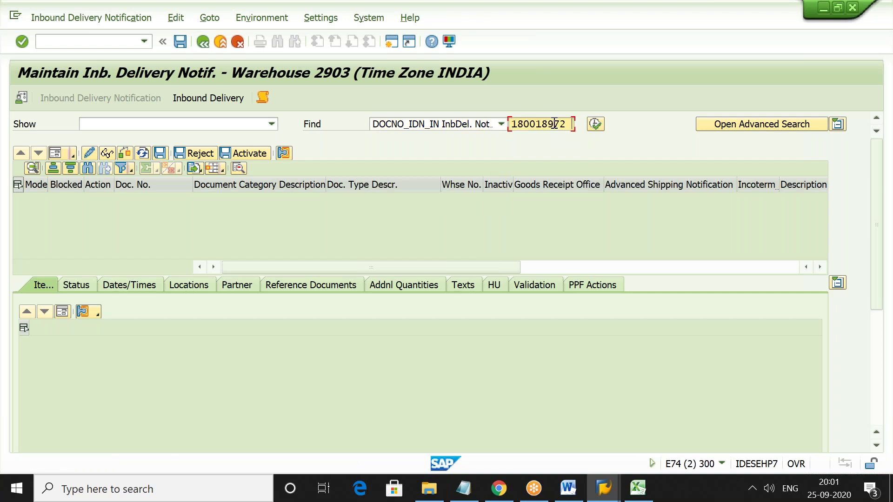
left_click(597, 124)
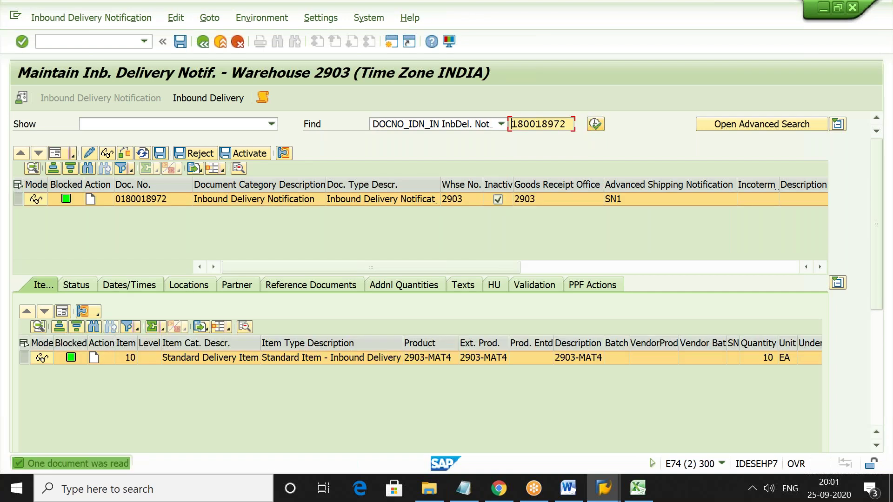
Step: Activate the inbound delivery notification, close the log and bring the item's document flow into view
left_click(250, 152)
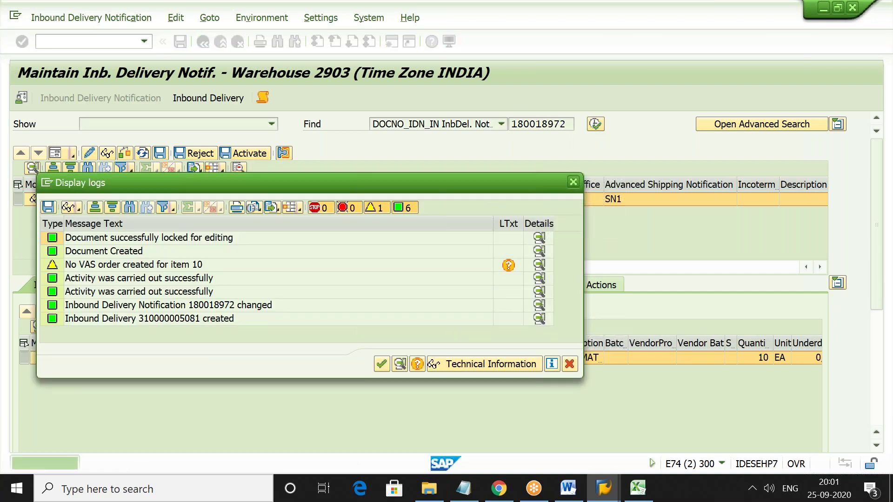
left_click(573, 182)
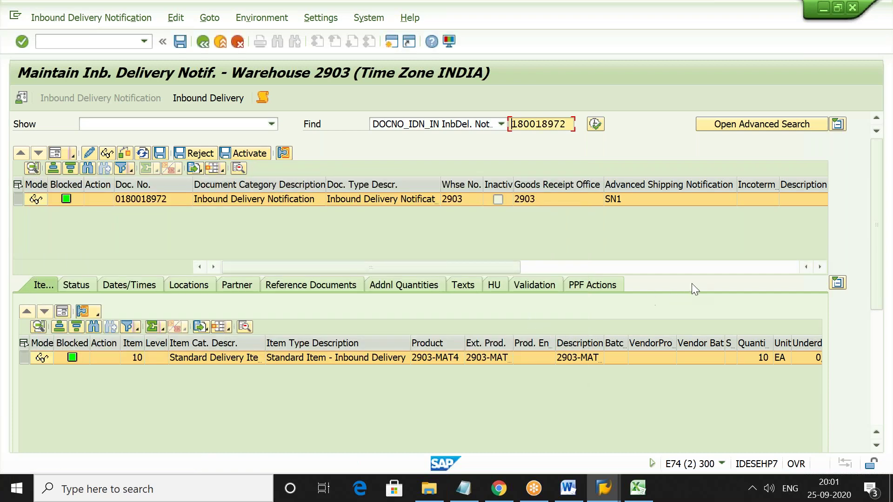
left_click_drag(876, 236, 874, 311)
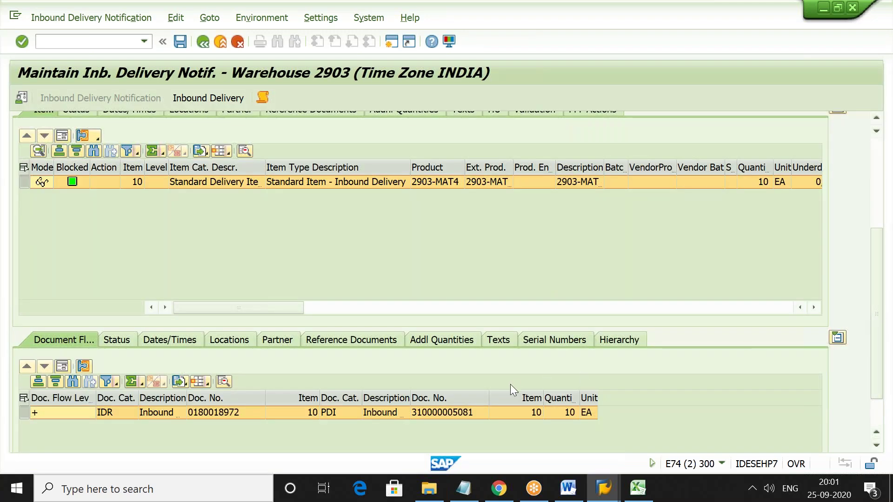
Step: Check the notification item's serial numbers, then go to the corresponding inbound delivery
left_click(554, 342)
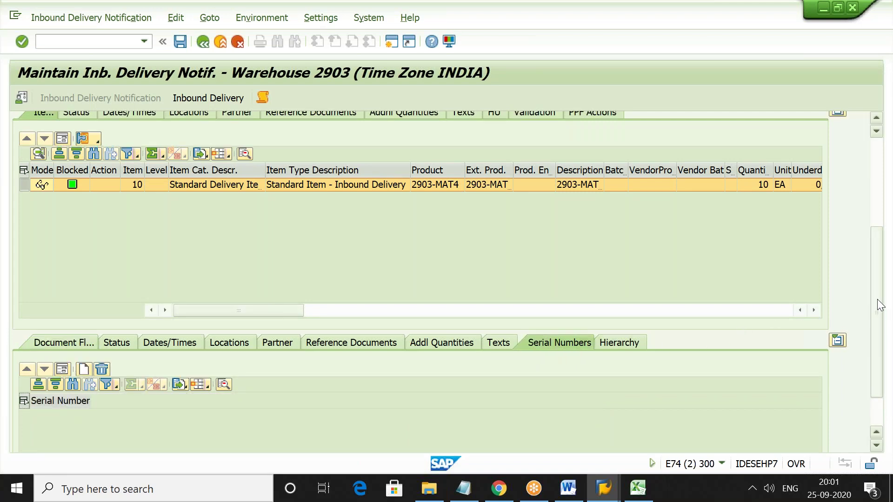
left_click_drag(879, 317, 874, 205)
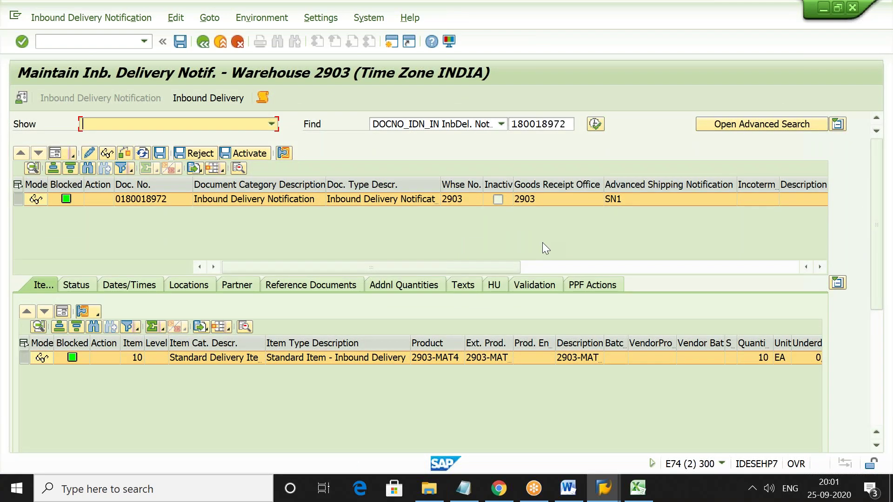
left_click(219, 98)
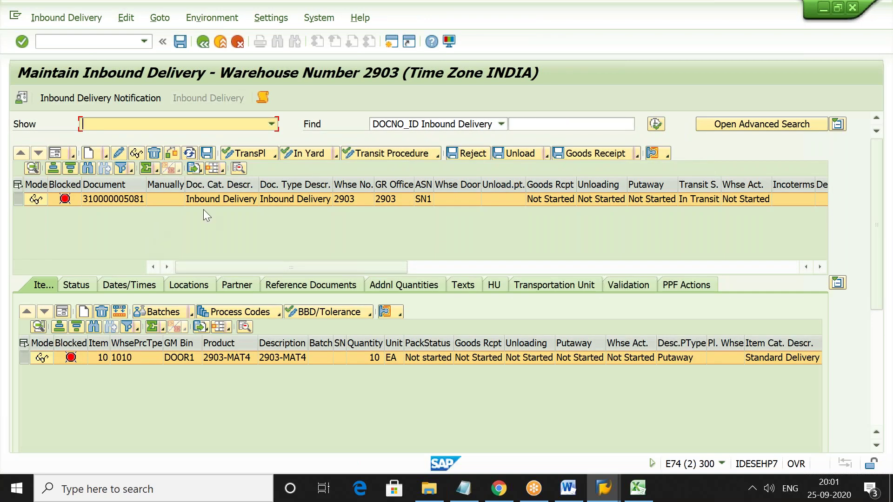
Step: Look up the application log for the blocked inbound delivery and close it
left_click(66, 203)
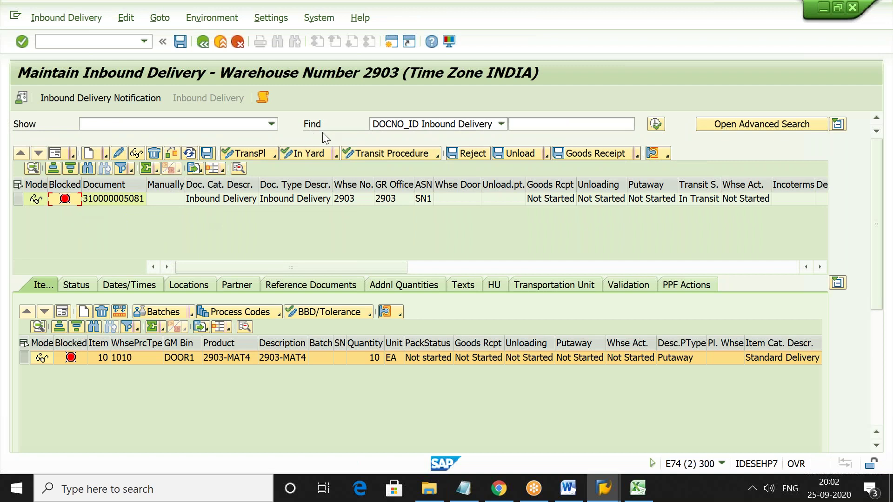
left_click(263, 96)
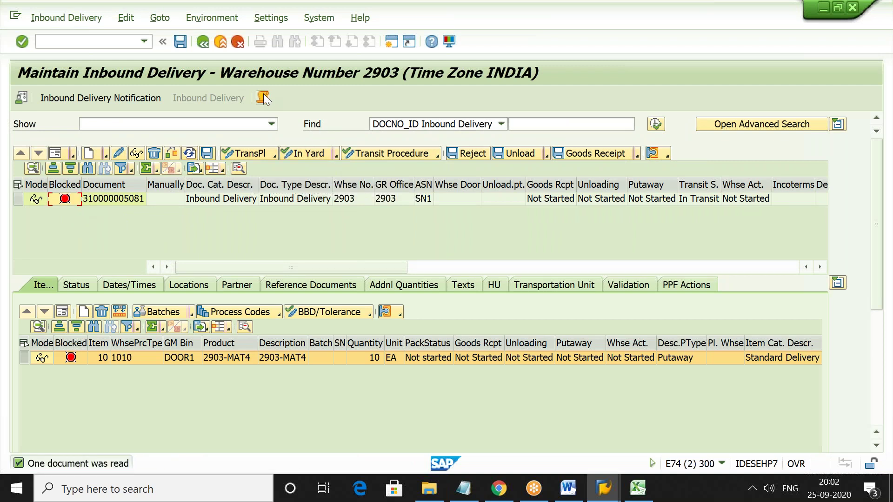
left_click(17, 185)
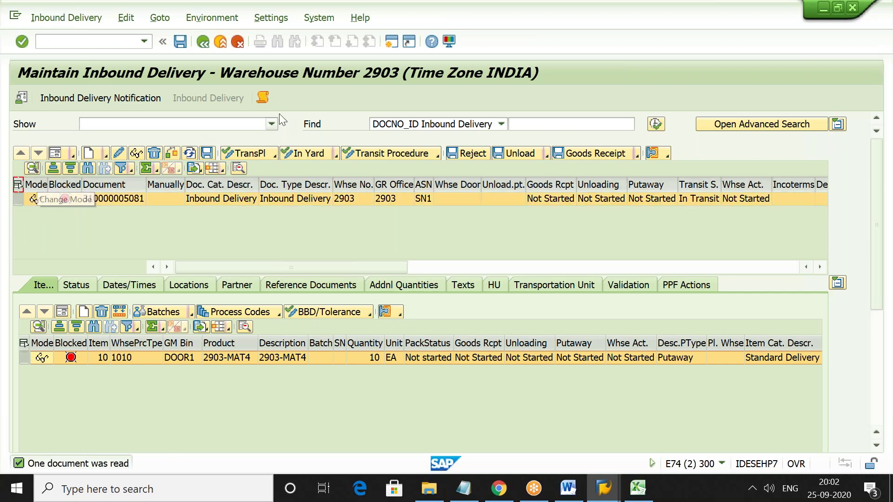
left_click(263, 97)
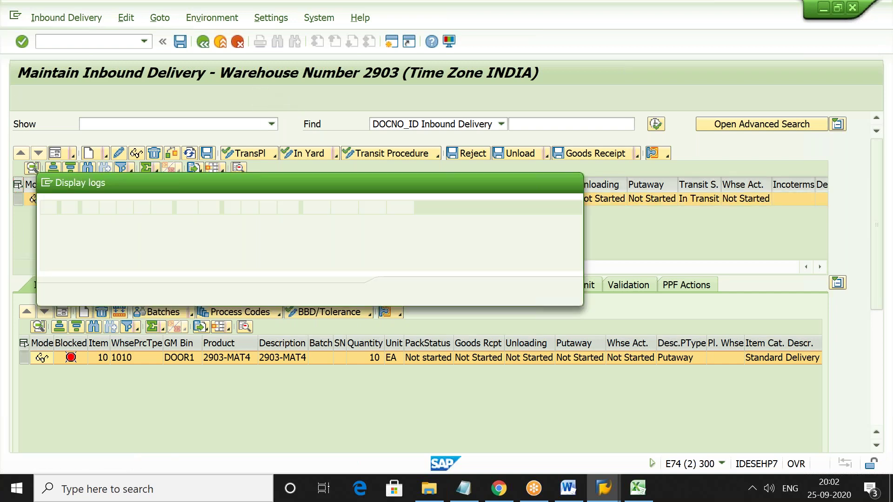
key("Return")
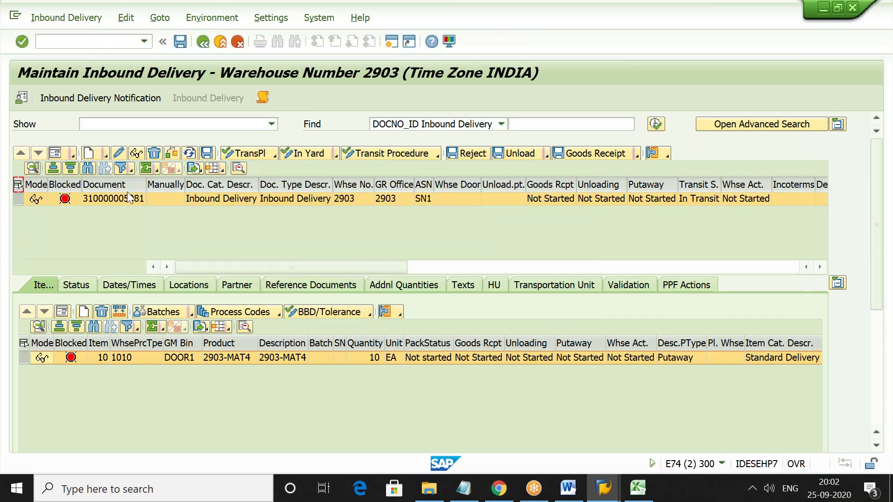
left_click(65, 200)
left_click(64, 200)
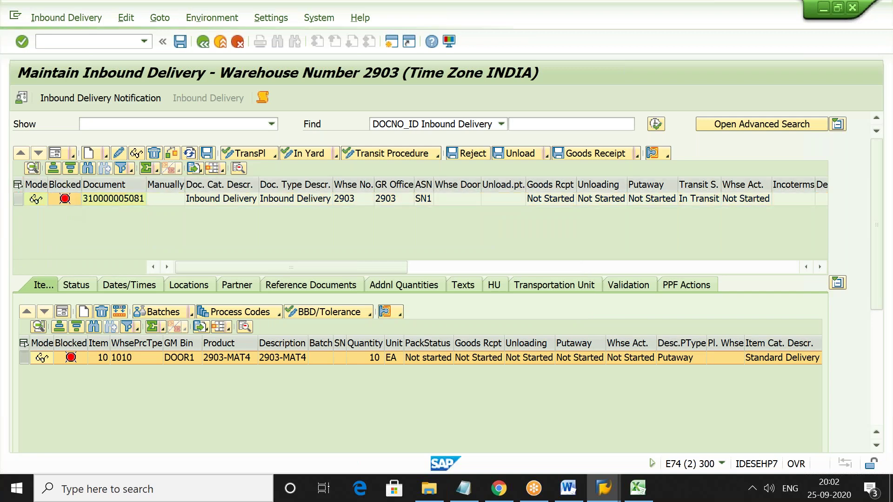
Step: Check the inbound delivery in change mode, view the details of the /SCWM/SERH error for product 2903-MAT4, and close the log
left_click(19, 186)
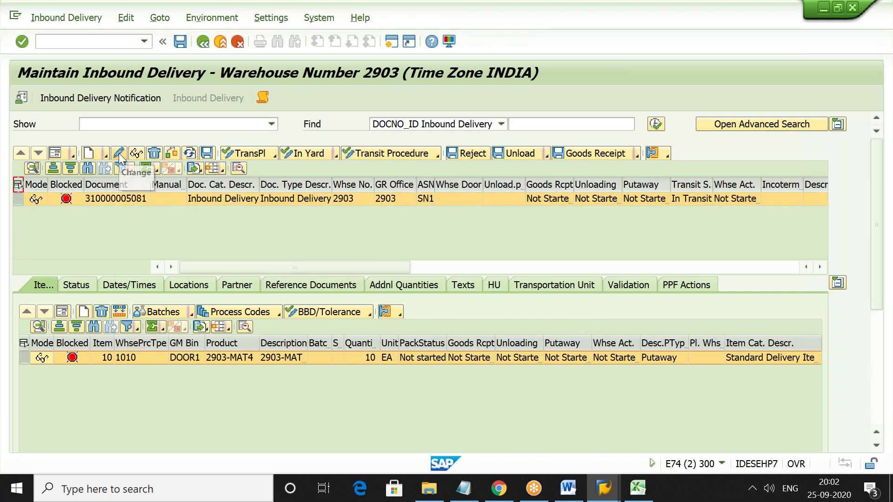
left_click(172, 152)
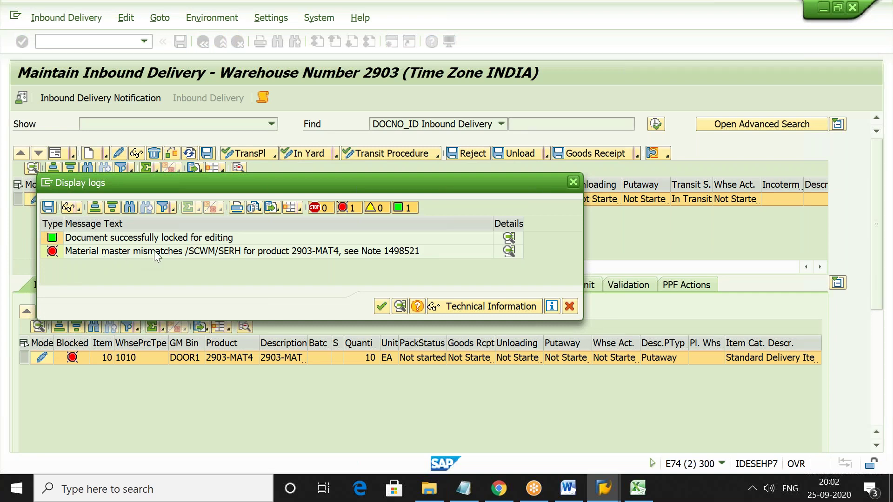
left_click(241, 252)
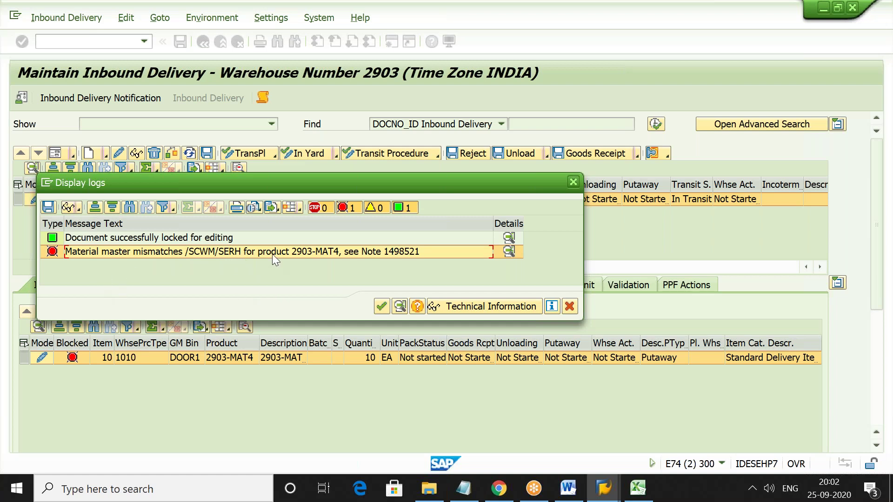
left_click(510, 252)
left_click(574, 182)
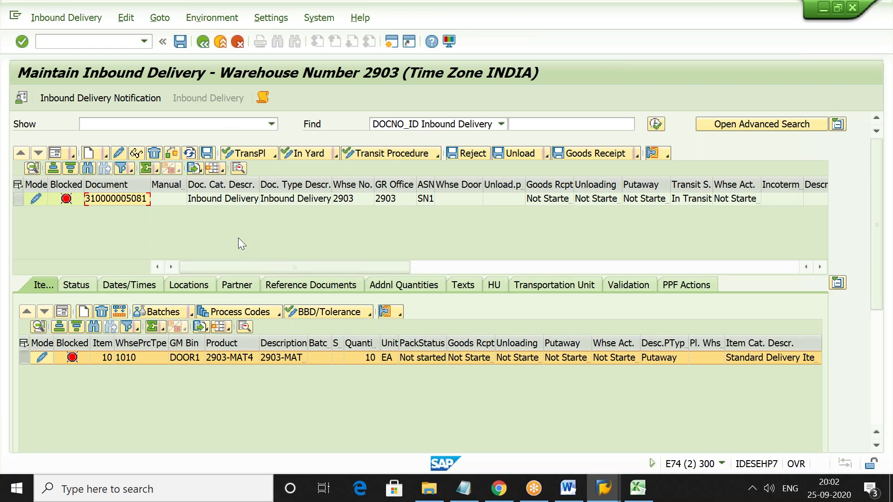
Step: View the PPF actions of the selected inbound delivery and return to its item list
left_click(18, 185)
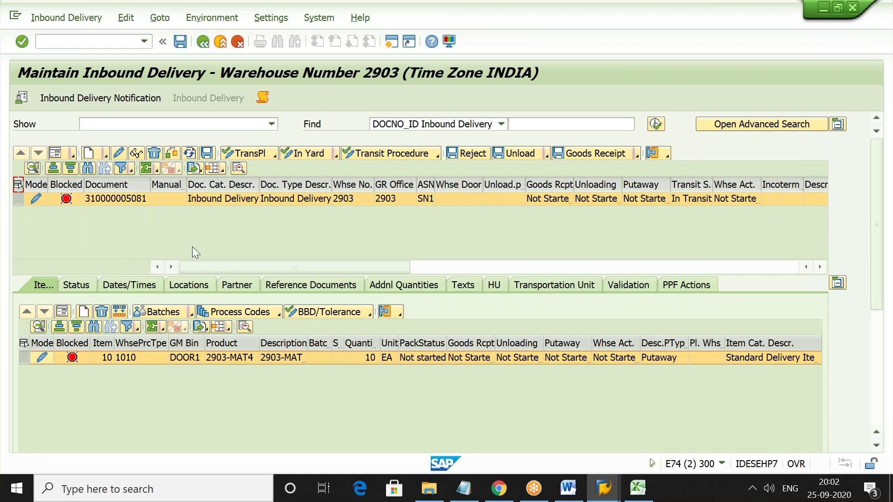
left_click(671, 284)
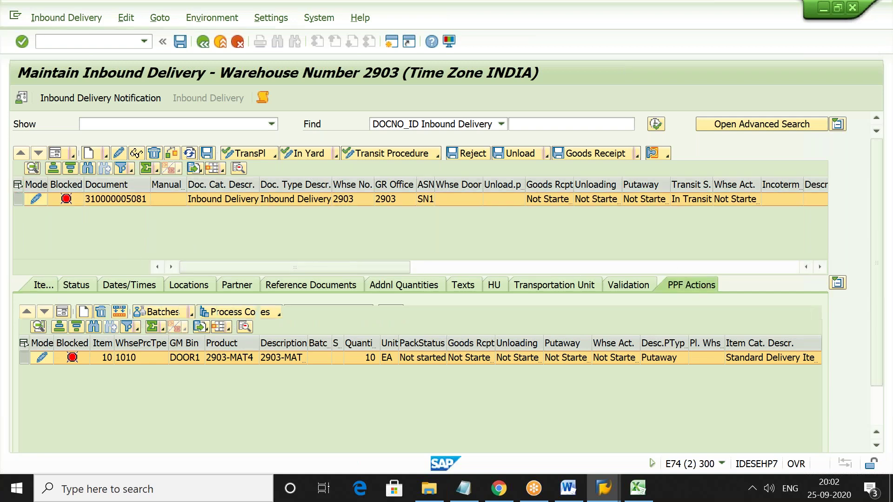
left_click(46, 285)
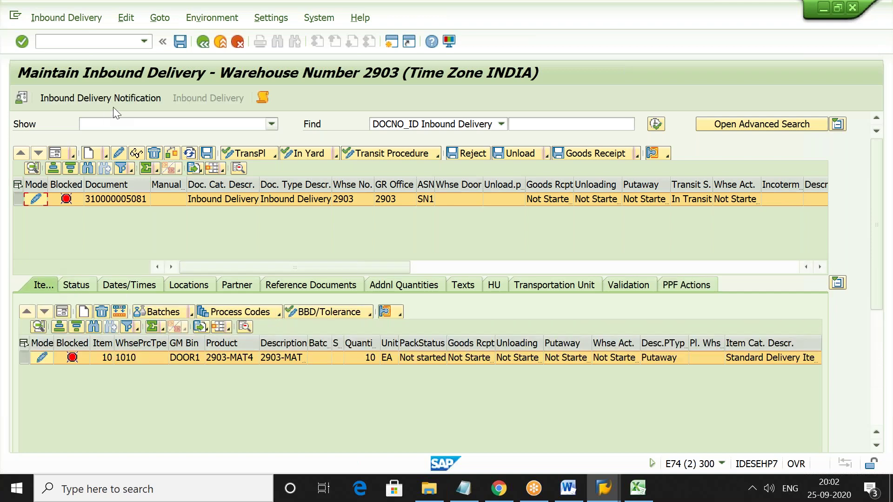
Step: Return to the inbound delivery notification without saving and view its PPF actions
left_click(125, 99)
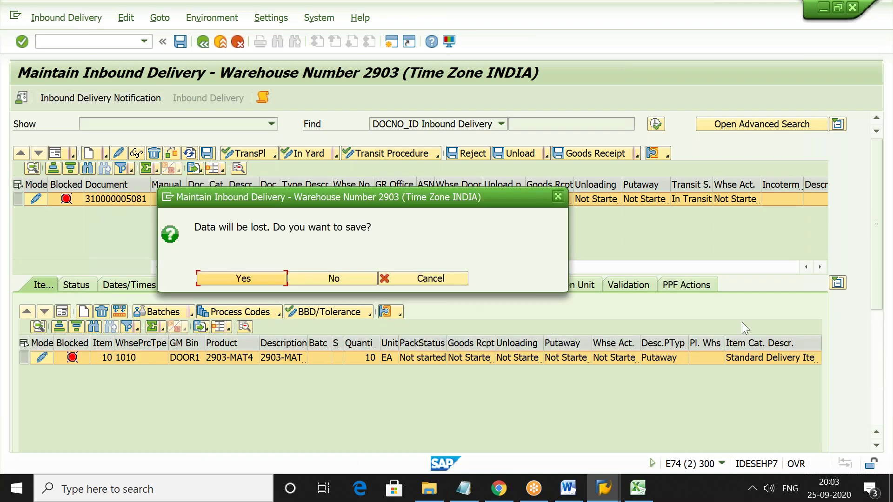
left_click(349, 278)
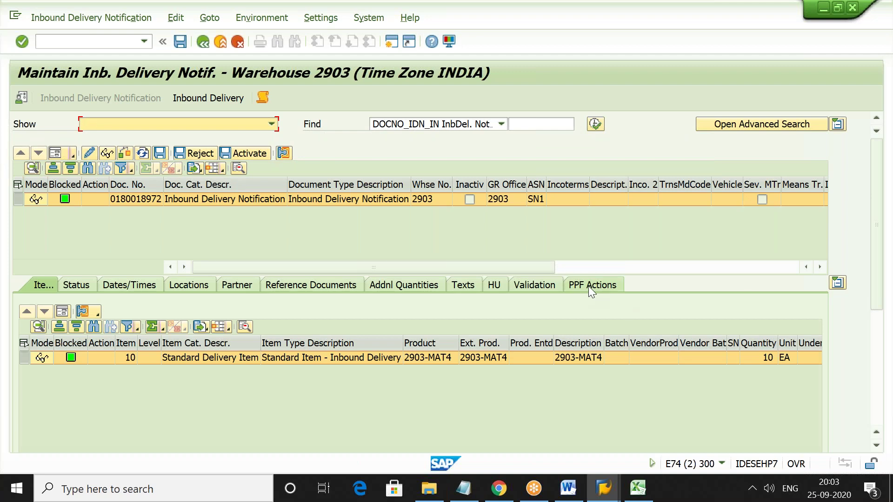
left_click(588, 286)
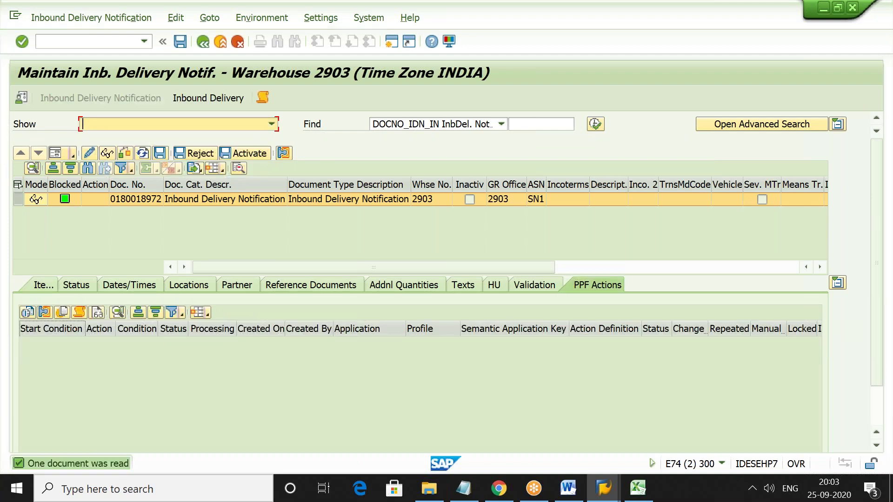